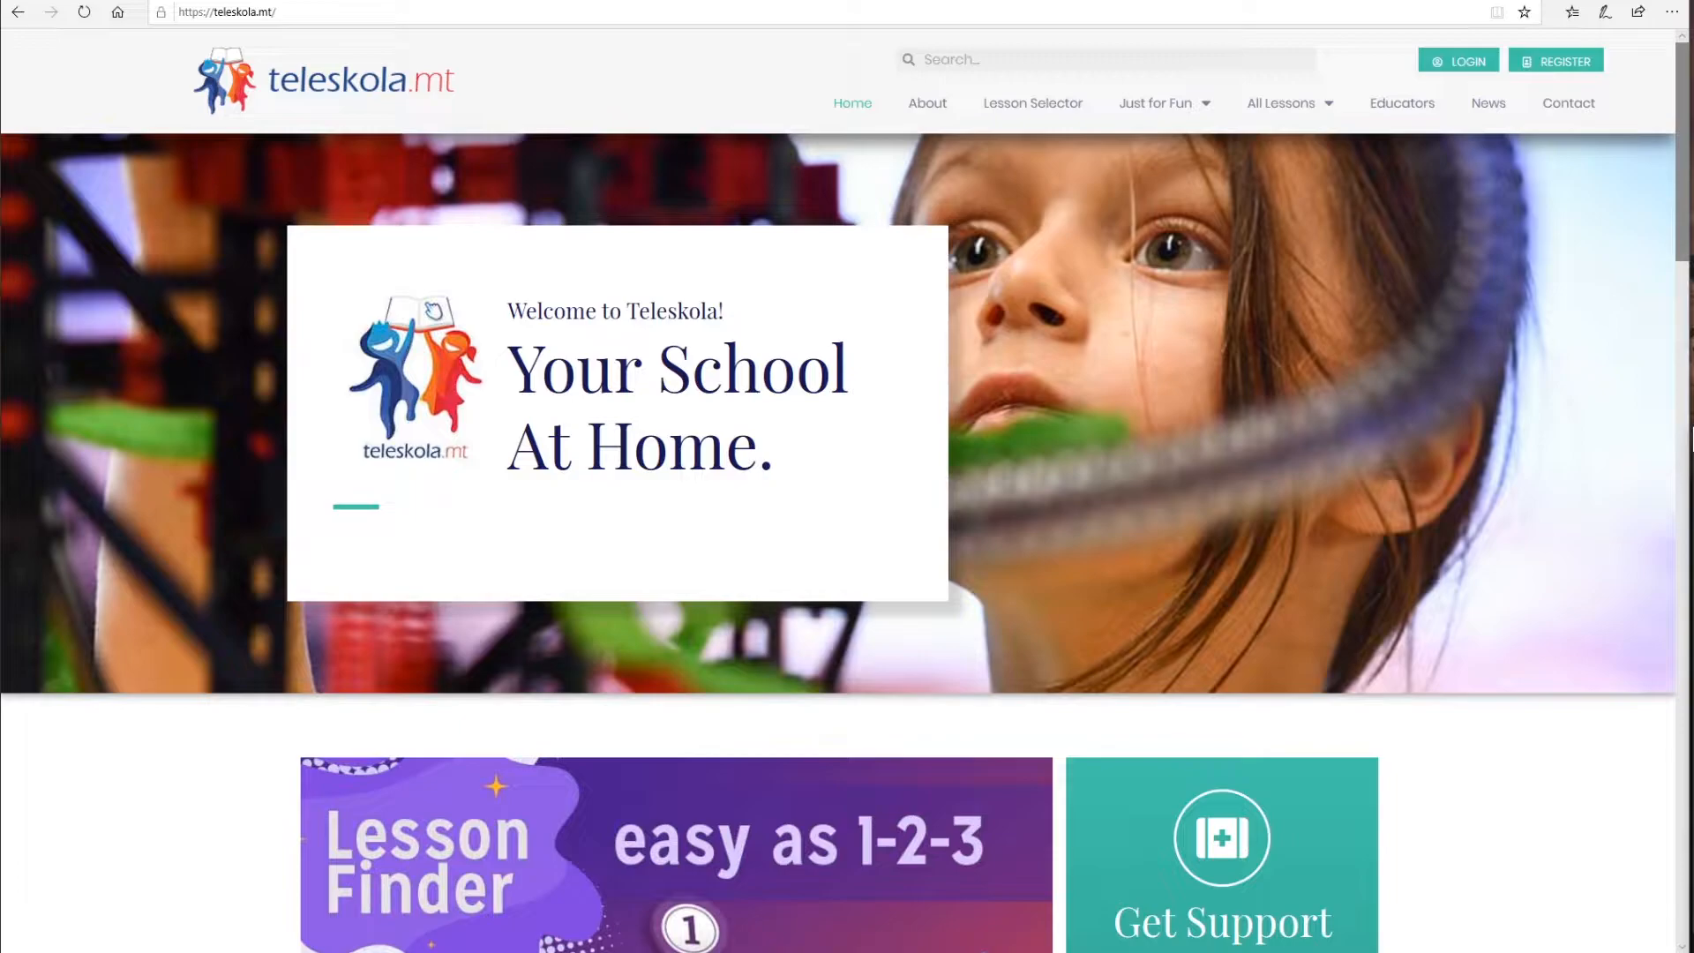
Step: Log in to the Teleskola site with the username "teacher" and the account password
{"action": "left_click", "coordinate": [1452, 69]}
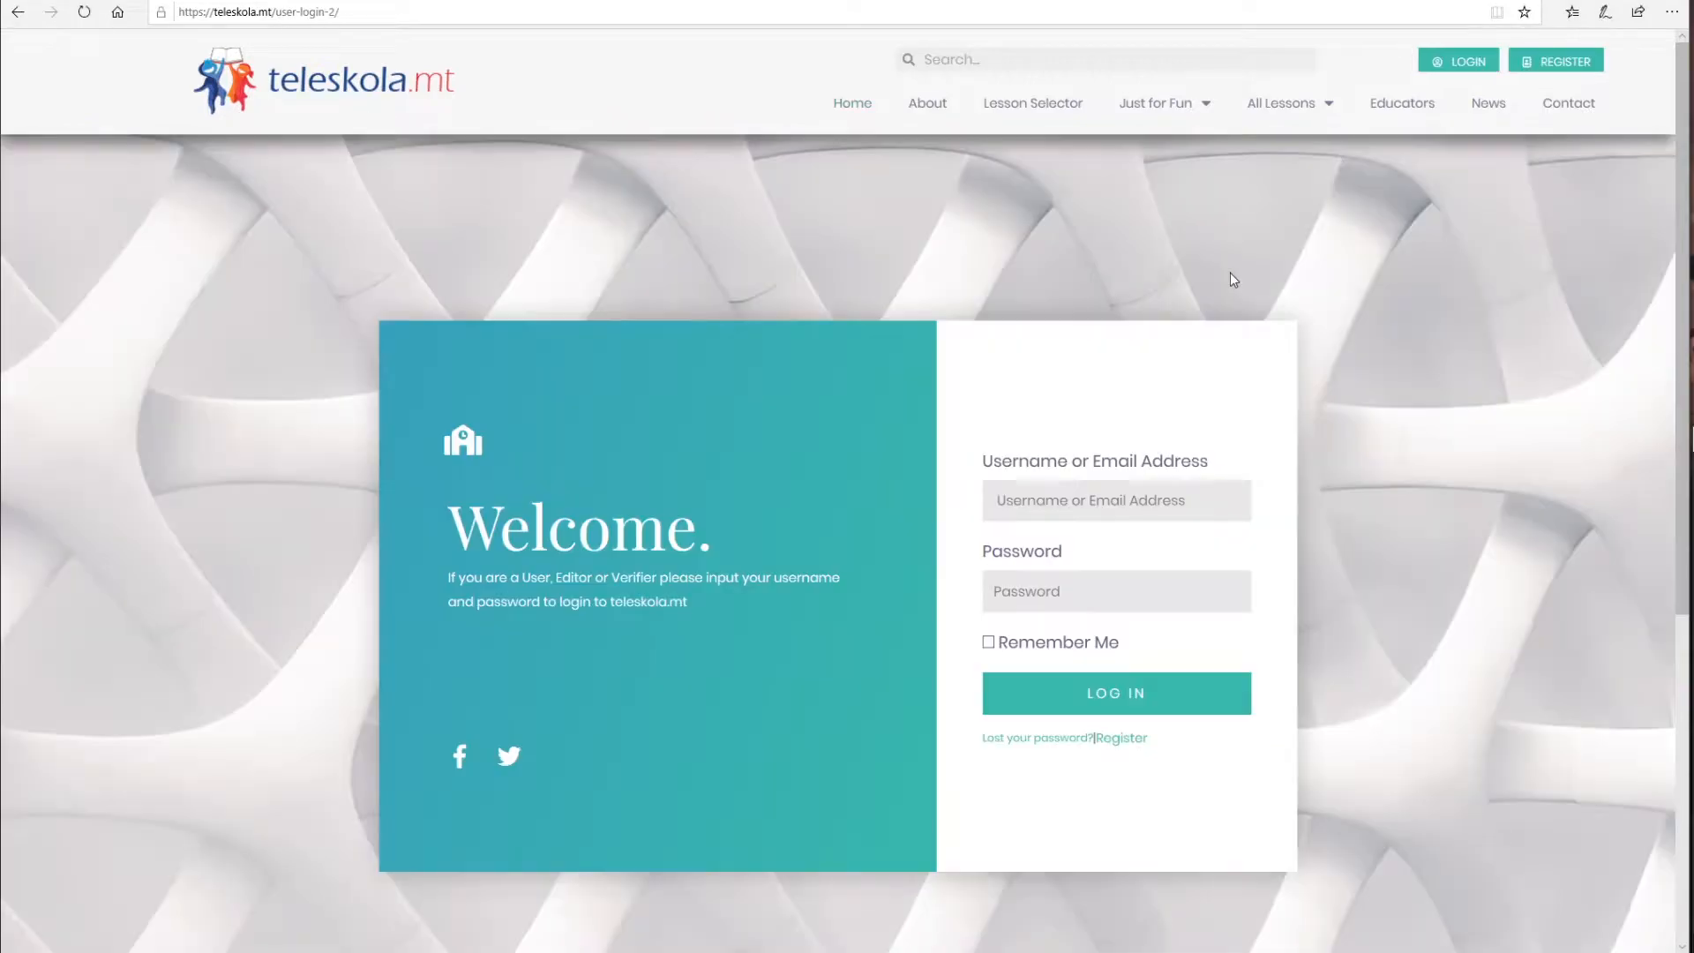
{"action": "left_click", "coordinate": [1160, 500]}
{"action": "type", "text": "teacher"}
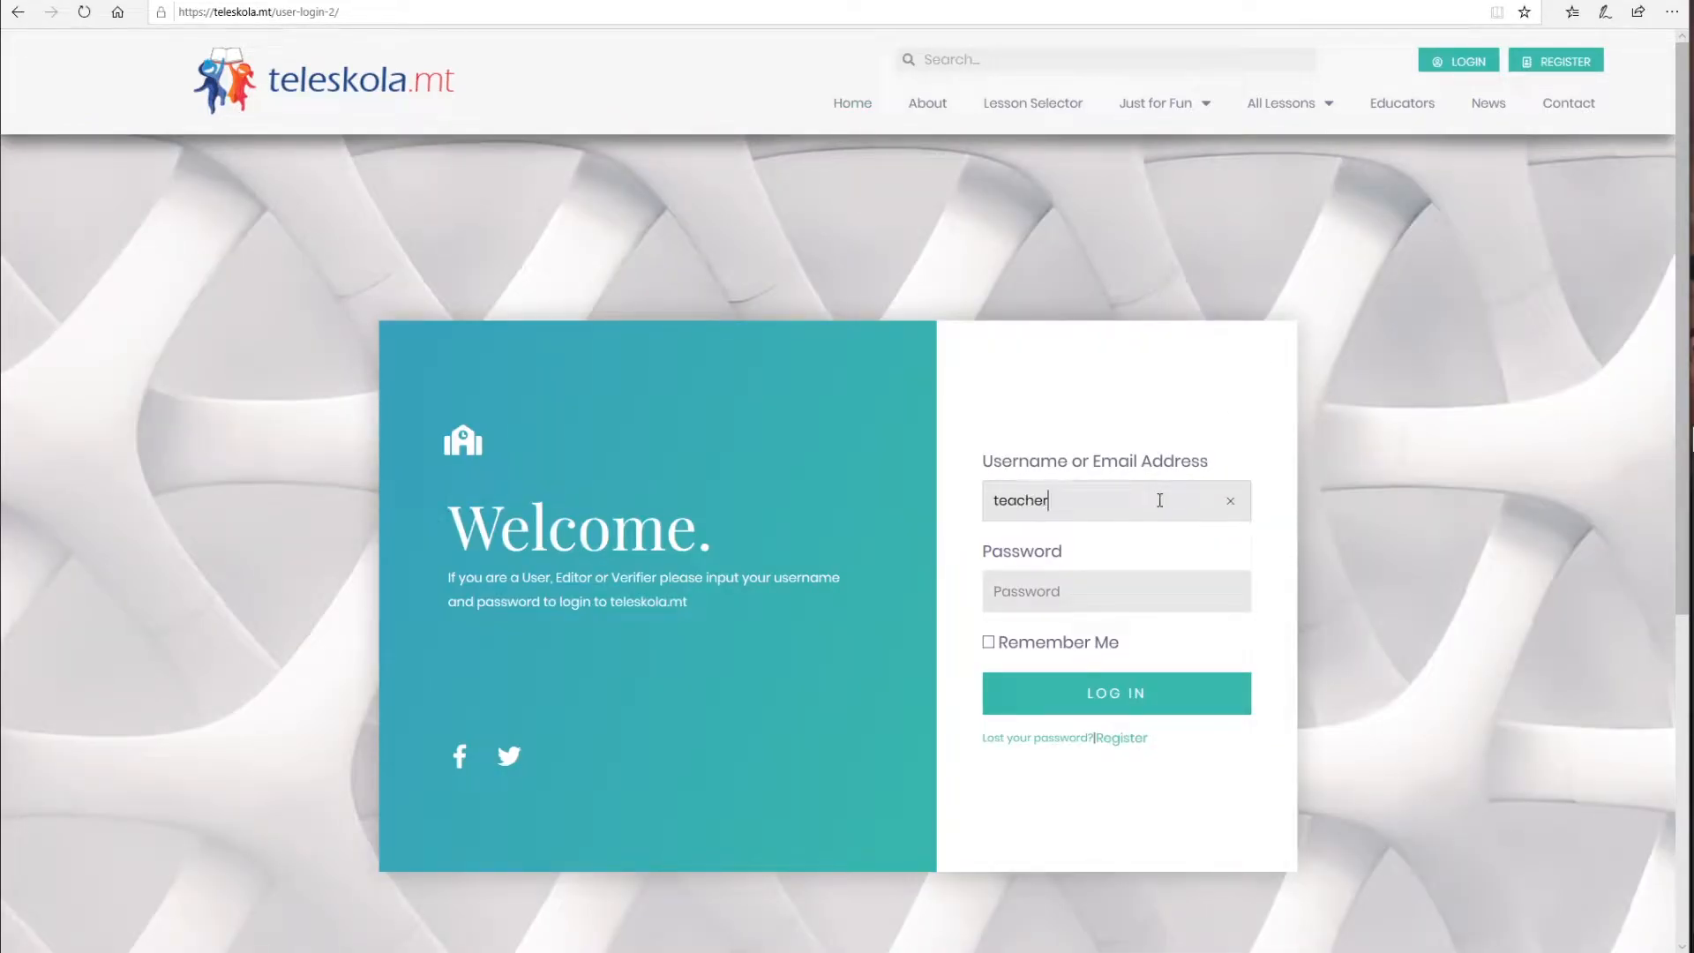
{"action": "key", "text": "Tab"}
{"action": "type", "text": "*******"}
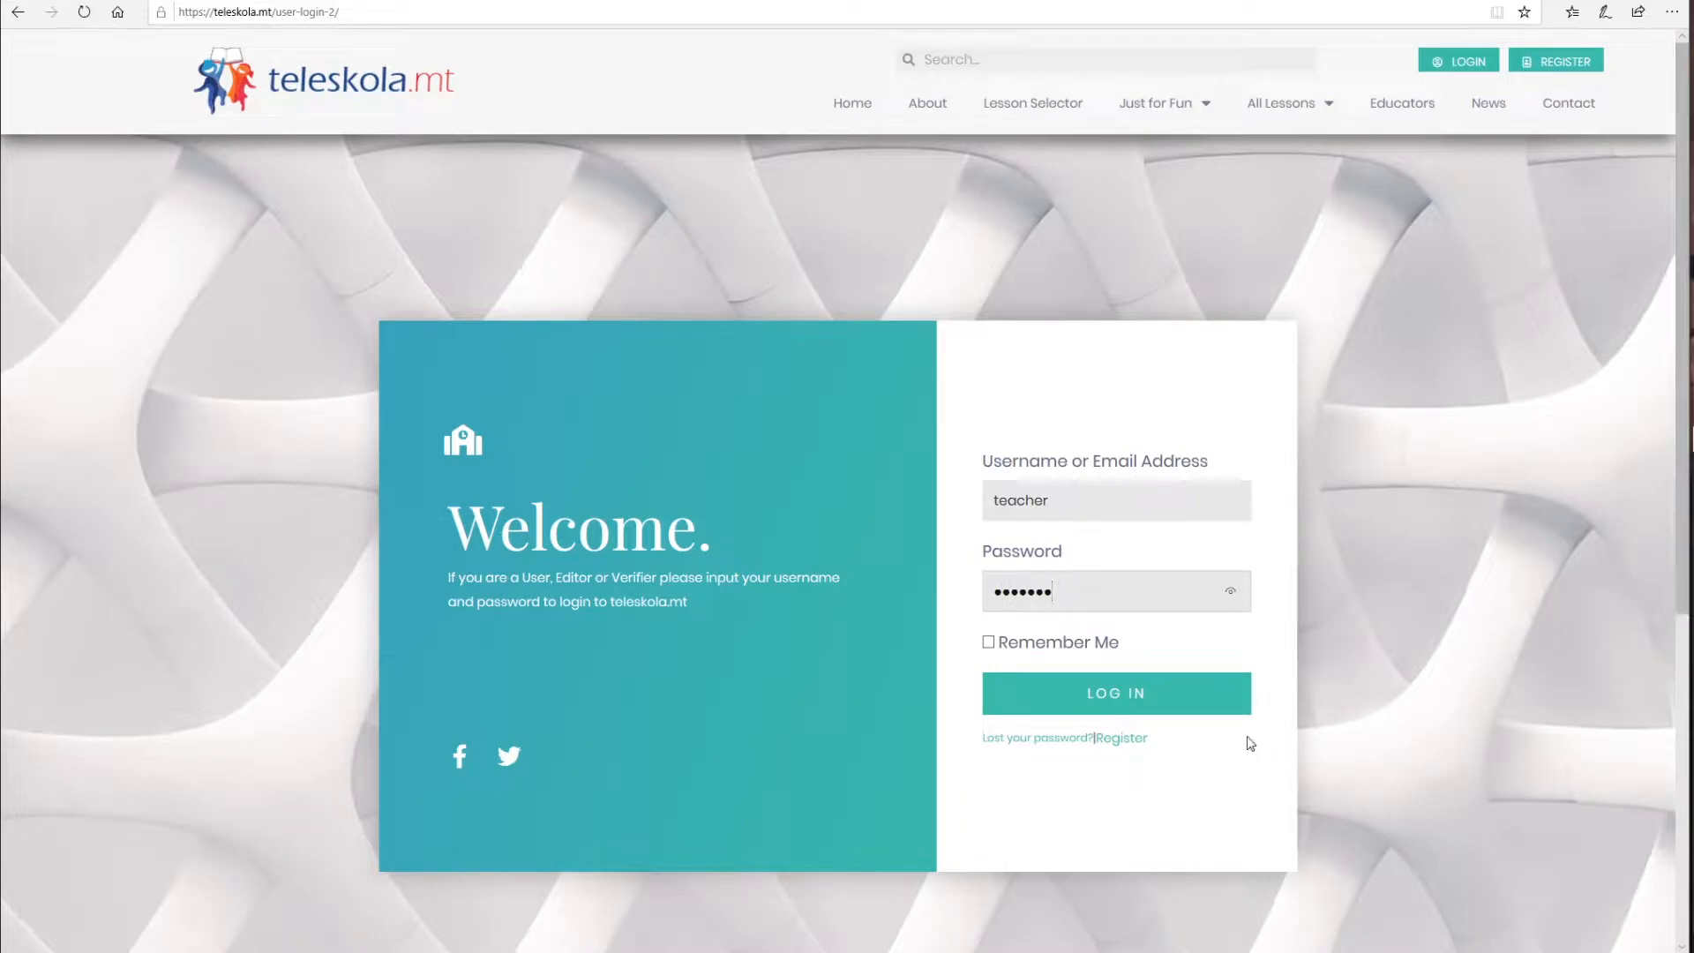
{"action": "left_click", "coordinate": [1160, 710]}
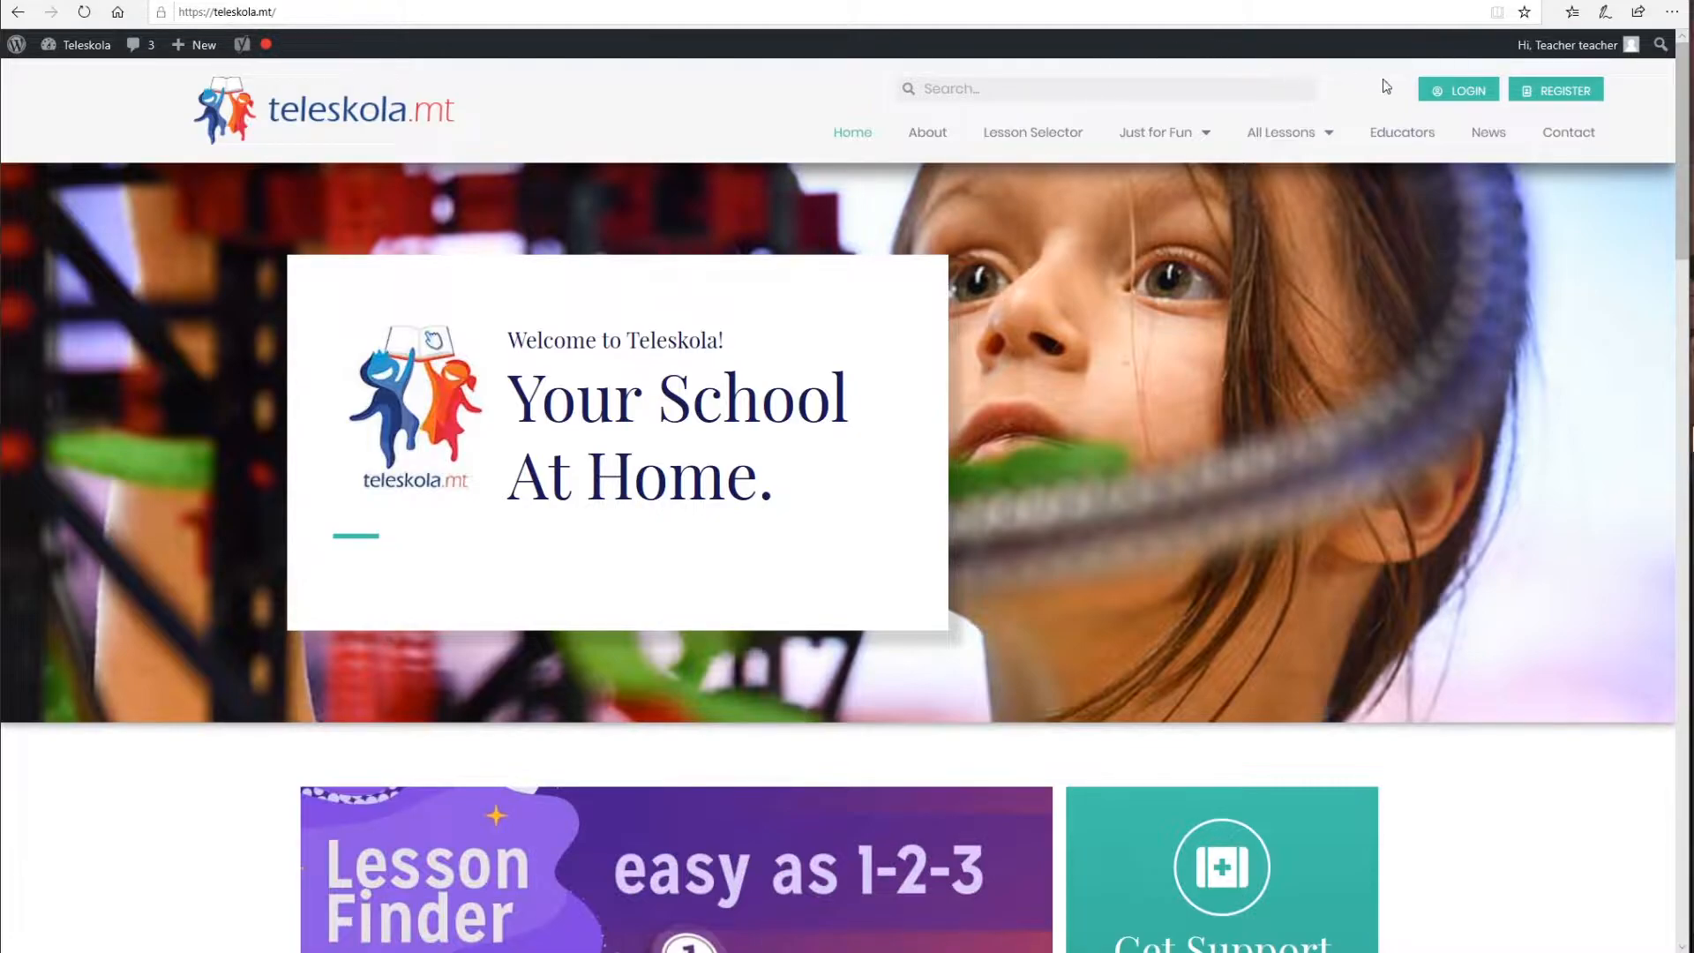
Step: Go to the WordPress administration area and show the list of posts
{"action": "mouse_move", "coordinate": [1534, 67]}
{"action": "key", "text": "alt+Tab"}
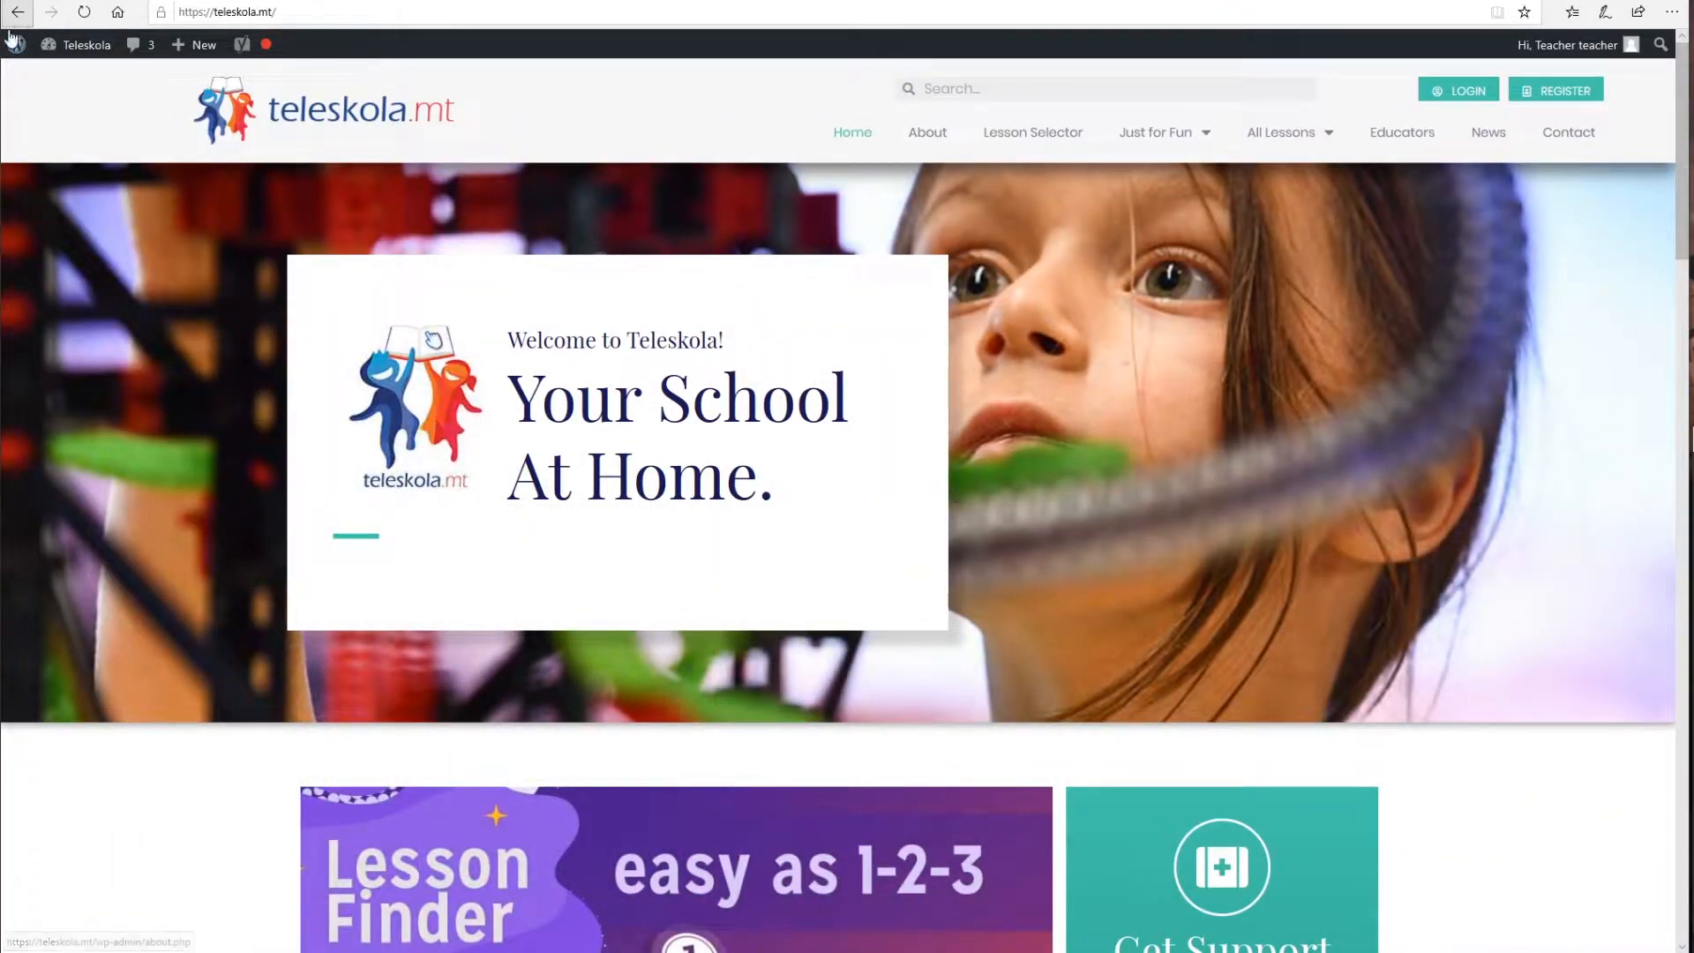
{"action": "mouse_move", "coordinate": [15, 46]}
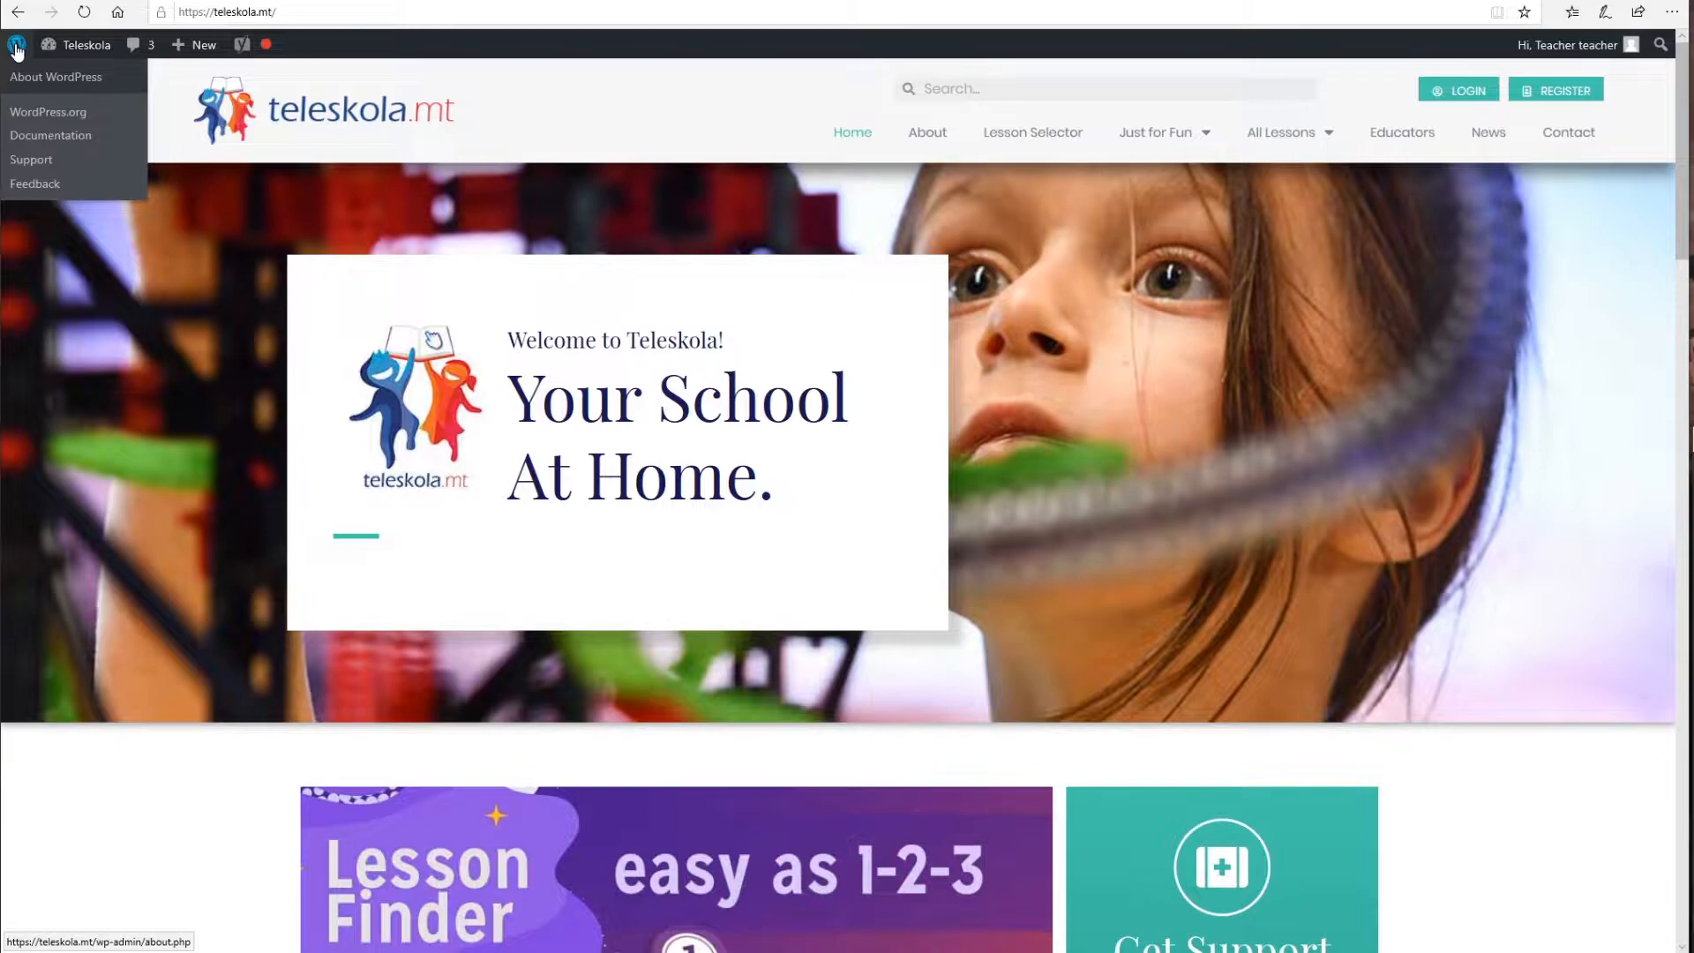
{"action": "left_click", "coordinate": [16, 48]}
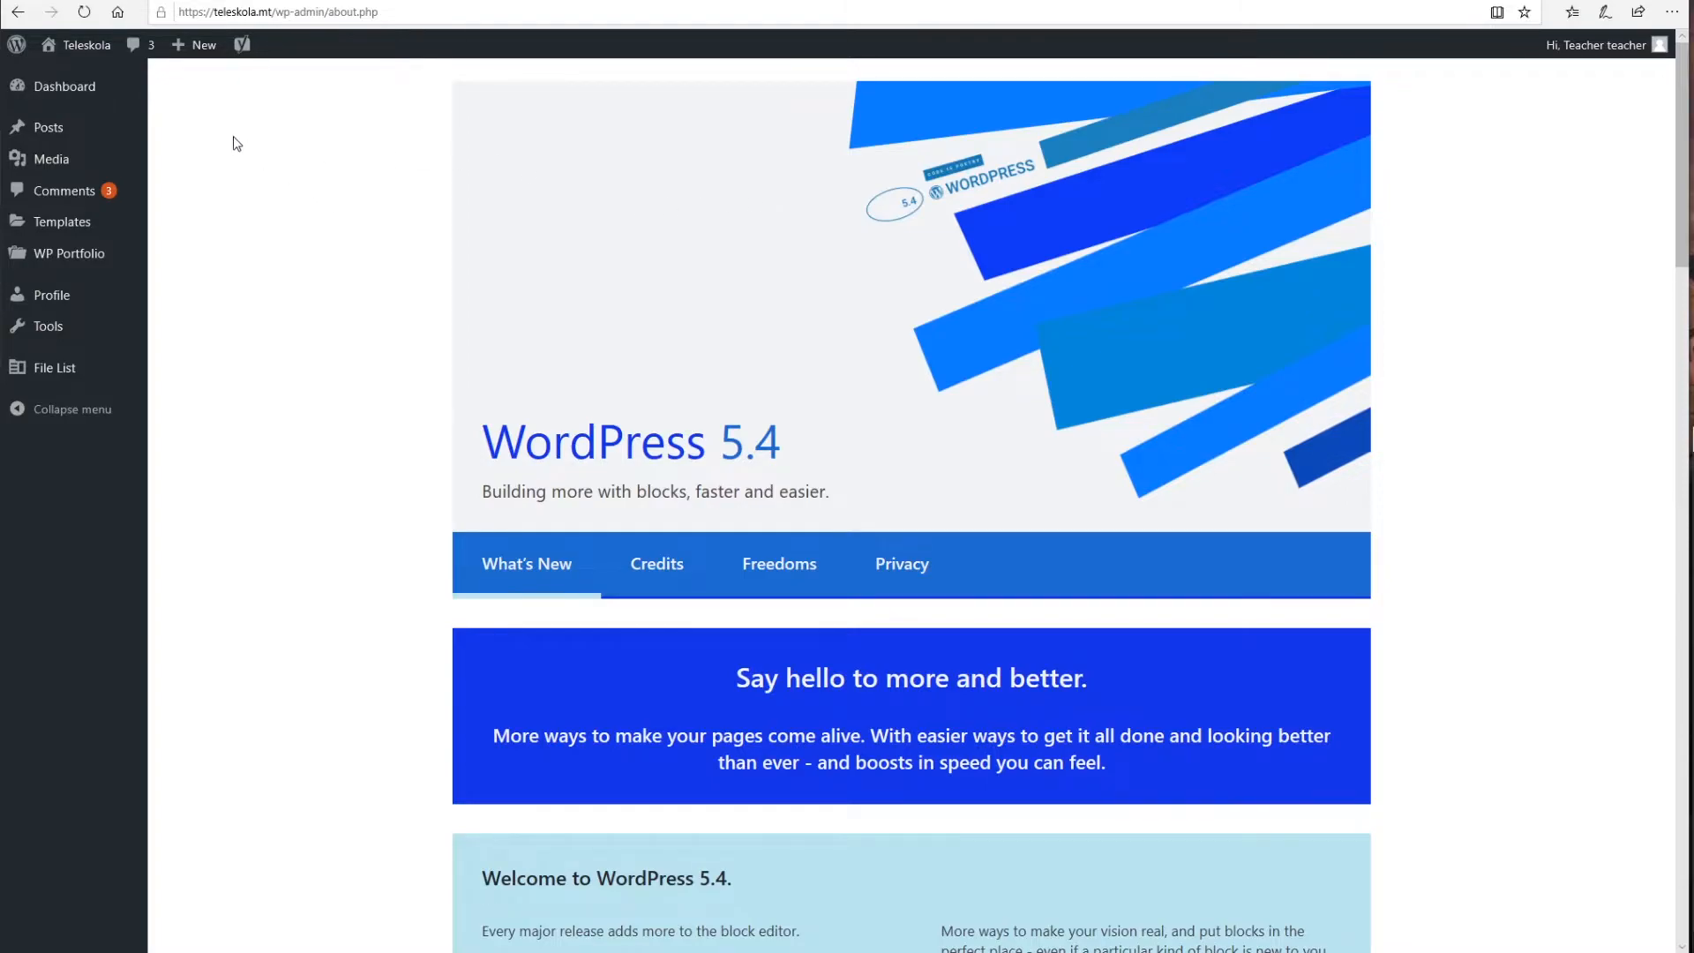
{"action": "mouse_move", "coordinate": [51, 142]}
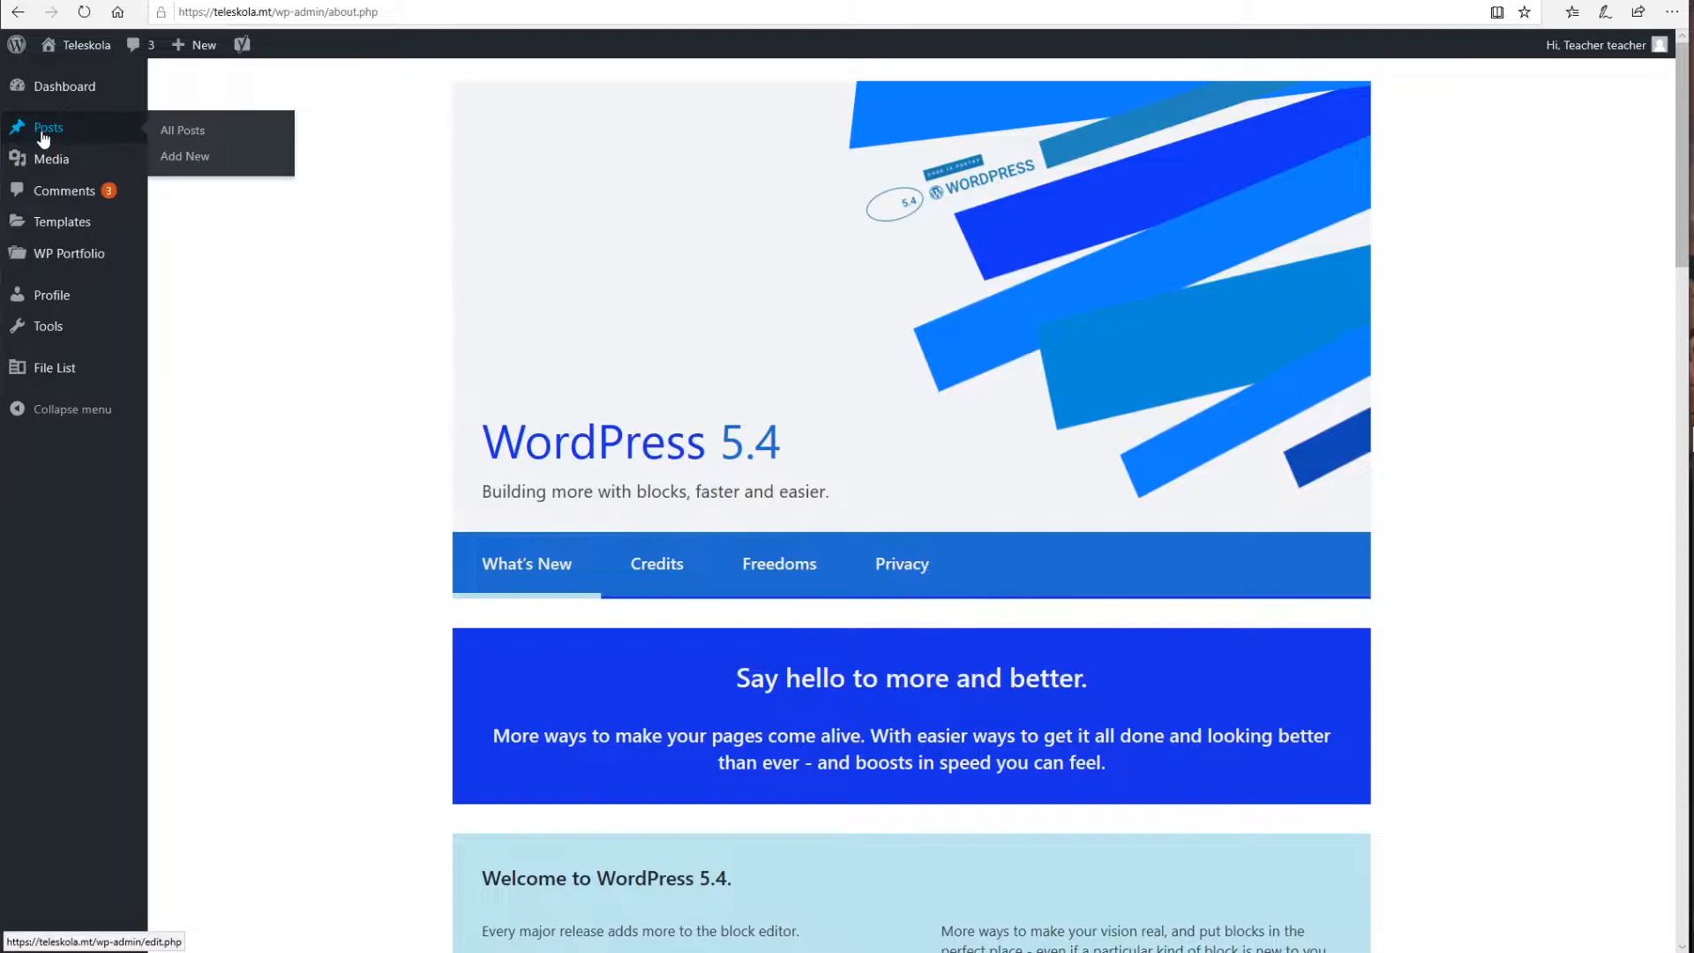
{"action": "left_click", "coordinate": [43, 138]}
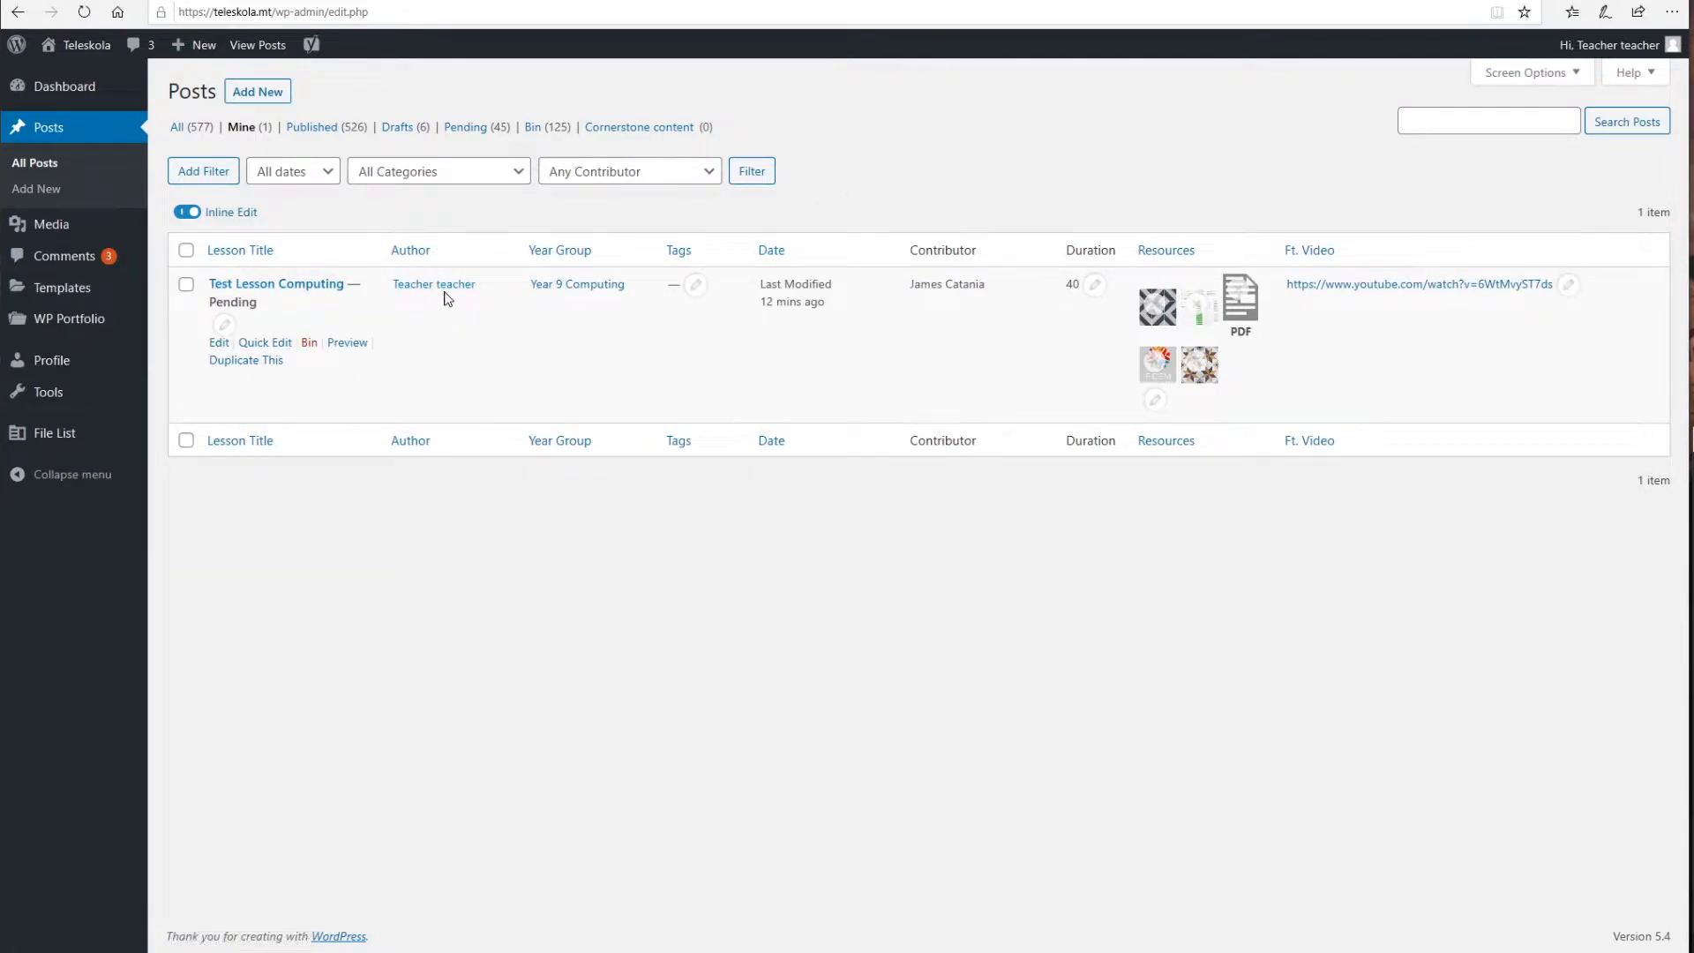
Step: Review the last-modified date and contributor of the test computing lesson
{"action": "mouse_move", "coordinate": [1579, 45]}
{"action": "left_click_drag", "start_coordinate": [761, 303], "coordinate": [829, 302]}
{"action": "left_click", "coordinate": [845, 313]}
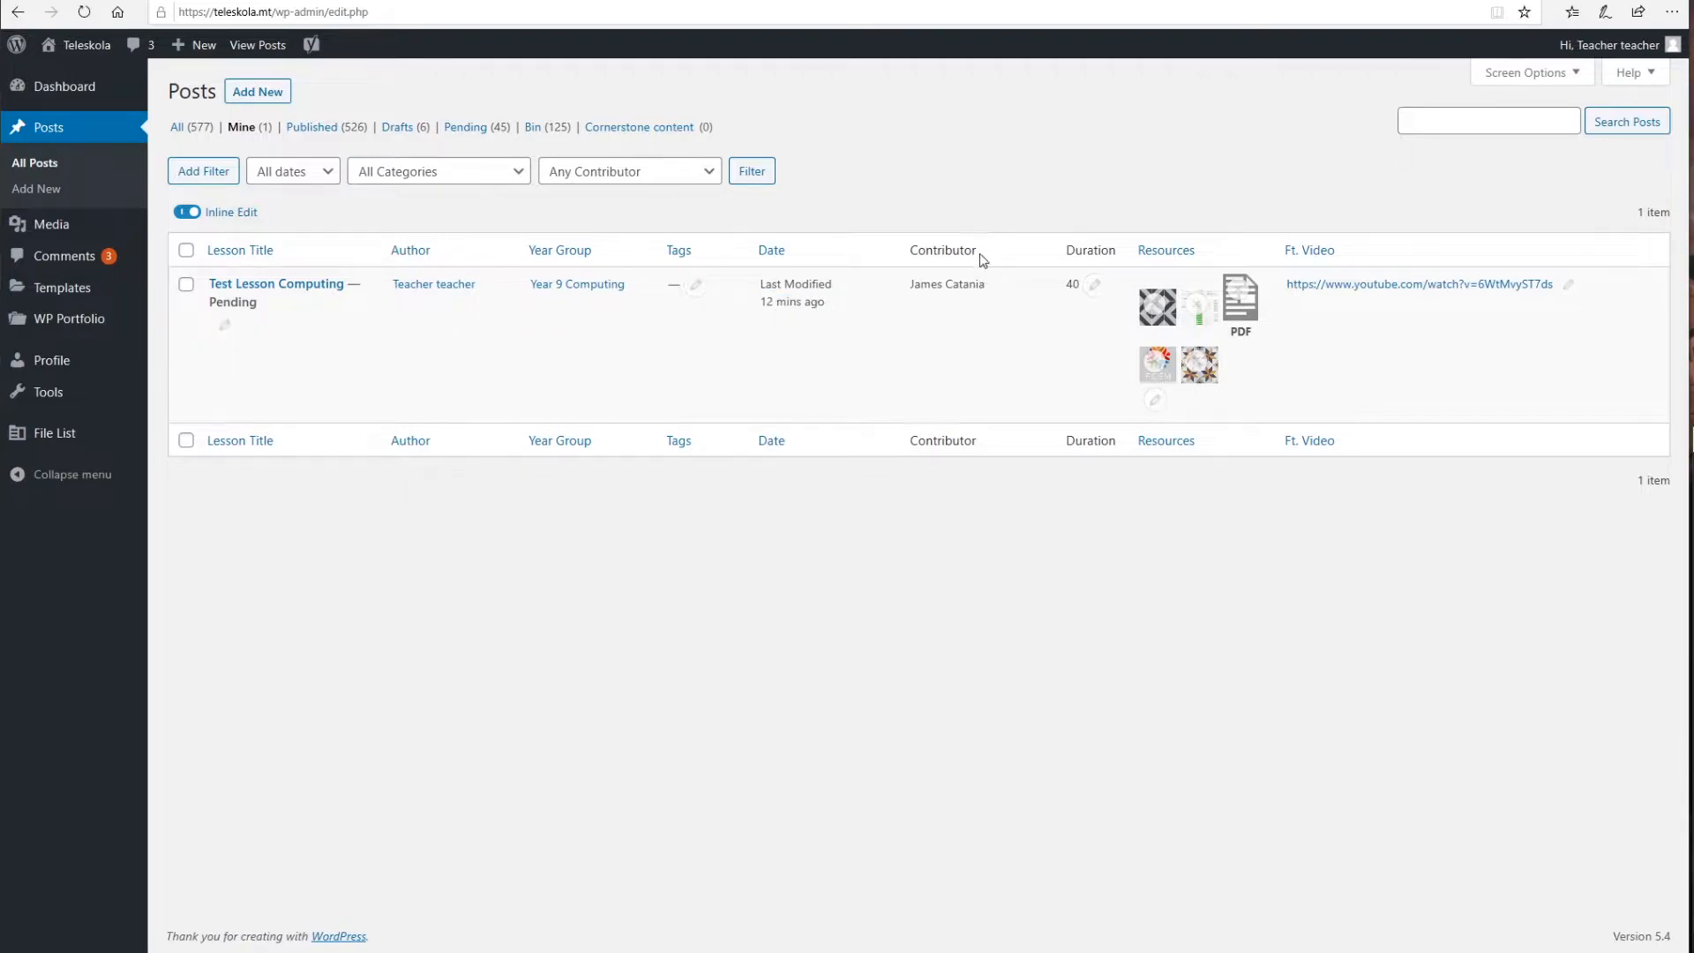
{"action": "left_click_drag", "start_coordinate": [988, 283], "coordinate": [906, 284]}
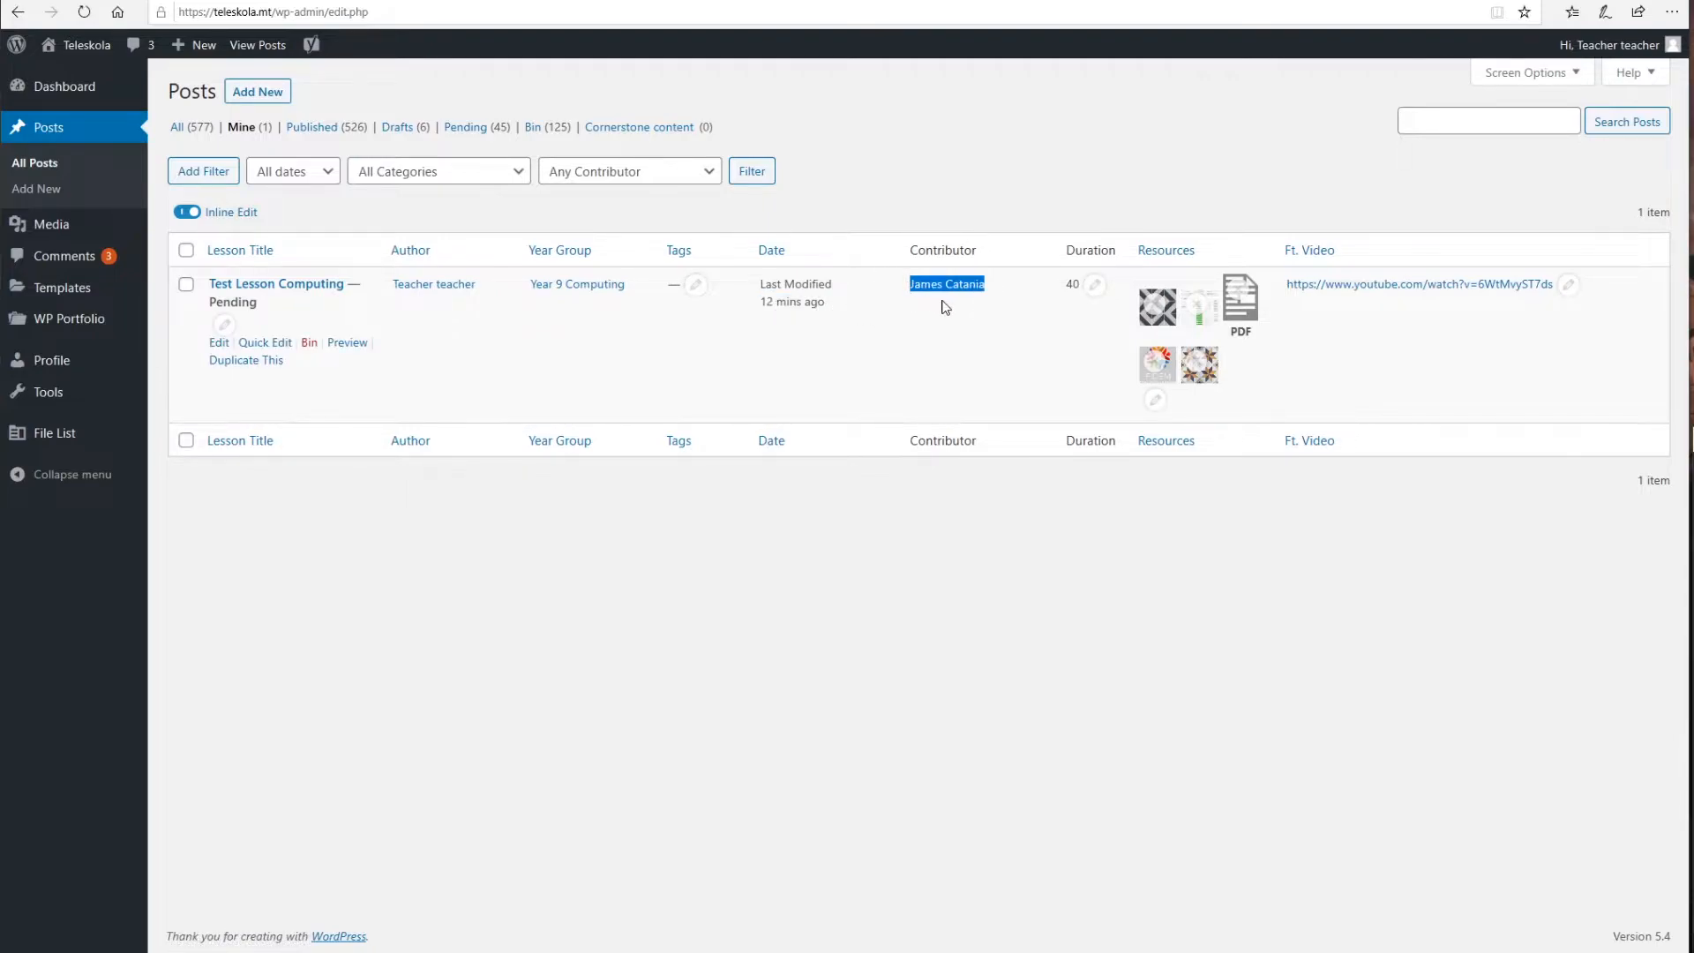
{"action": "left_click", "coordinate": [921, 288]}
{"action": "left_click", "coordinate": [988, 292]}
Step: Set the test lesson's duration to 80 directly in the posts list and save it
{"action": "left_click", "coordinate": [1095, 288]}
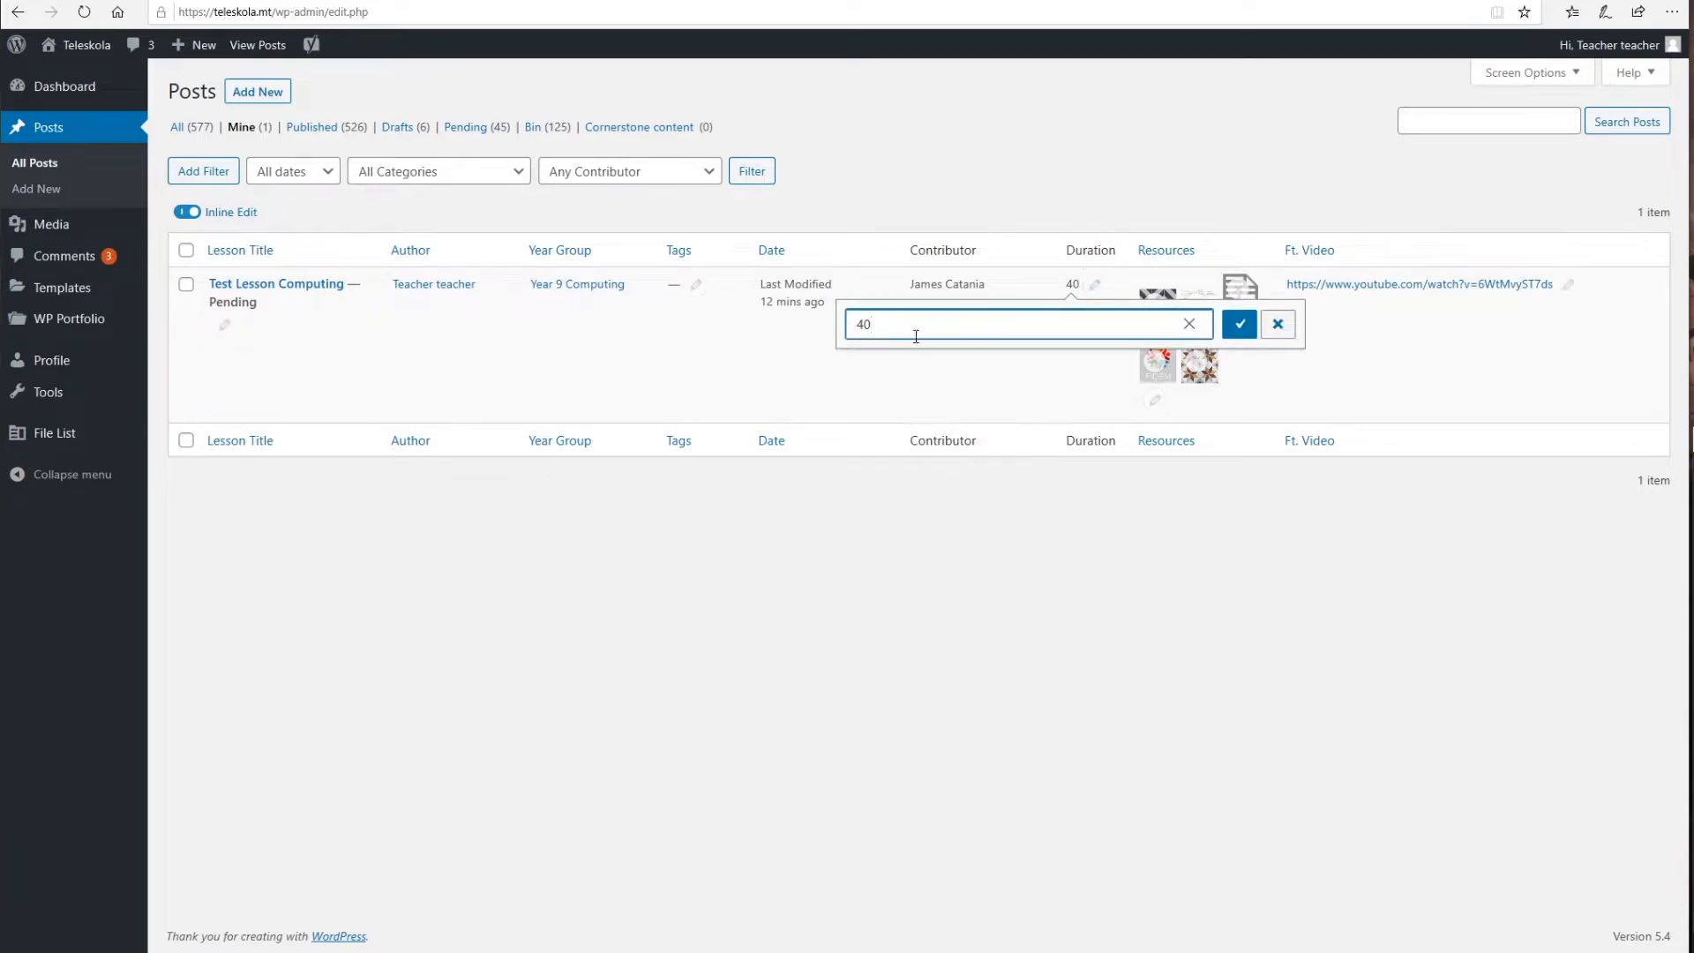
{"action": "type", "text": "80"}
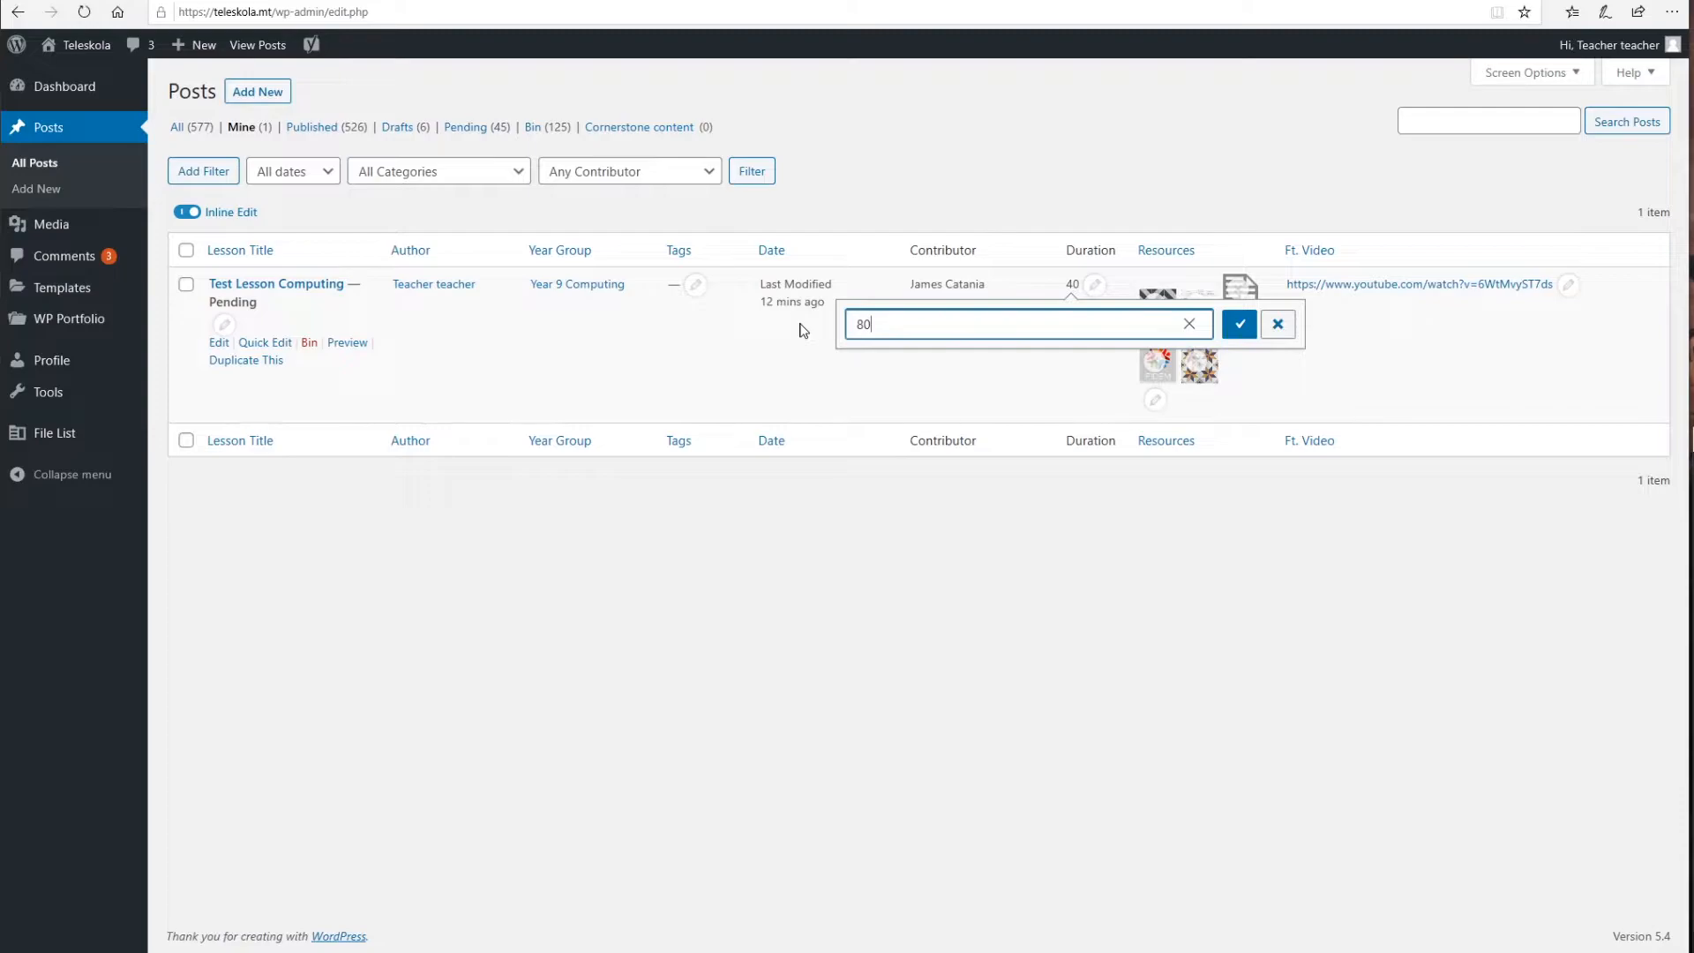
{"action": "left_click", "coordinate": [1240, 334]}
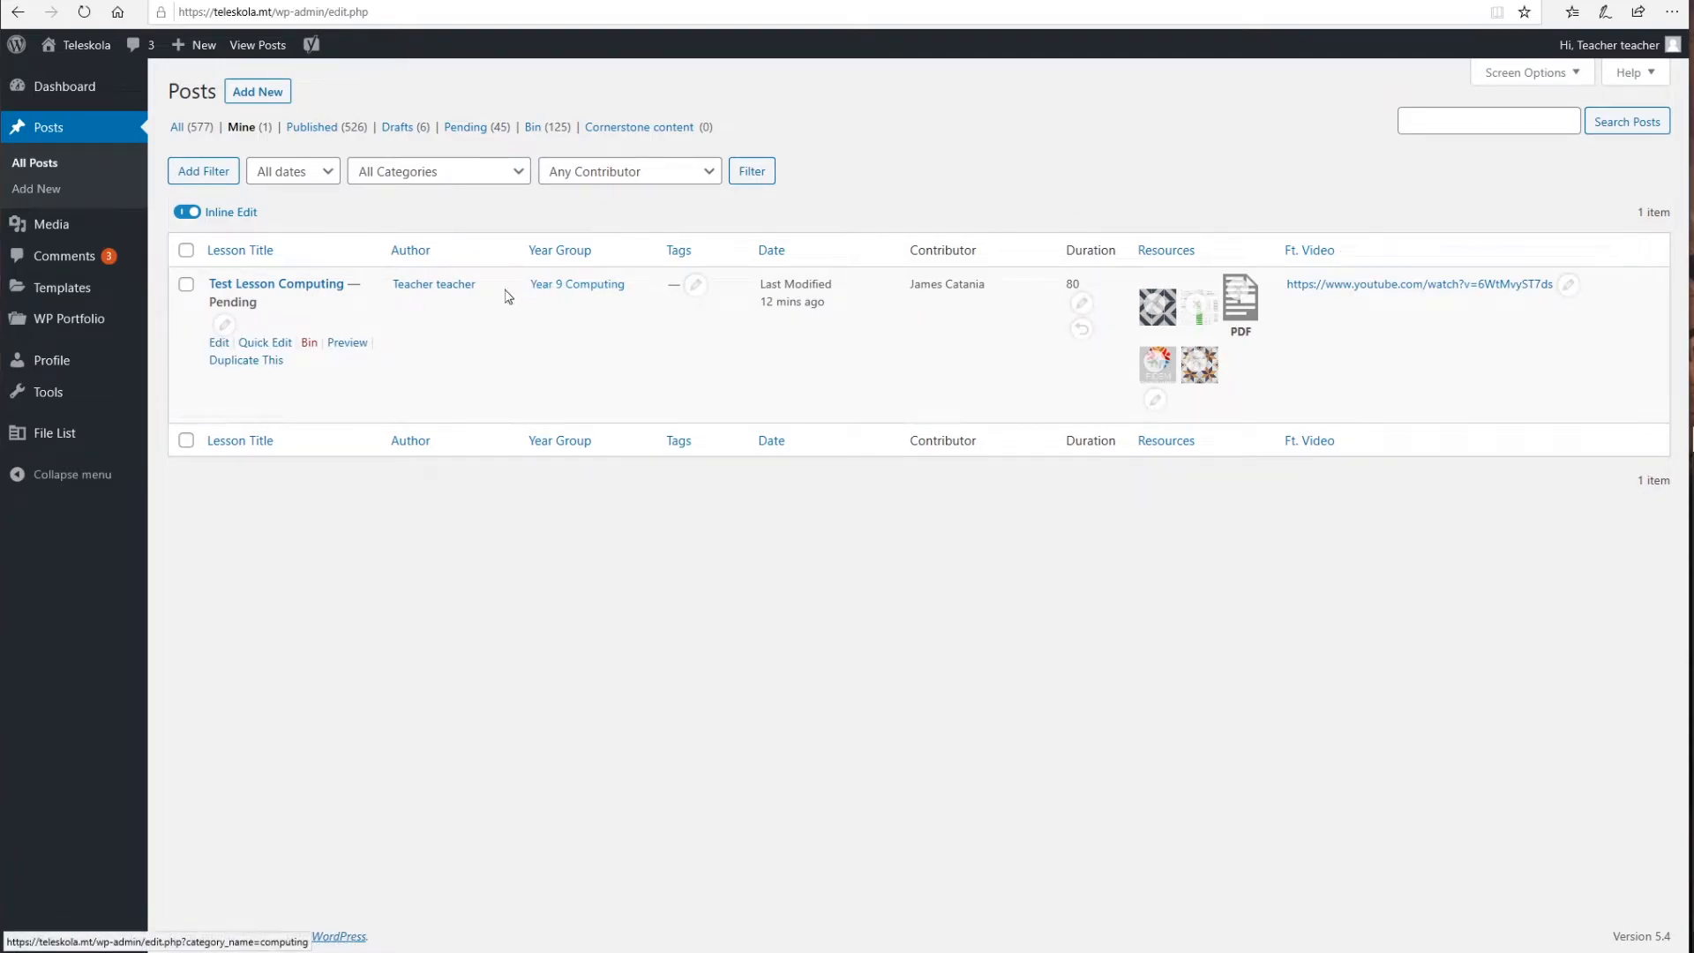
Step: Rename the lesson as "Test Lesson Computing Amended" directly in the posts list
{"action": "left_click", "coordinate": [226, 327]}
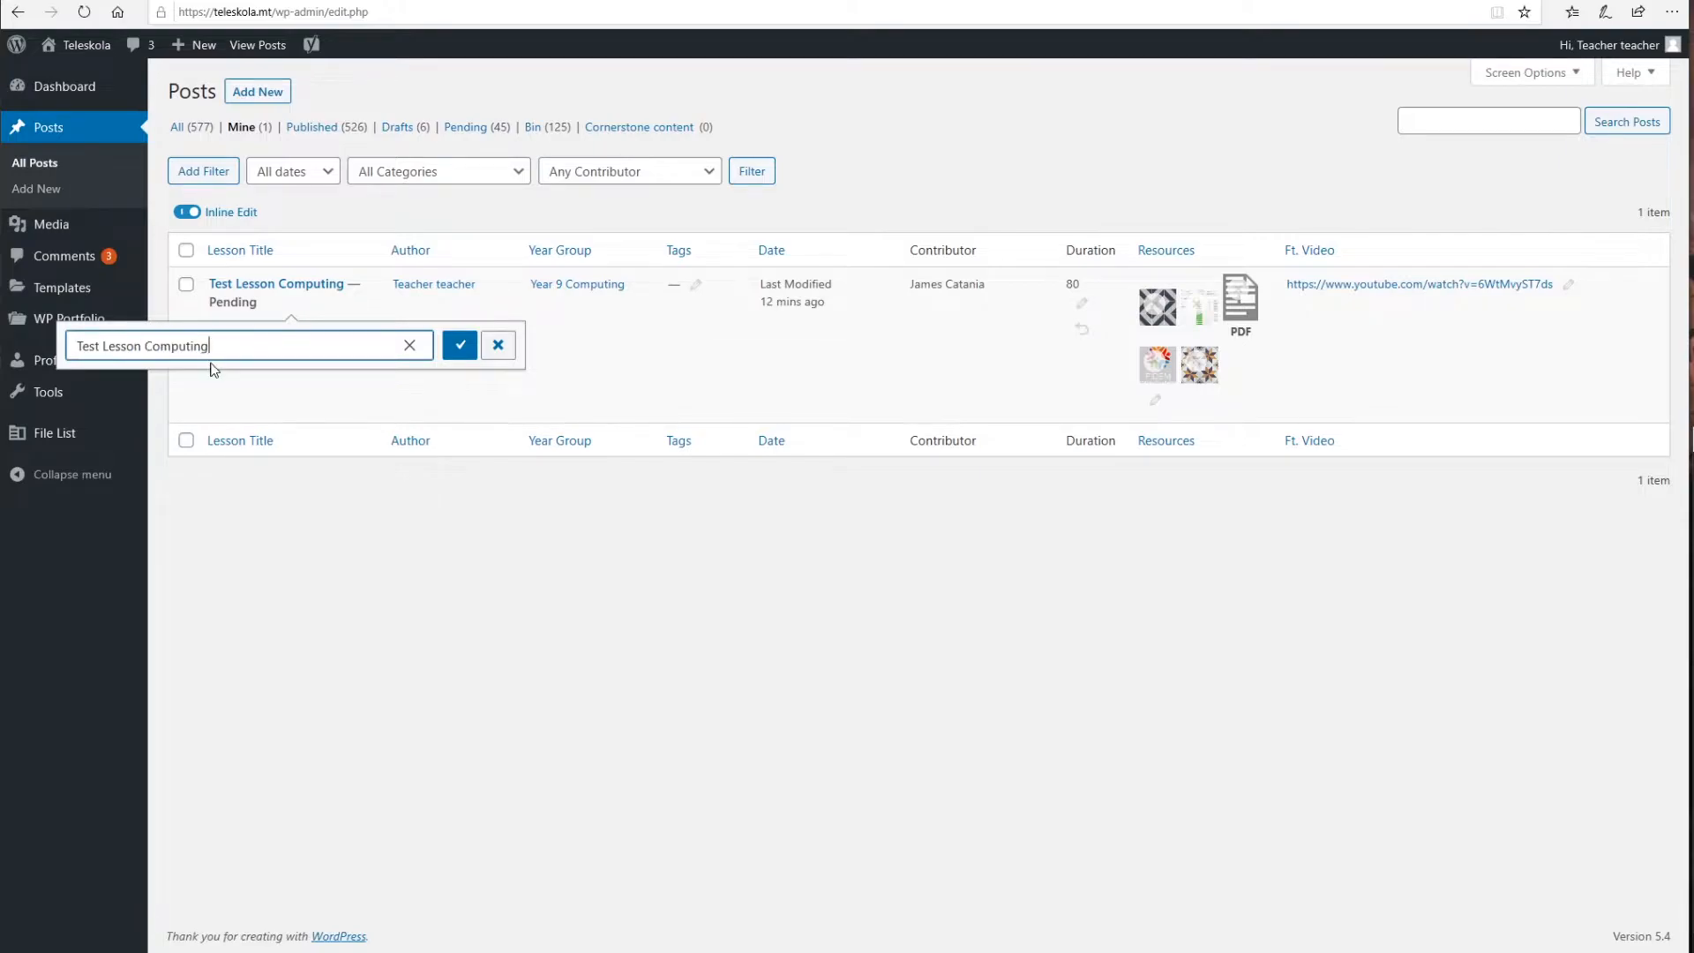
{"action": "type", "text": "Amended"}
{"action": "left_click_drag", "start_coordinate": [316, 343], "coordinate": [113, 348]}
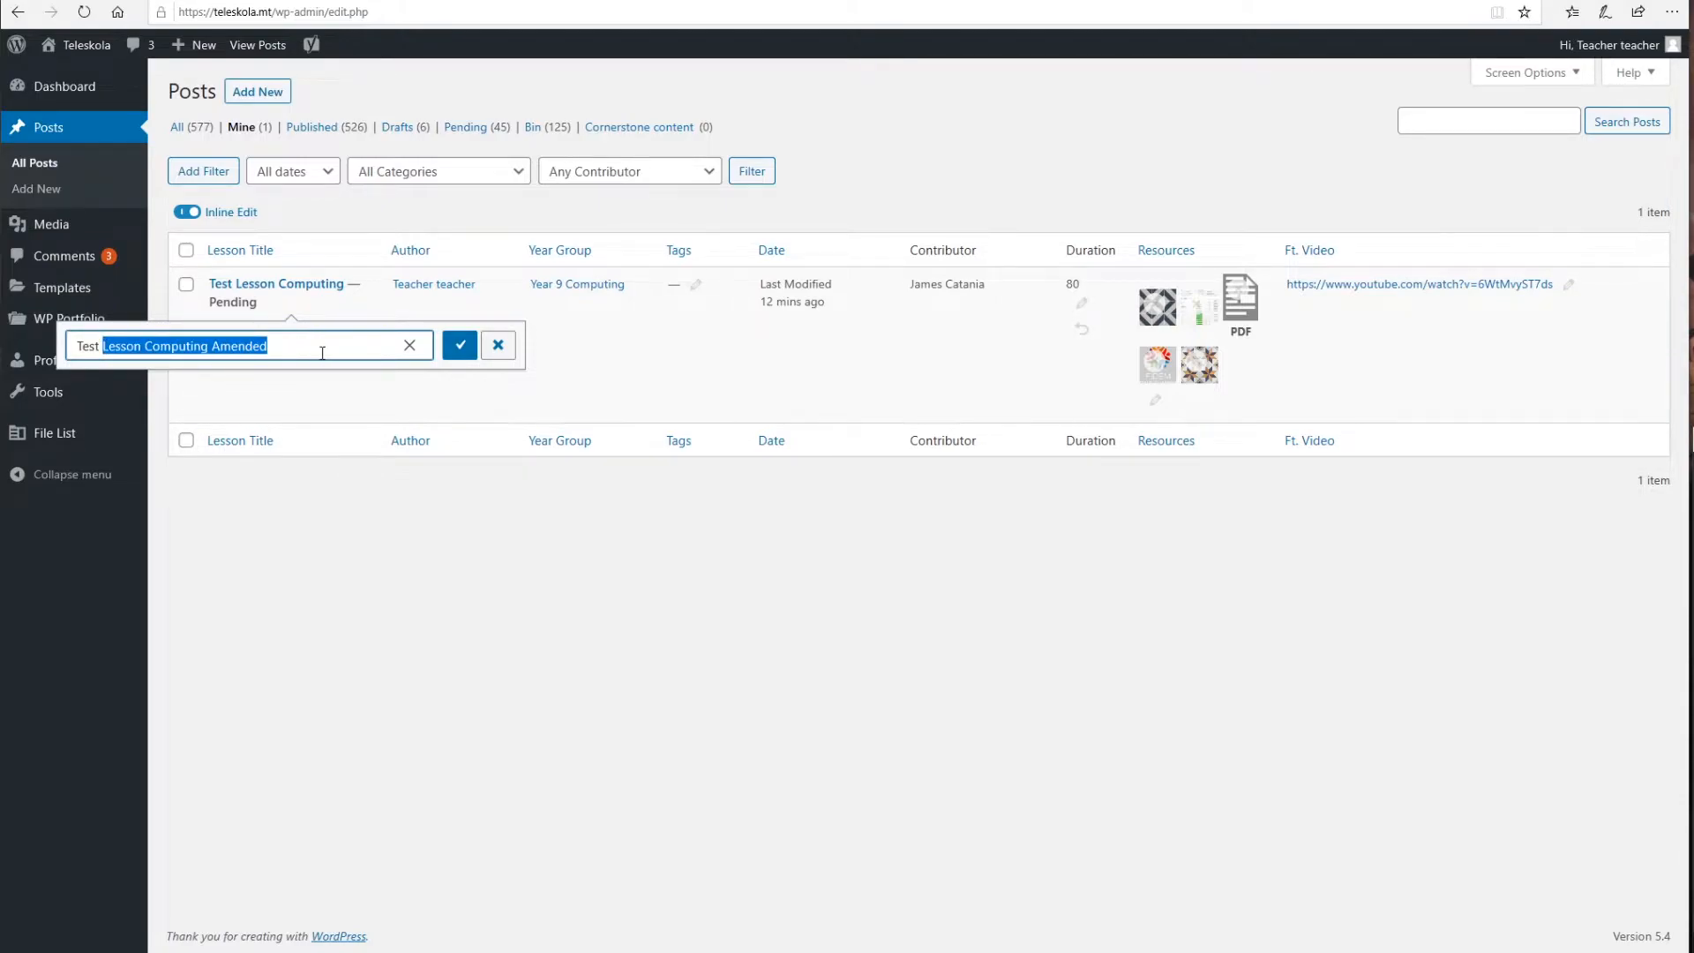
{"action": "left_click", "coordinate": [322, 353]}
{"action": "left_click", "coordinate": [457, 348]}
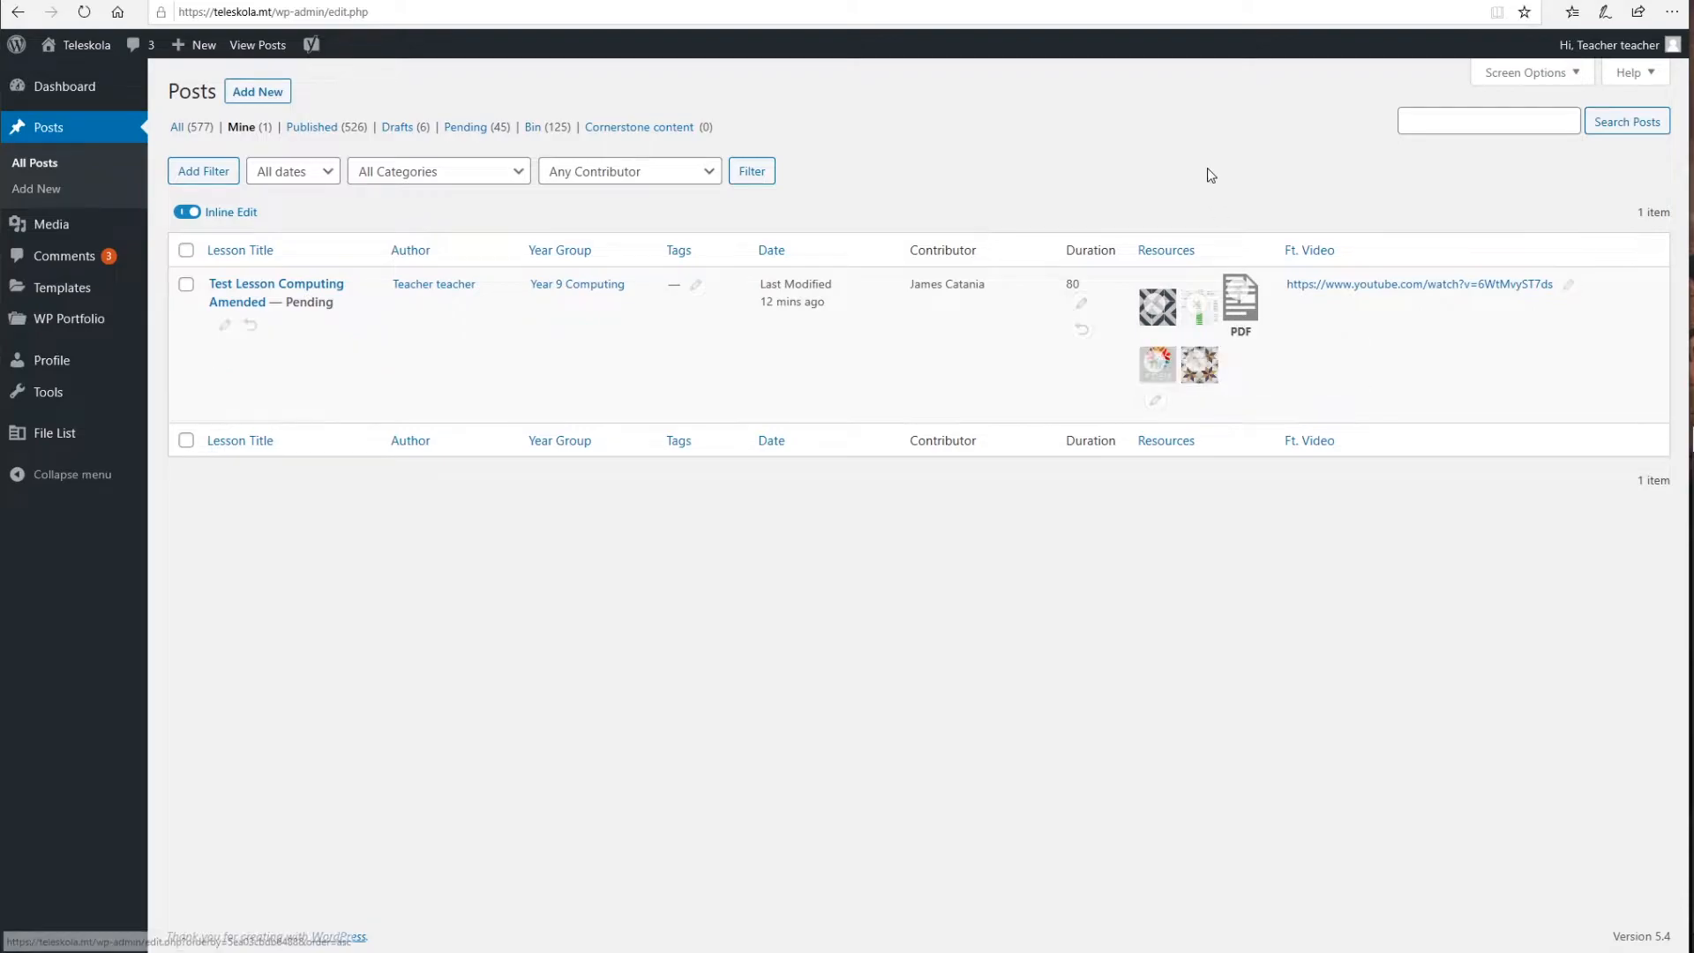
Step: Remove the star-patterned tile image from the lesson's resources and bring up the media library for choosing resources
{"action": "left_click", "coordinate": [1195, 362]}
{"action": "left_click", "coordinate": [1154, 403]}
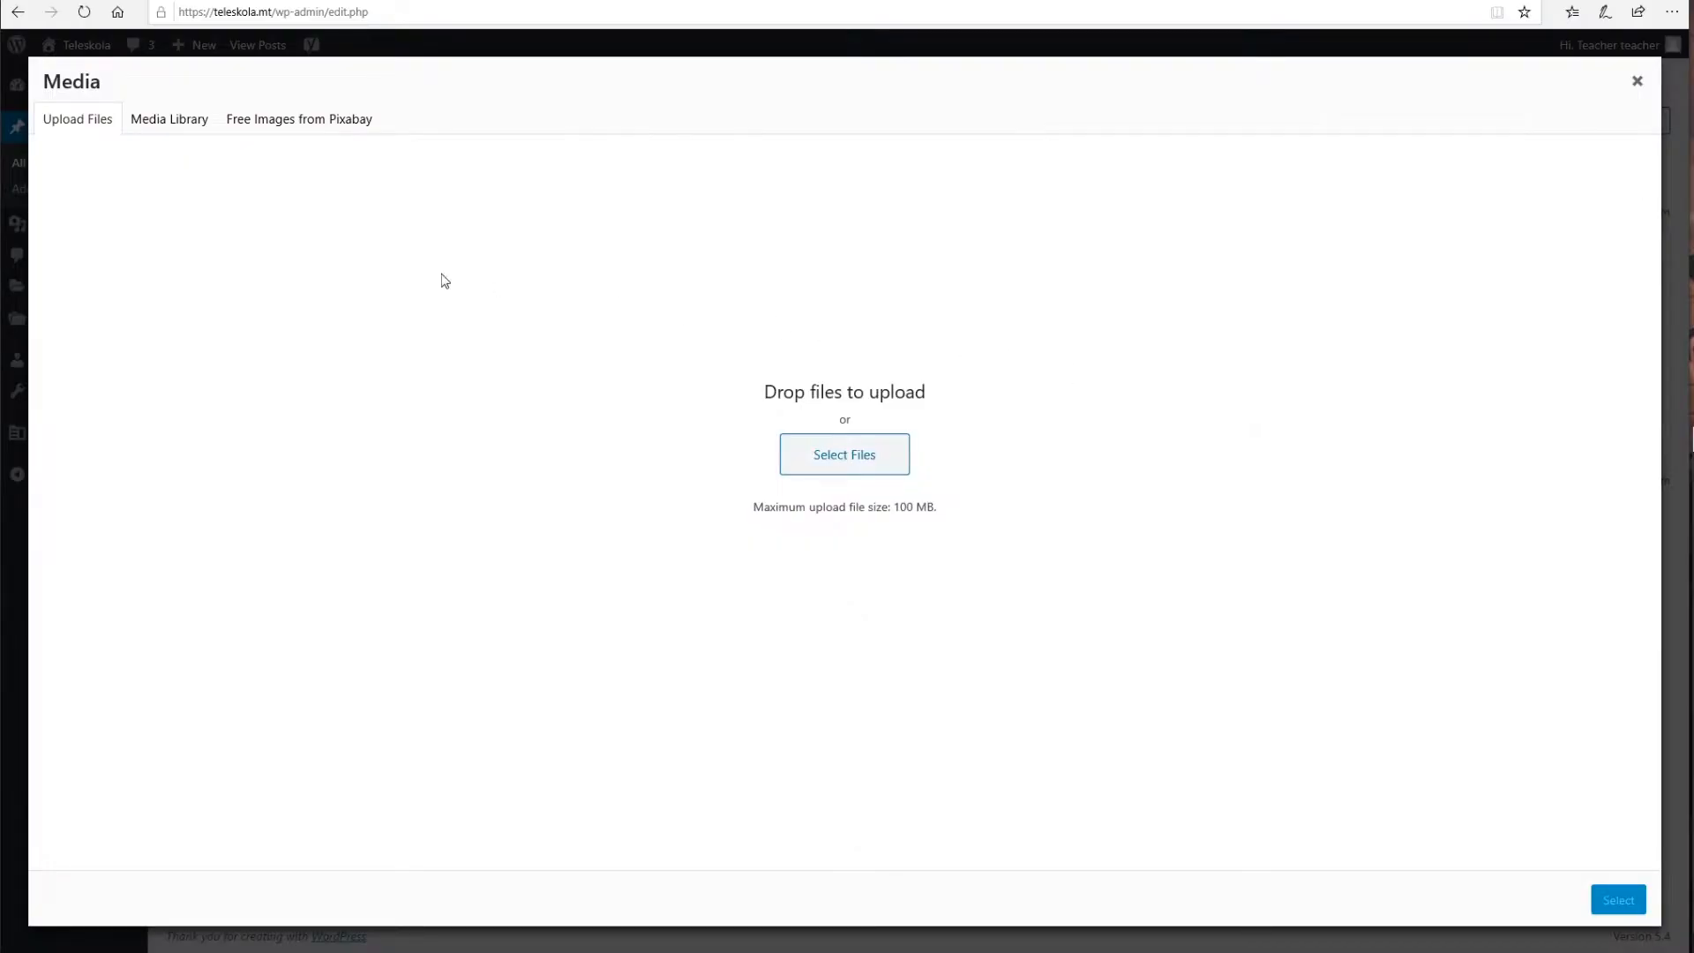
{"action": "left_click", "coordinate": [168, 121]}
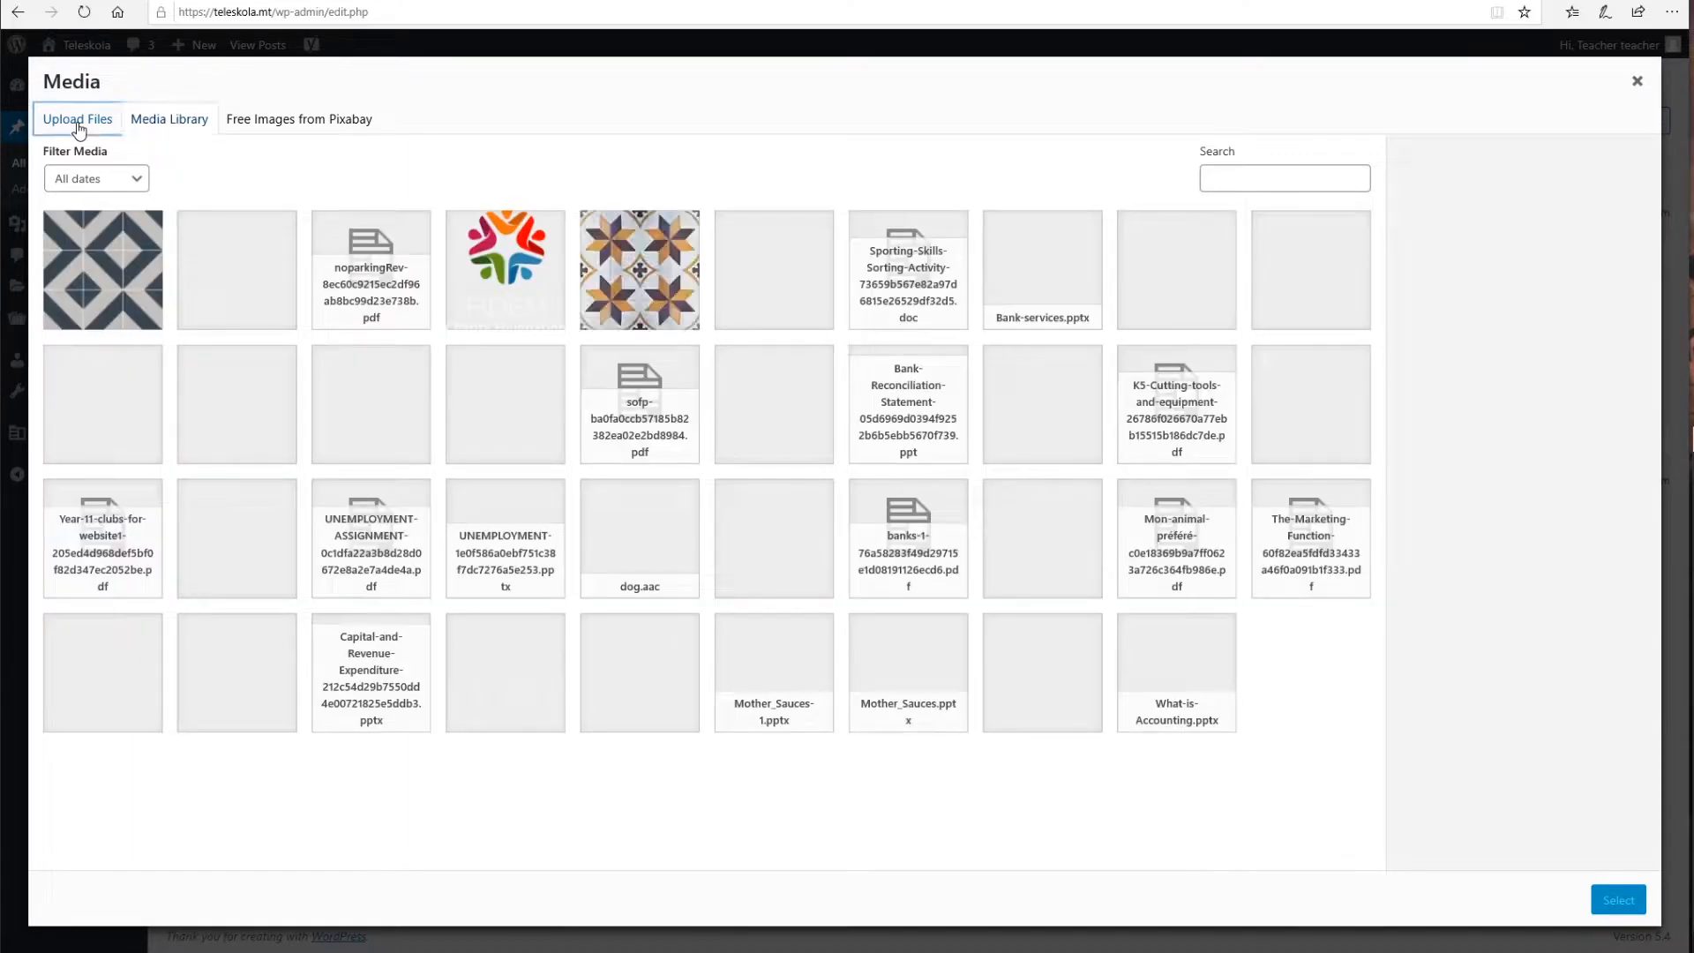
{"action": "left_click", "coordinate": [78, 129]}
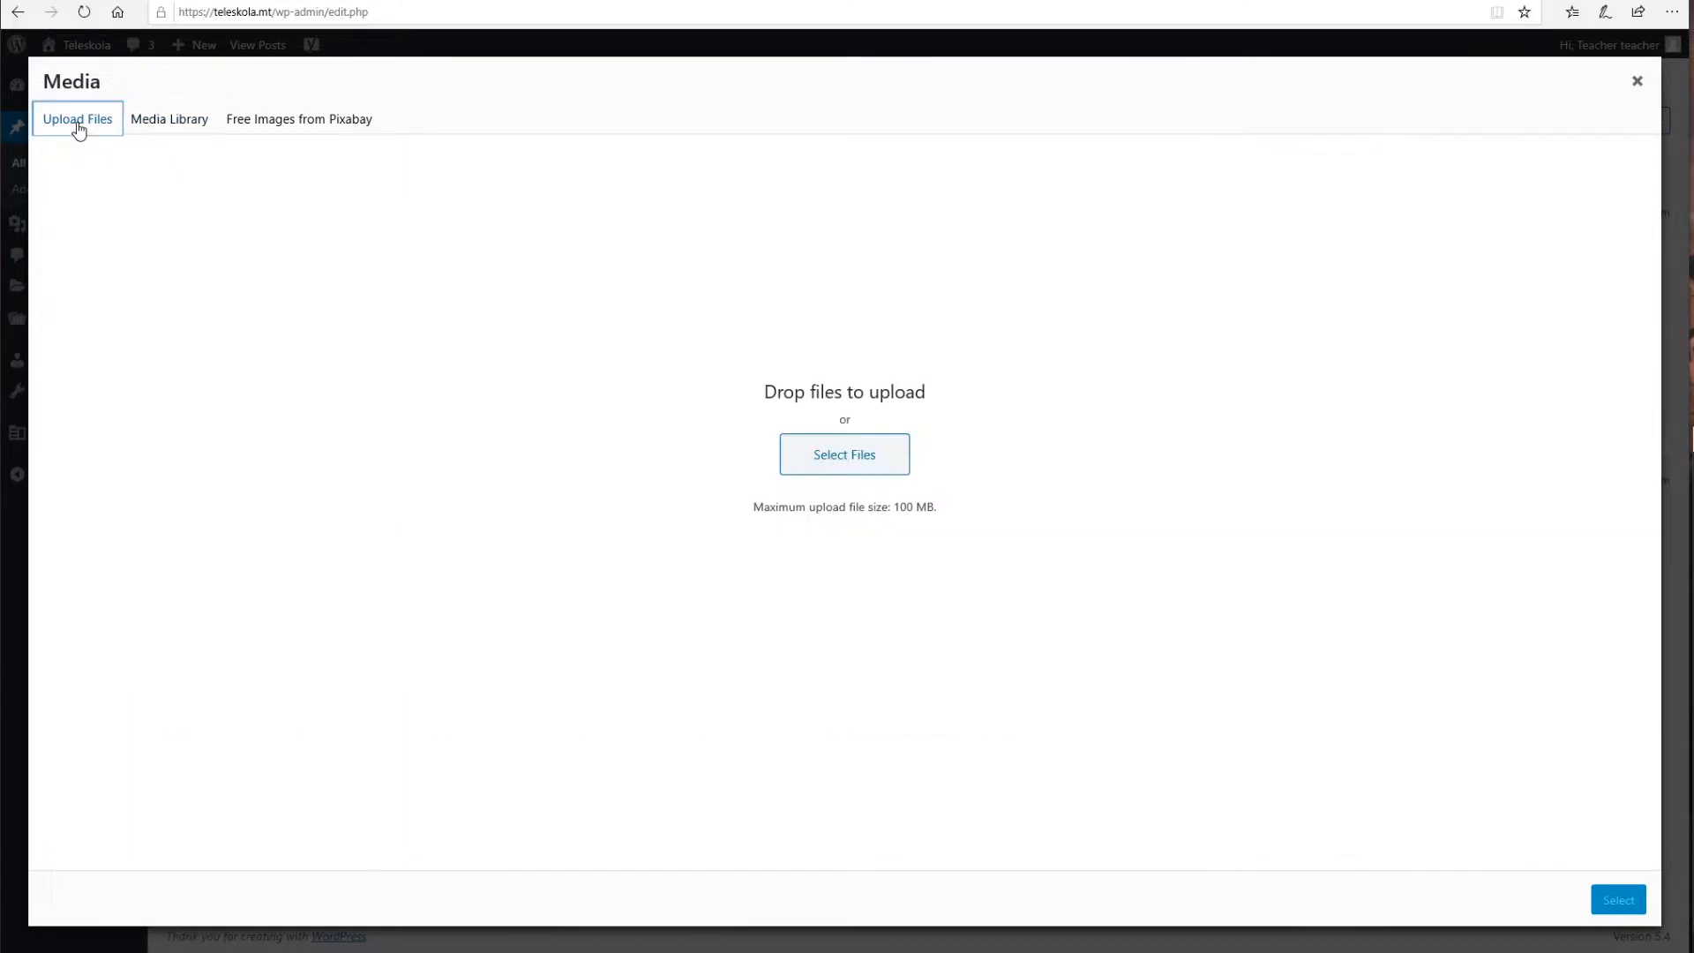
{"action": "left_click", "coordinate": [861, 458]}
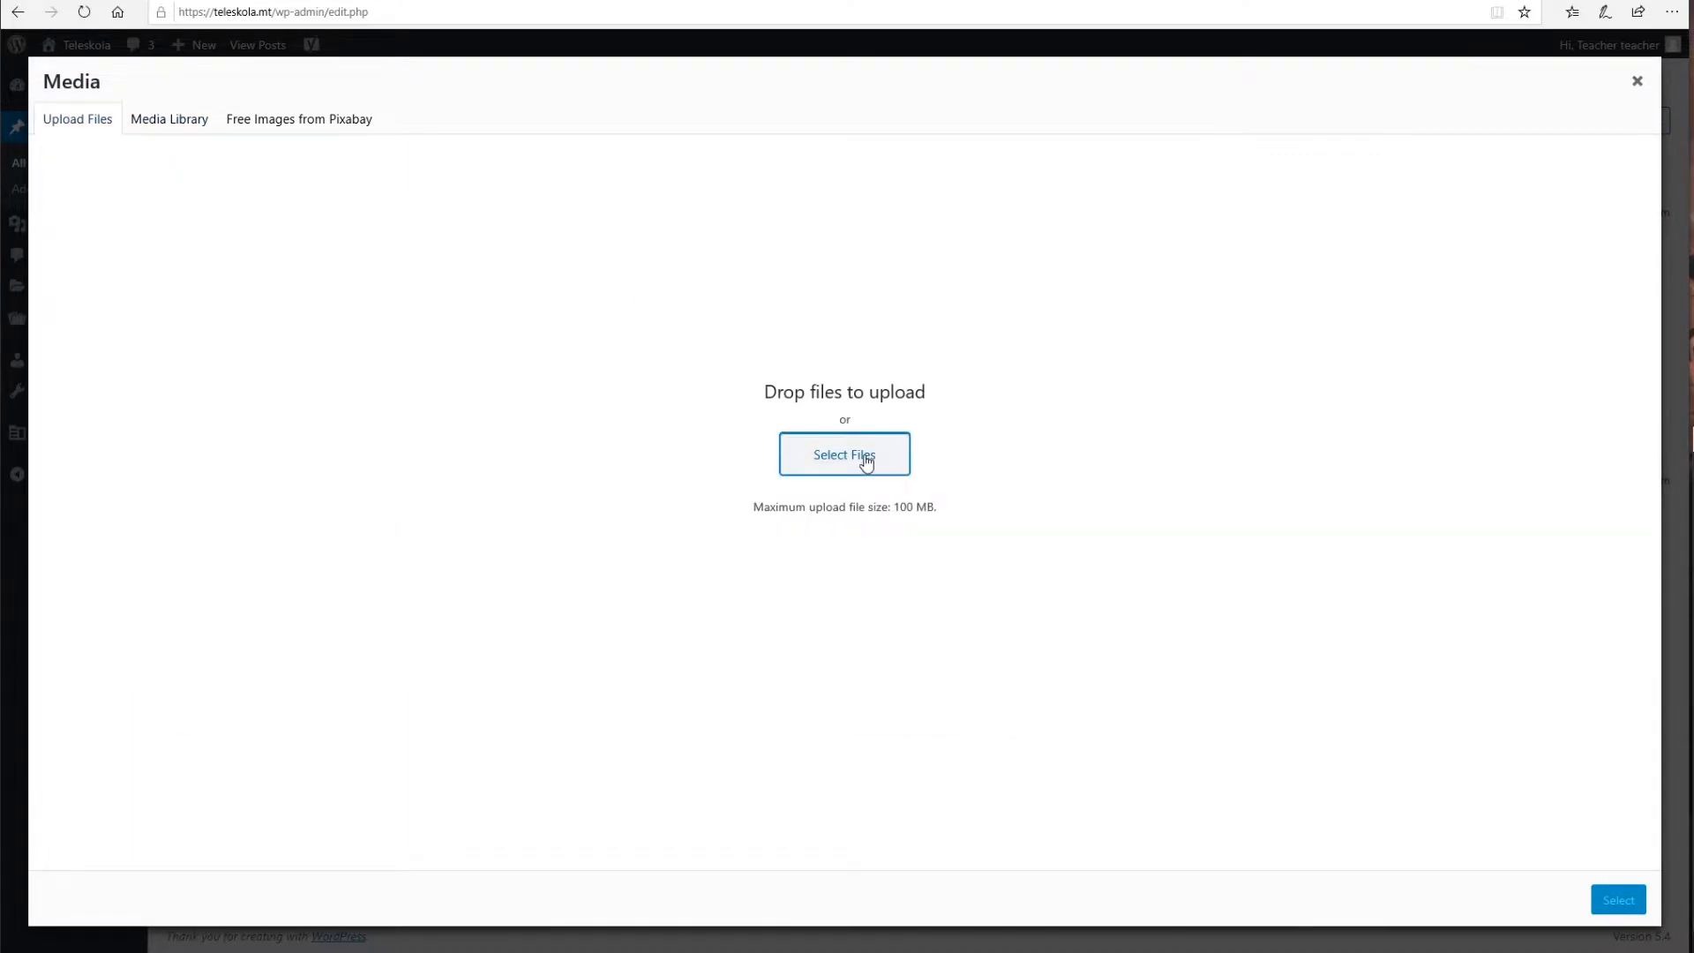
{"action": "left_click", "coordinate": [172, 122]}
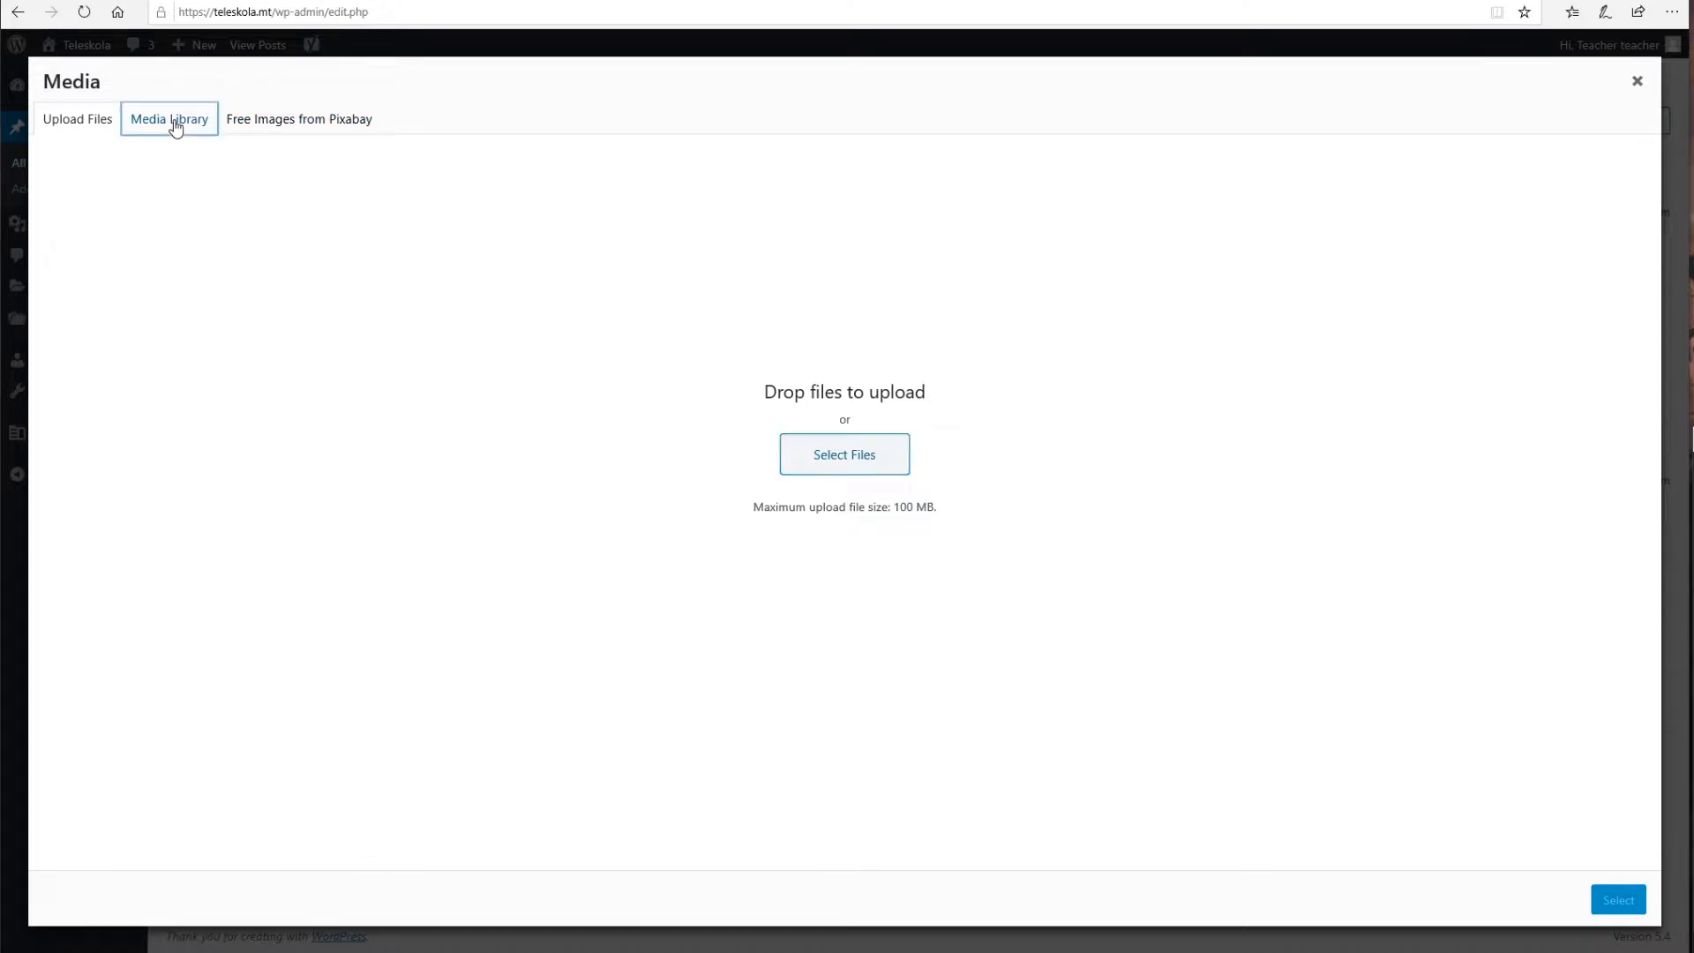
Step: Try to select several media library files together as lesson resources, and close the media dialog without applying a choice
{"action": "left_click", "coordinate": [257, 287]}
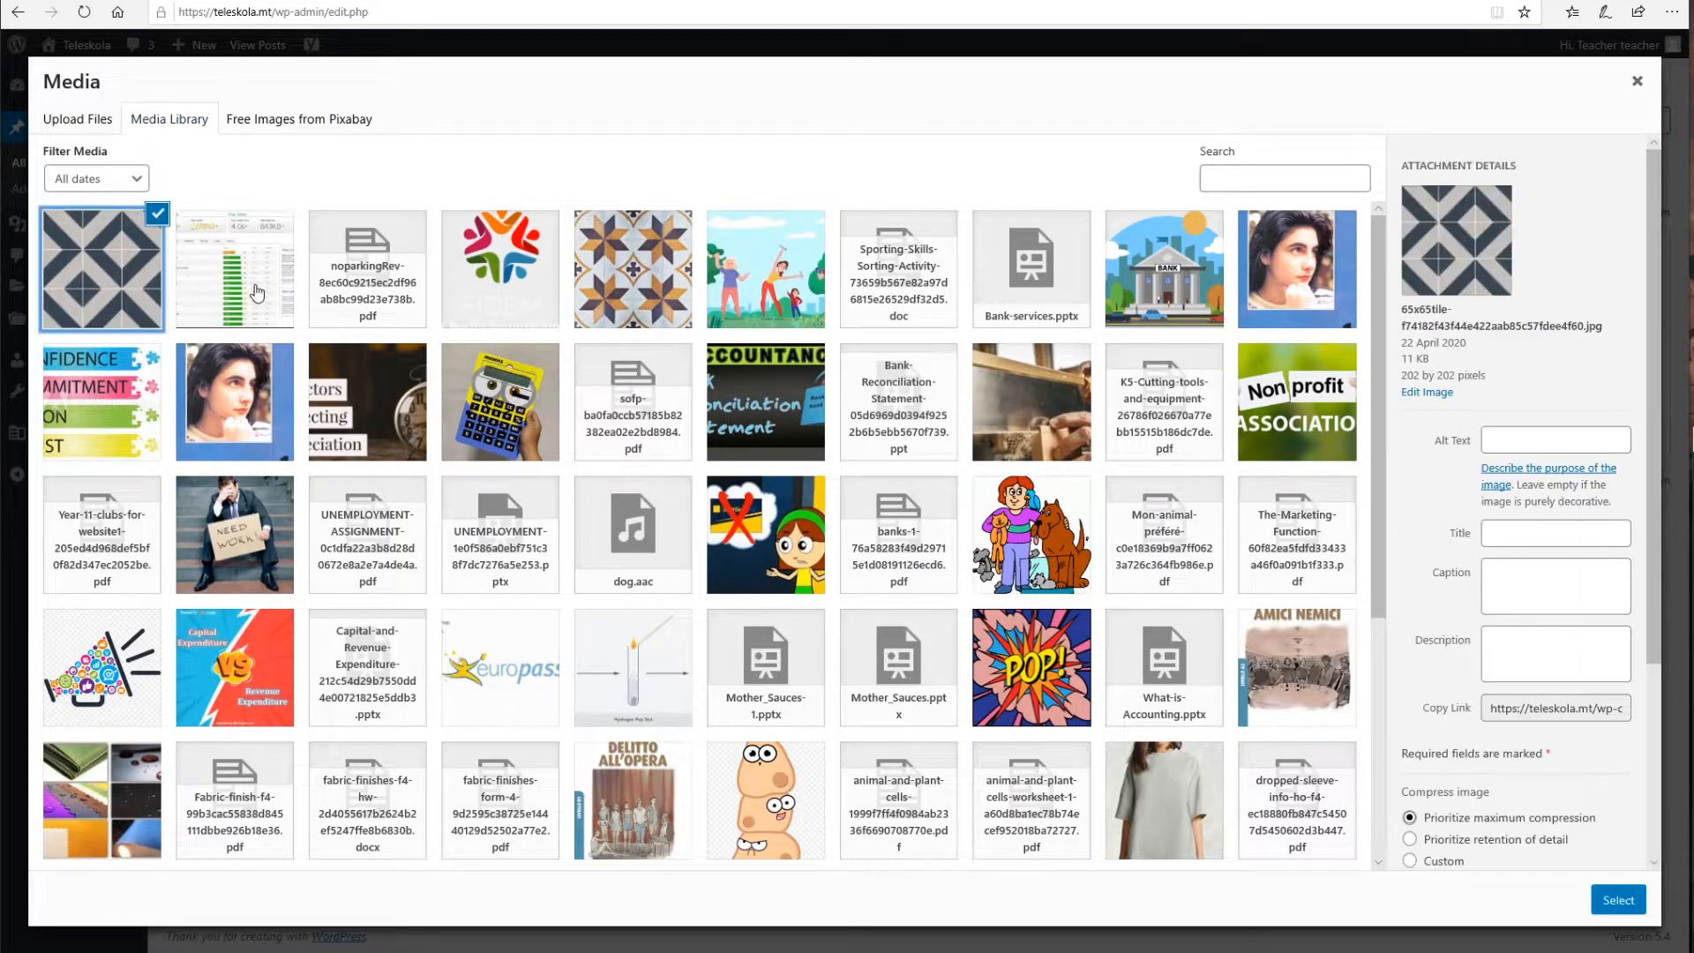
{"action": "left_click", "coordinate": [455, 282]}
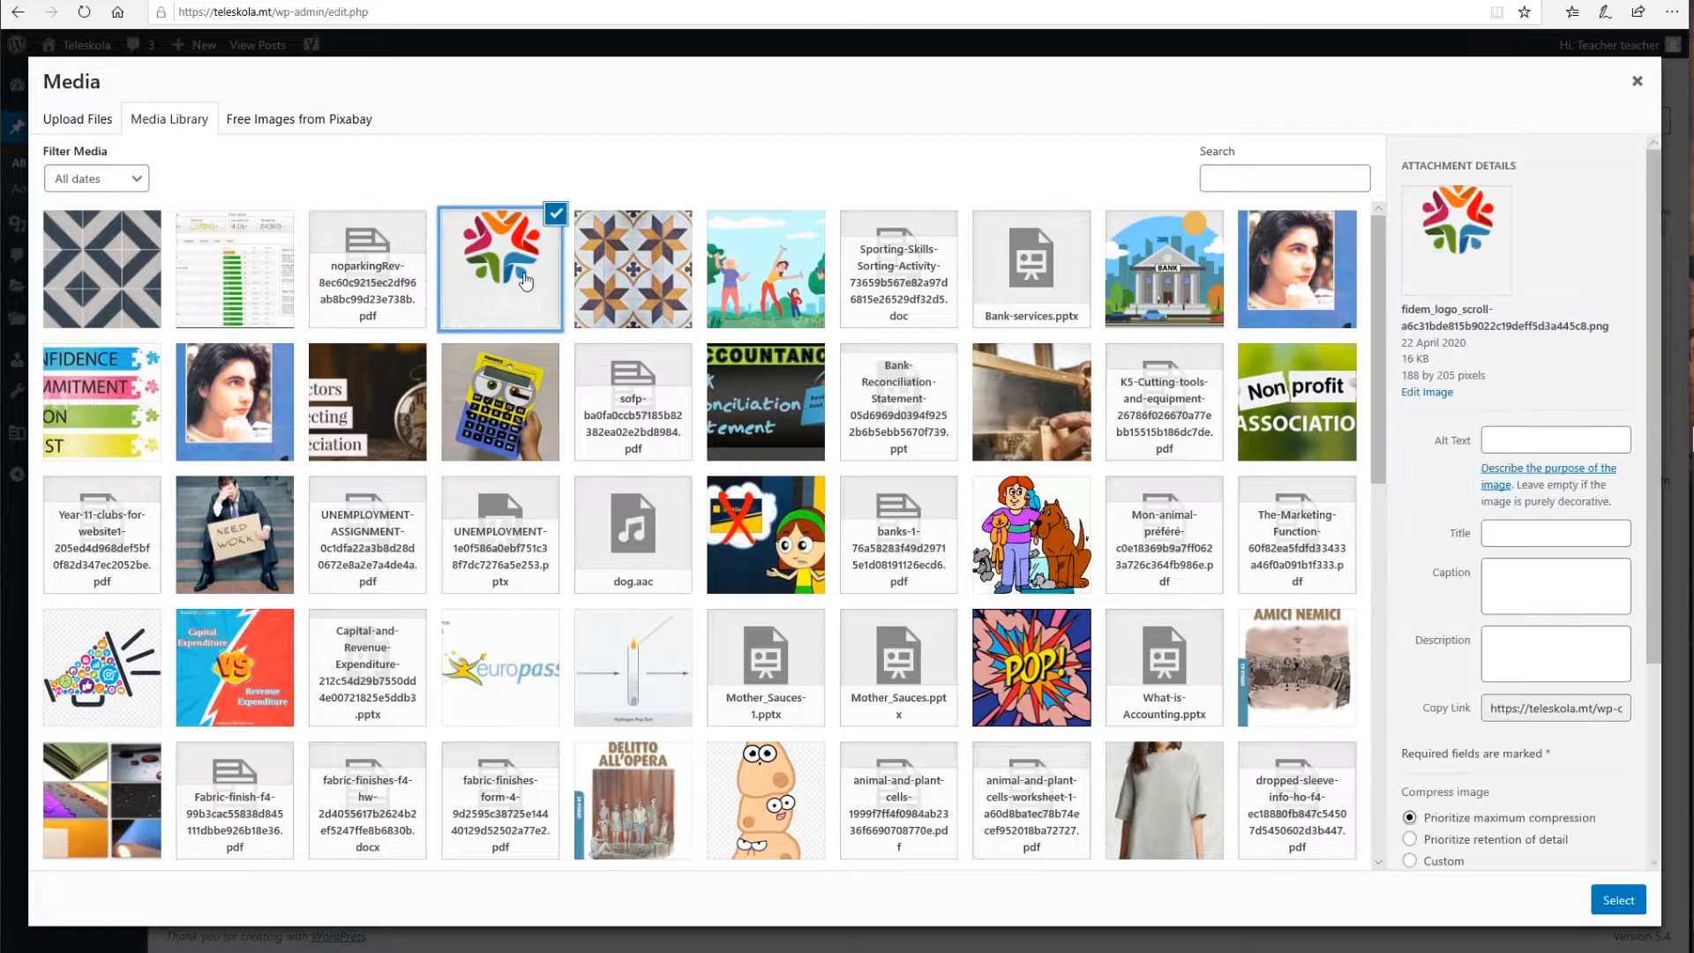
{"action": "left_click", "coordinate": [610, 289]}
{"action": "left_click", "coordinate": [748, 285]}
{"action": "left_click", "coordinate": [633, 284]}
{"action": "left_click", "coordinate": [500, 284]}
{"action": "left_click", "coordinate": [367, 283]}
{"action": "left_click", "coordinate": [237, 270]}
{"action": "left_click", "coordinate": [98, 262]}
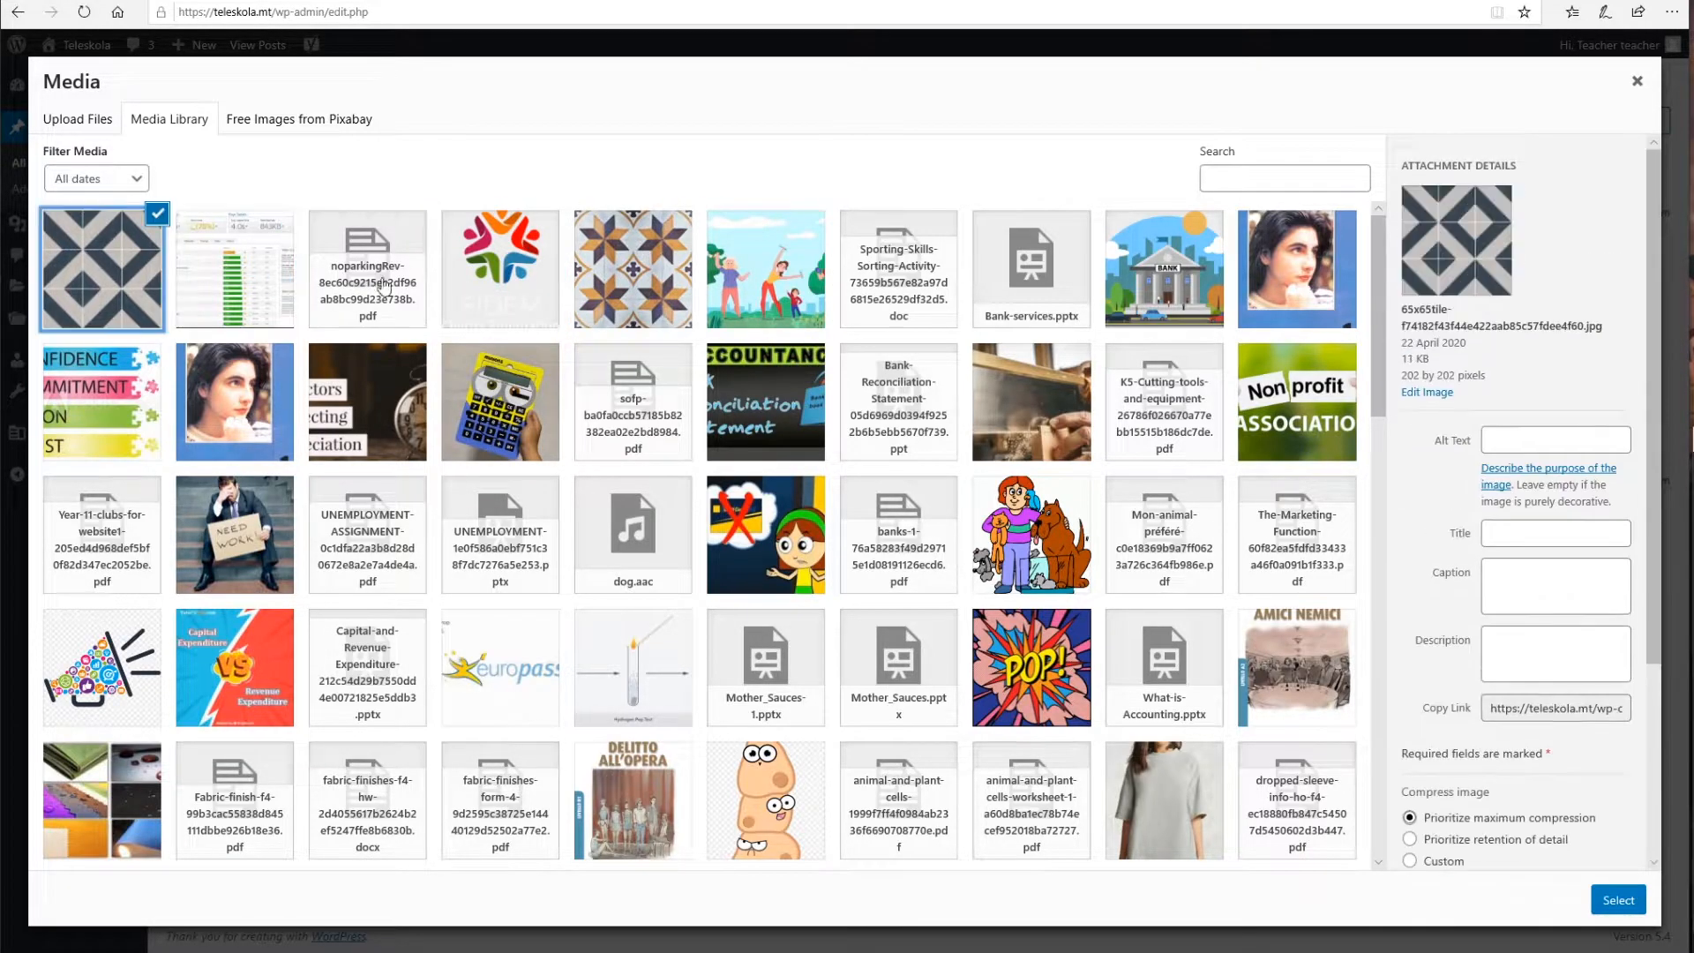
{"action": "left_click", "coordinate": [1637, 81]}
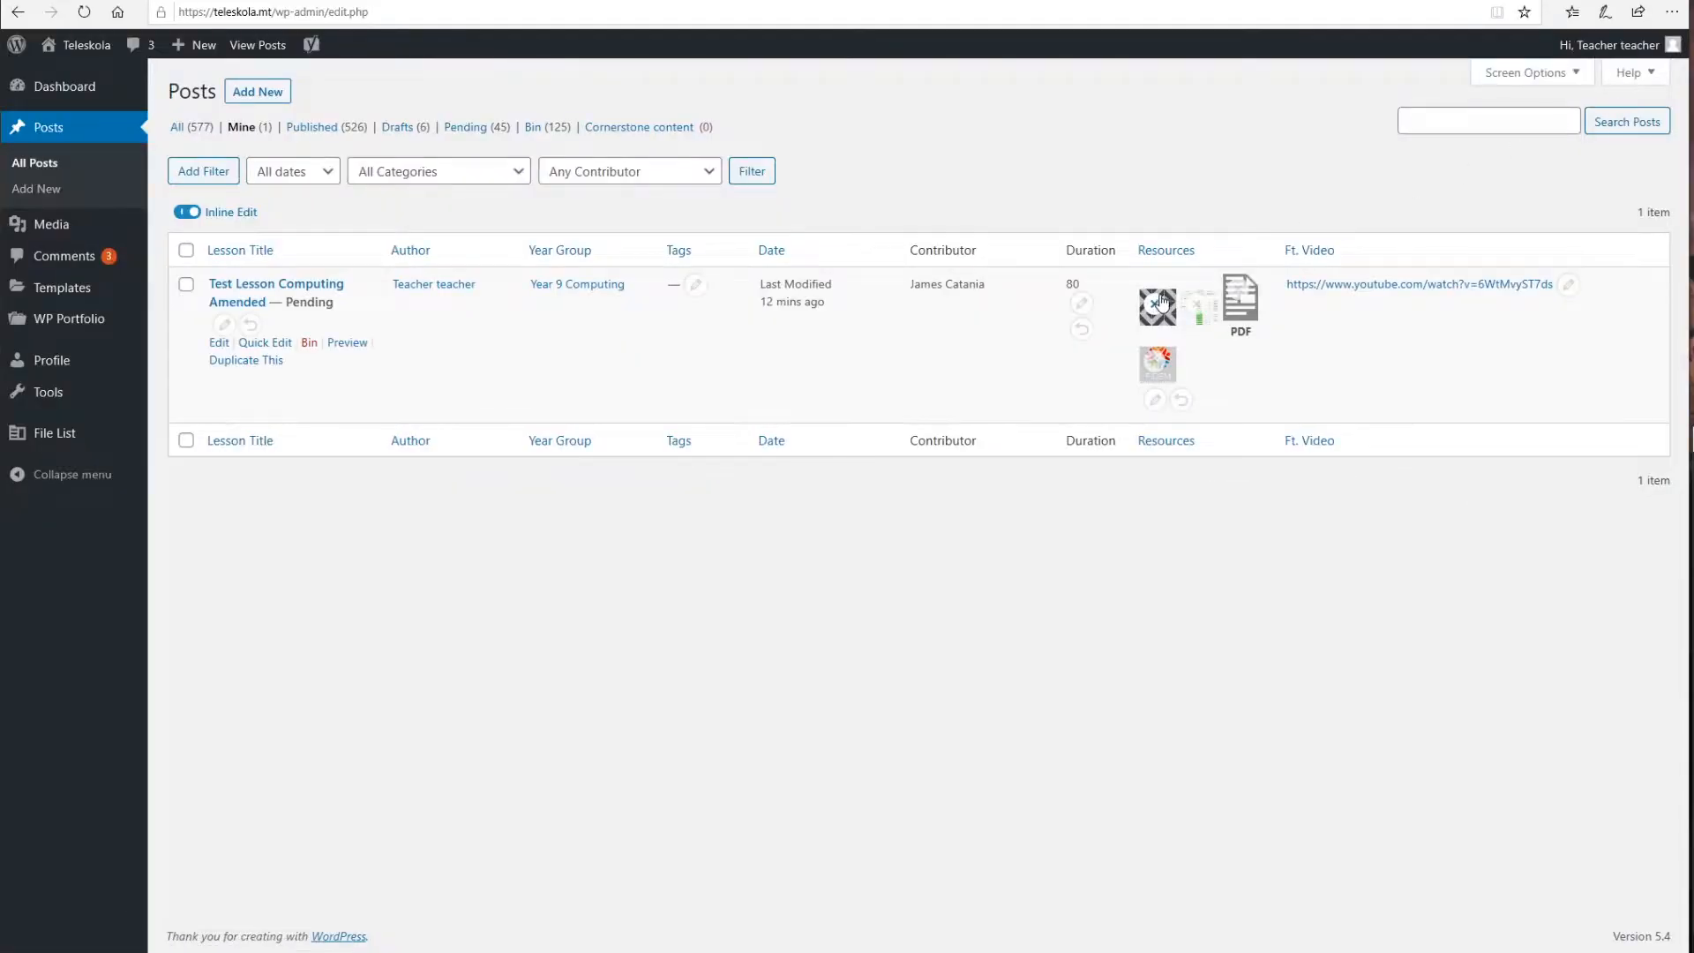
Step: Try to assign the noparkingRev PDF from the media library as the lesson's resource
{"action": "left_click", "coordinate": [1152, 405]}
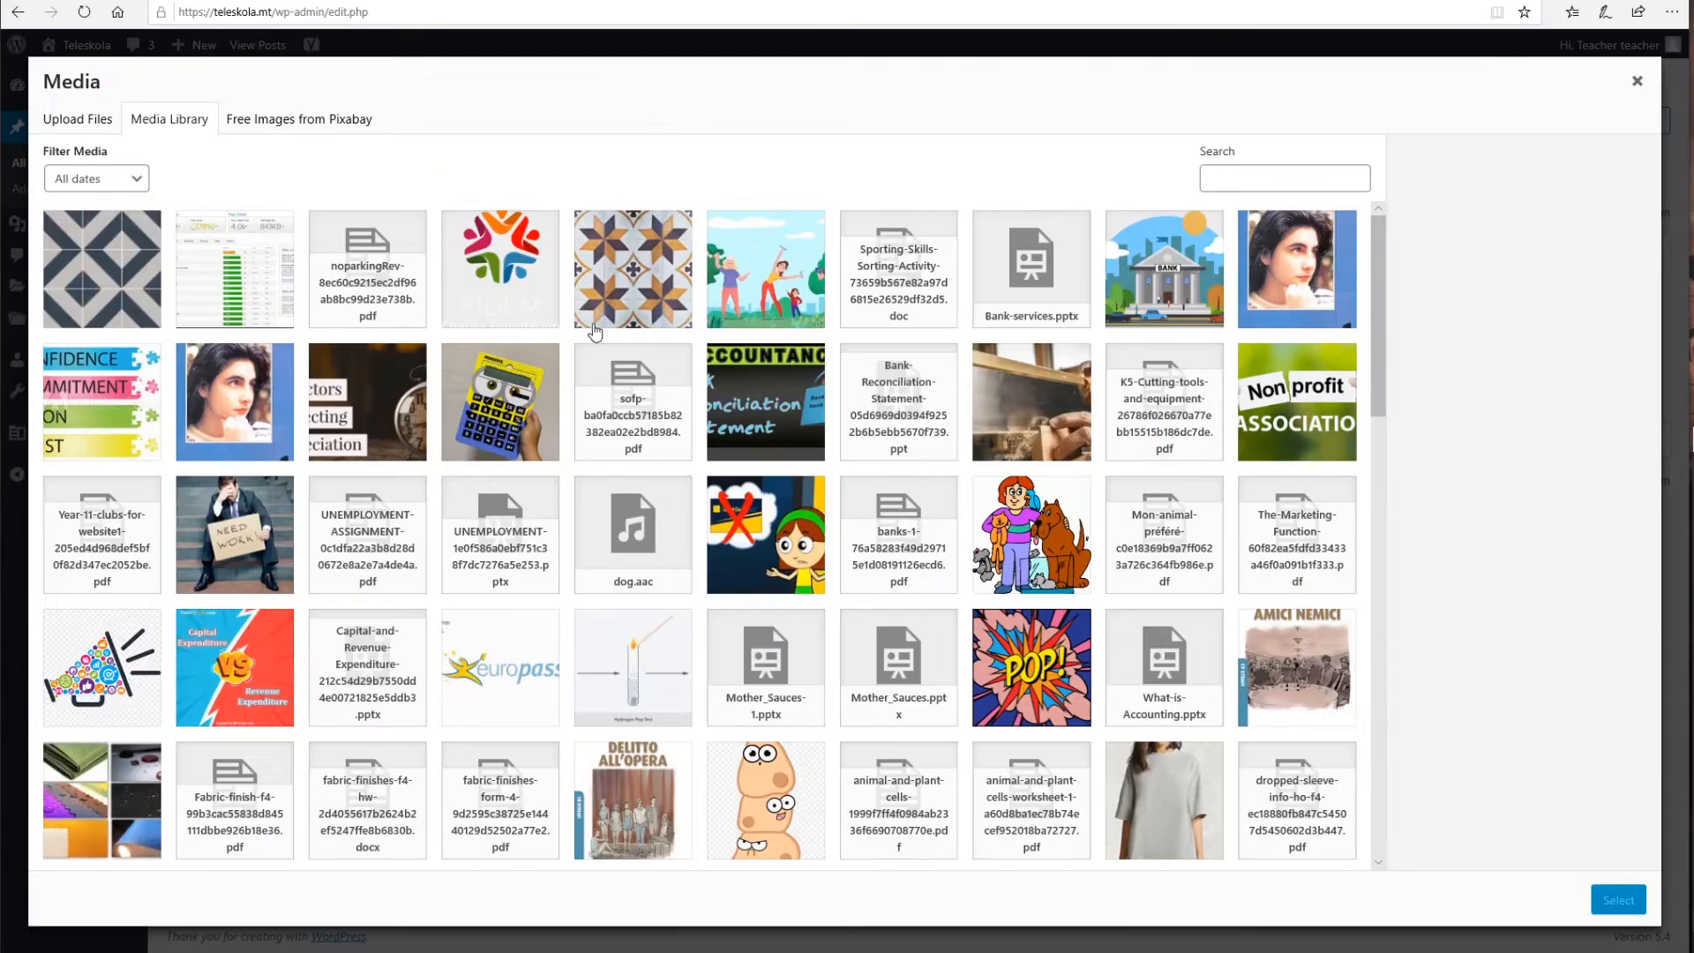
{"action": "left_click", "coordinate": [389, 266]}
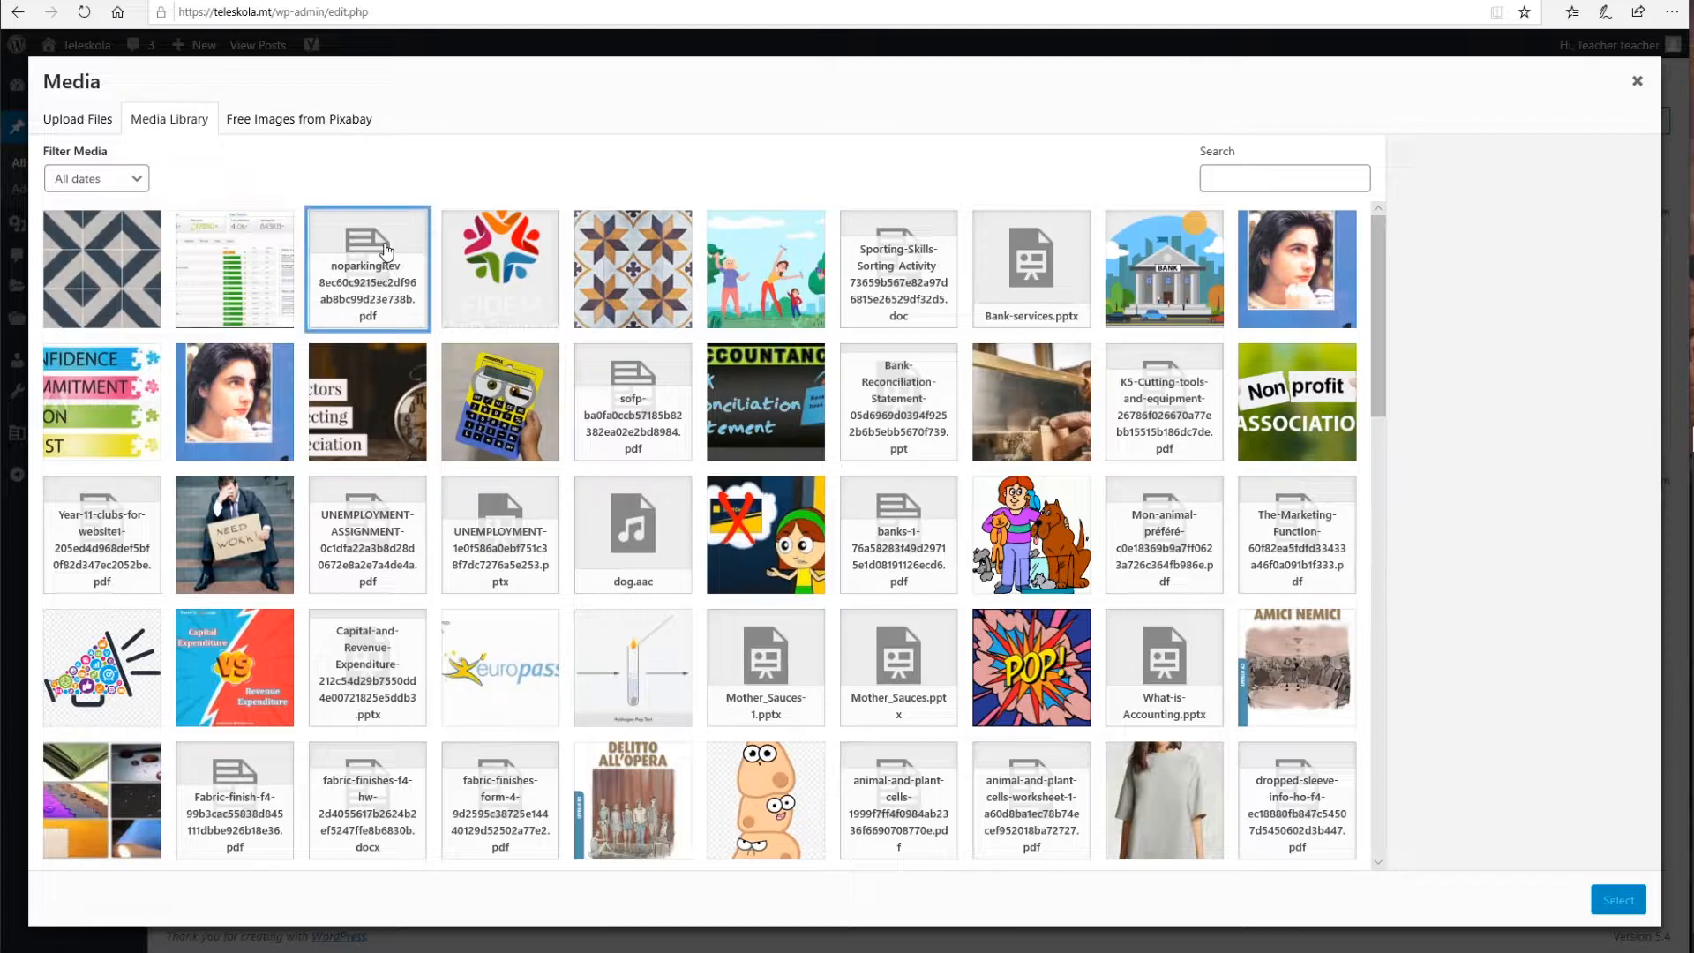
{"action": "left_click", "coordinate": [1618, 899]}
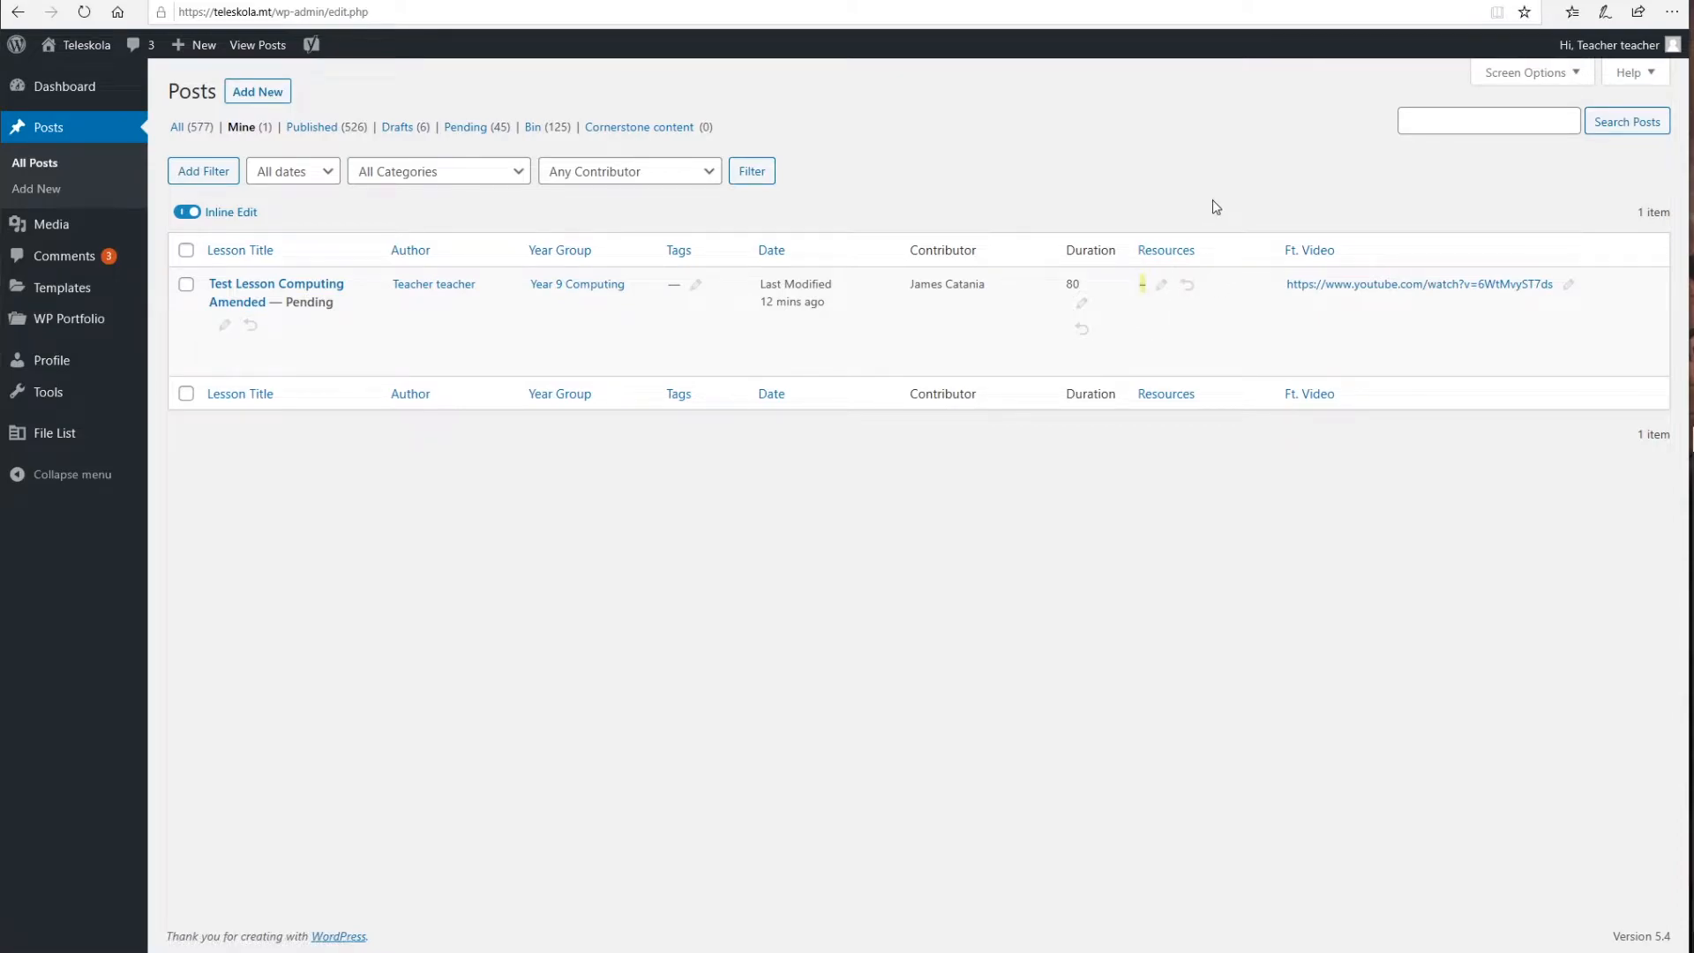
Step: Assign Bank-services.pptx from the media library as the lesson's resource and remove it again
{"action": "left_click", "coordinate": [1161, 285]}
{"action": "left_click", "coordinate": [1016, 281]}
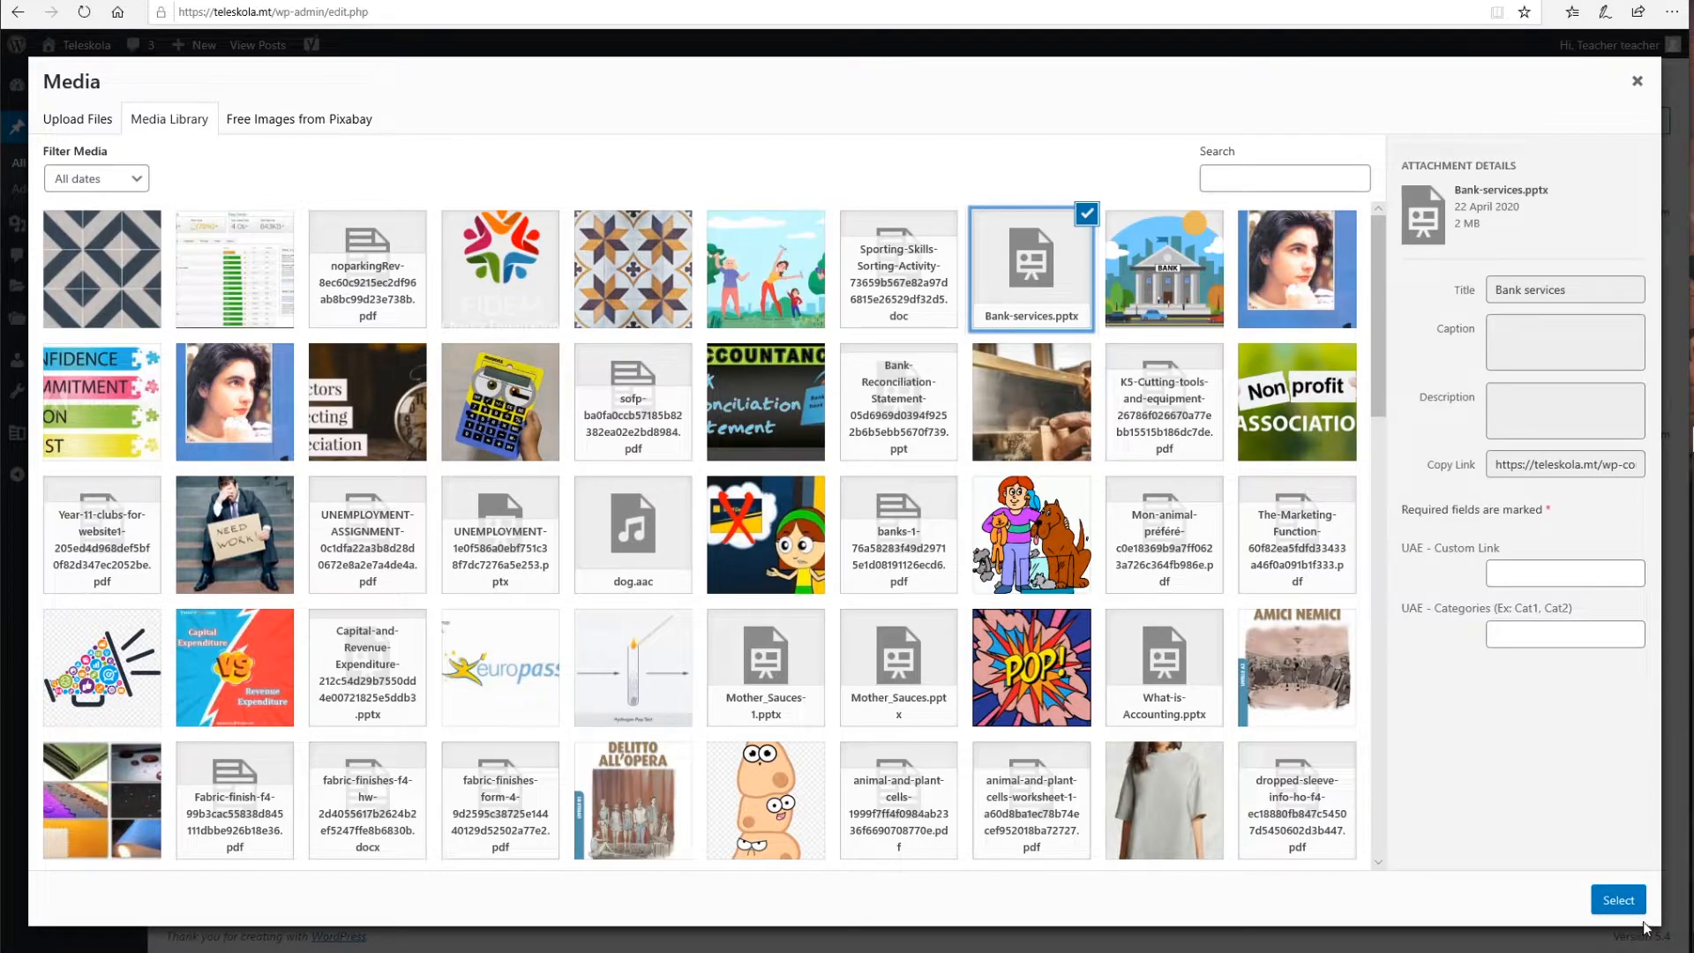
{"action": "left_click", "coordinate": [1616, 901]}
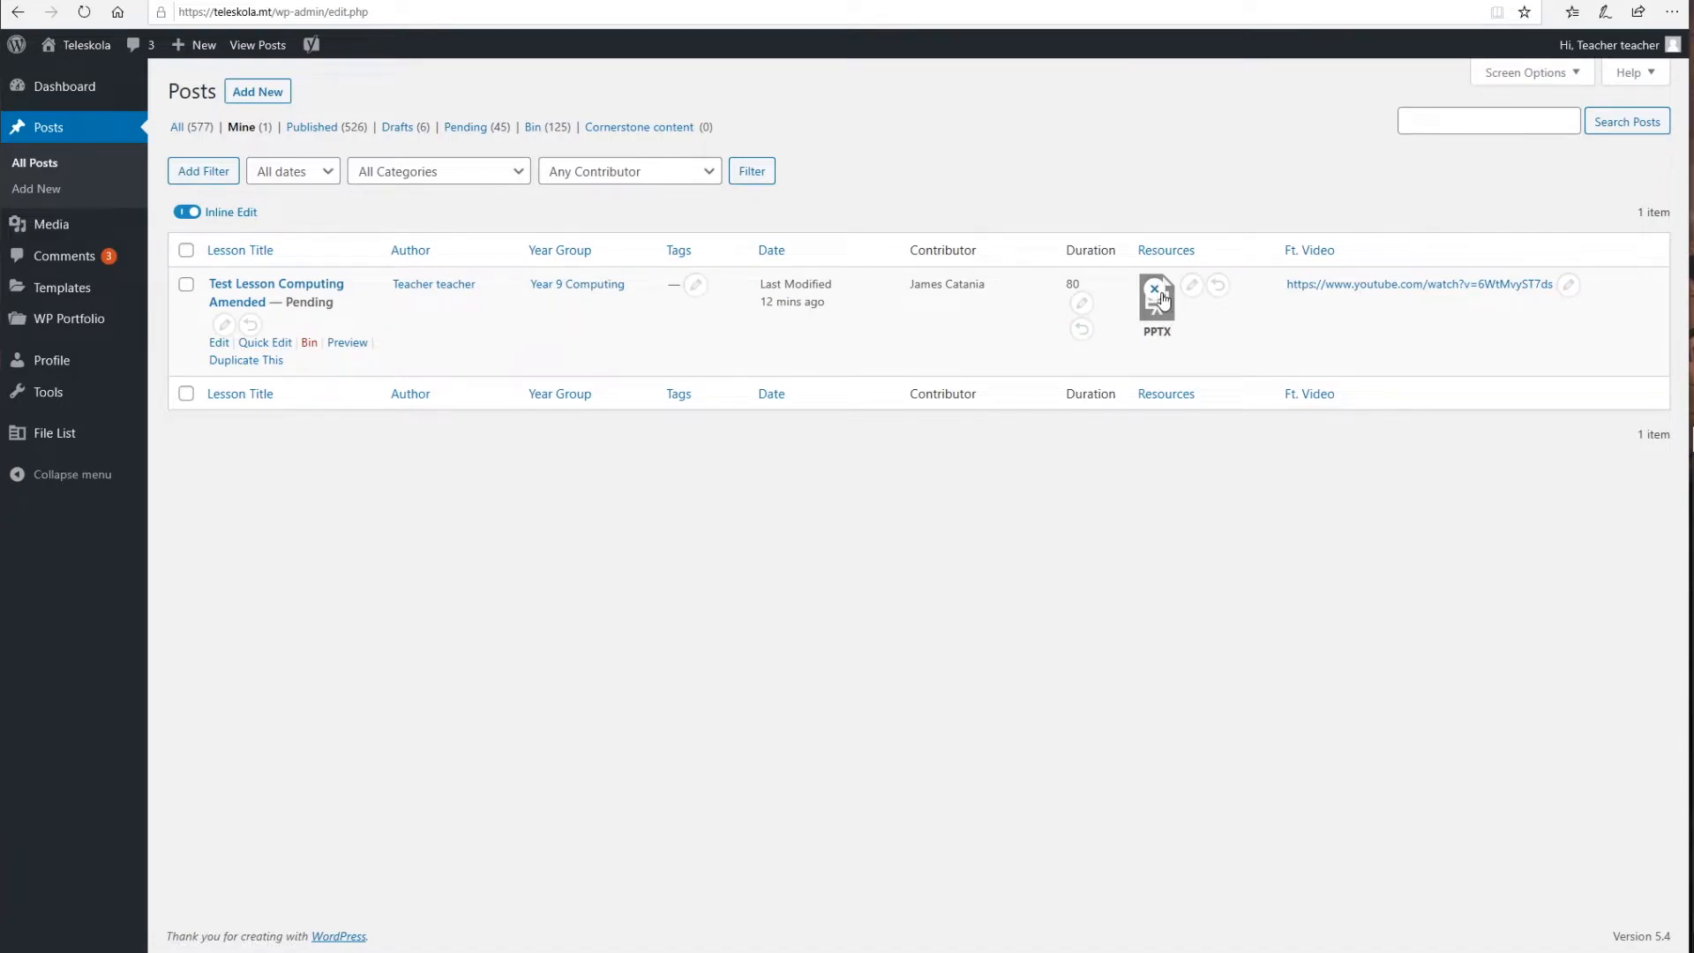
{"action": "left_click", "coordinate": [1154, 290]}
Step: Remove the PowerPoint file from the lesson's resources and try to pick several files in the media library one after another
{"action": "left_click", "coordinate": [1161, 286]}
{"action": "left_click", "coordinate": [114, 280]}
{"action": "left_click", "coordinate": [410, 284]}
{"action": "left_click", "coordinate": [454, 284]}
{"action": "left_click", "coordinate": [630, 275]}
{"action": "left_click", "coordinate": [755, 267]}
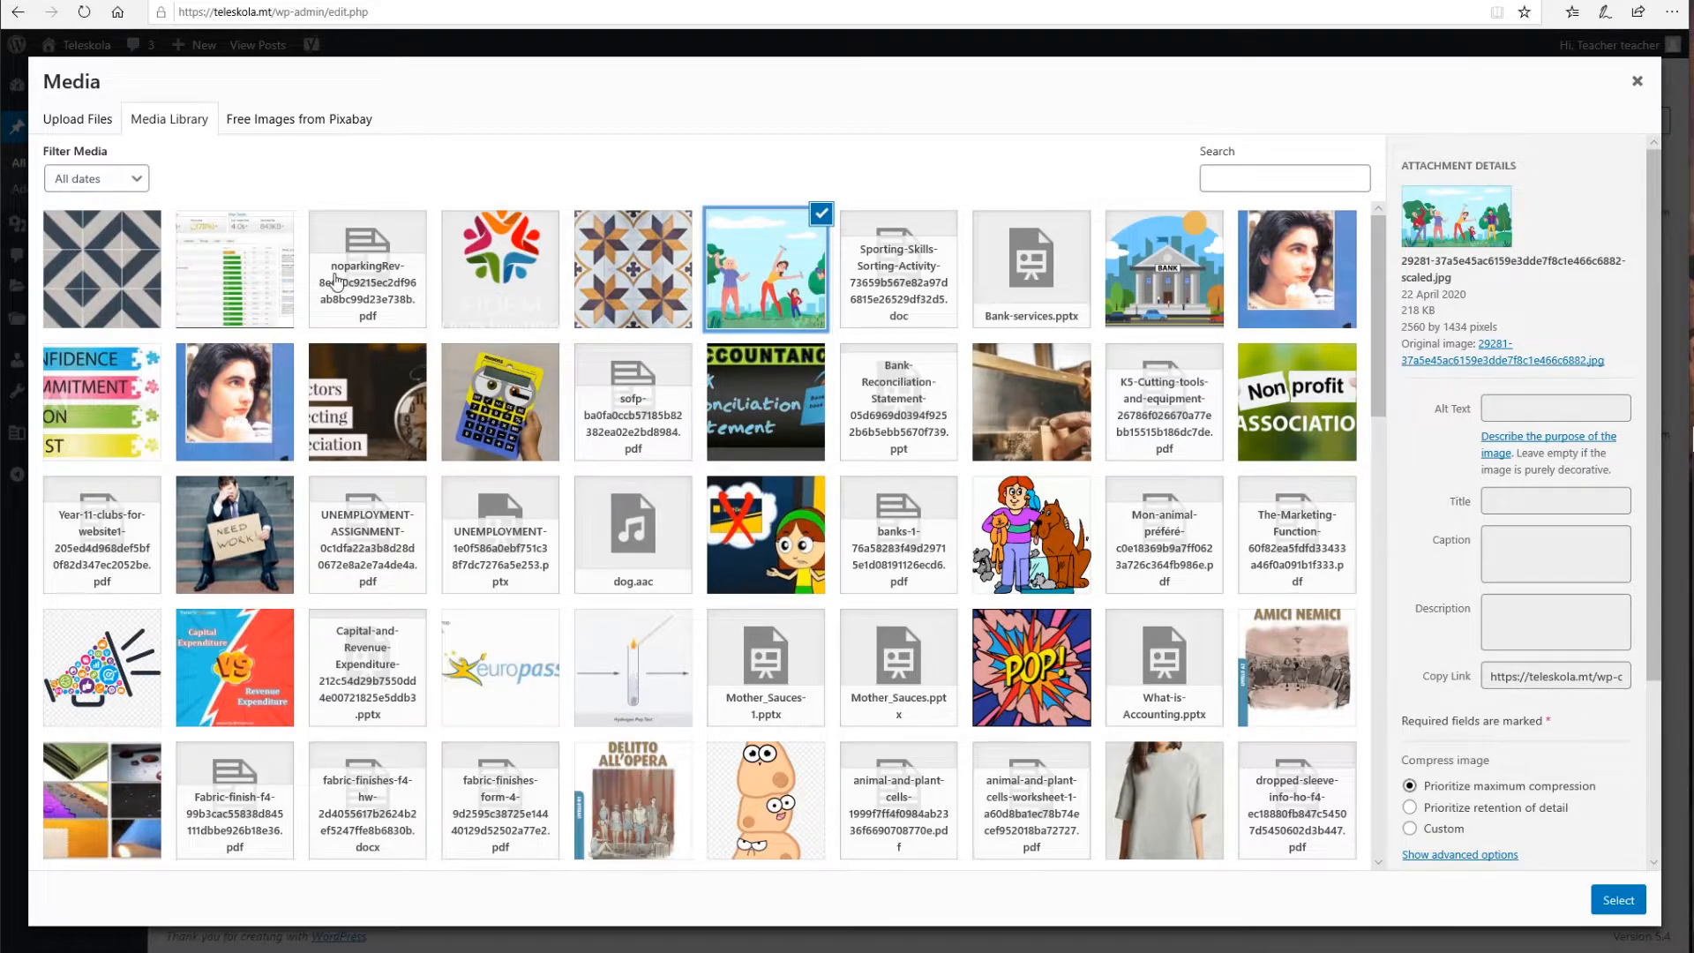
Step: Try to combine the tile images, AFTER spreadsheet image, noparkingRev PDF and fidem logo by picking each one individually
{"action": "left_click", "coordinate": [124, 285]}
{"action": "left_click", "coordinate": [235, 282]}
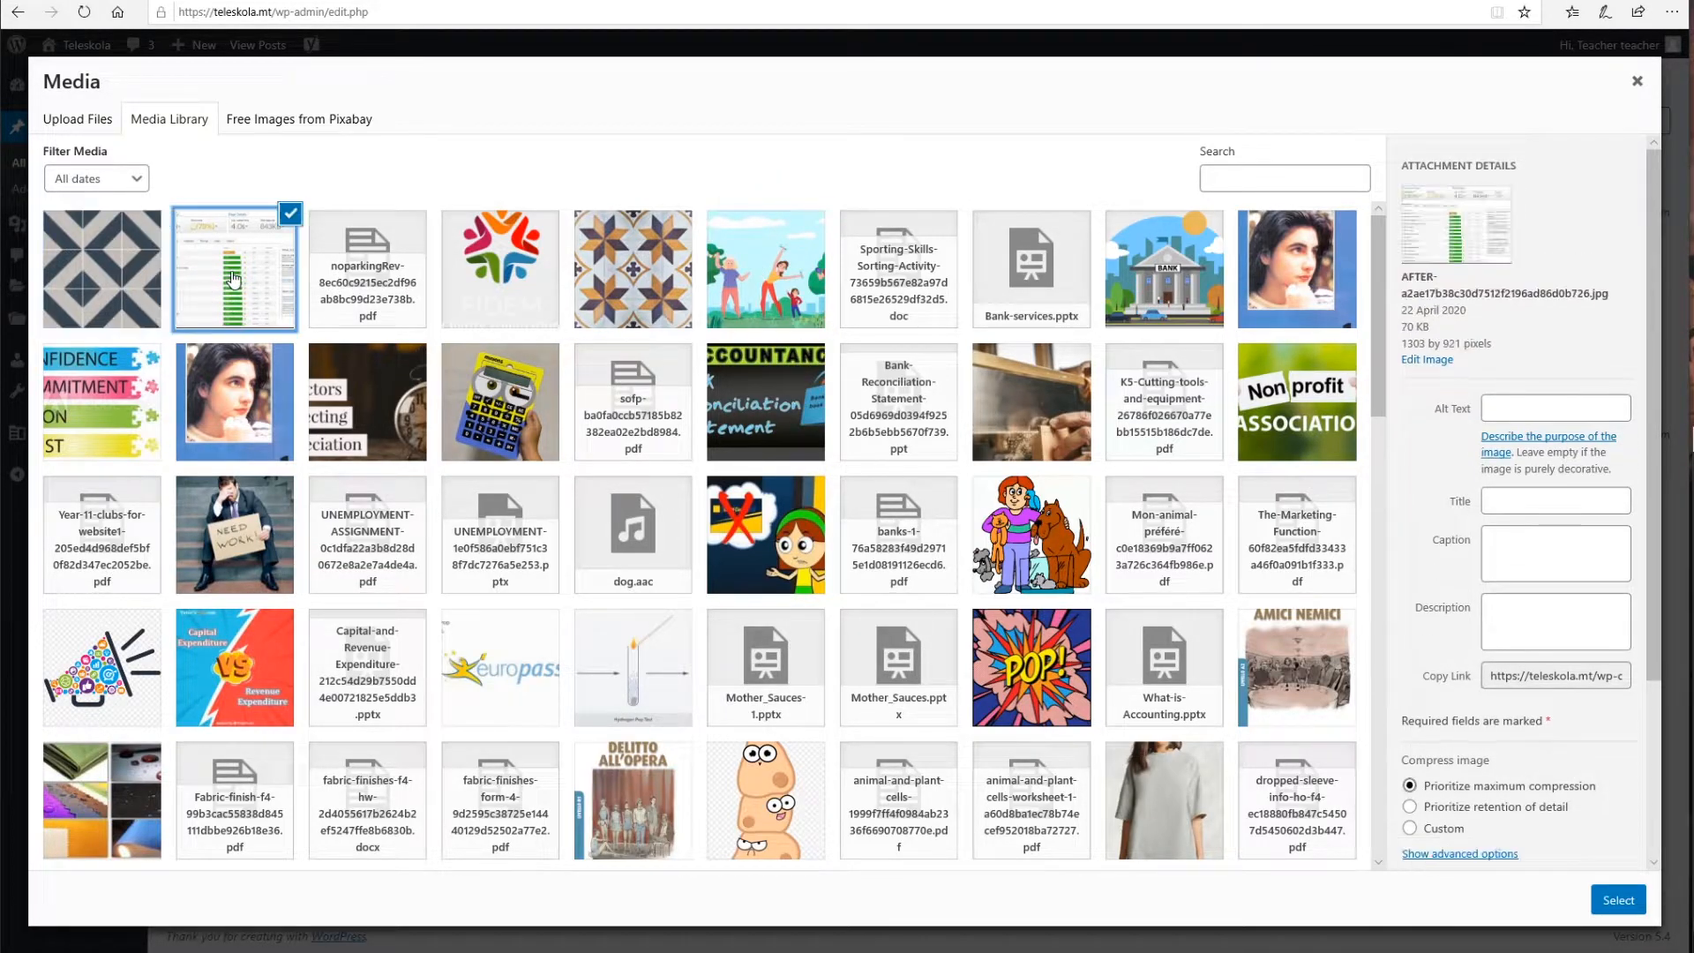
{"action": "left_click", "coordinate": [376, 282]}
{"action": "left_click", "coordinate": [465, 306]}
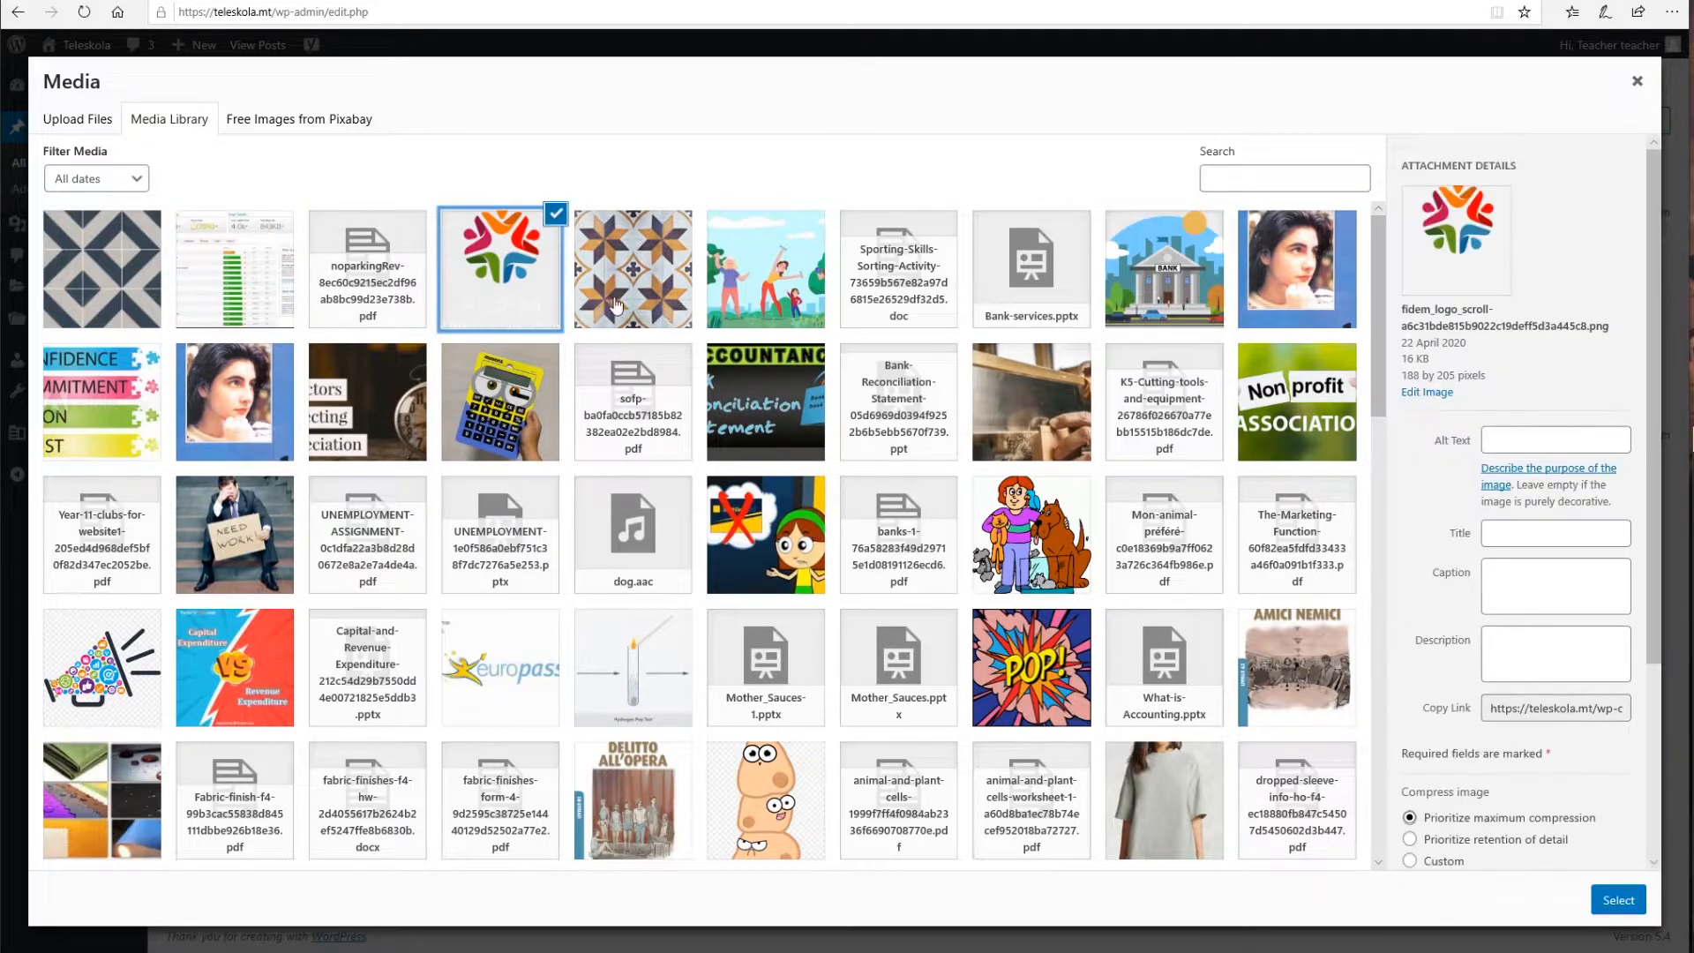
{"action": "left_click", "coordinate": [616, 306]}
{"action": "left_click", "coordinate": [785, 267]}
{"action": "left_click", "coordinate": [644, 269]}
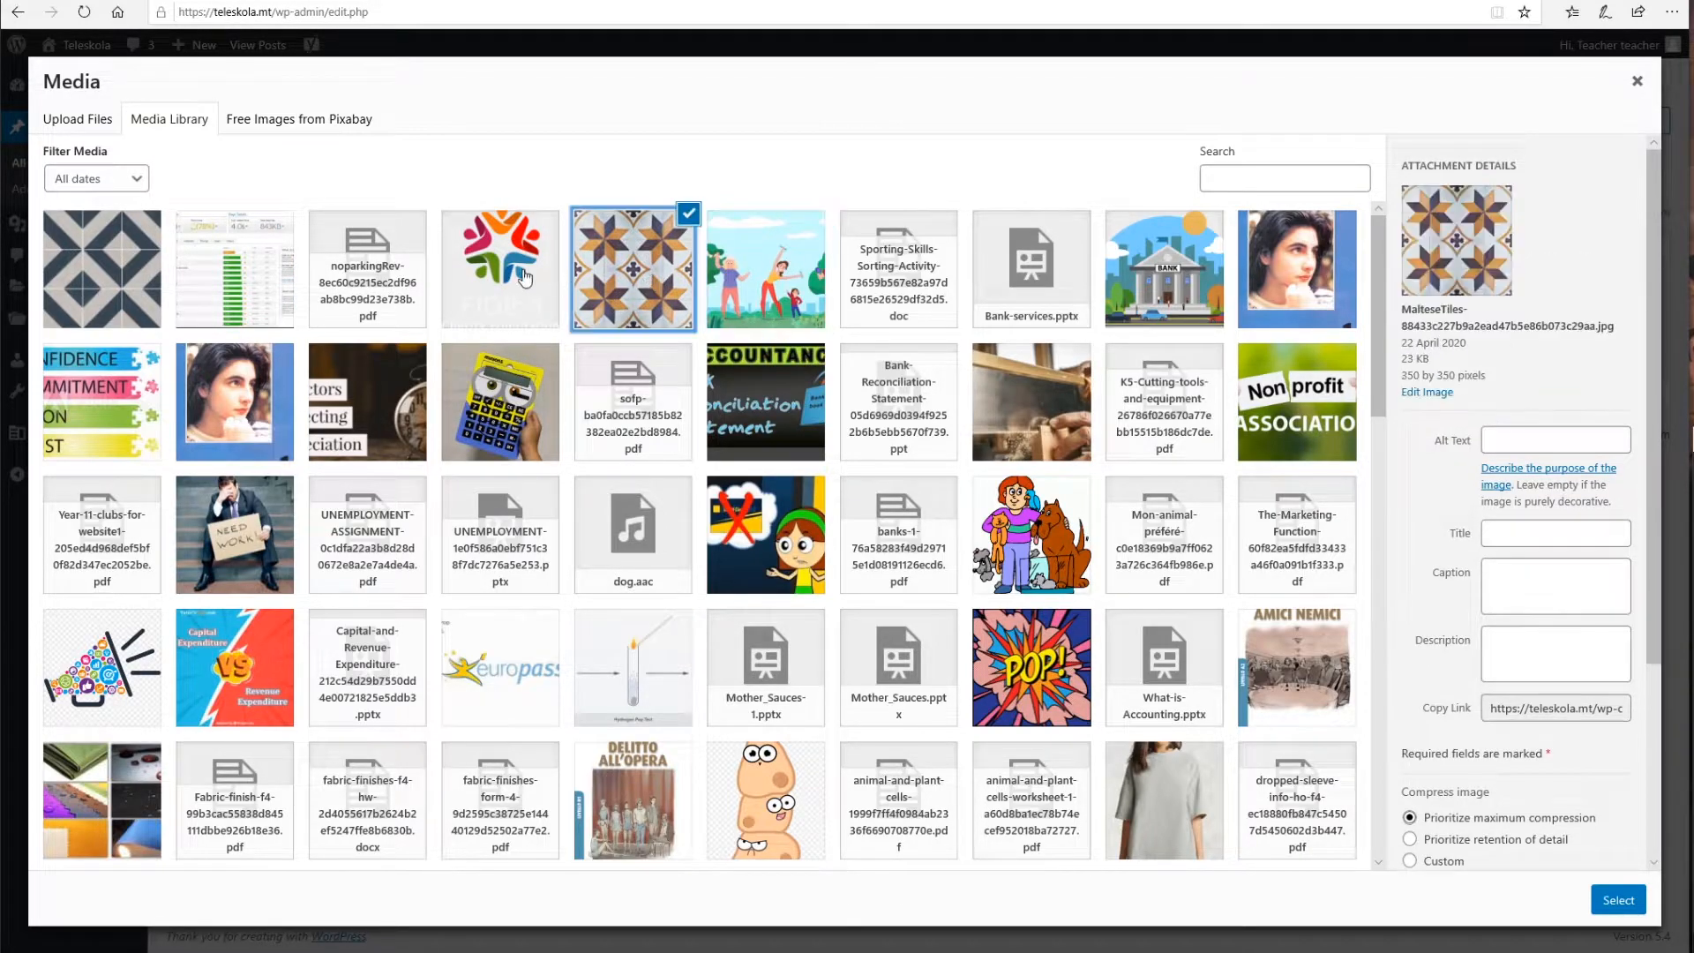
{"action": "left_click", "coordinate": [519, 280]}
{"action": "left_click", "coordinate": [350, 281]}
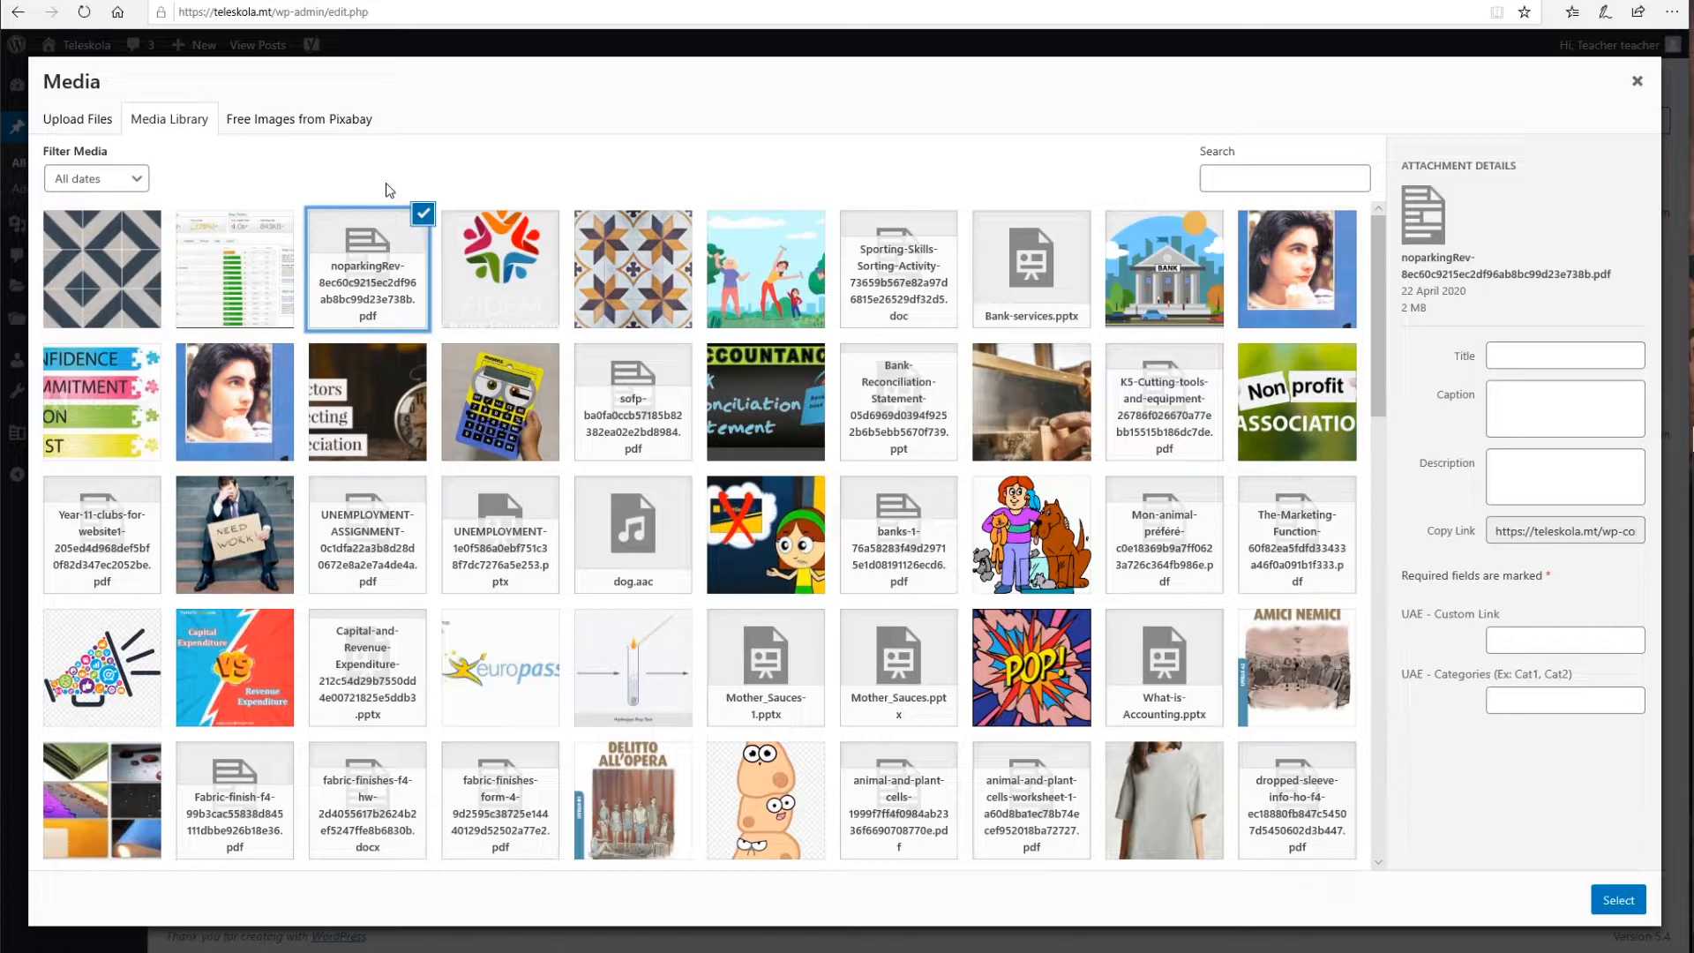
Step: Select the grey tile image, AFTER spreadsheet image, noparkingRev PDF, fidem logo and MalteseTiles image together in the media library
{"action": "left_click", "coordinate": [143, 293]}
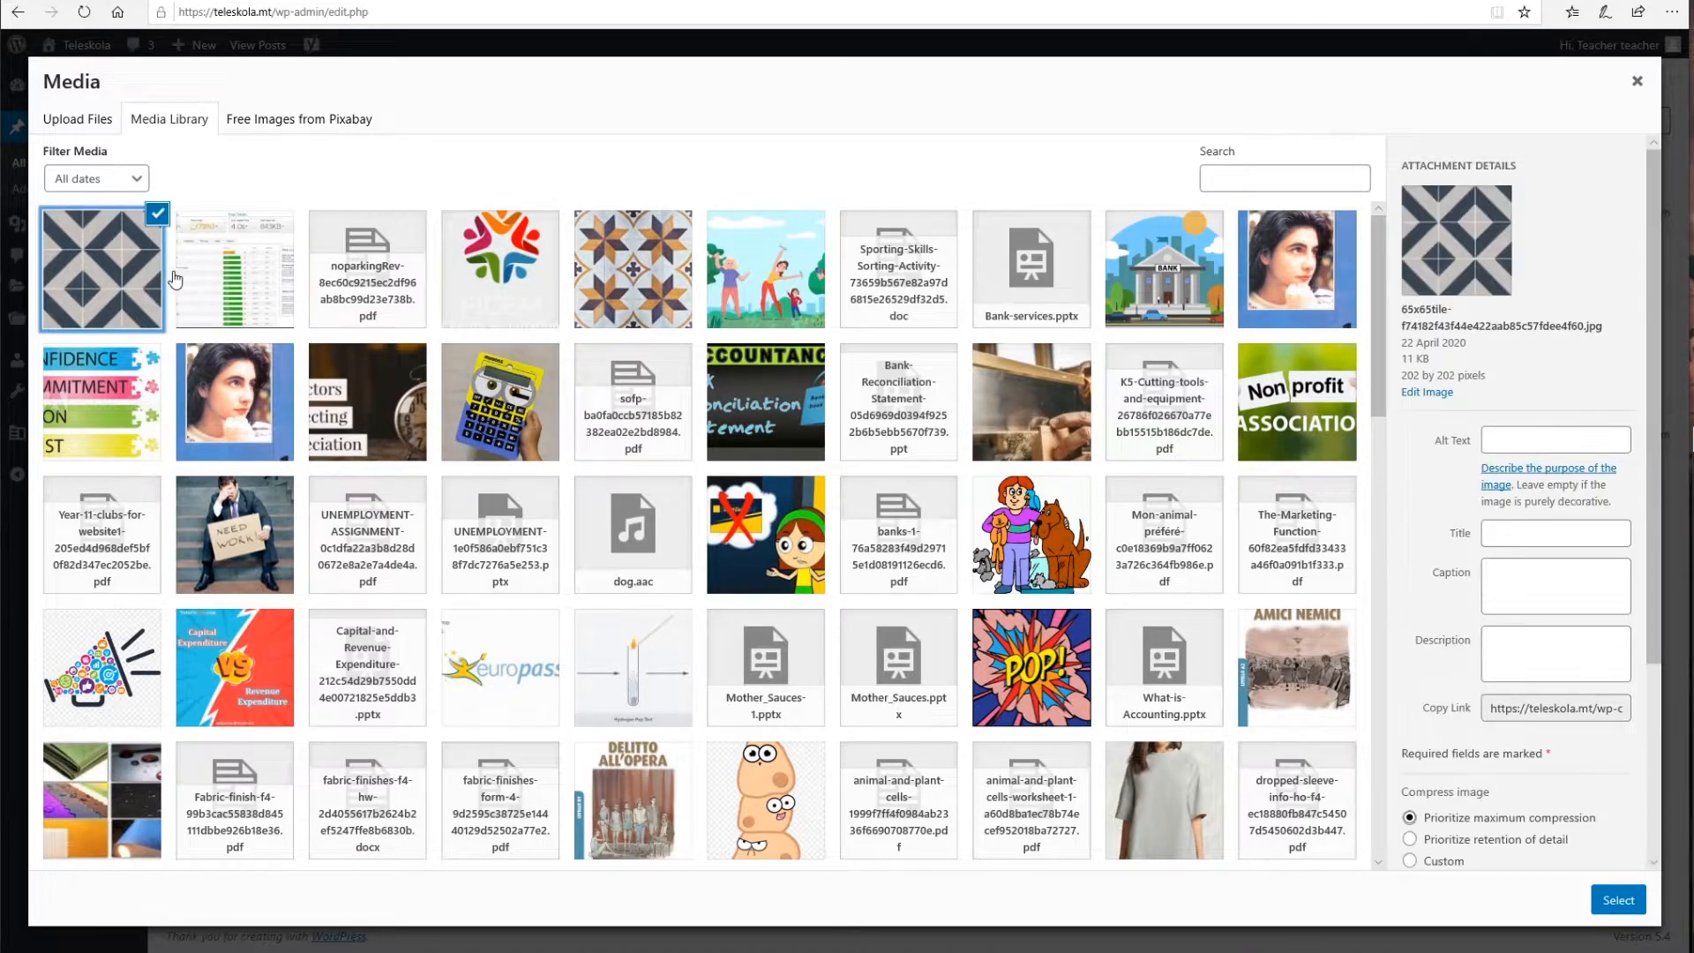
{"action": "left_click", "coordinate": [254, 274], "text": "ctrl"}
{"action": "left_click", "coordinate": [357, 279], "text": "ctrl"}
{"action": "left_click", "coordinate": [467, 275], "text": "ctrl"}
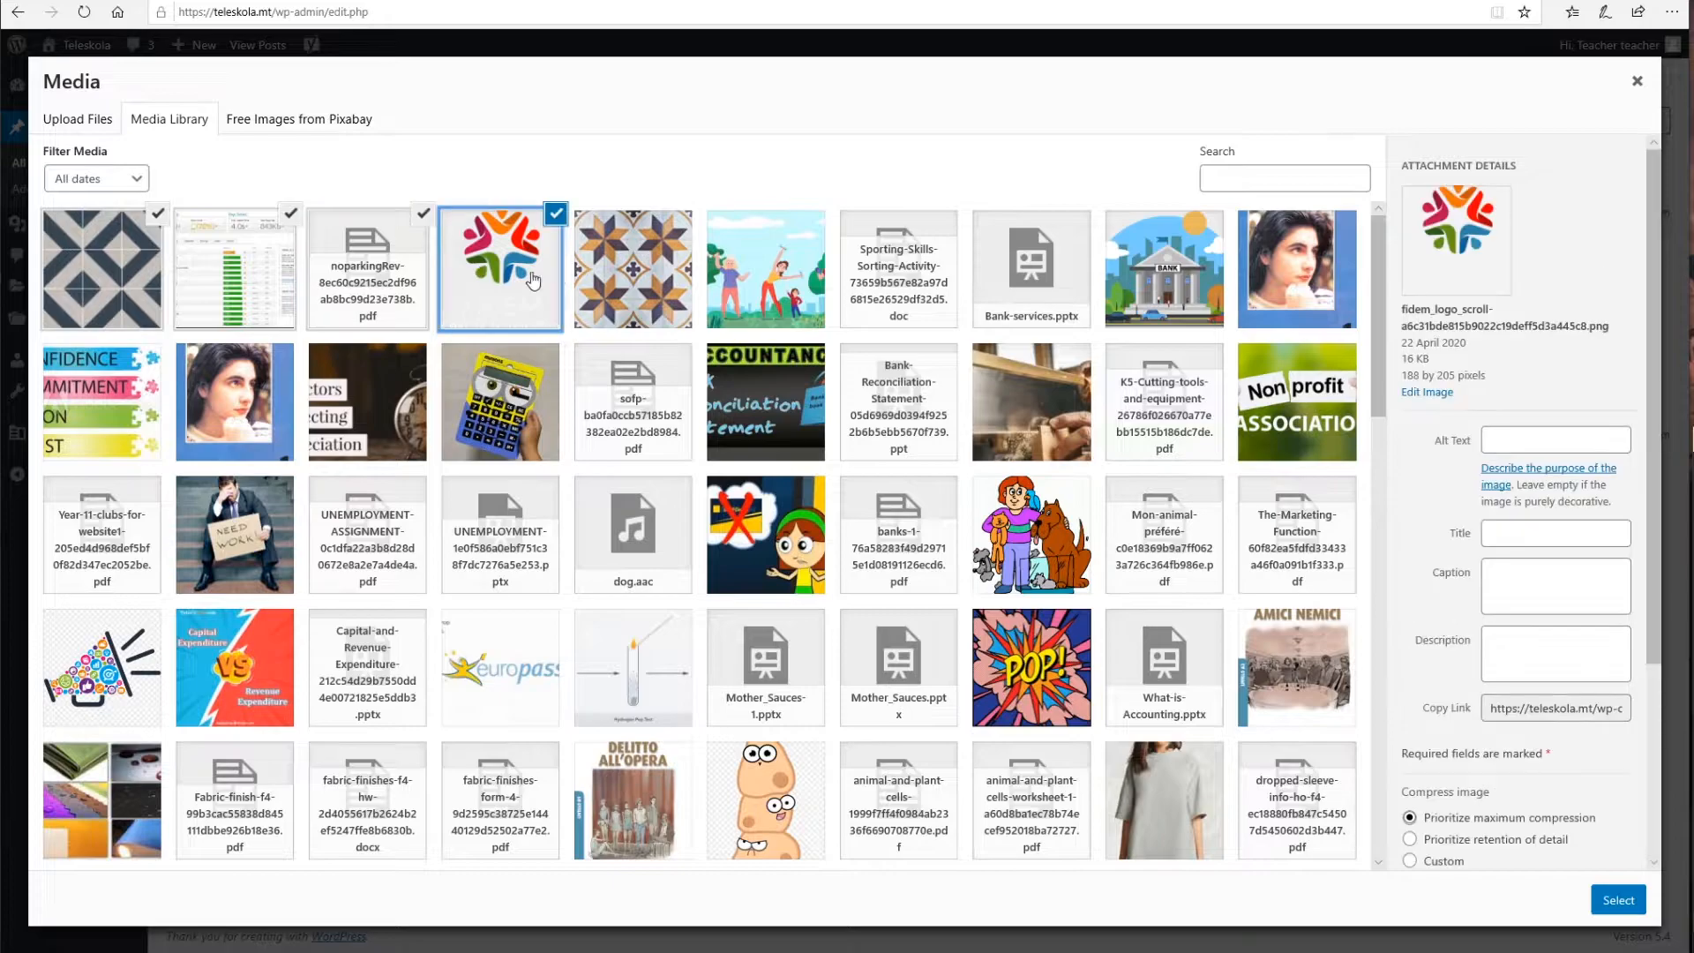
{"action": "left_click", "coordinate": [598, 269], "text": "ctrl"}
Step: Deselect each of the five chosen media library files individually
{"action": "left_click", "coordinate": [156, 214]}
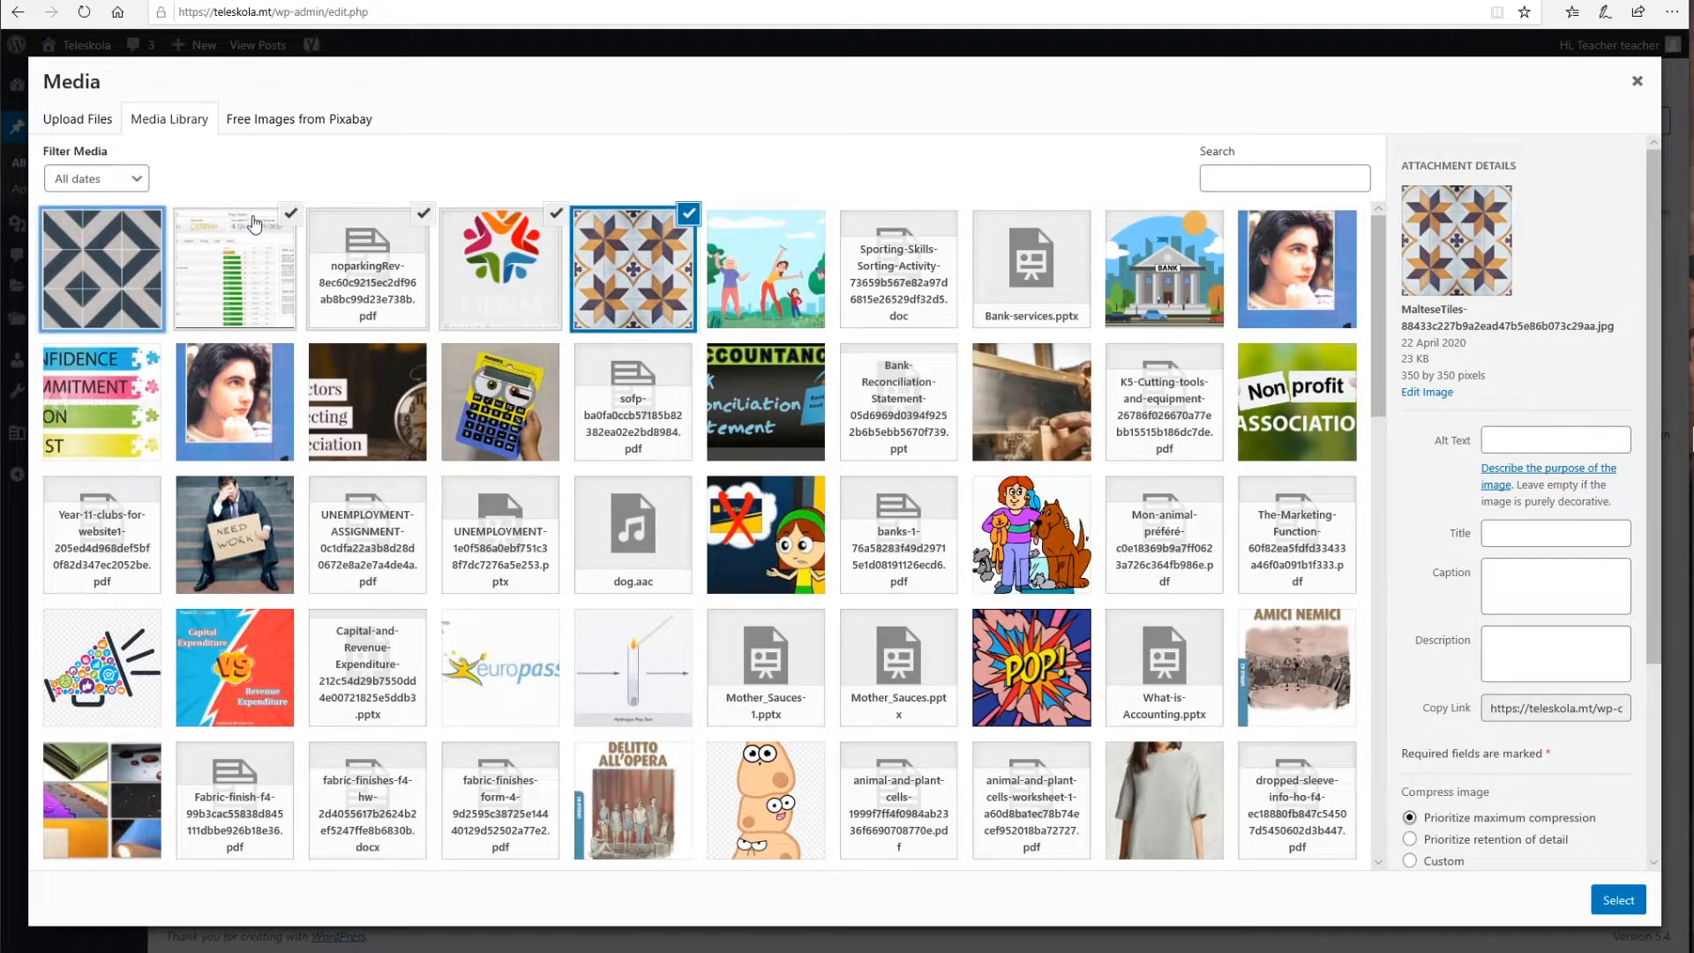
{"action": "left_click", "coordinate": [289, 214]}
{"action": "left_click", "coordinate": [424, 214]}
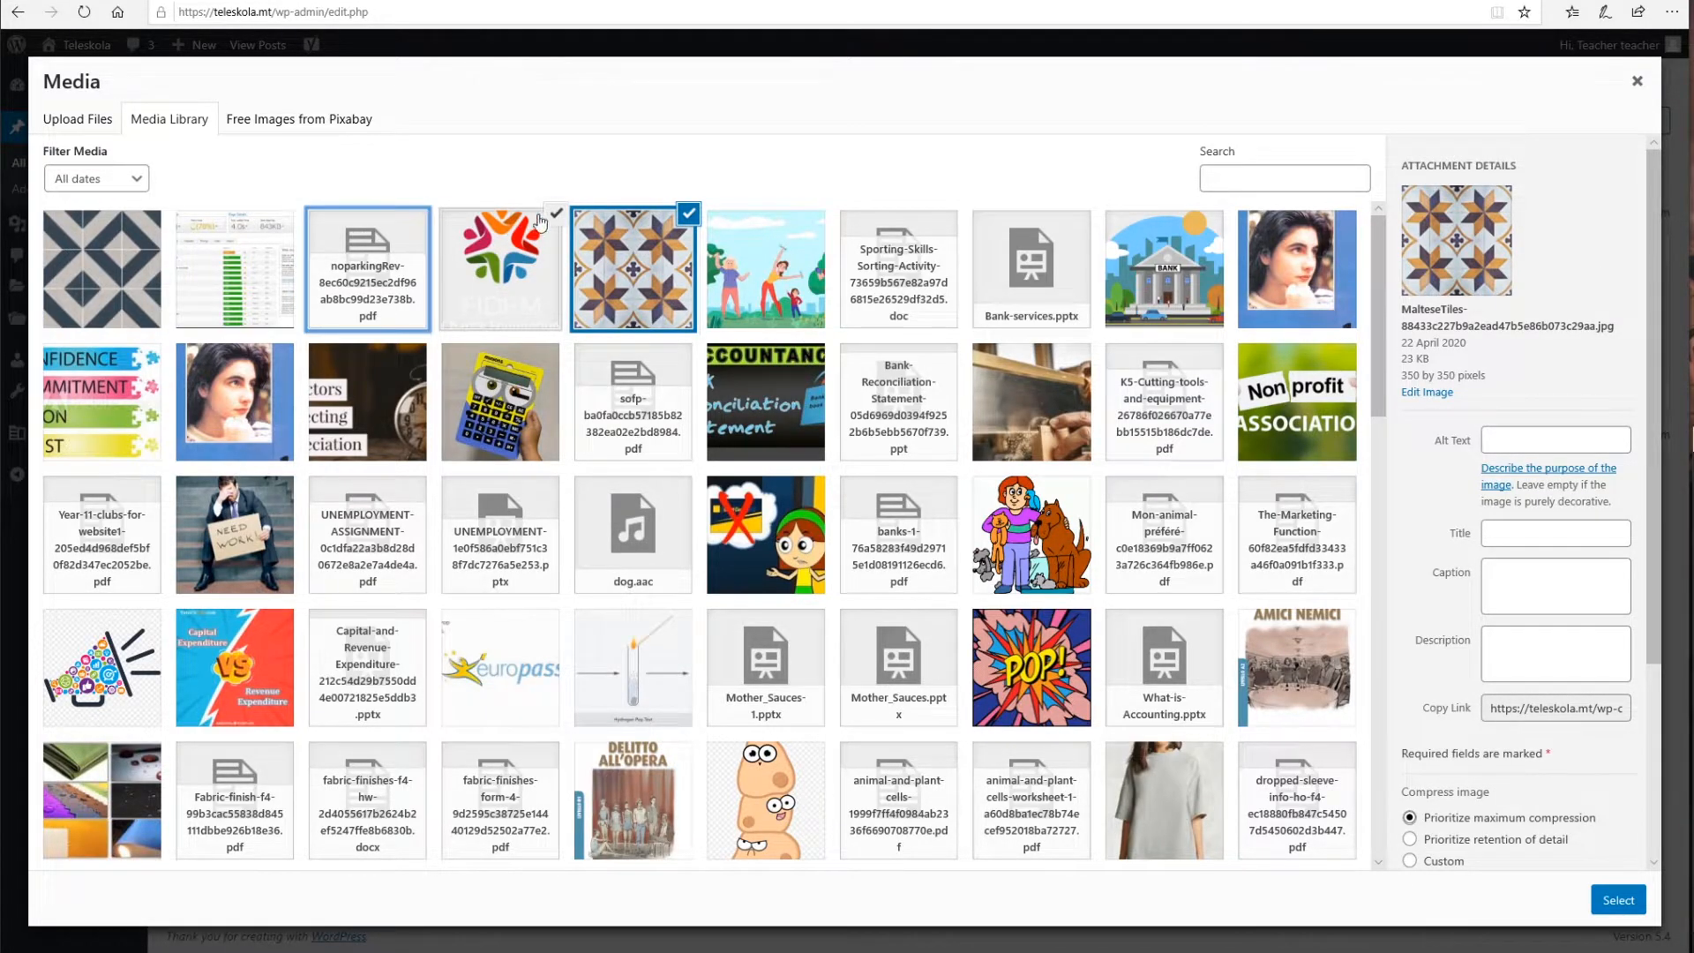
{"action": "left_click", "coordinate": [555, 214]}
{"action": "left_click", "coordinate": [687, 215]}
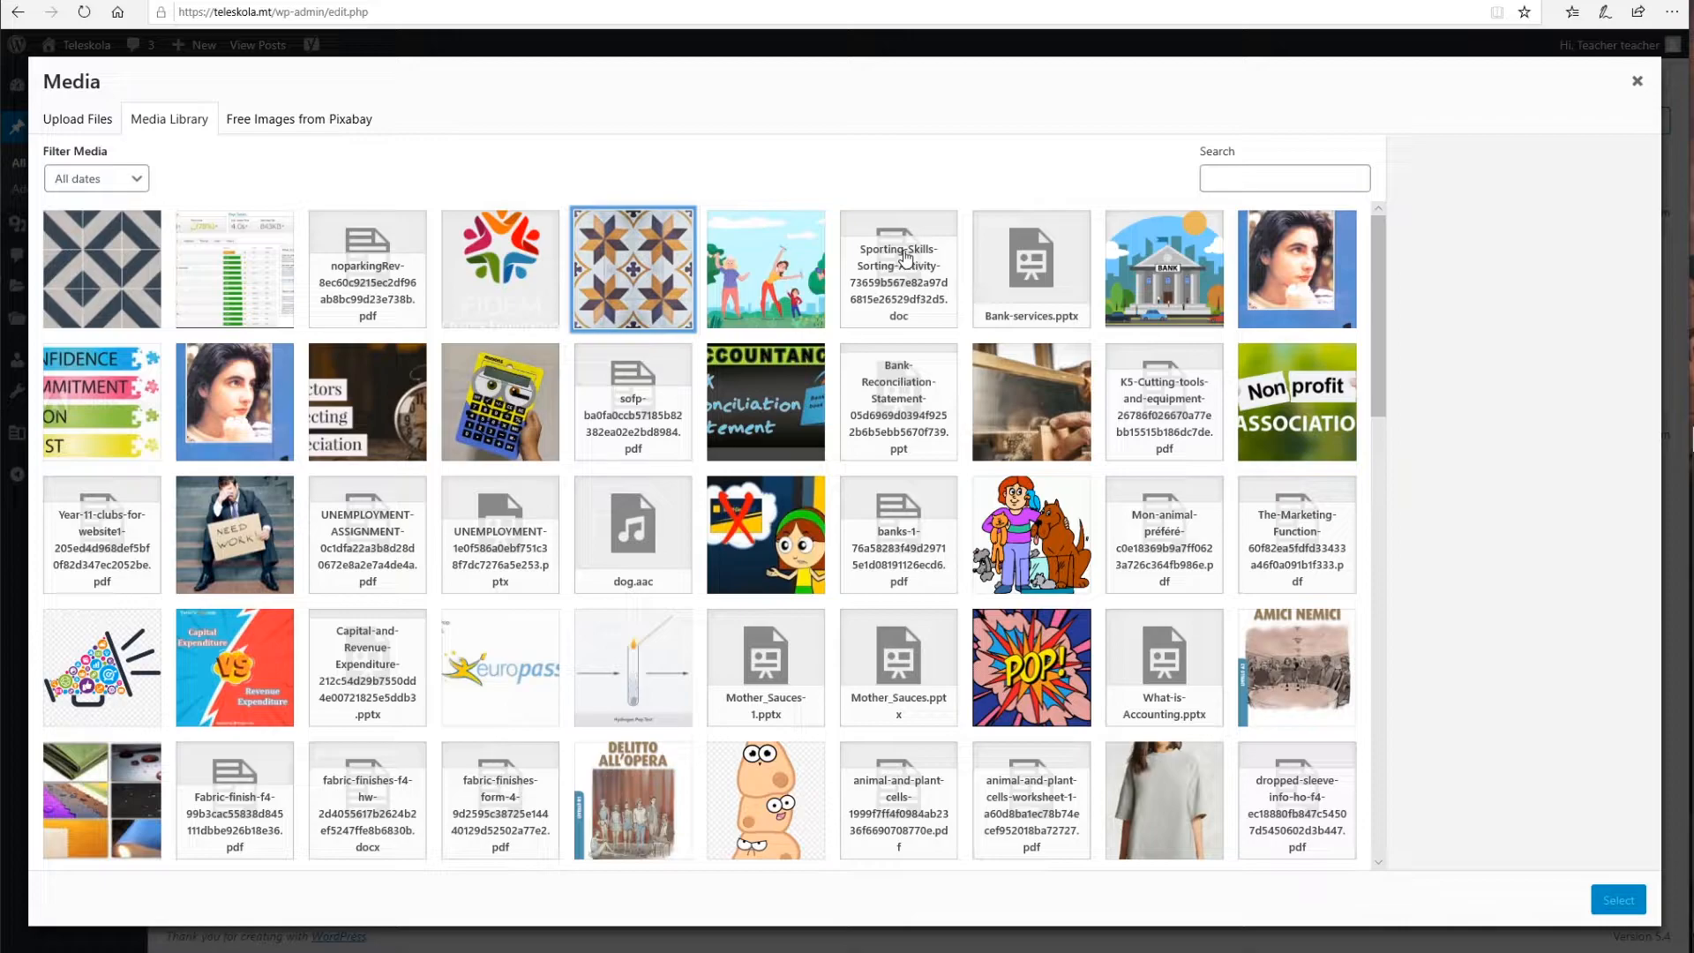
Step: Assign the grey tile, AFTER spreadsheet, noparkingRev PDF, fidem logo and MalteseTiles files together as the lesson's resources
{"action": "left_click", "coordinate": [123, 275]}
{"action": "left_click", "coordinate": [194, 273]}
{"action": "left_click", "coordinate": [353, 269]}
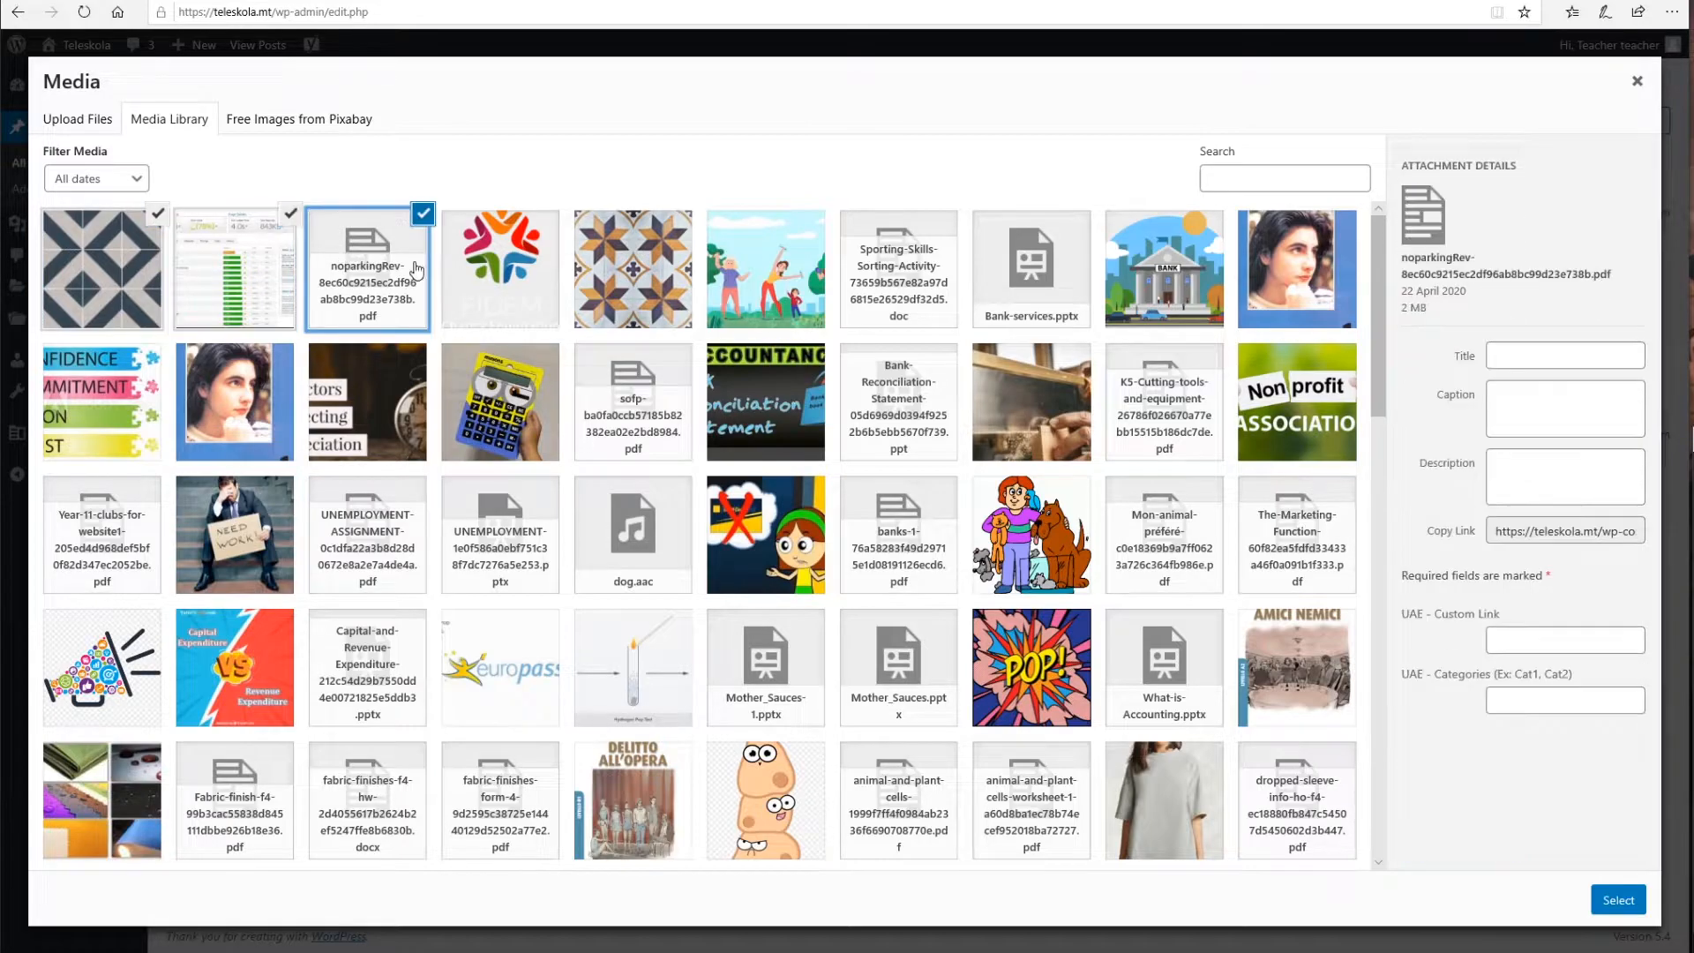
{"action": "left_click", "coordinate": [498, 274]}
{"action": "left_click", "coordinate": [666, 287]}
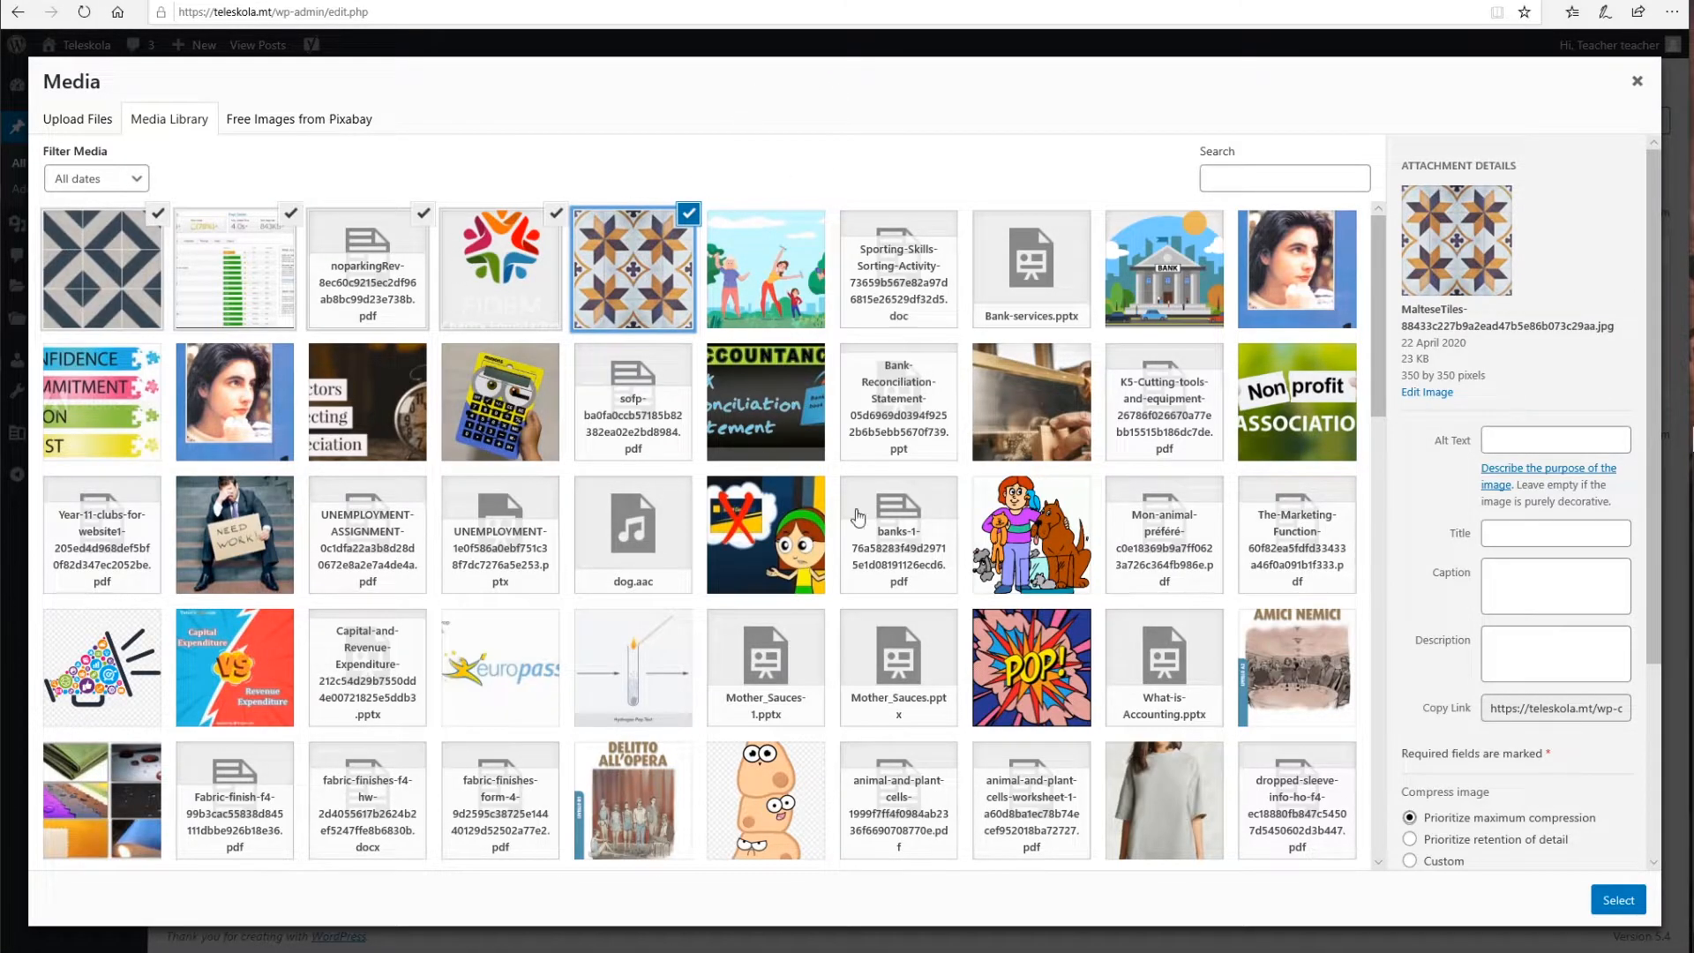
{"action": "left_click", "coordinate": [1620, 901]}
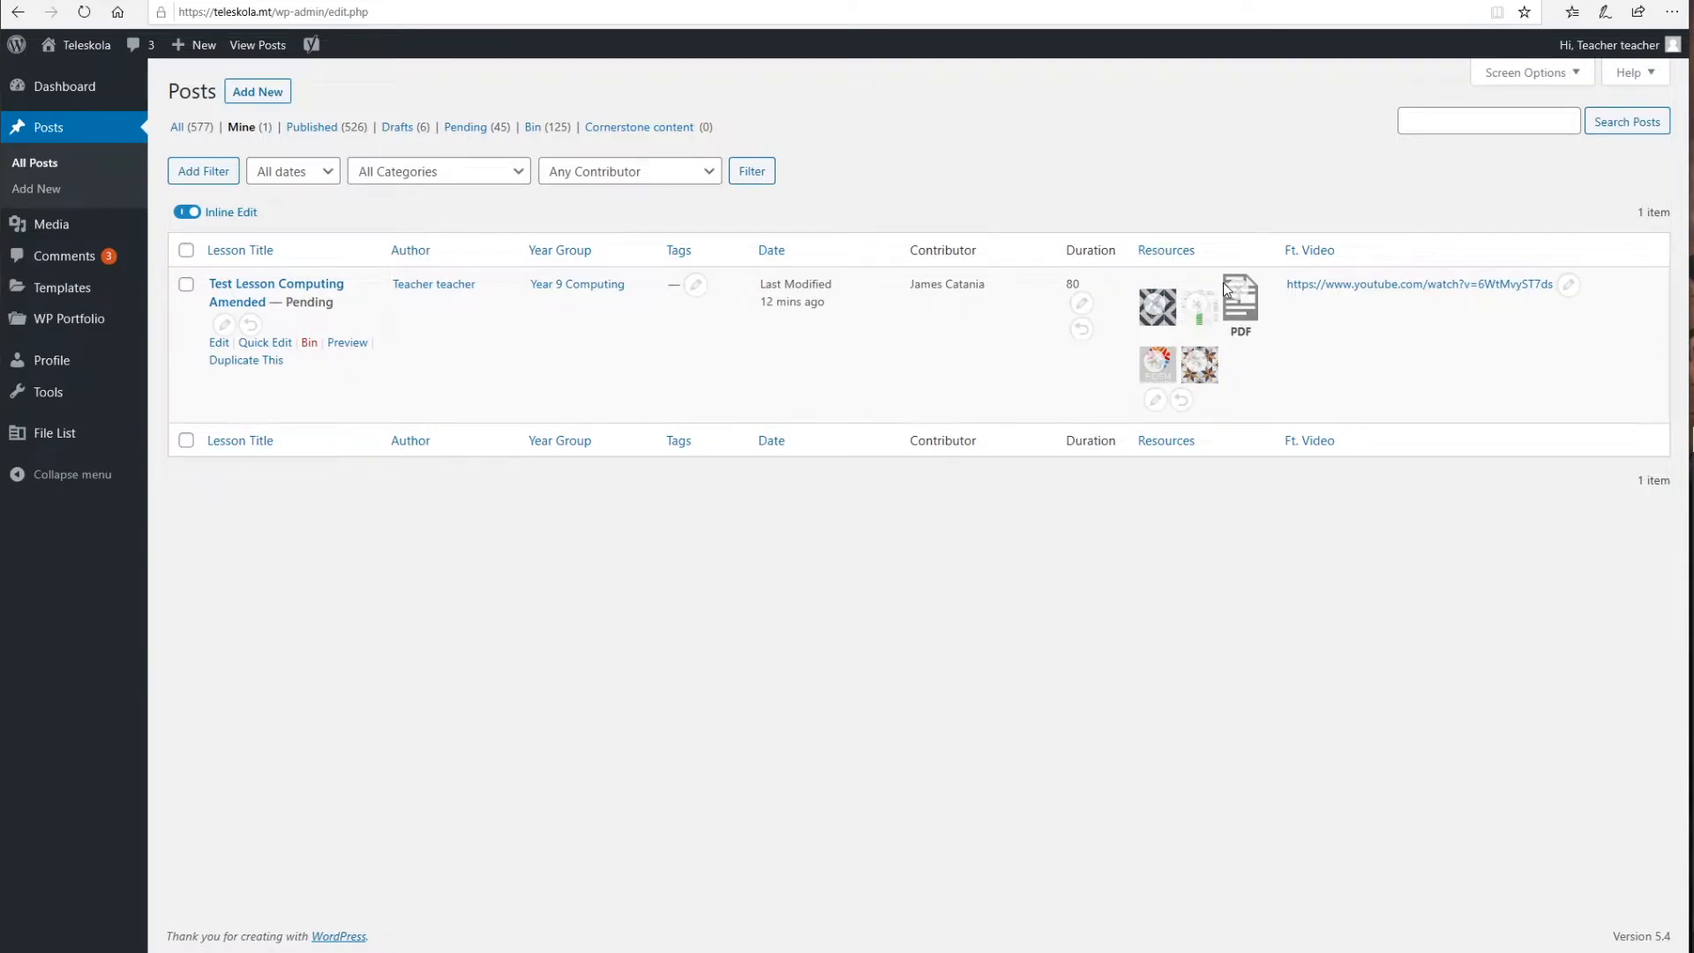
Step: Reopen the lesson's resources for editing, look at the option to upload files from the computer, and return to the media library
{"action": "left_click", "coordinate": [1153, 404]}
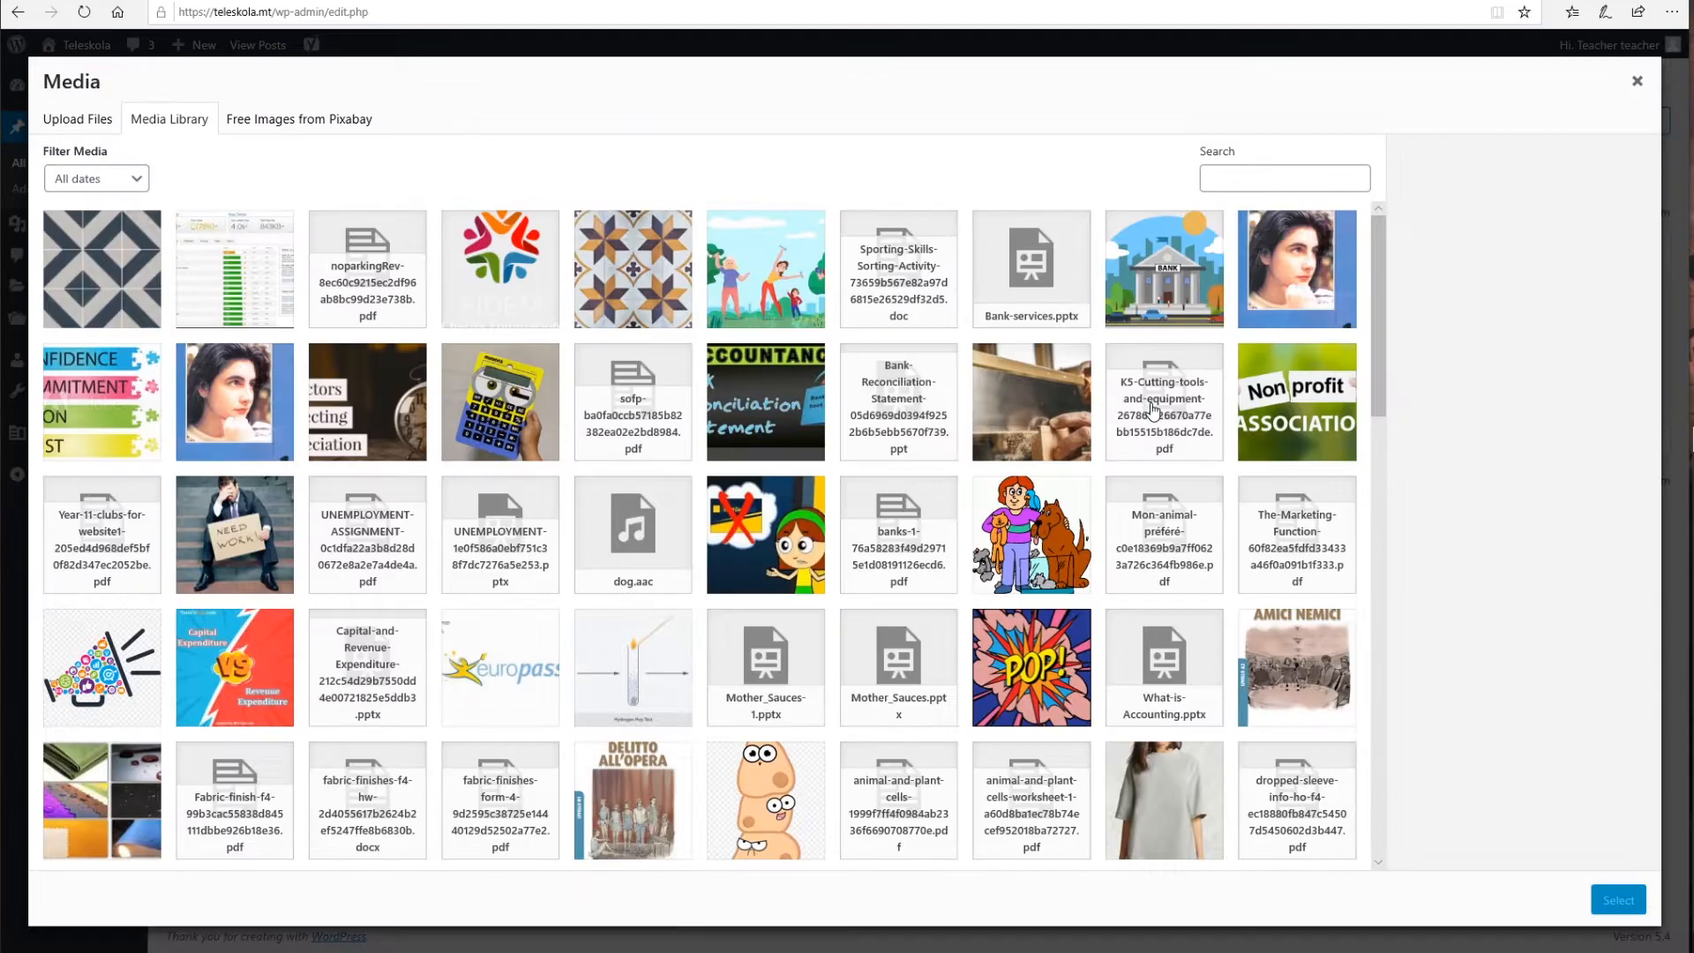
{"action": "left_click", "coordinate": [78, 119]}
{"action": "left_click", "coordinate": [823, 448]}
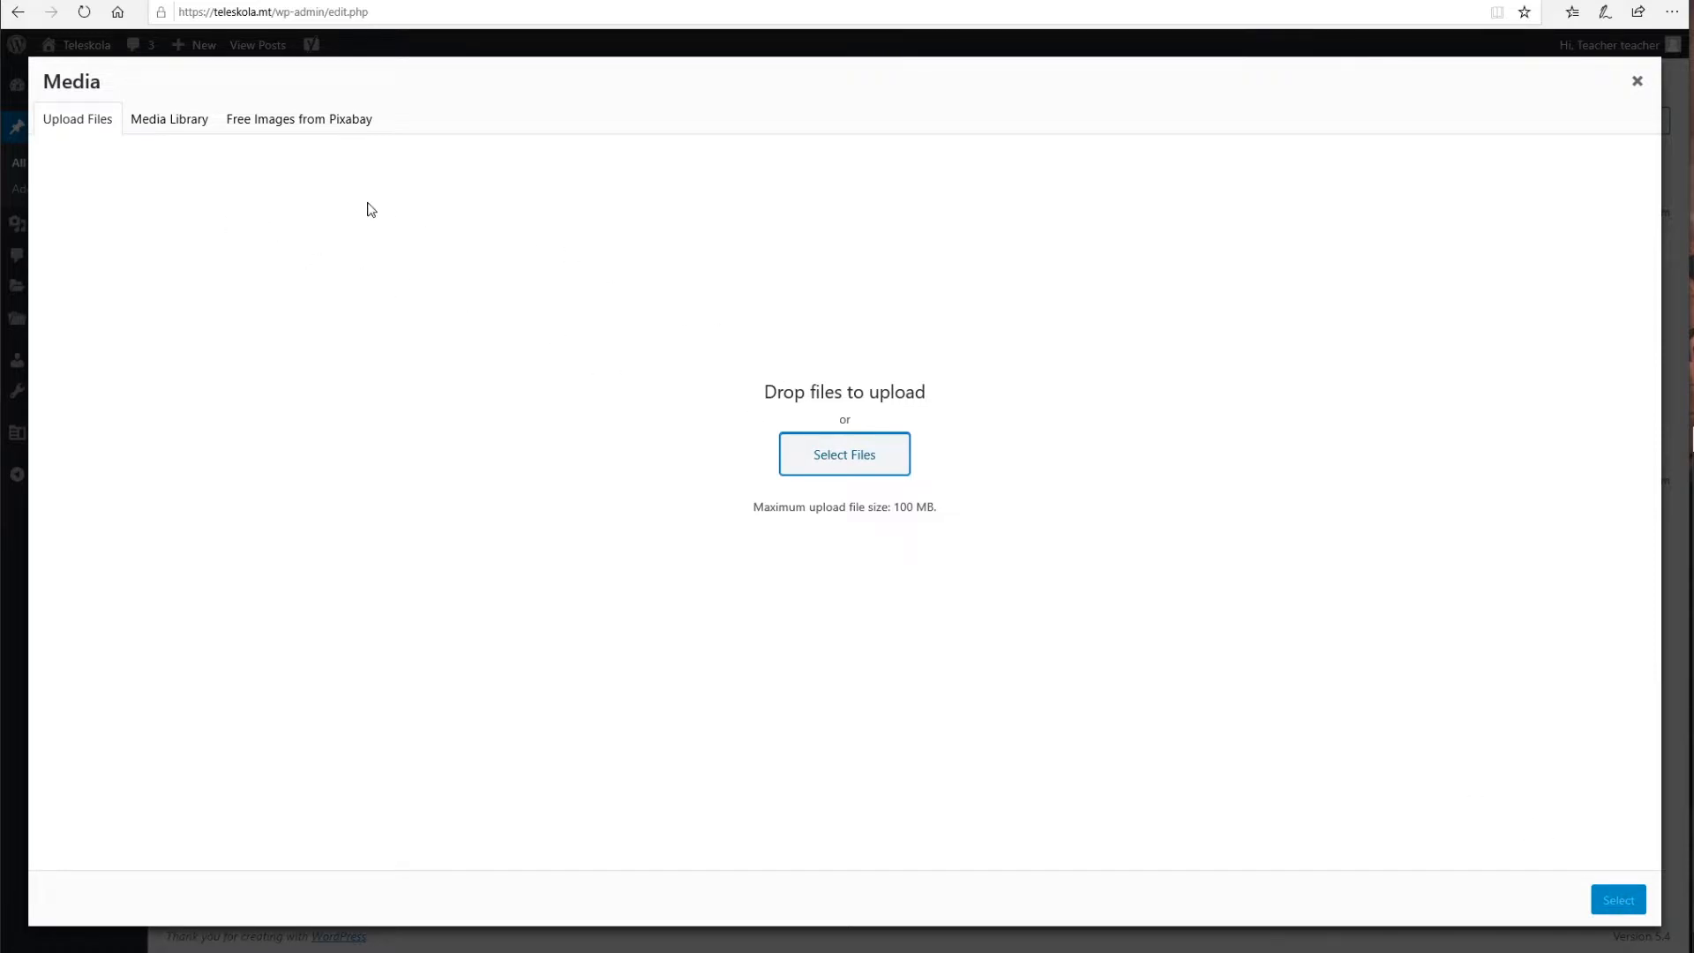
{"action": "left_click", "coordinate": [142, 123]}
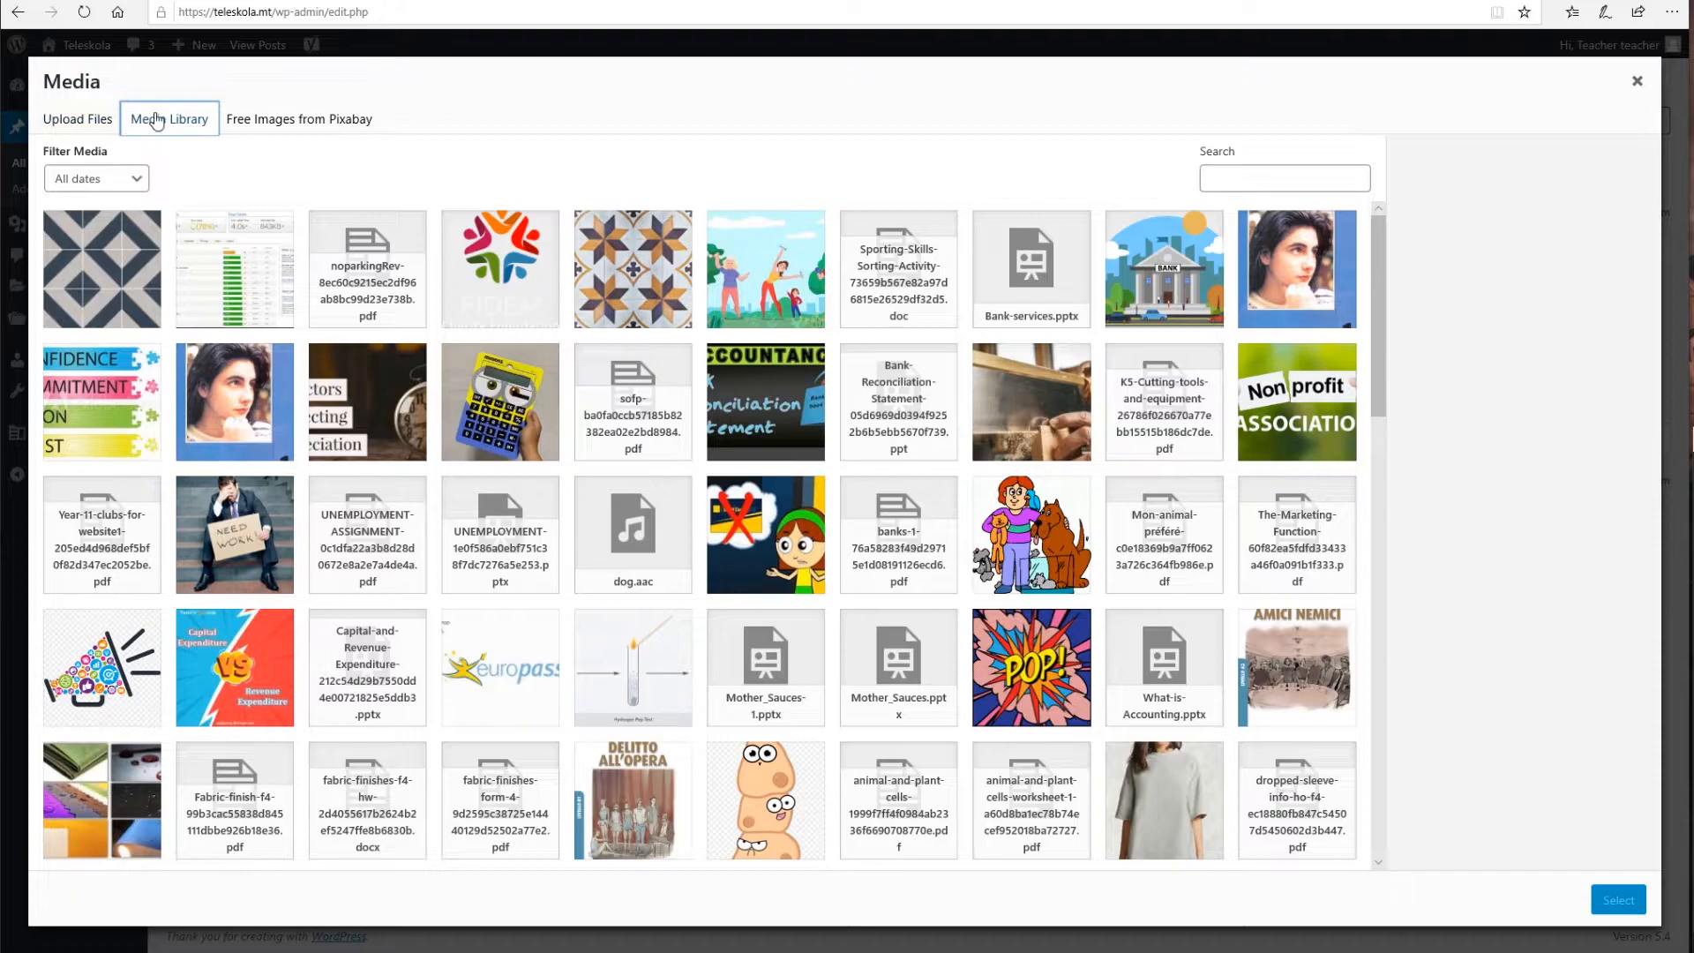
Step: Replace the lesson's resources with the grey tile, AFTER spreadsheet, noparkingRev PDF, fidem logo, MalteseTiles and park illustration files
{"action": "left_click", "coordinate": [105, 264]}
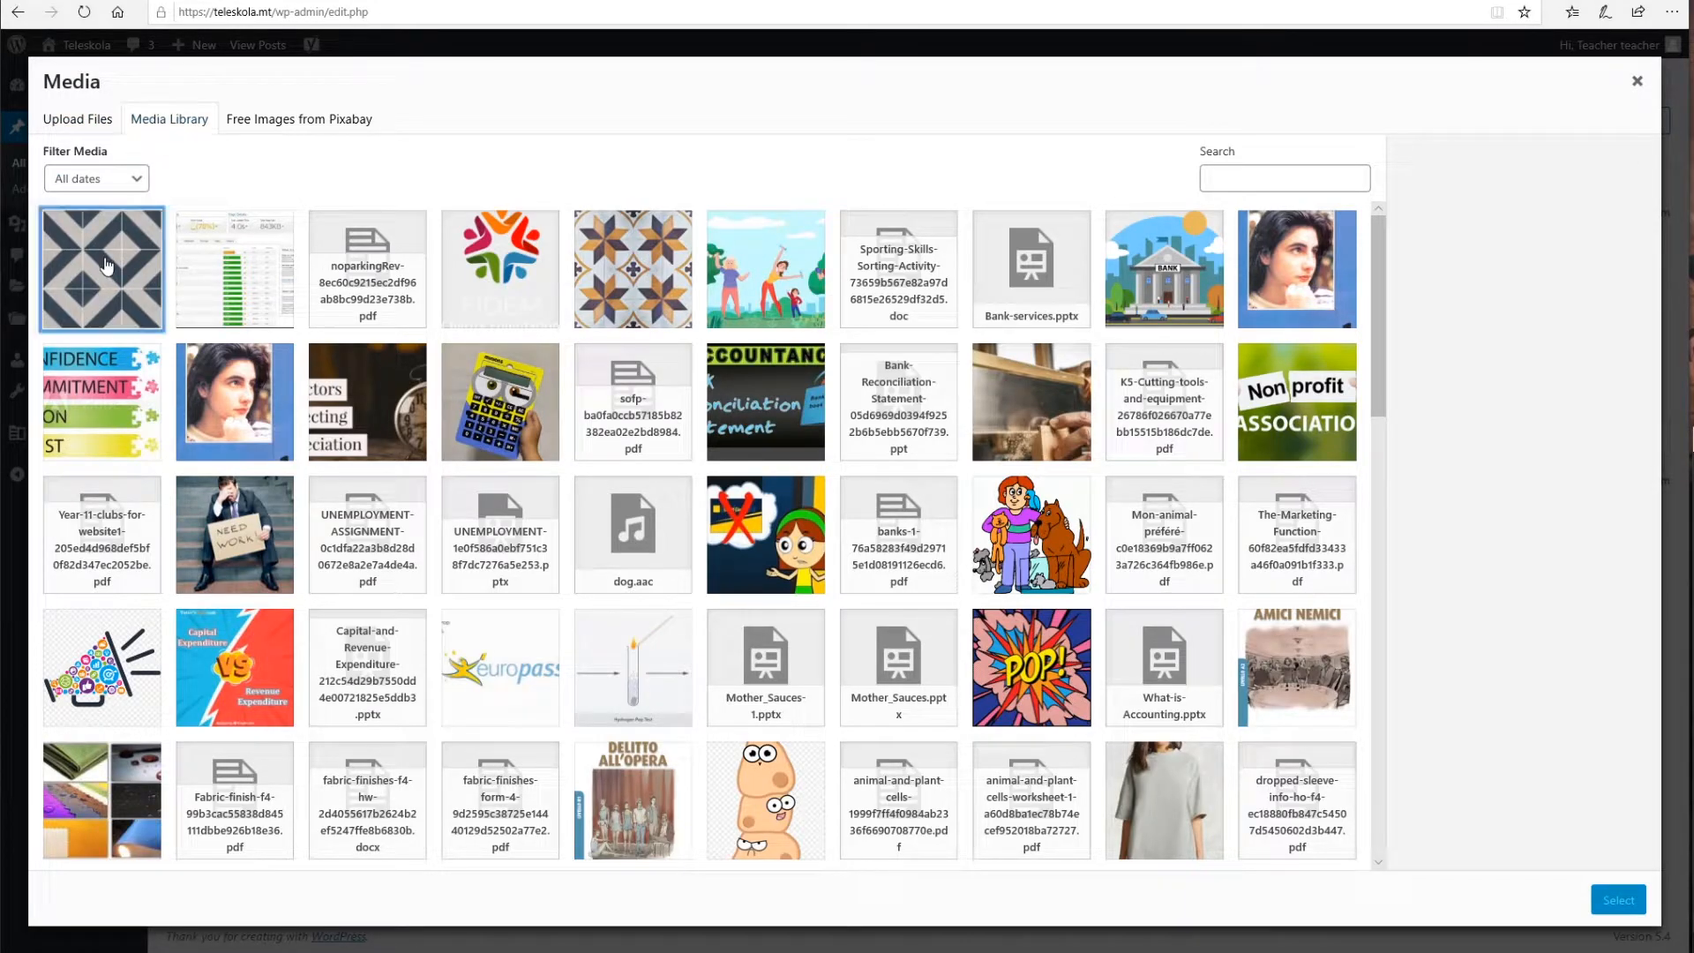
{"action": "left_click", "coordinate": [241, 284]}
{"action": "left_click", "coordinate": [401, 278]}
{"action": "left_click", "coordinate": [520, 278]}
{"action": "left_click", "coordinate": [653, 262]}
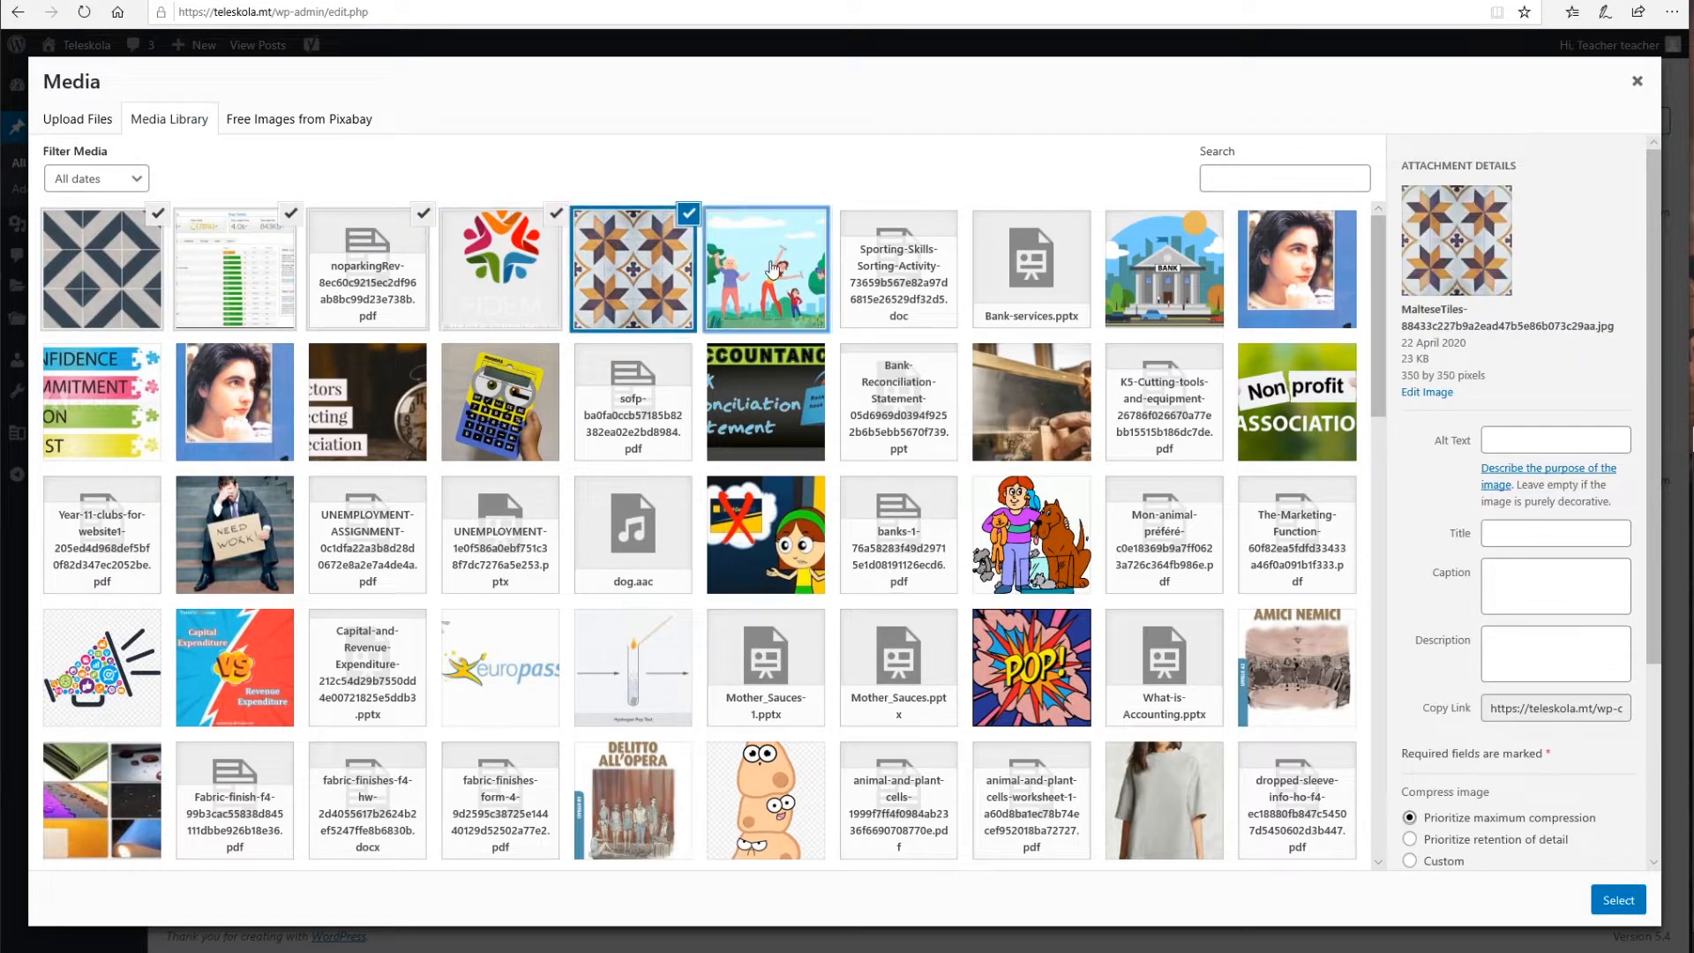
{"action": "left_click", "coordinate": [1630, 898]}
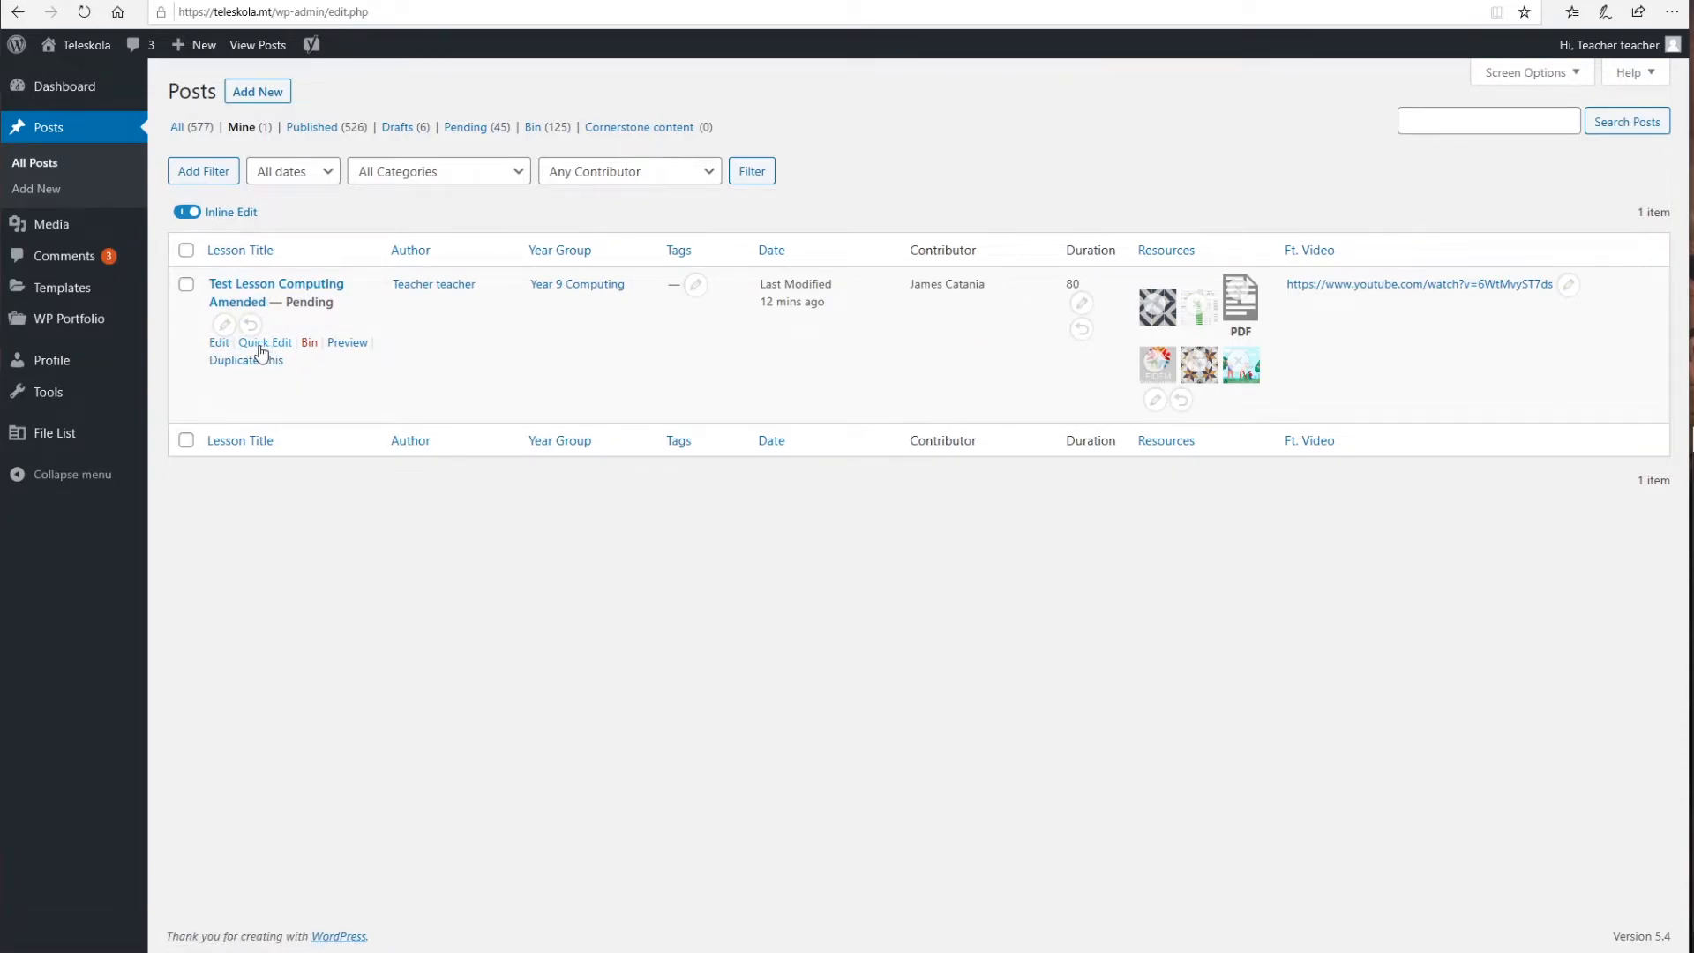
Step: Open Test Lesson Computing Amended in the full post editor, dismiss the welcome guide and start editing its classic text block
{"action": "left_click", "coordinate": [220, 345]}
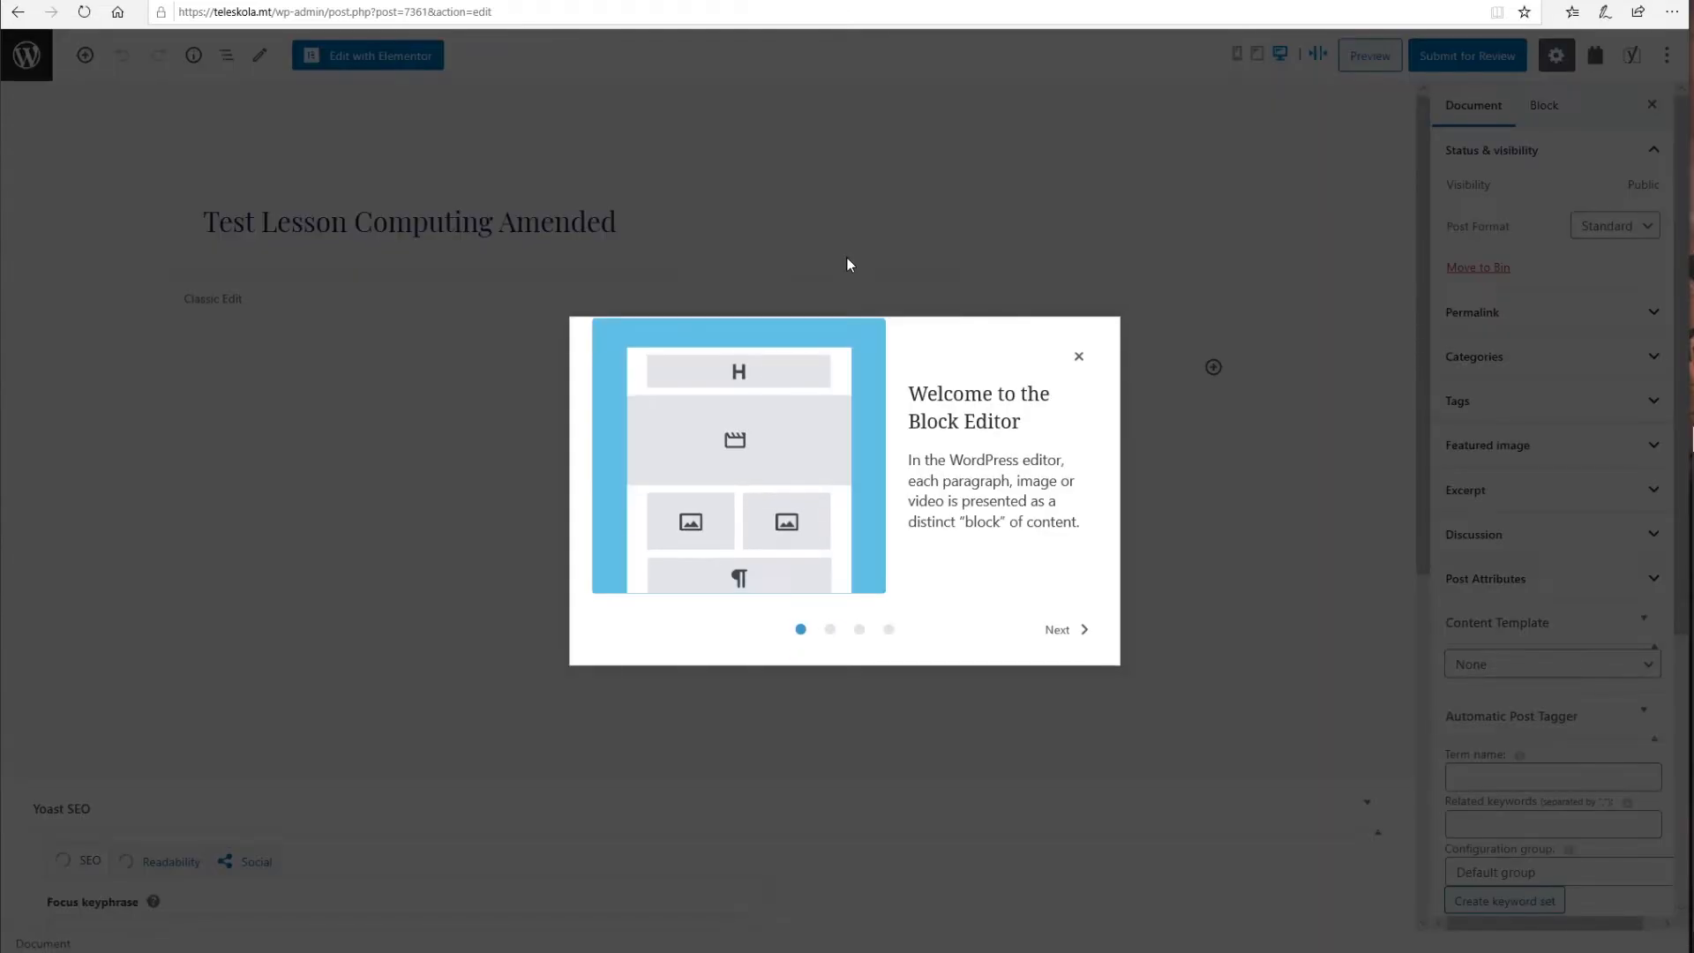
{"action": "left_click", "coordinate": [1076, 355]}
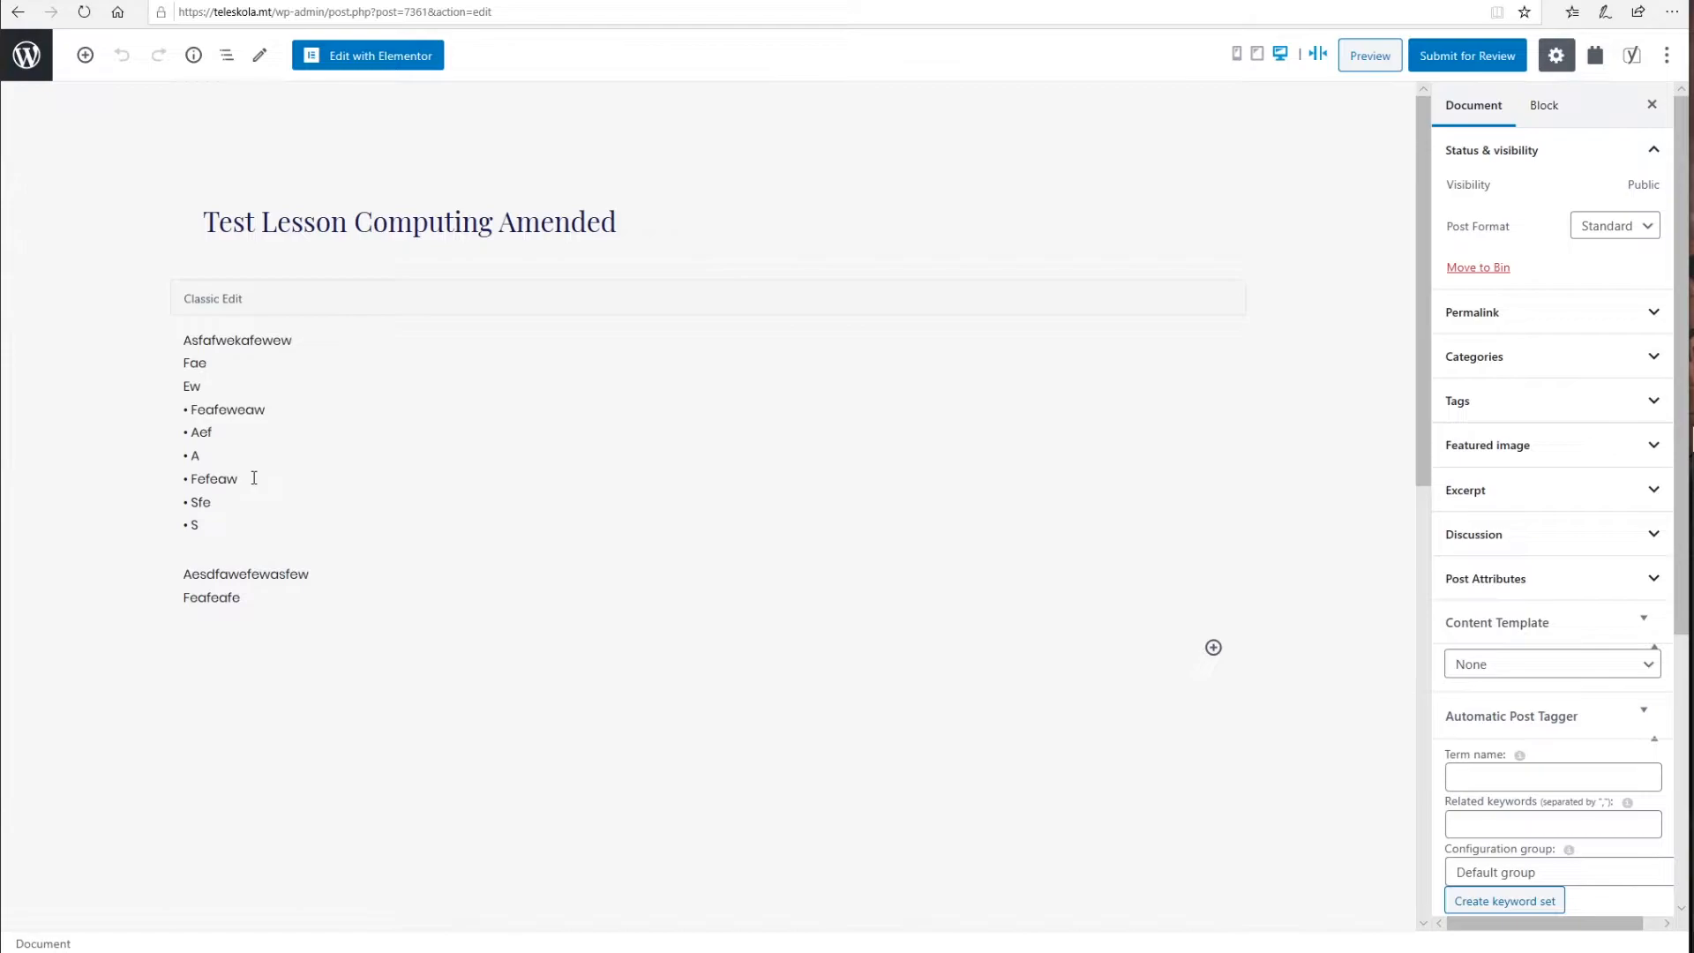
{"action": "left_click", "coordinate": [238, 301]}
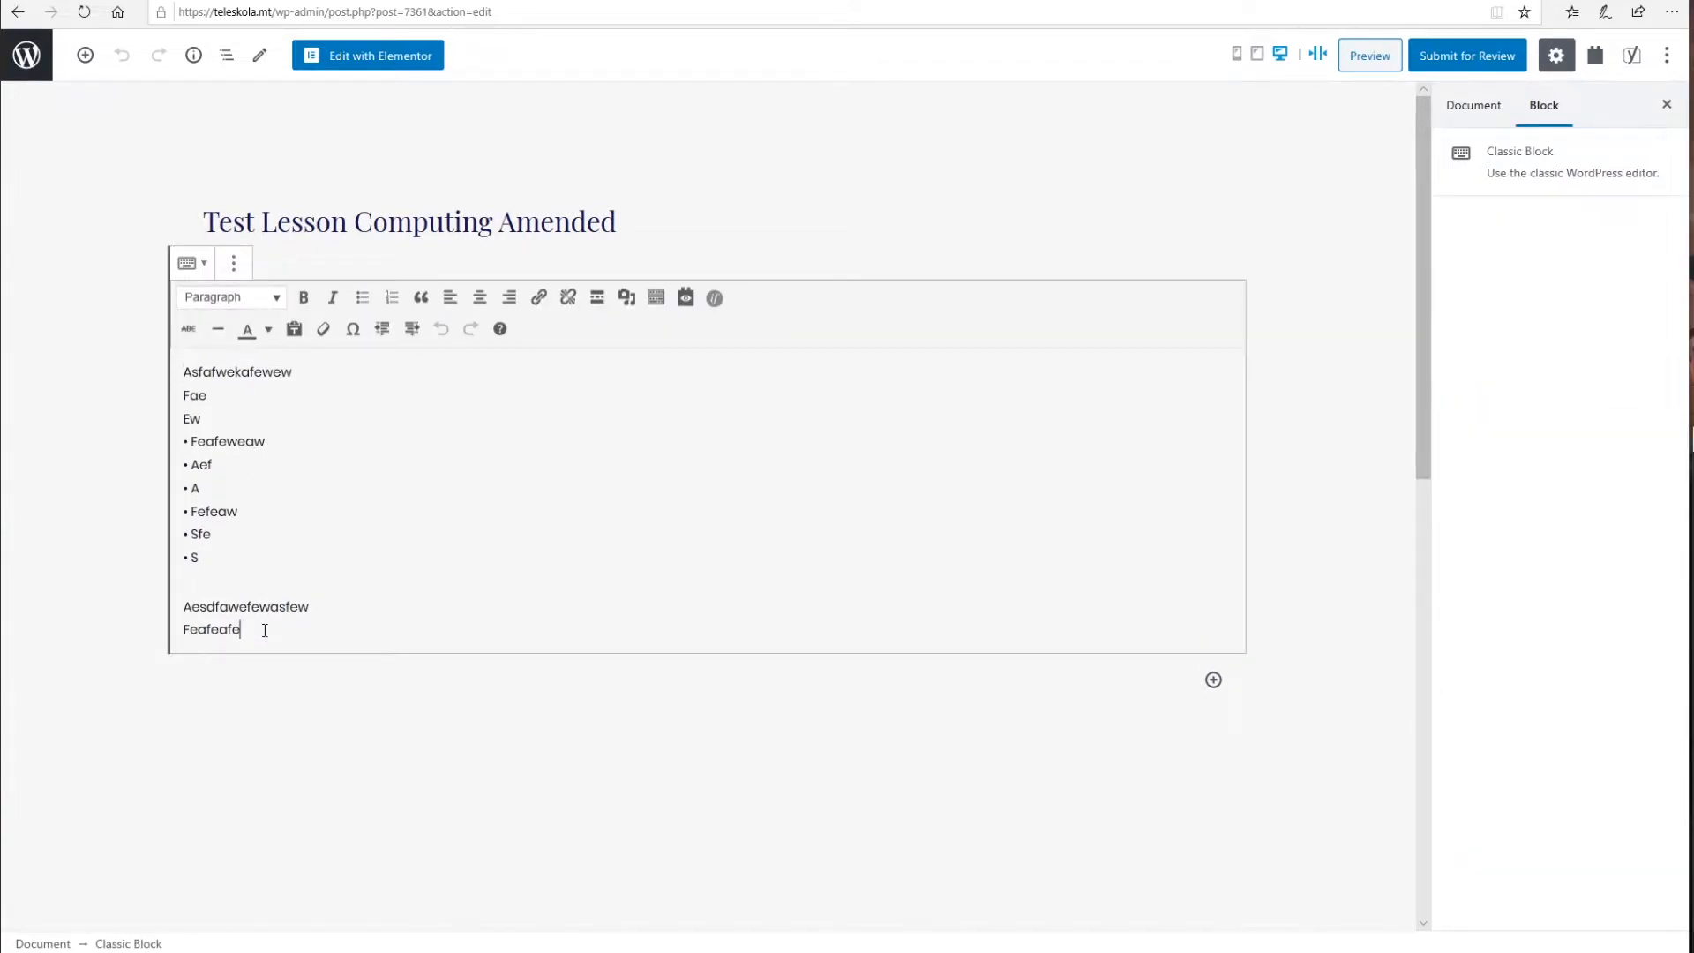
Step: Format the lesson text's first line, Asfafwekafewew, as bold and italic
{"action": "left_click_drag", "start_coordinate": [264, 627], "coordinate": [150, 375]}
{"action": "left_click", "coordinate": [267, 441]}
{"action": "left_click_drag", "start_coordinate": [323, 374], "coordinate": [146, 365]}
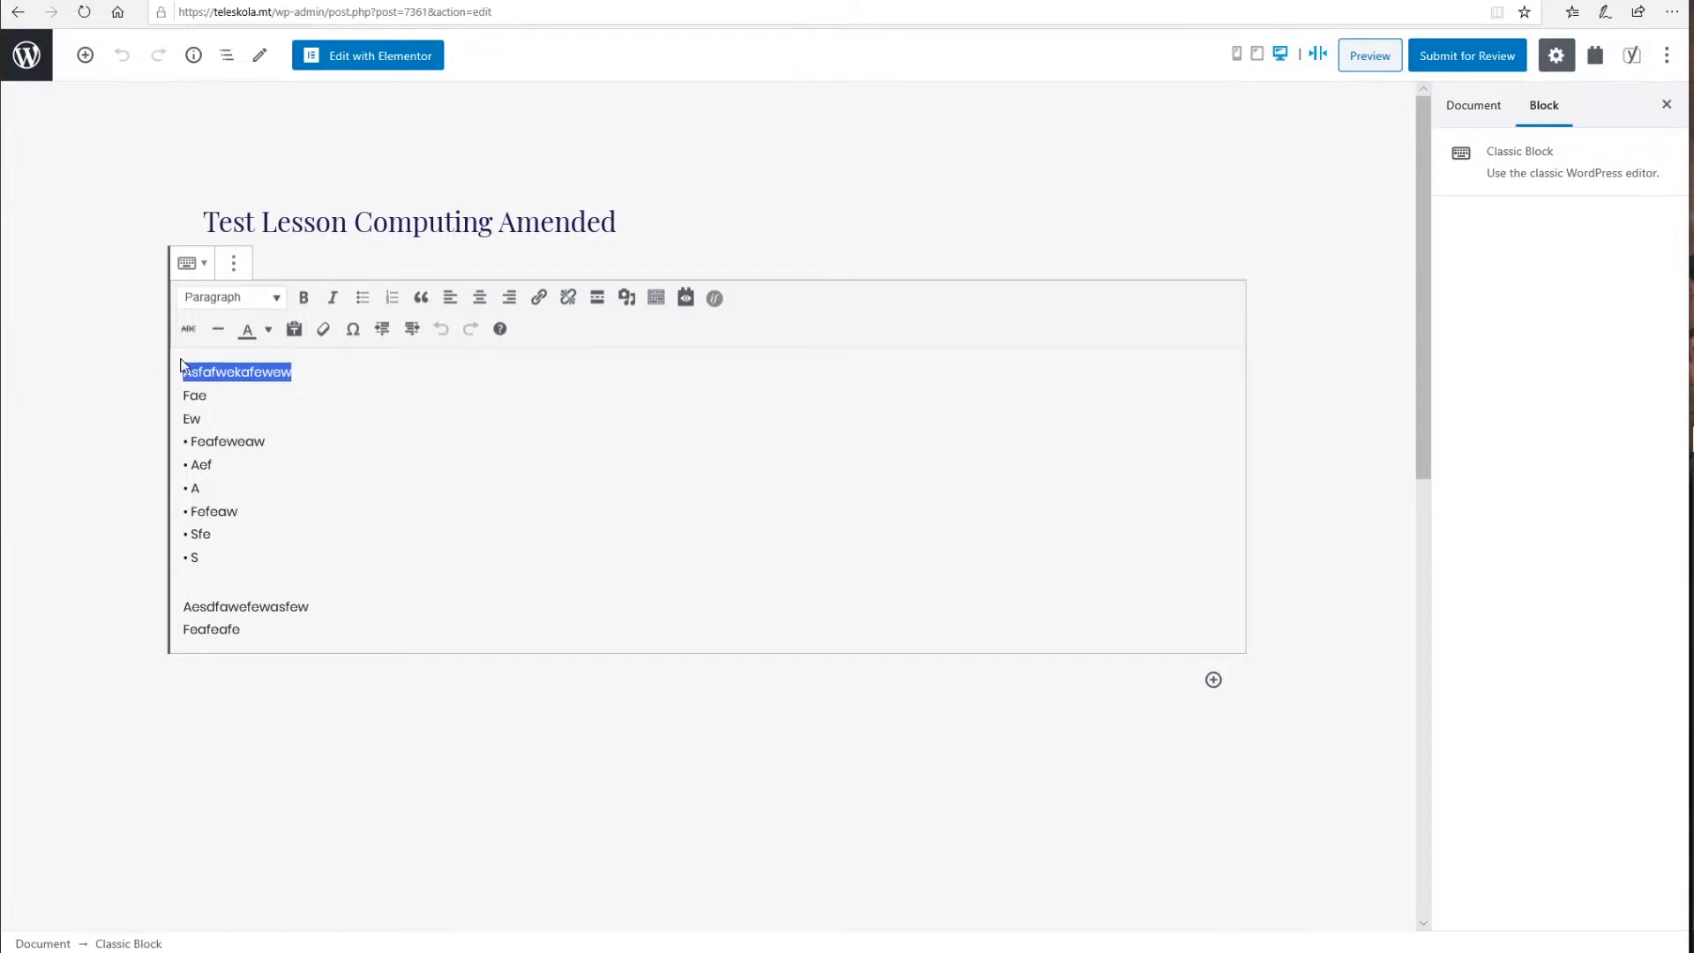
{"action": "left_click", "coordinate": [303, 298]}
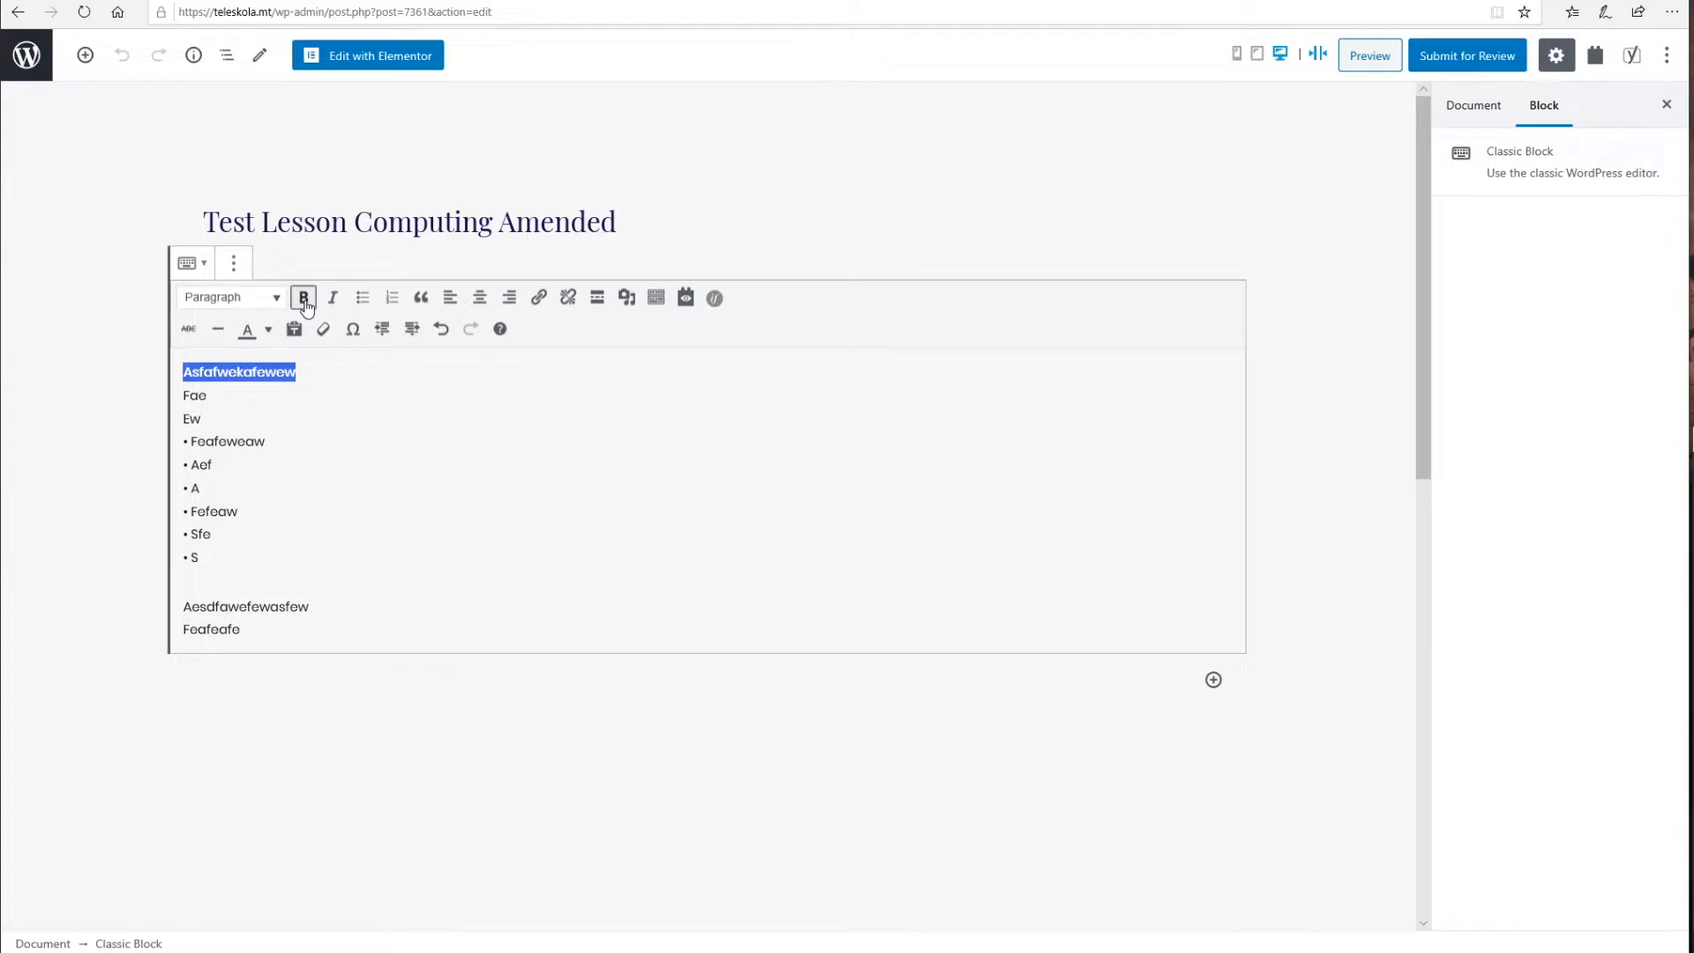
{"action": "left_click", "coordinate": [334, 300]}
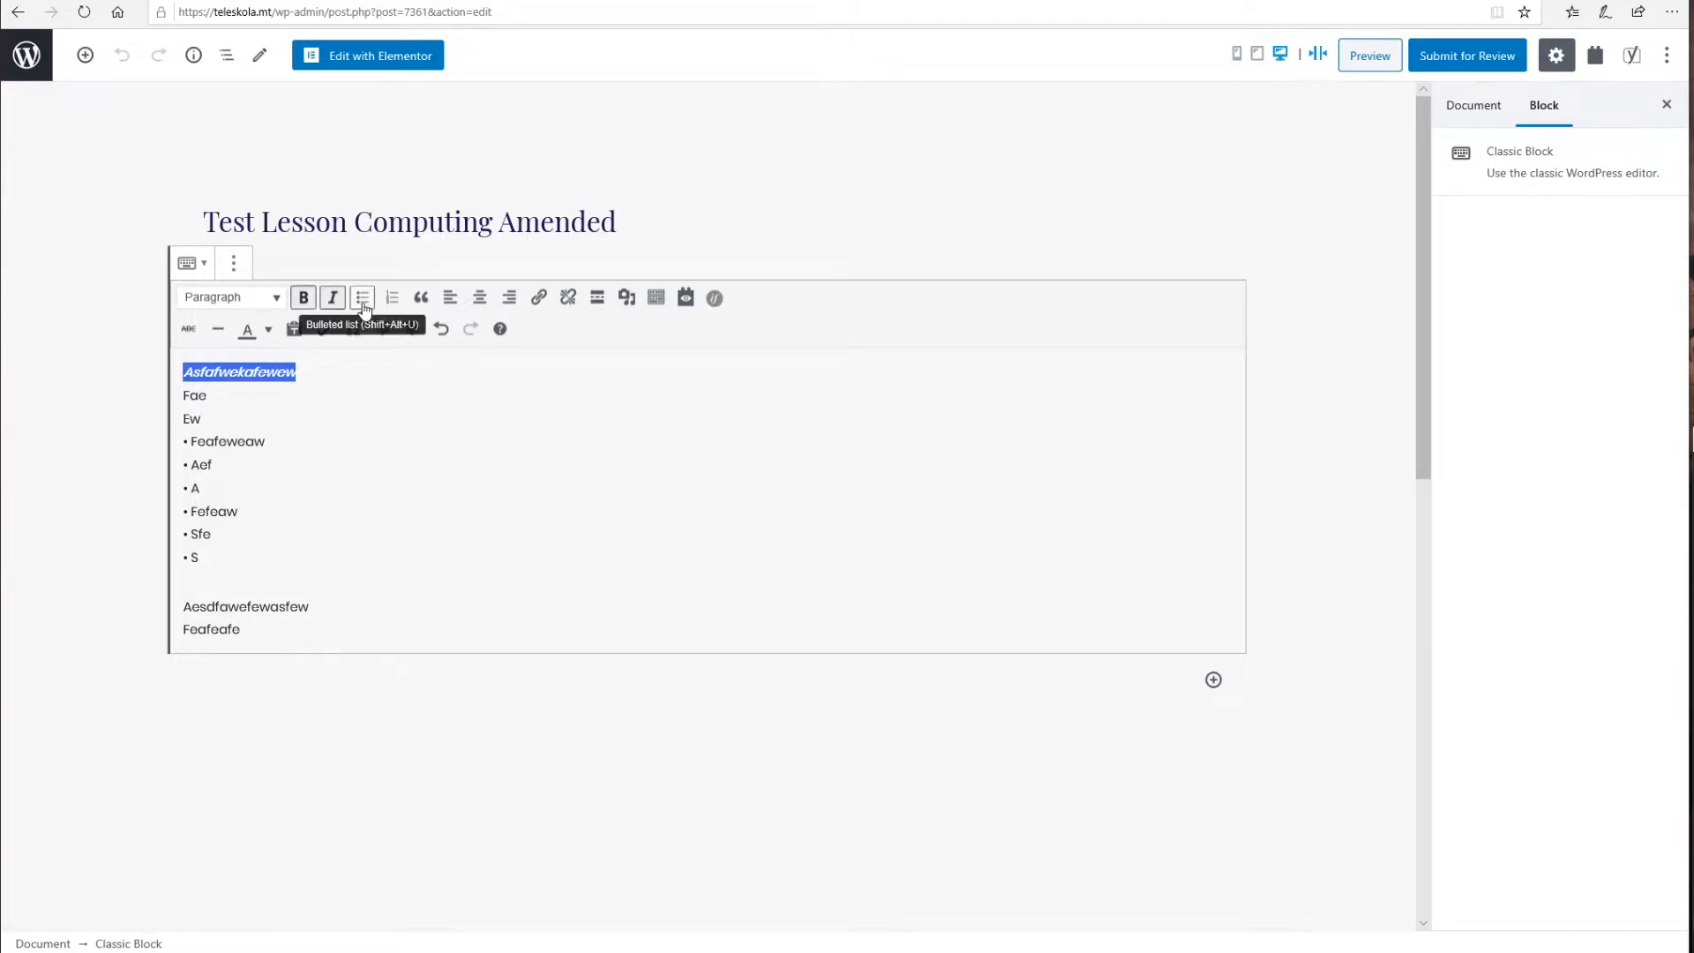
Step: Turn the lesson's upper text paragraph into a bulleted list and convert it to a numbered list
{"action": "left_click_drag", "start_coordinate": [226, 514], "coordinate": [263, 385]}
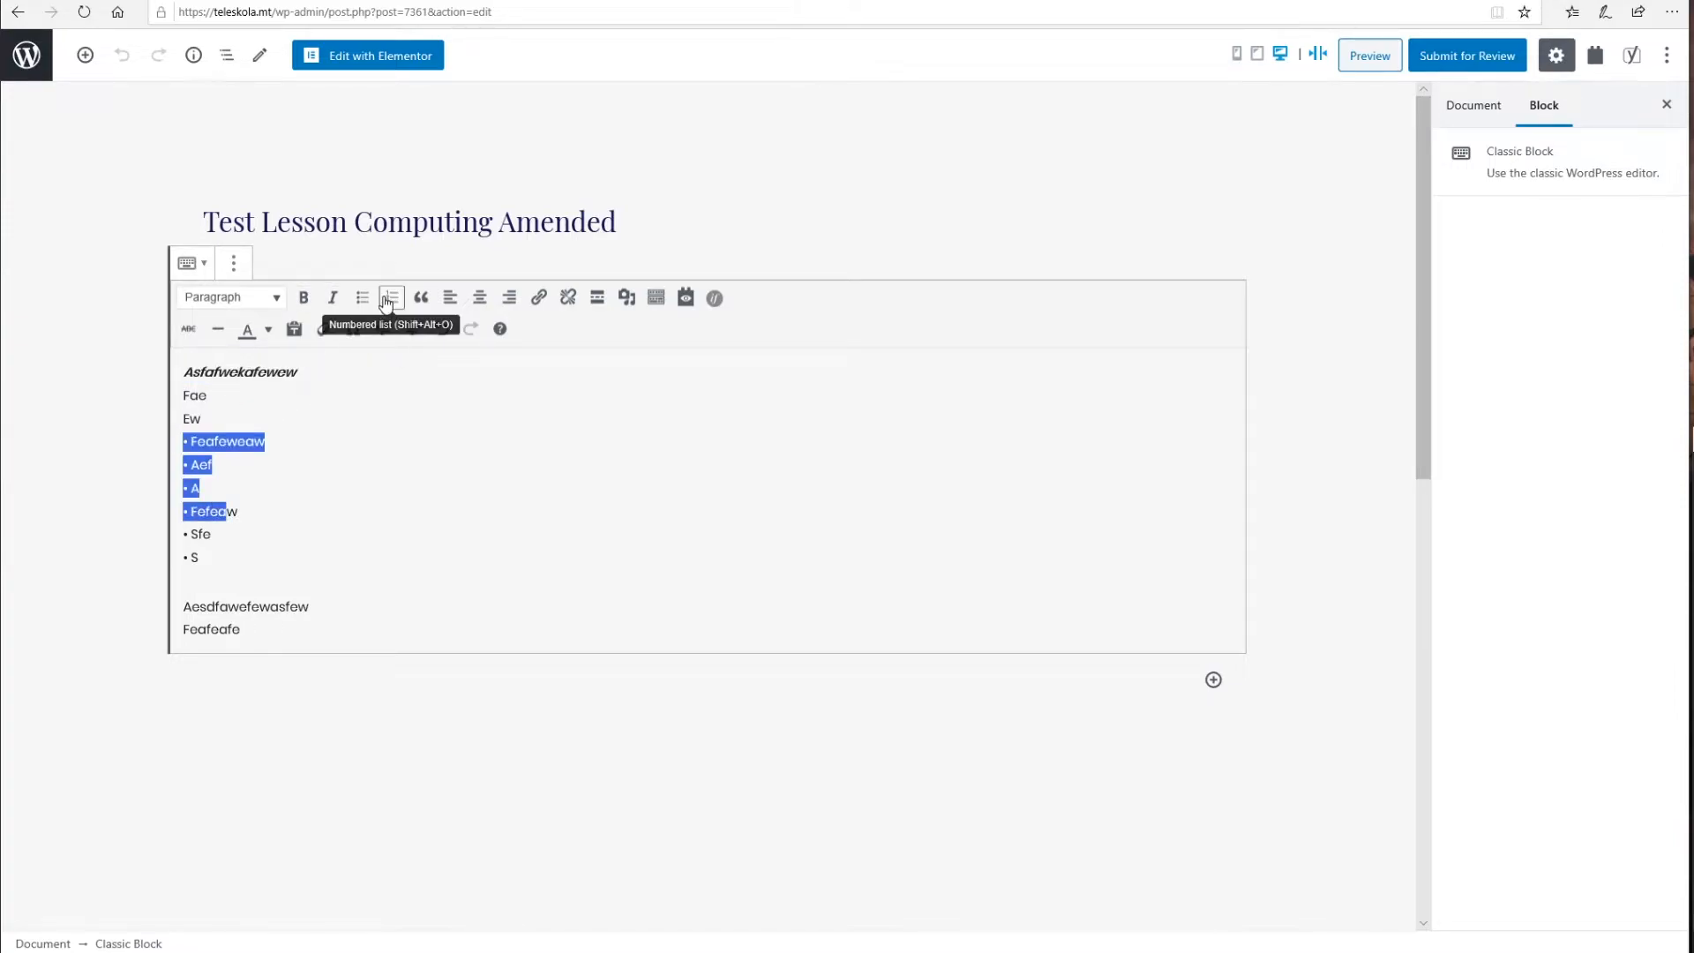
{"action": "left_click", "coordinate": [362, 297]}
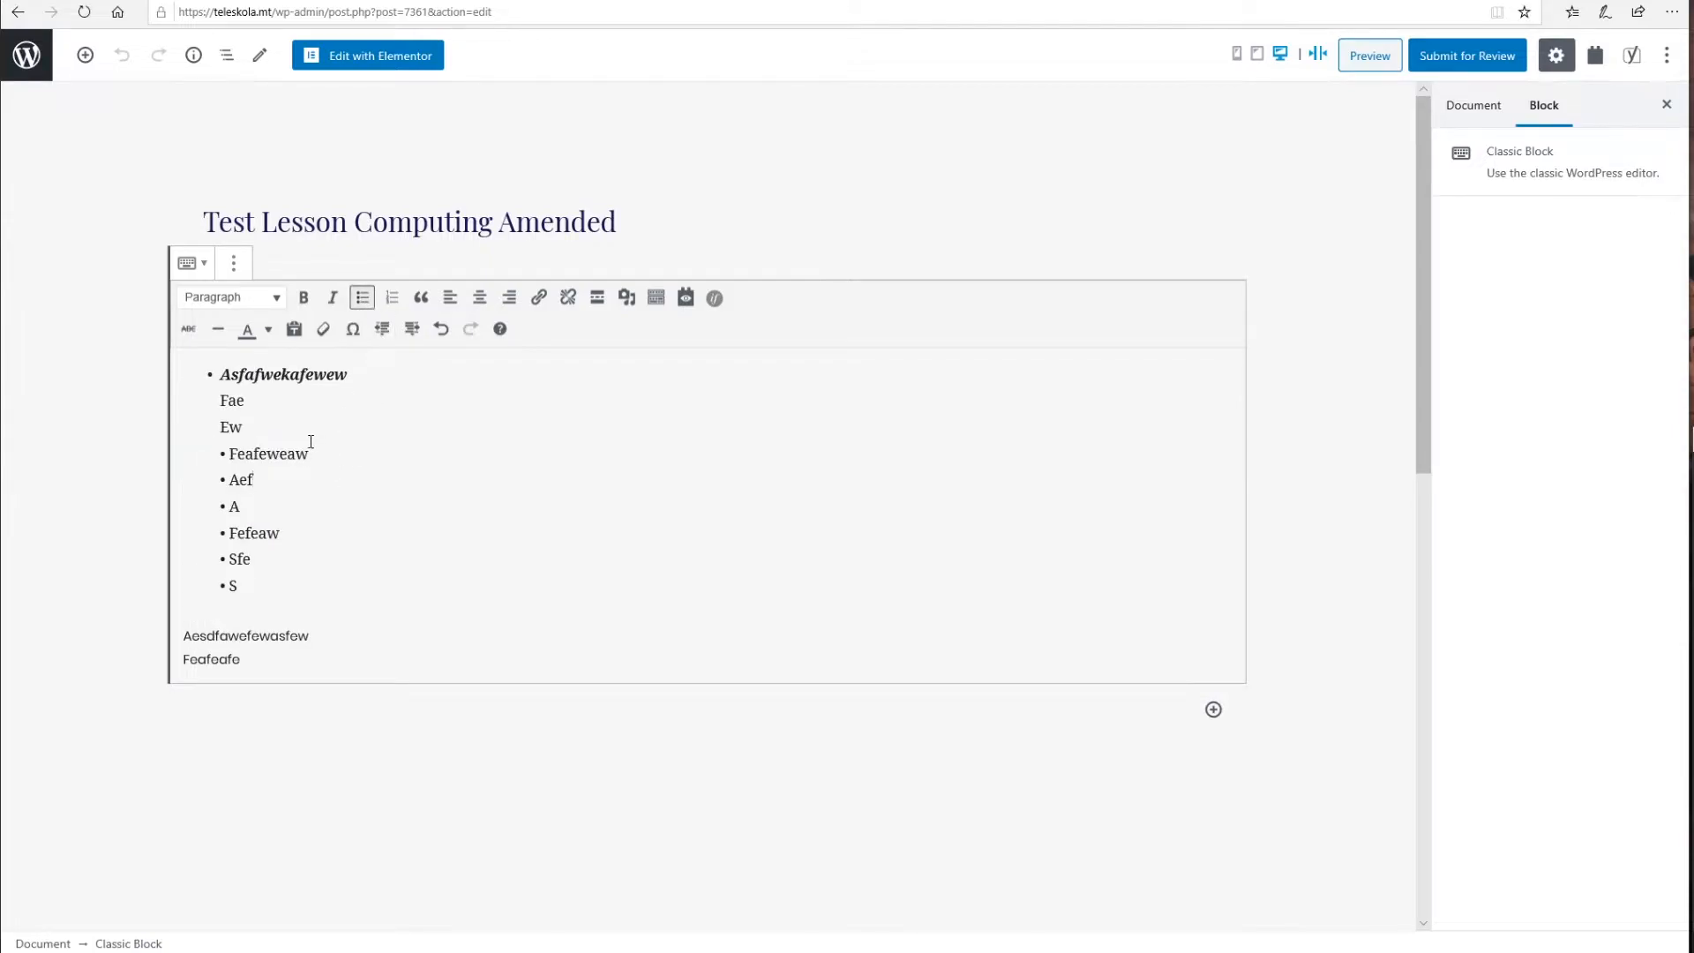
{"action": "left_click_drag", "start_coordinate": [270, 635], "coordinate": [221, 585]}
{"action": "left_click", "coordinate": [394, 300]}
{"action": "left_click", "coordinate": [326, 402]}
Step: Colour the text from within Fae down to the start of the Feafeweaw line blue
{"action": "left_click_drag", "start_coordinate": [227, 400], "coordinate": [253, 454]}
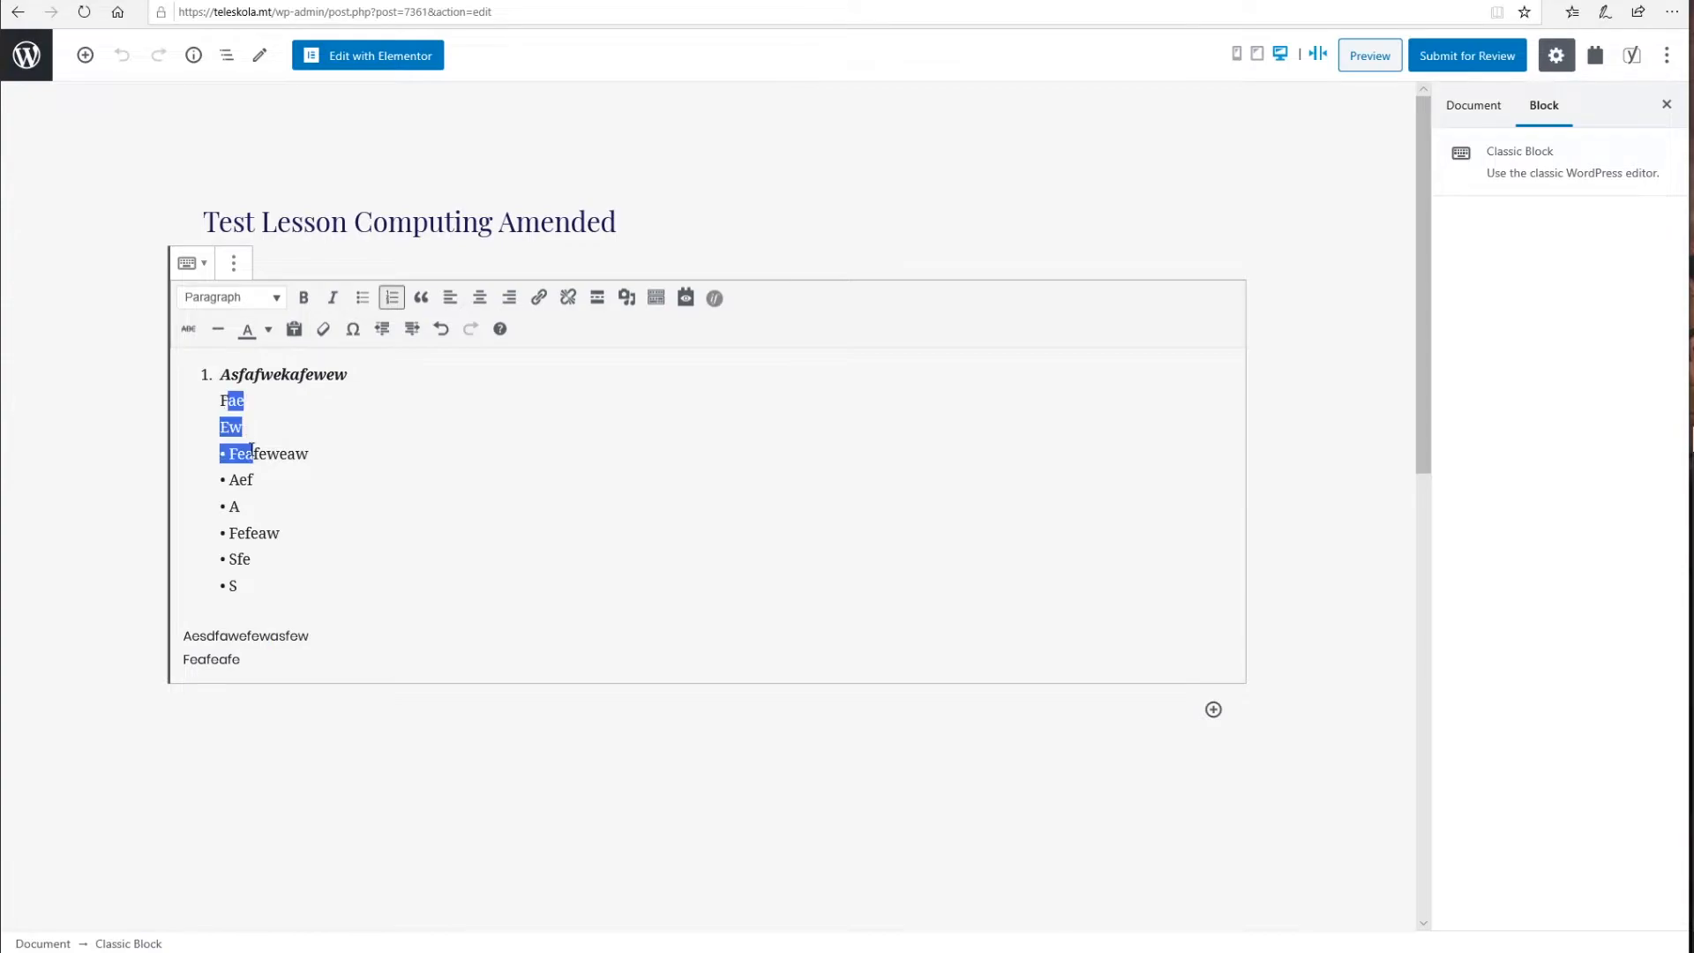
{"action": "left_click", "coordinate": [269, 330]}
{"action": "left_click", "coordinate": [281, 402]}
Step: Select all lines of the numbered list and apply the Heading 3 style to them
{"action": "left_click_drag", "start_coordinate": [277, 560], "coordinate": [218, 504]}
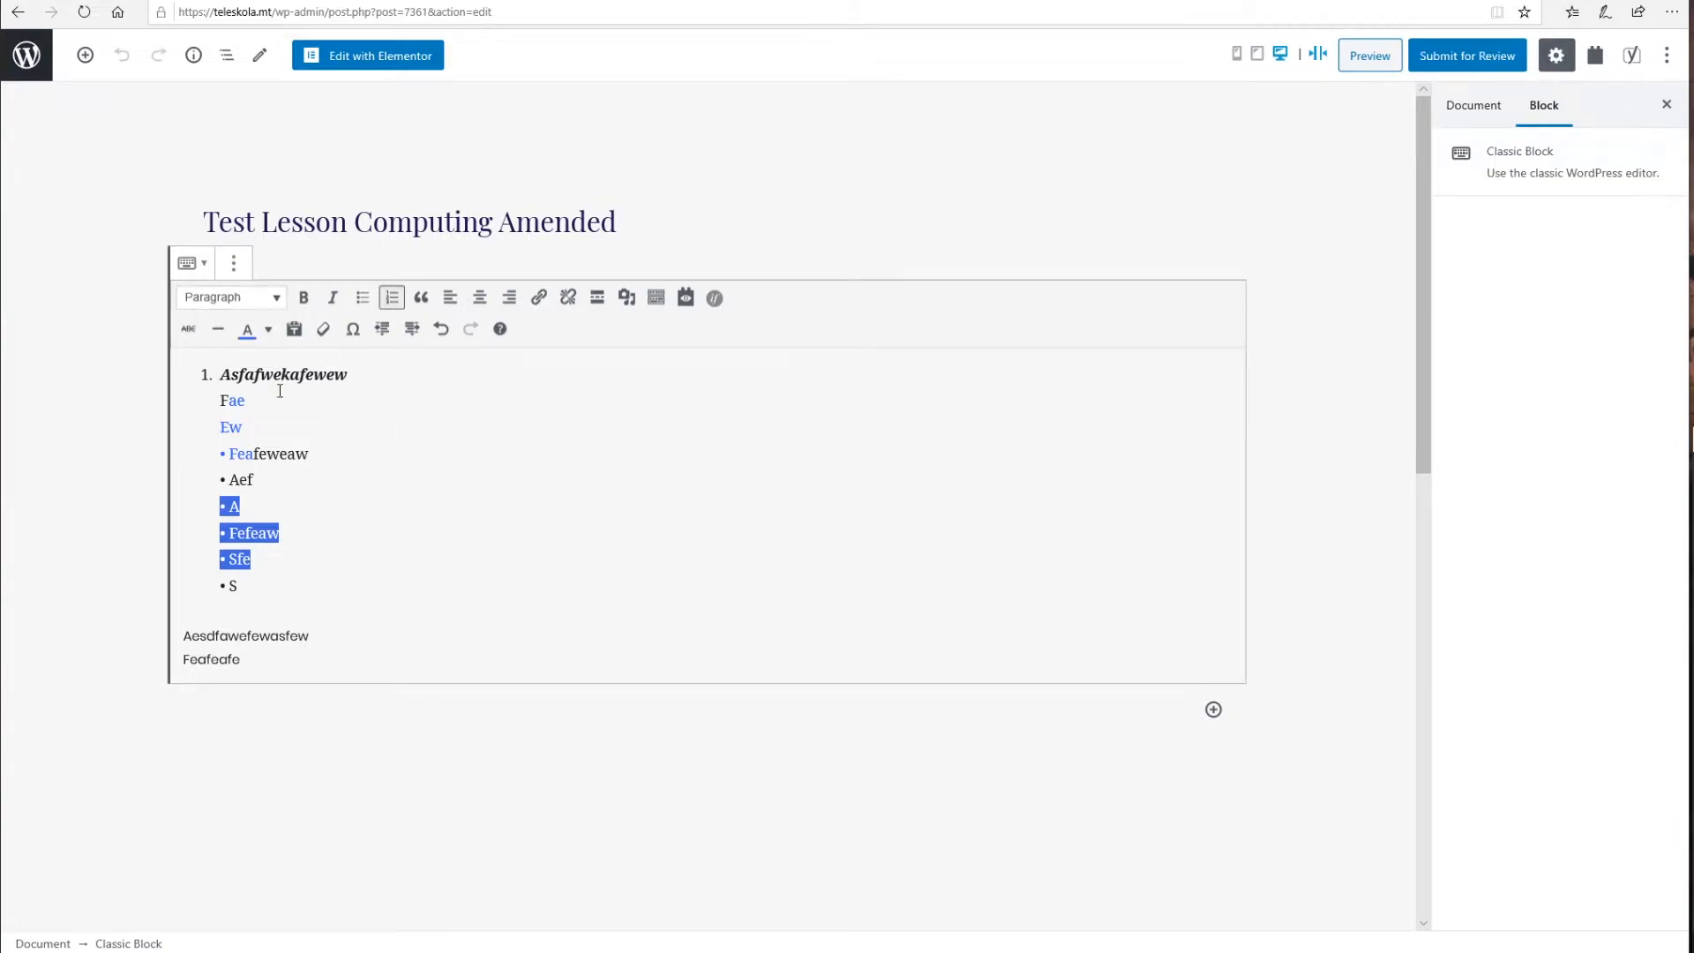
{"action": "left_click", "coordinate": [296, 454]}
{"action": "left_click_drag", "start_coordinate": [287, 603], "coordinate": [189, 378]}
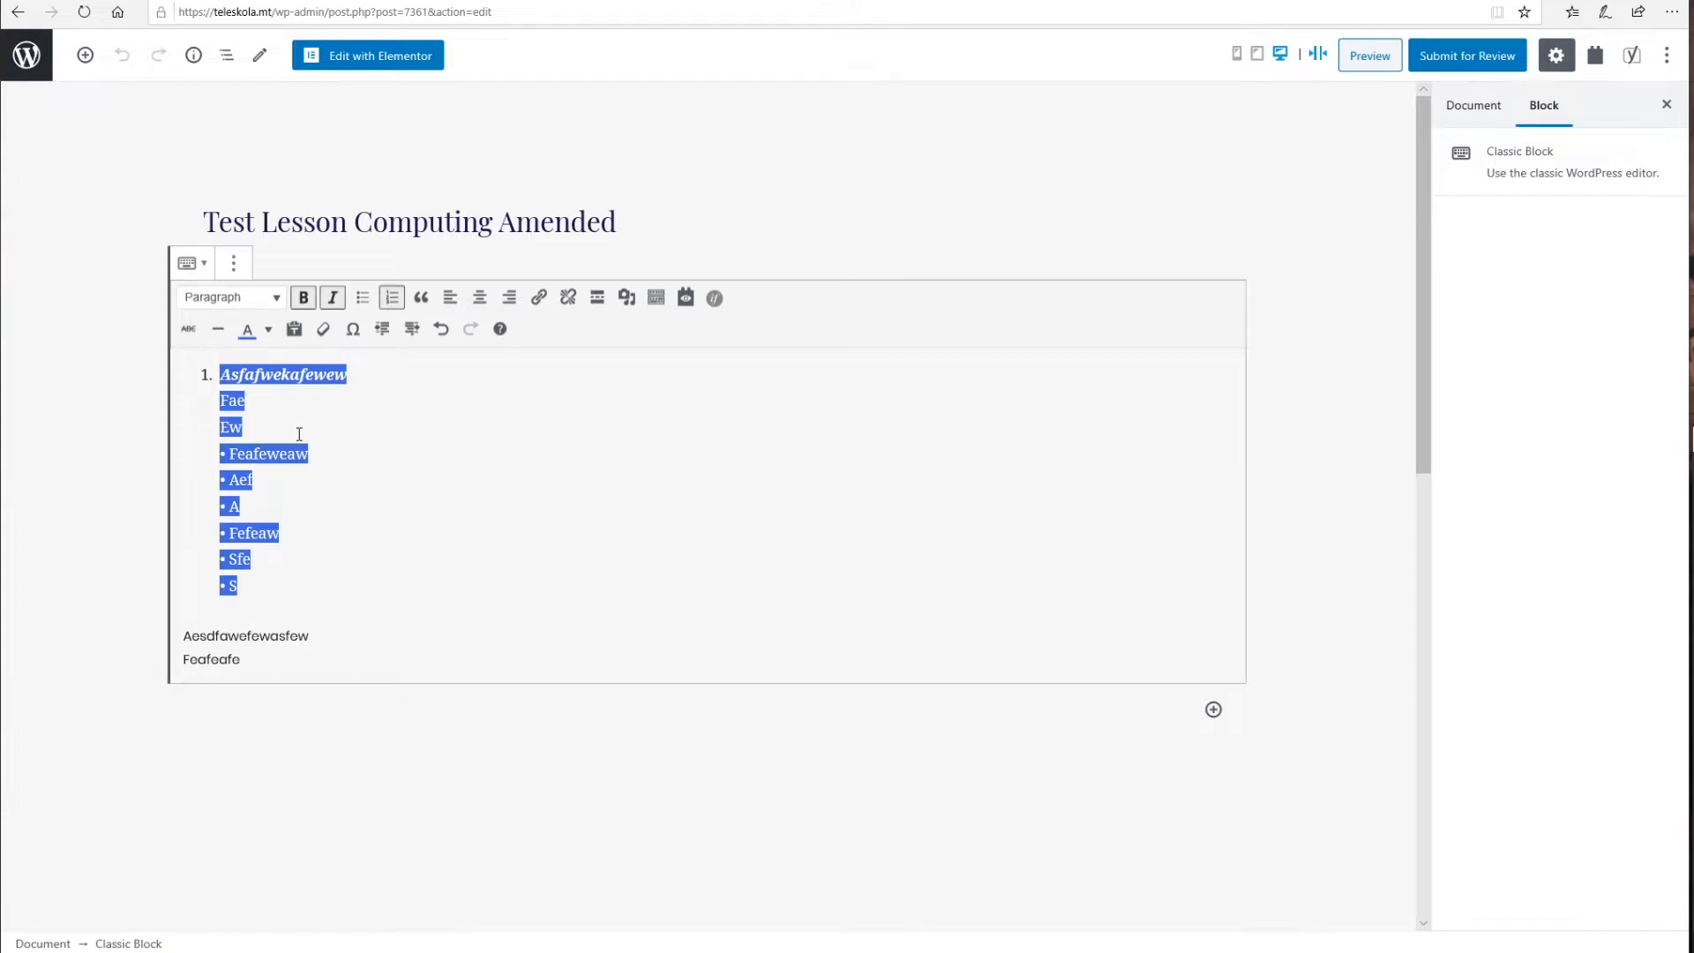
{"action": "left_click", "coordinate": [300, 434]}
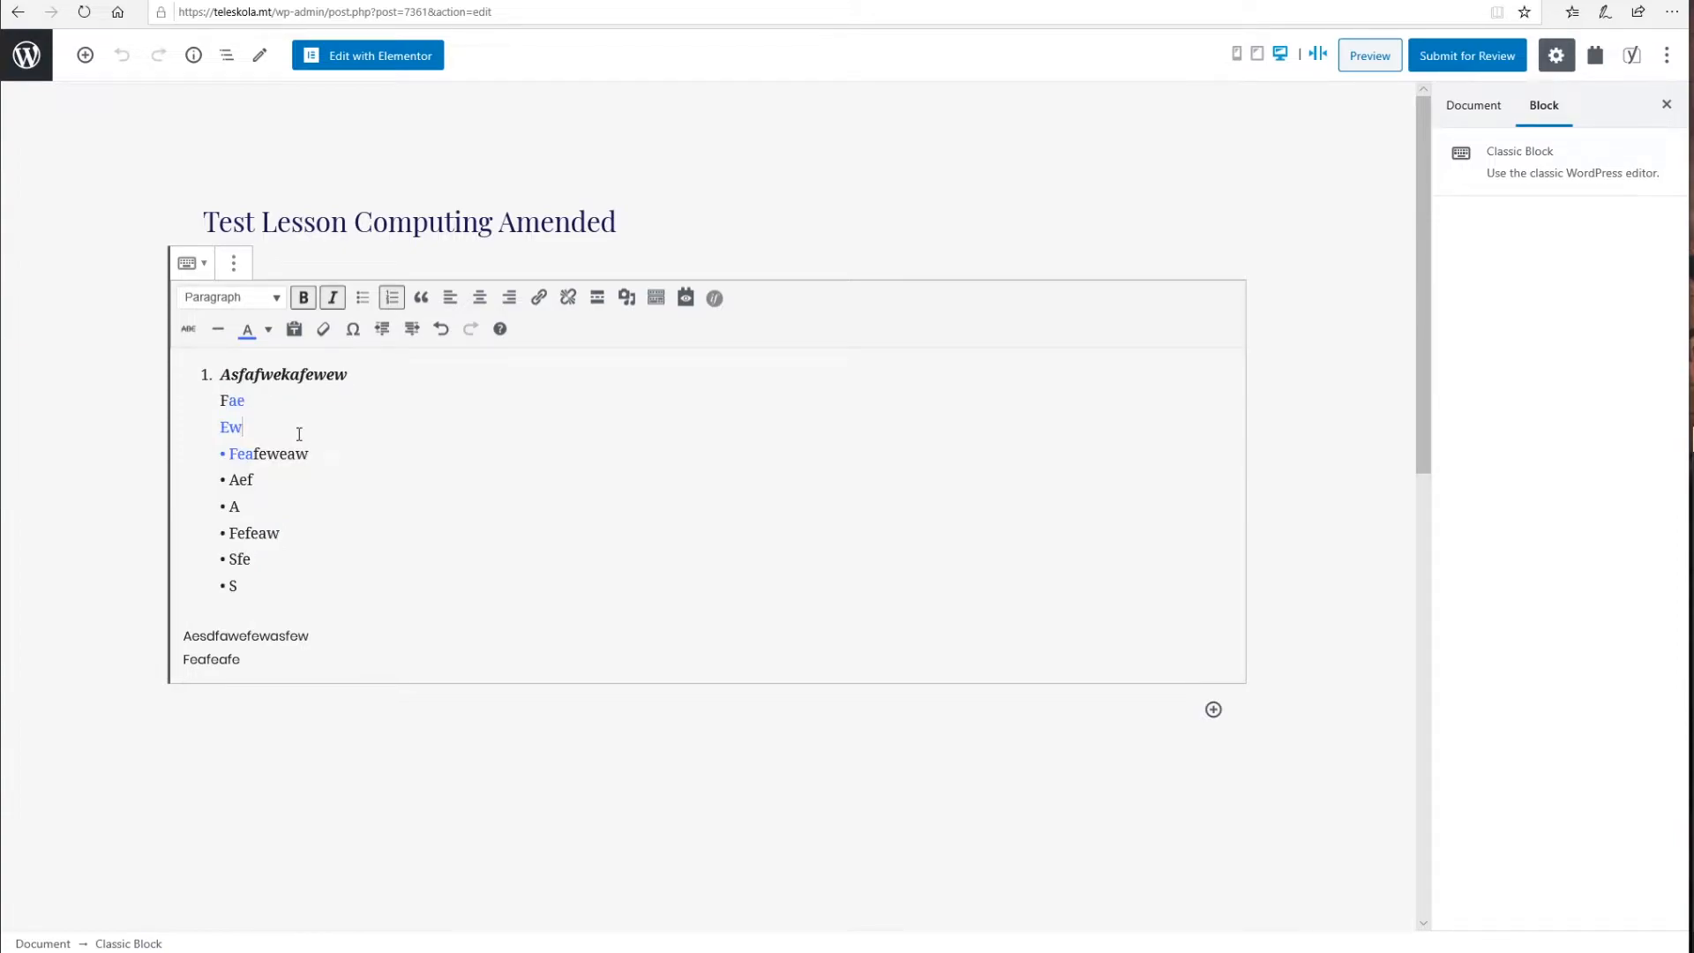
{"action": "left_click_drag", "start_coordinate": [276, 583], "coordinate": [183, 374]}
{"action": "left_click", "coordinate": [287, 424]}
{"action": "left_click", "coordinate": [286, 583]}
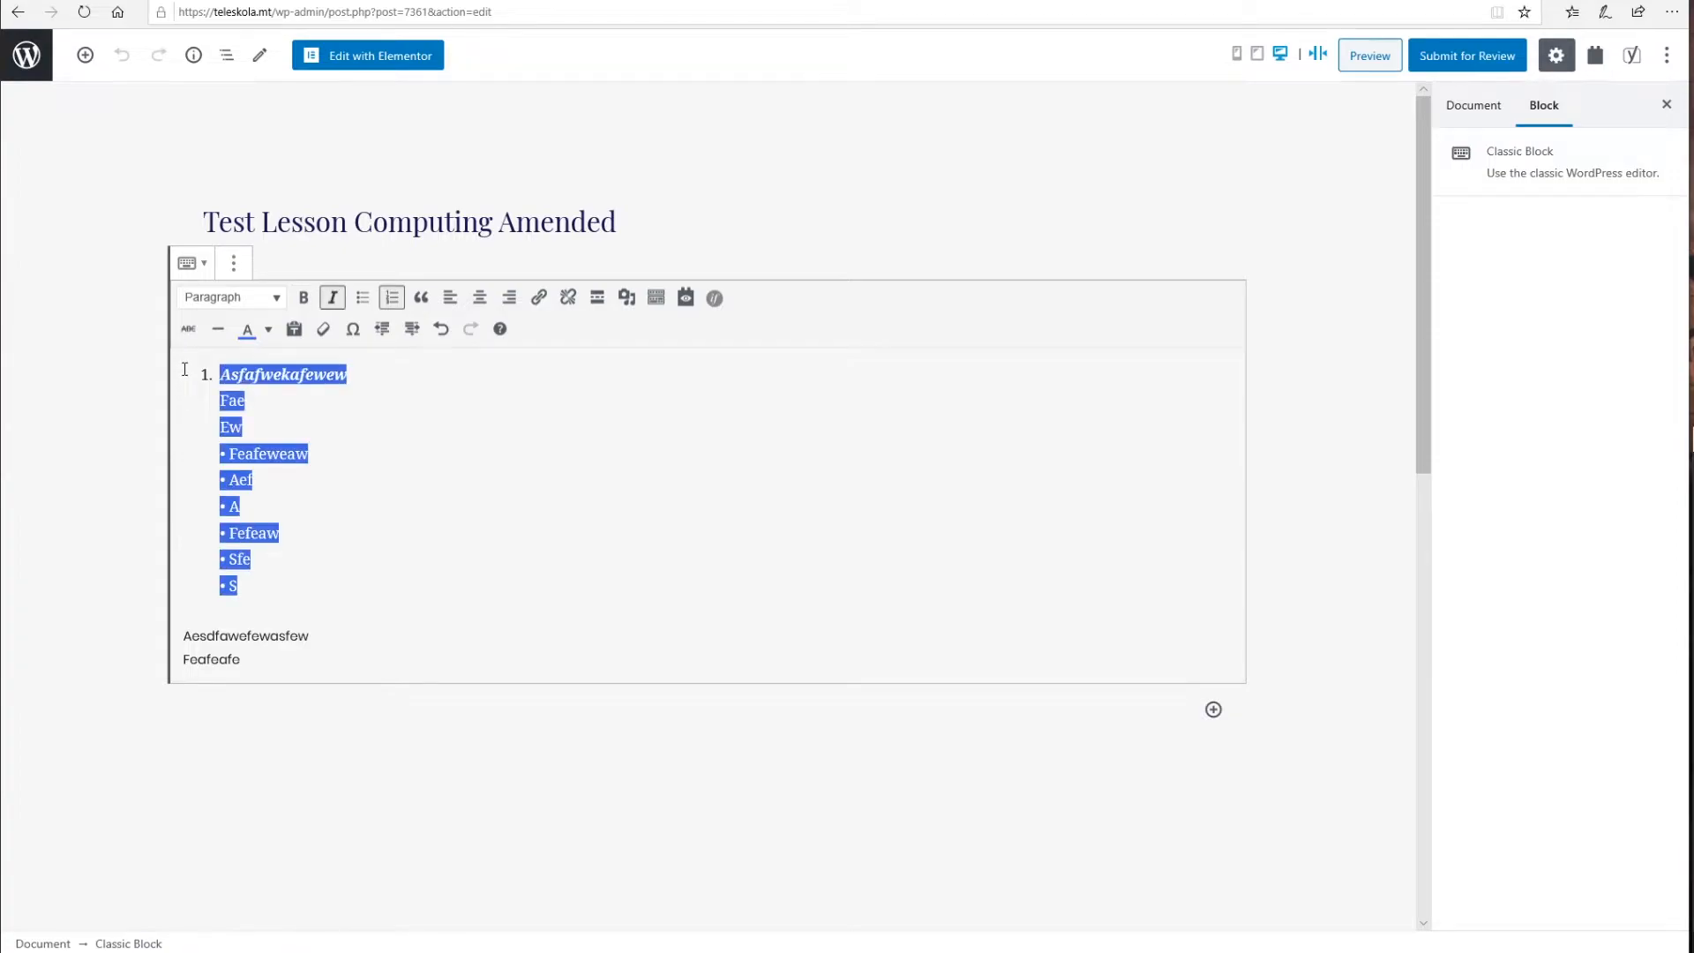
{"action": "left_click", "coordinate": [263, 300]}
{"action": "left_click", "coordinate": [276, 486]}
{"action": "left_click", "coordinate": [302, 408]}
Step: Set all lines of the numbered list back to the Paragraph style and clear the selection
{"action": "left_click_drag", "start_coordinate": [256, 828], "coordinate": [144, 367]}
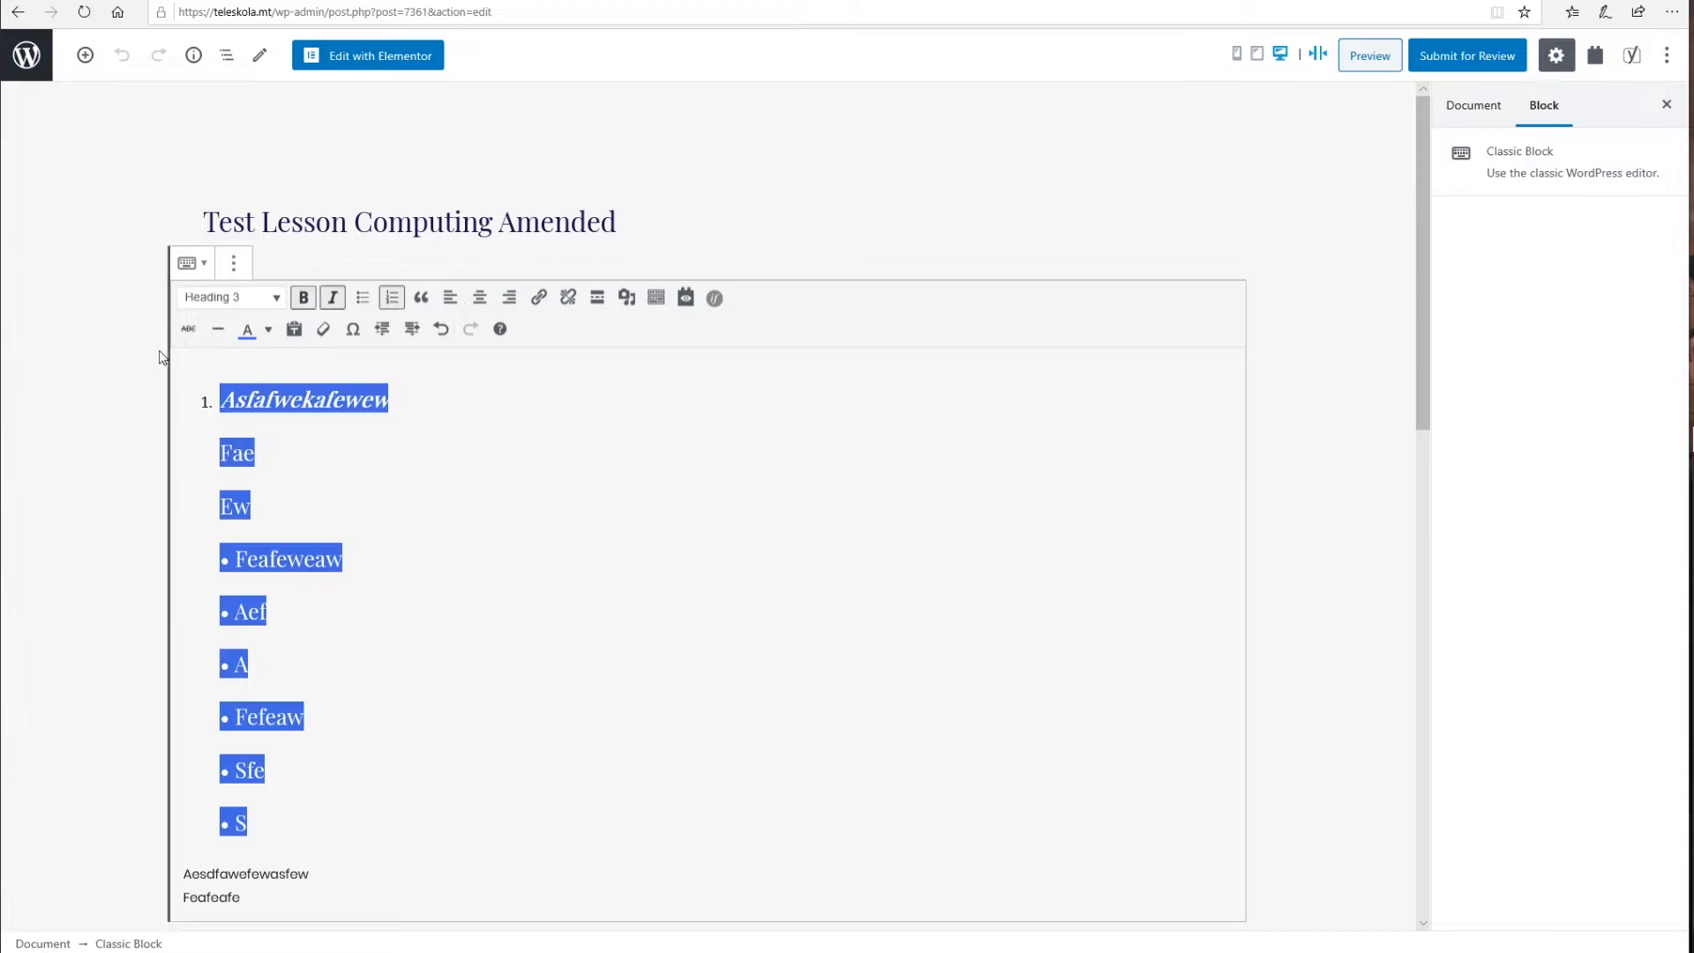
{"action": "left_click", "coordinate": [226, 297]}
{"action": "left_click", "coordinate": [280, 332]}
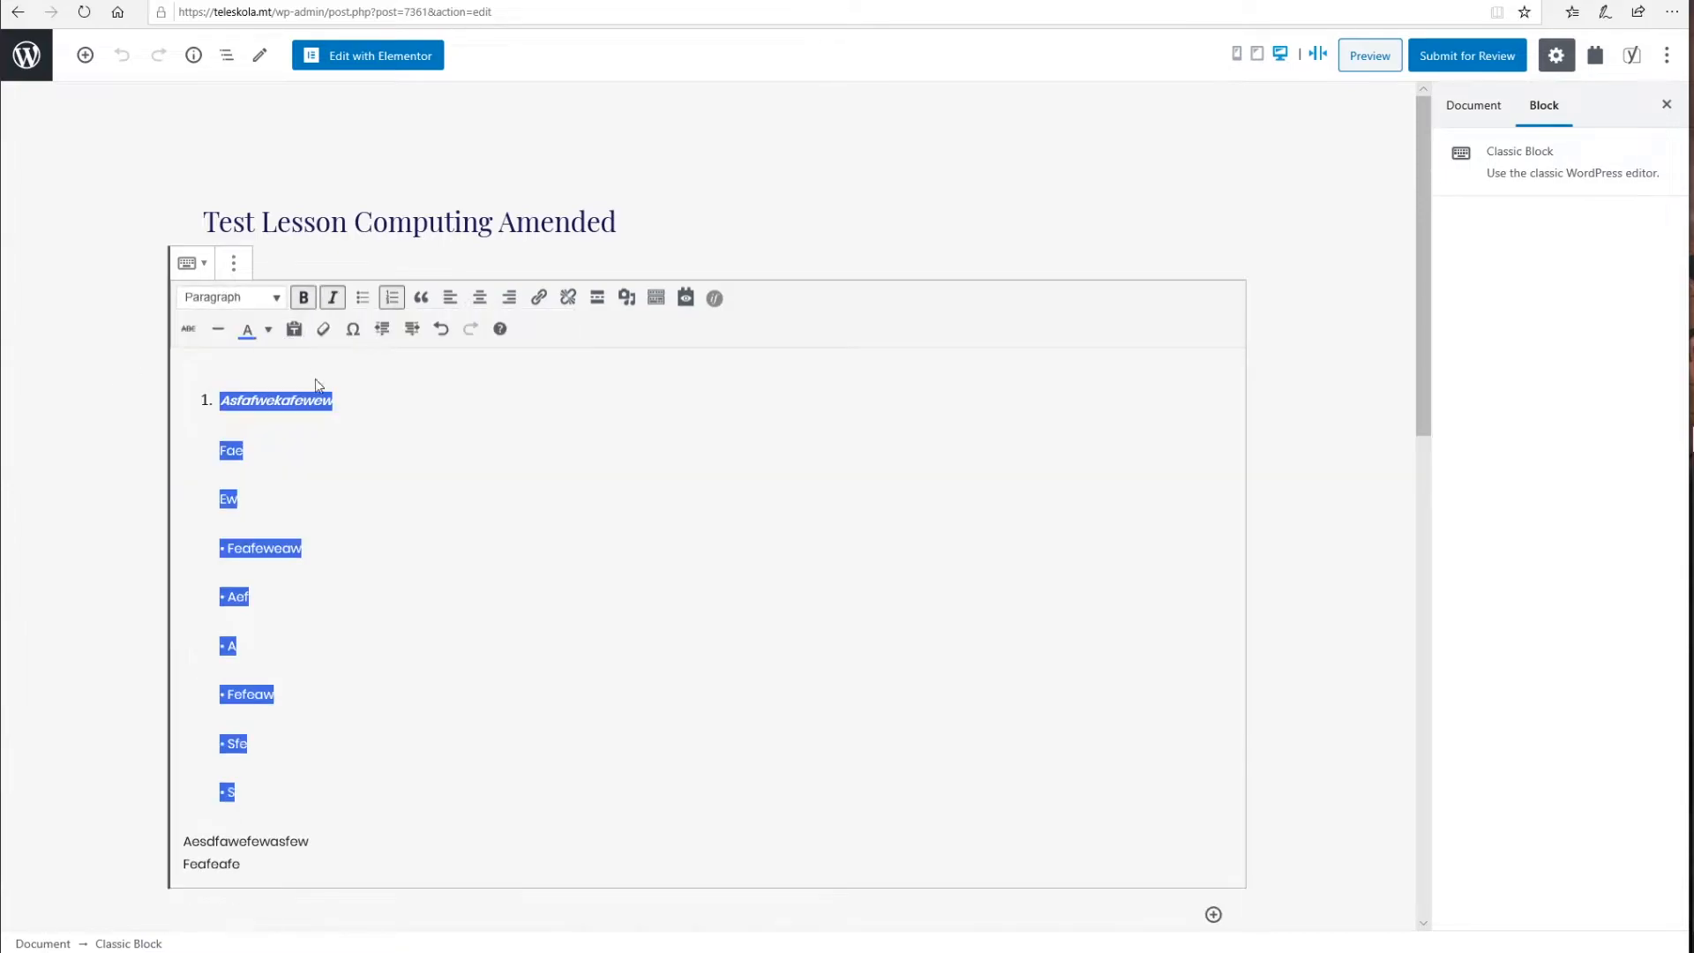
{"action": "left_click", "coordinate": [381, 439]}
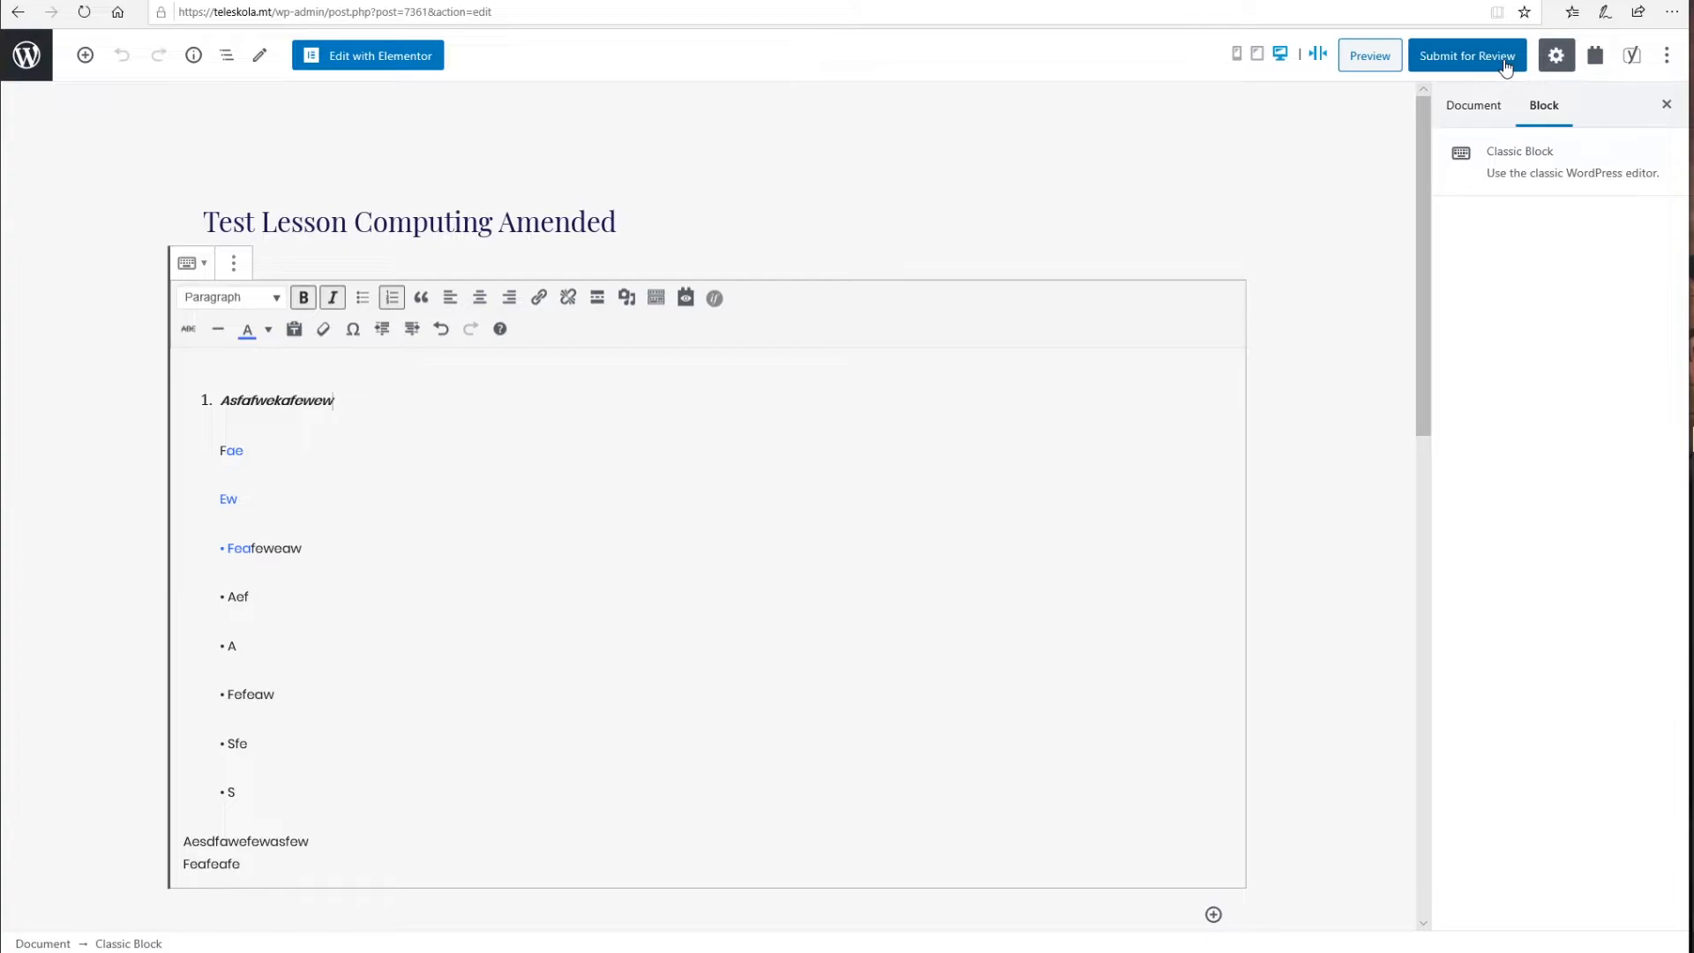
Step: Apply the Paragraph style to the numbered list's text from Asfafwekafewew through the A line
{"action": "left_click", "coordinate": [244, 450]}
{"action": "left_click_drag", "start_coordinate": [220, 399], "coordinate": [348, 646]}
{"action": "left_click", "coordinate": [227, 298]}
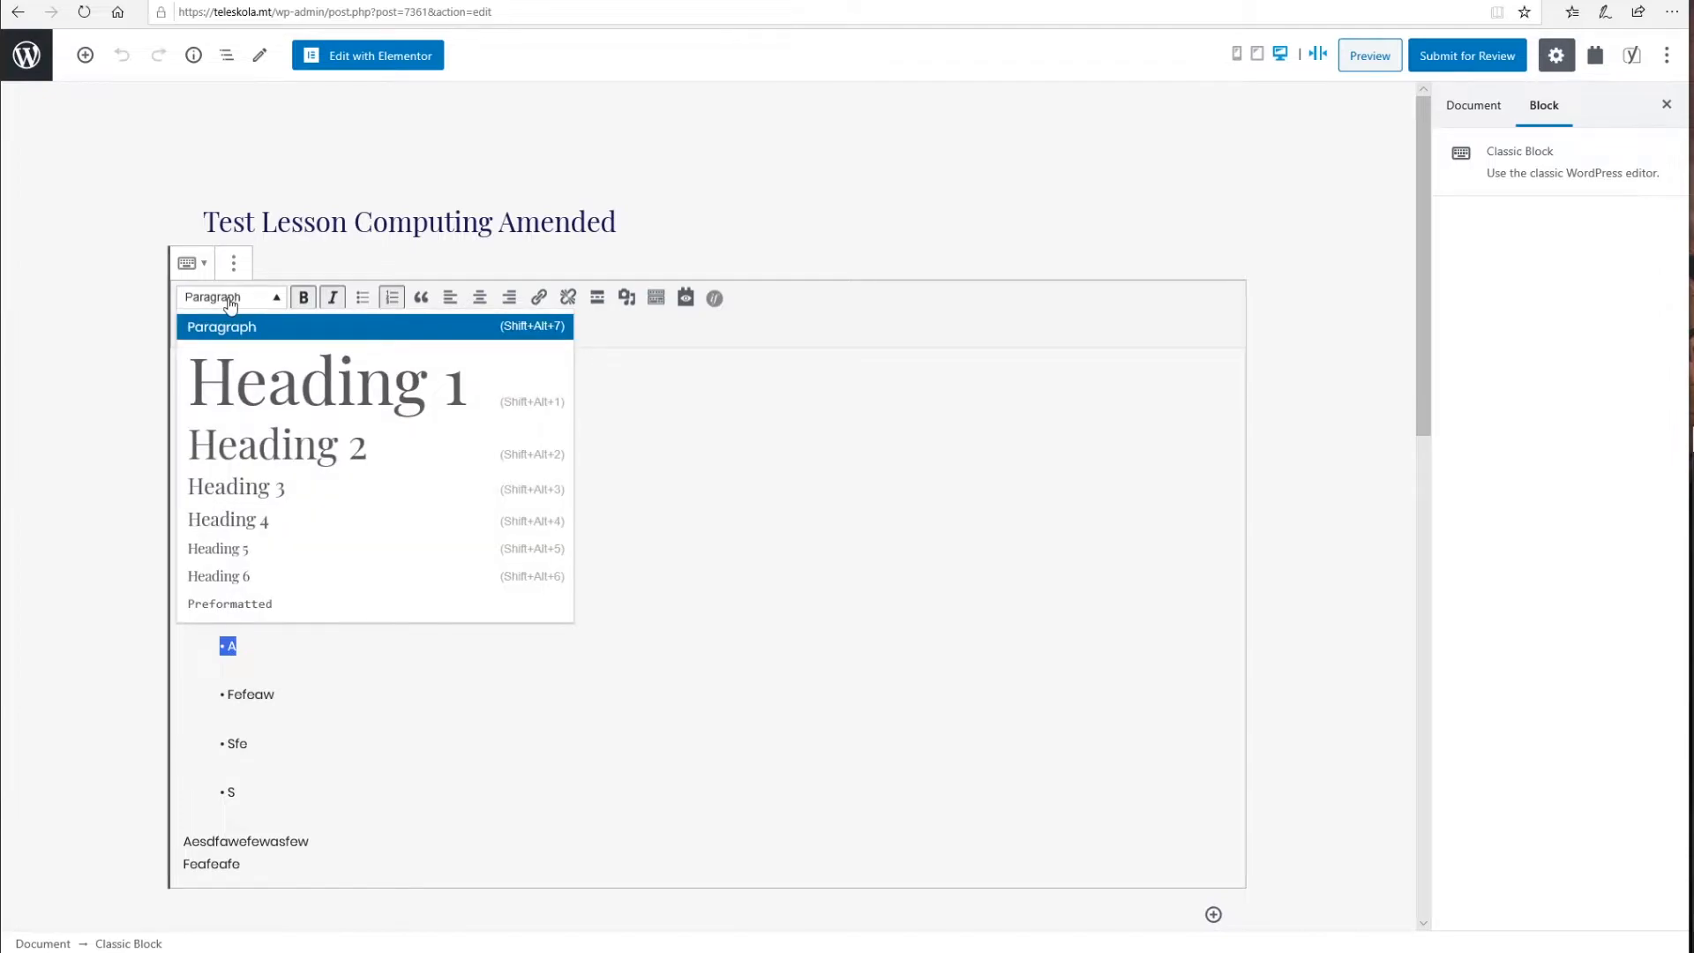
{"action": "left_click", "coordinate": [269, 328]}
{"action": "left_click", "coordinate": [395, 486]}
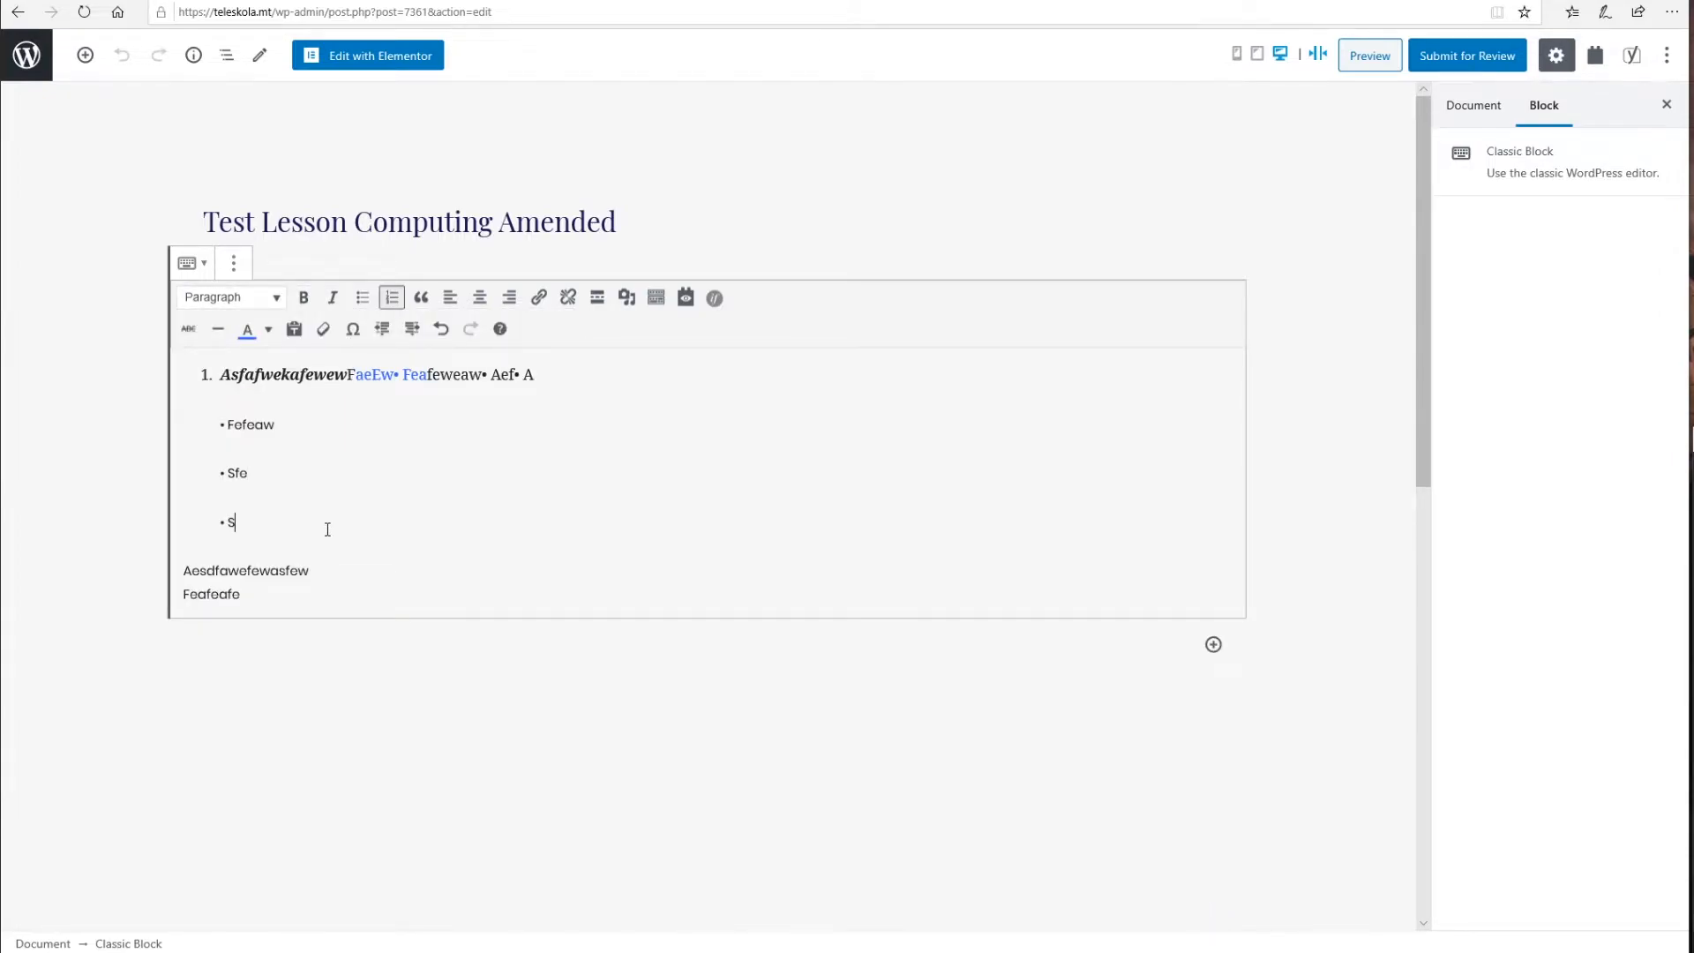
Step: Add a paragraph below the numbered list reading CLICK HERE TO GO TO THE WEBSITE
{"action": "key", "text": "Return"}
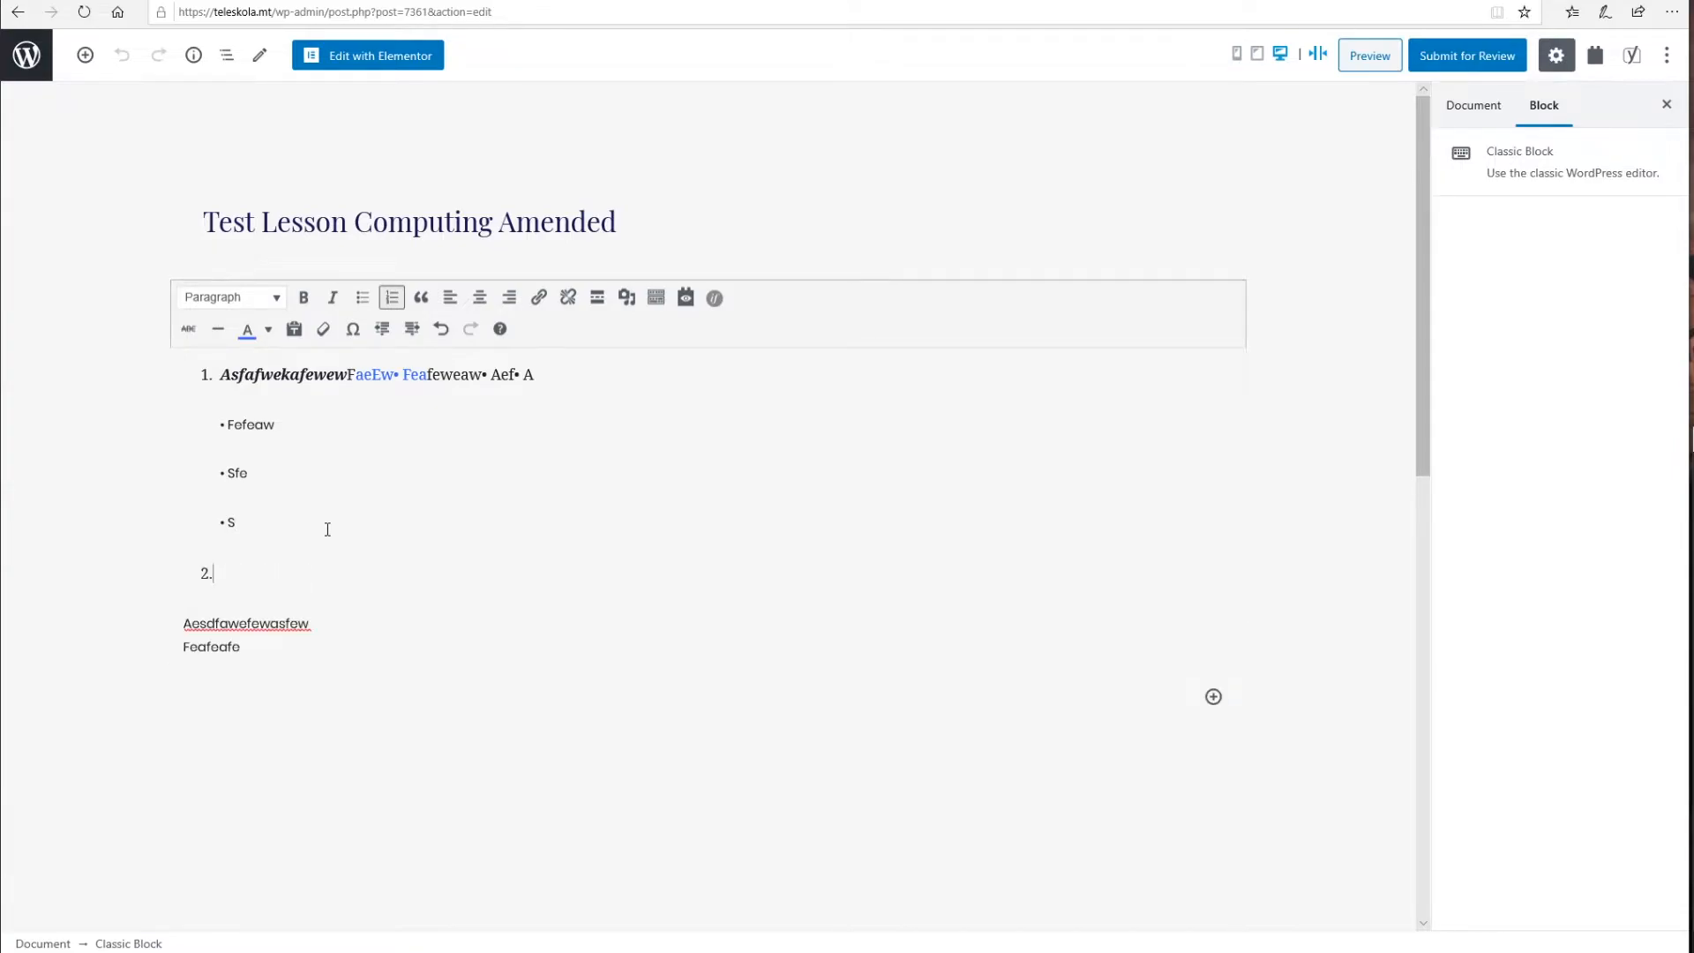
{"action": "key", "text": "BackSpace"}
{"action": "key", "text": "BackSpace"}
{"action": "key", "text": "Return"}
{"action": "key", "text": "BackSpace"}
{"action": "key", "text": "BackSpace"}
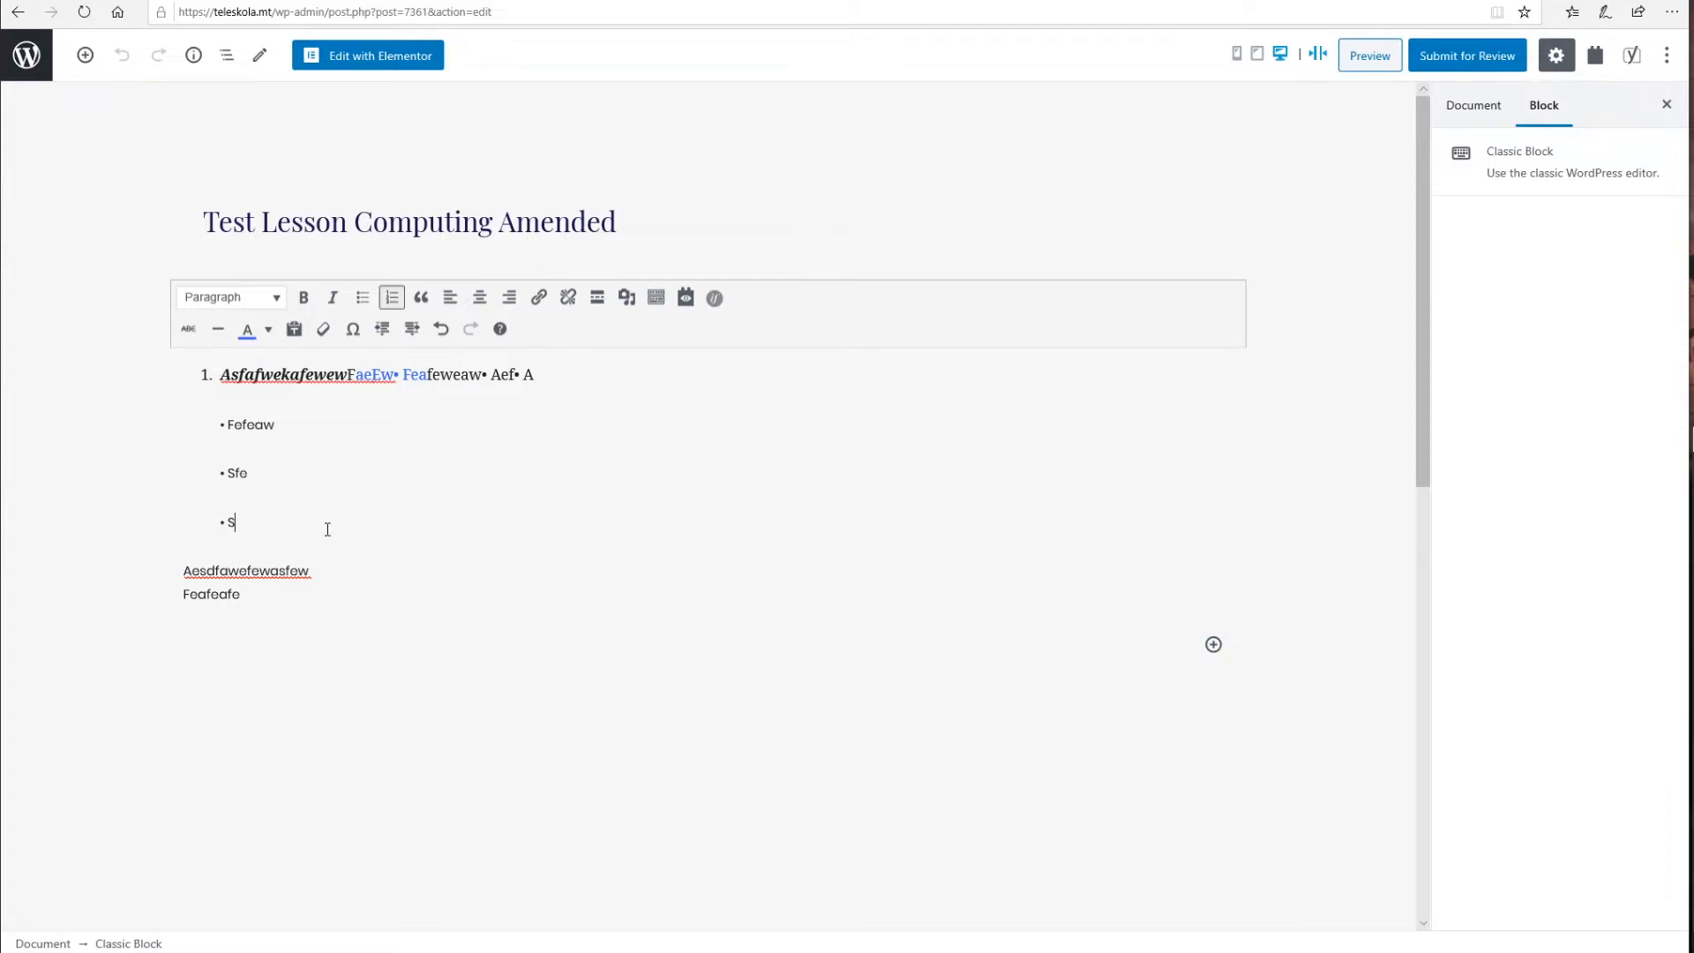
{"action": "key", "text": "Return"}
{"action": "key", "text": "BackSpace"}
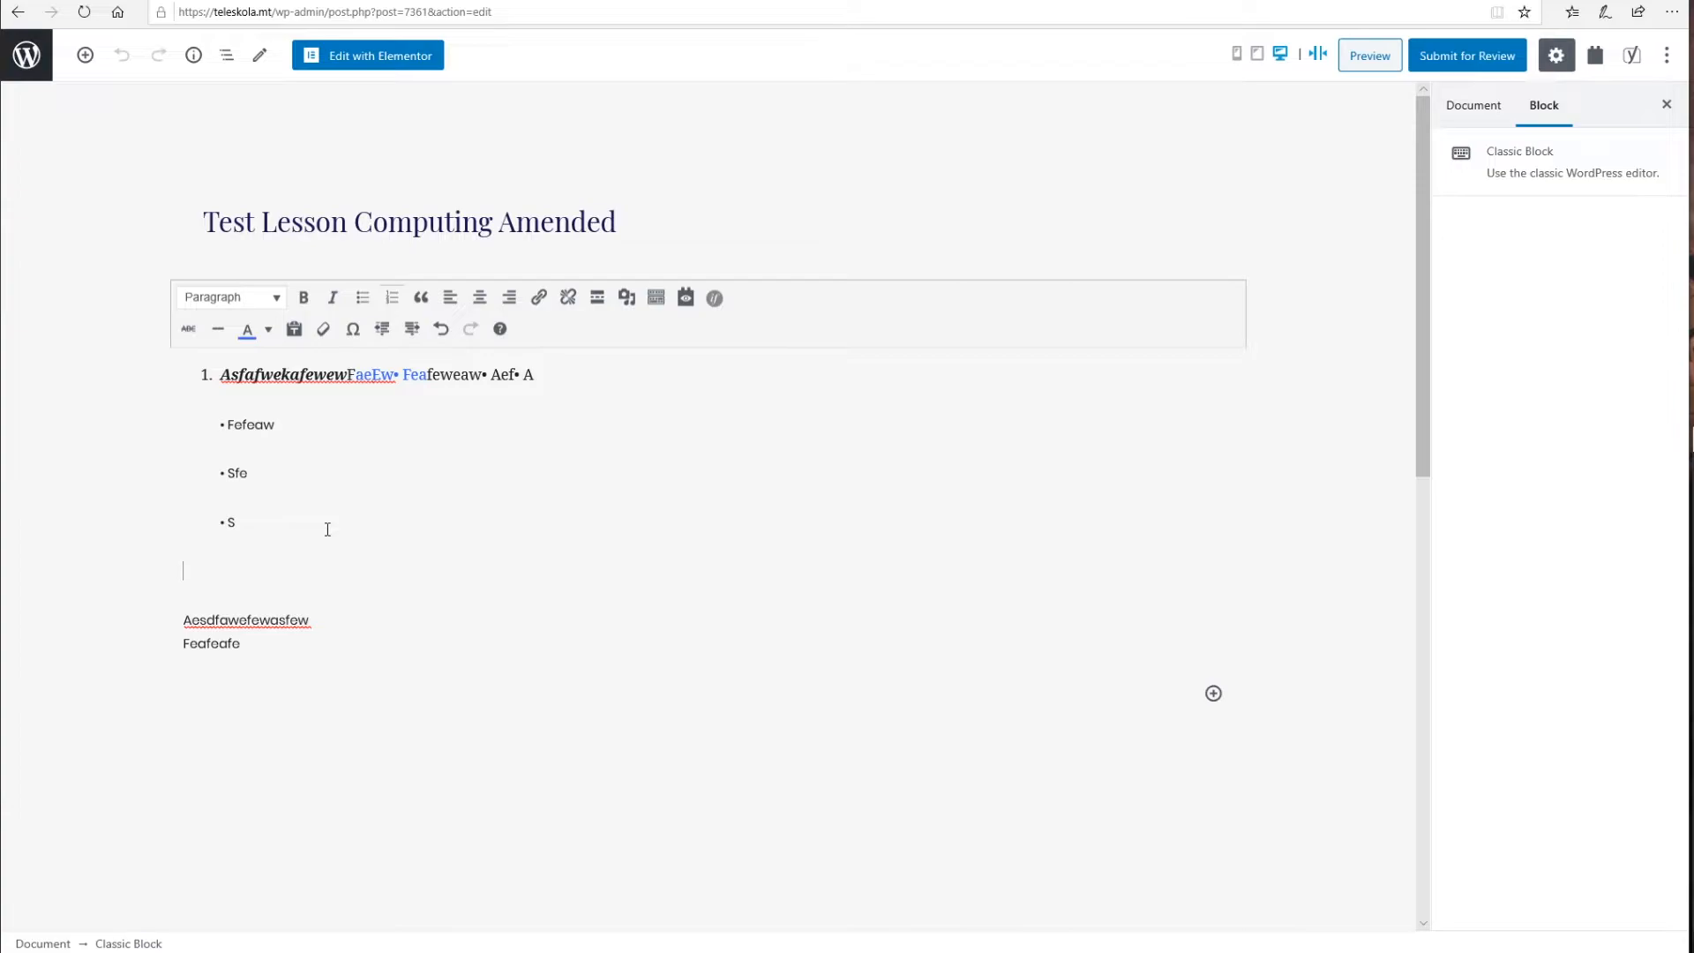
{"action": "type", "text": "CLICK HERE TO GO TO THE WEBSITE"}
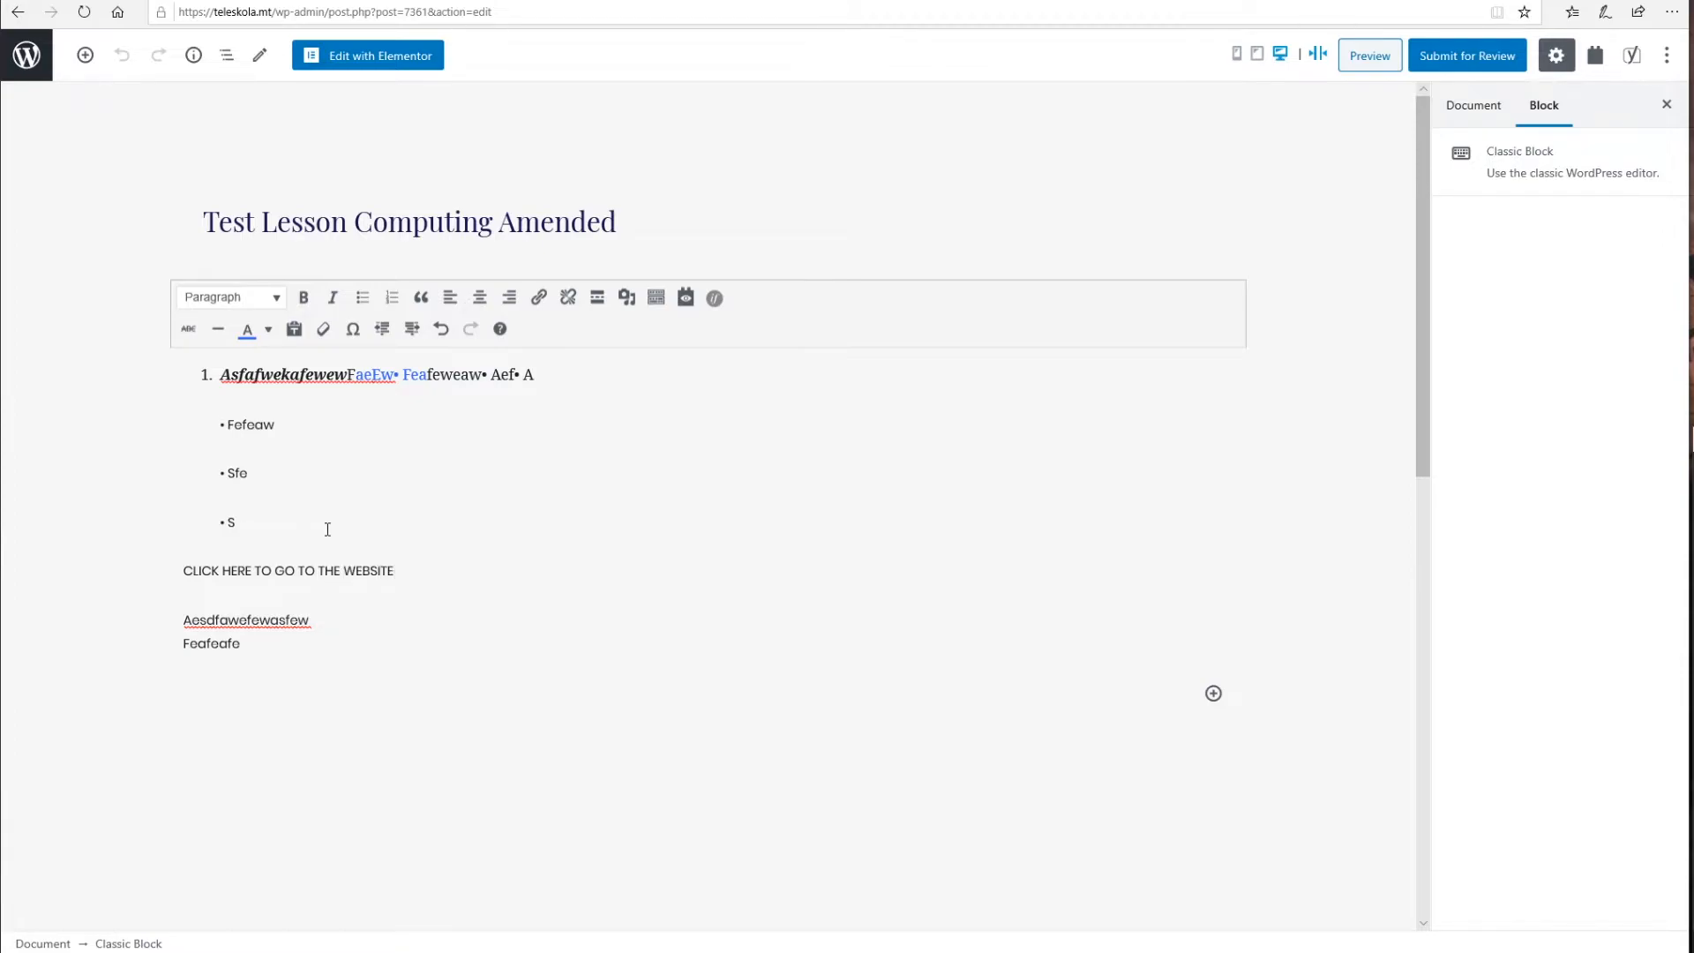
{"action": "key", "text": "shift+Left"}
{"action": "key", "text": "shift+Left"}
{"action": "key", "text": "shift+Left"}
{"action": "key", "text": "shift+Left"}
{"action": "key", "text": "shift+Left"}
{"action": "key", "text": "shift+Left"}
{"action": "key", "text": "shift+Left"}
{"action": "key", "text": "shift+Left"}
{"action": "key", "text": "shift+Left"}
{"action": "key", "text": "shift+Left"}
{"action": "key", "text": "shift+Left"}
{"action": "key", "text": "shift+Left"}
{"action": "key", "text": "shift+Left"}
{"action": "key", "text": "shift+Left"}
{"action": "key", "text": "shift+Left"}
{"action": "key", "text": "shift+Left"}
{"action": "key", "text": "shift+Left"}
{"action": "key", "text": "shift+Left"}
{"action": "key", "text": "shift+Left"}
{"action": "key", "text": "shift+Left"}
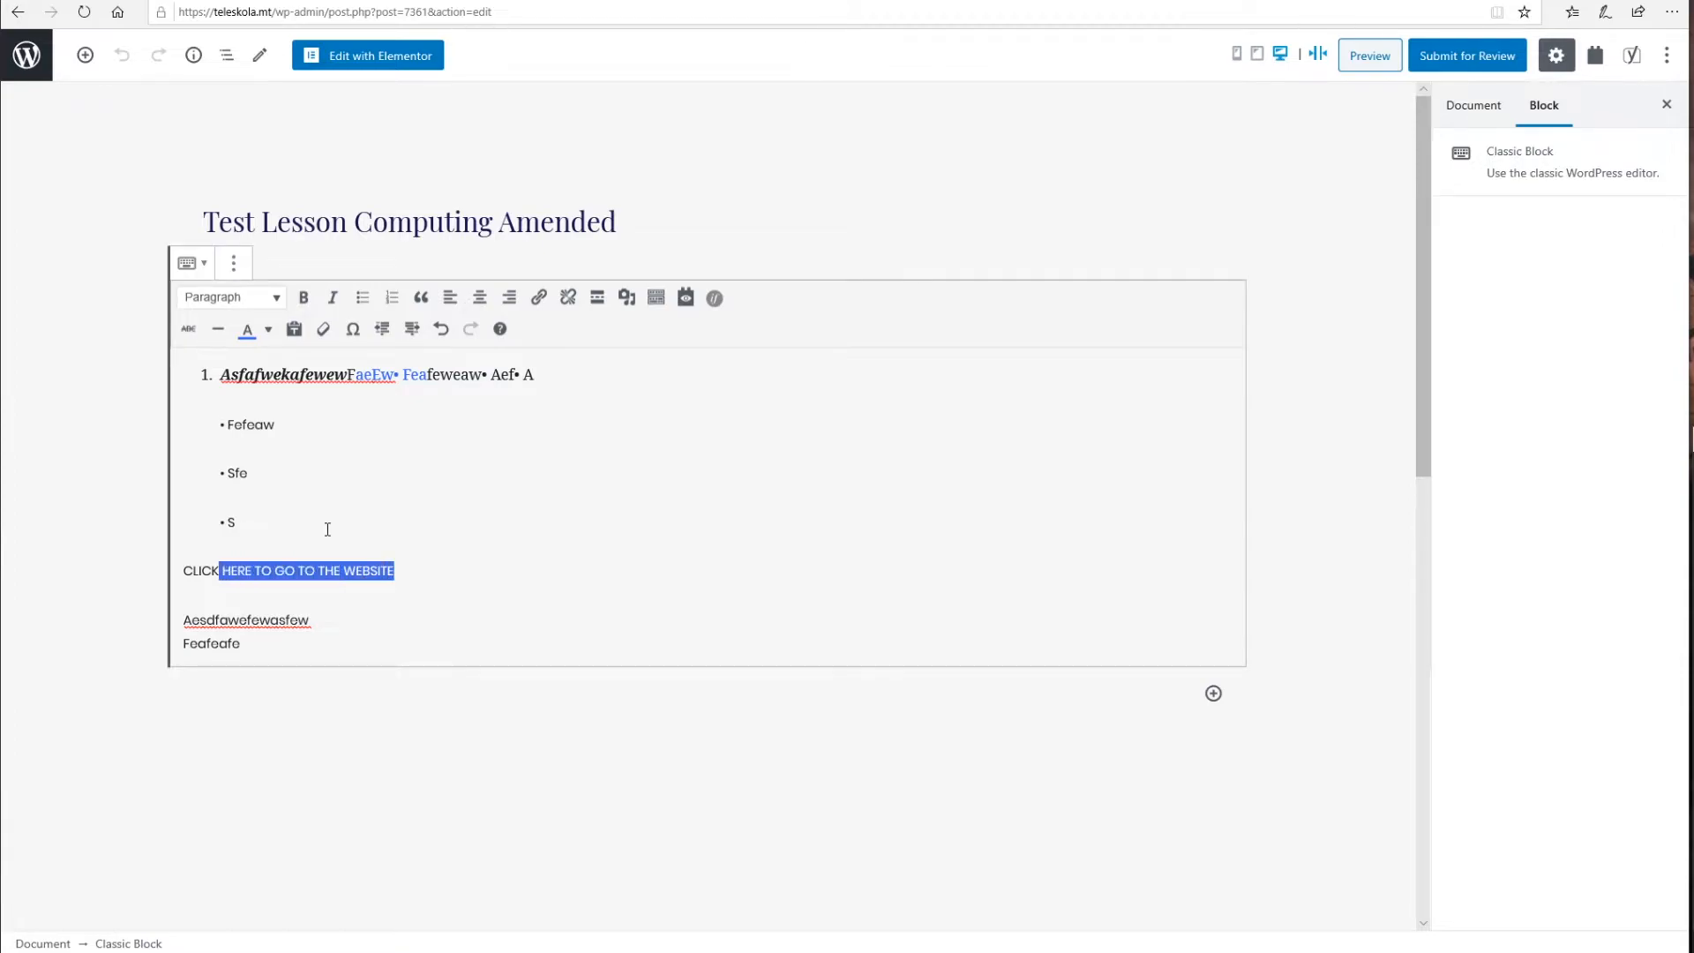
{"action": "left_click", "coordinate": [327, 530]}
{"action": "left_click_drag", "start_coordinate": [183, 571], "coordinate": [410, 576]}
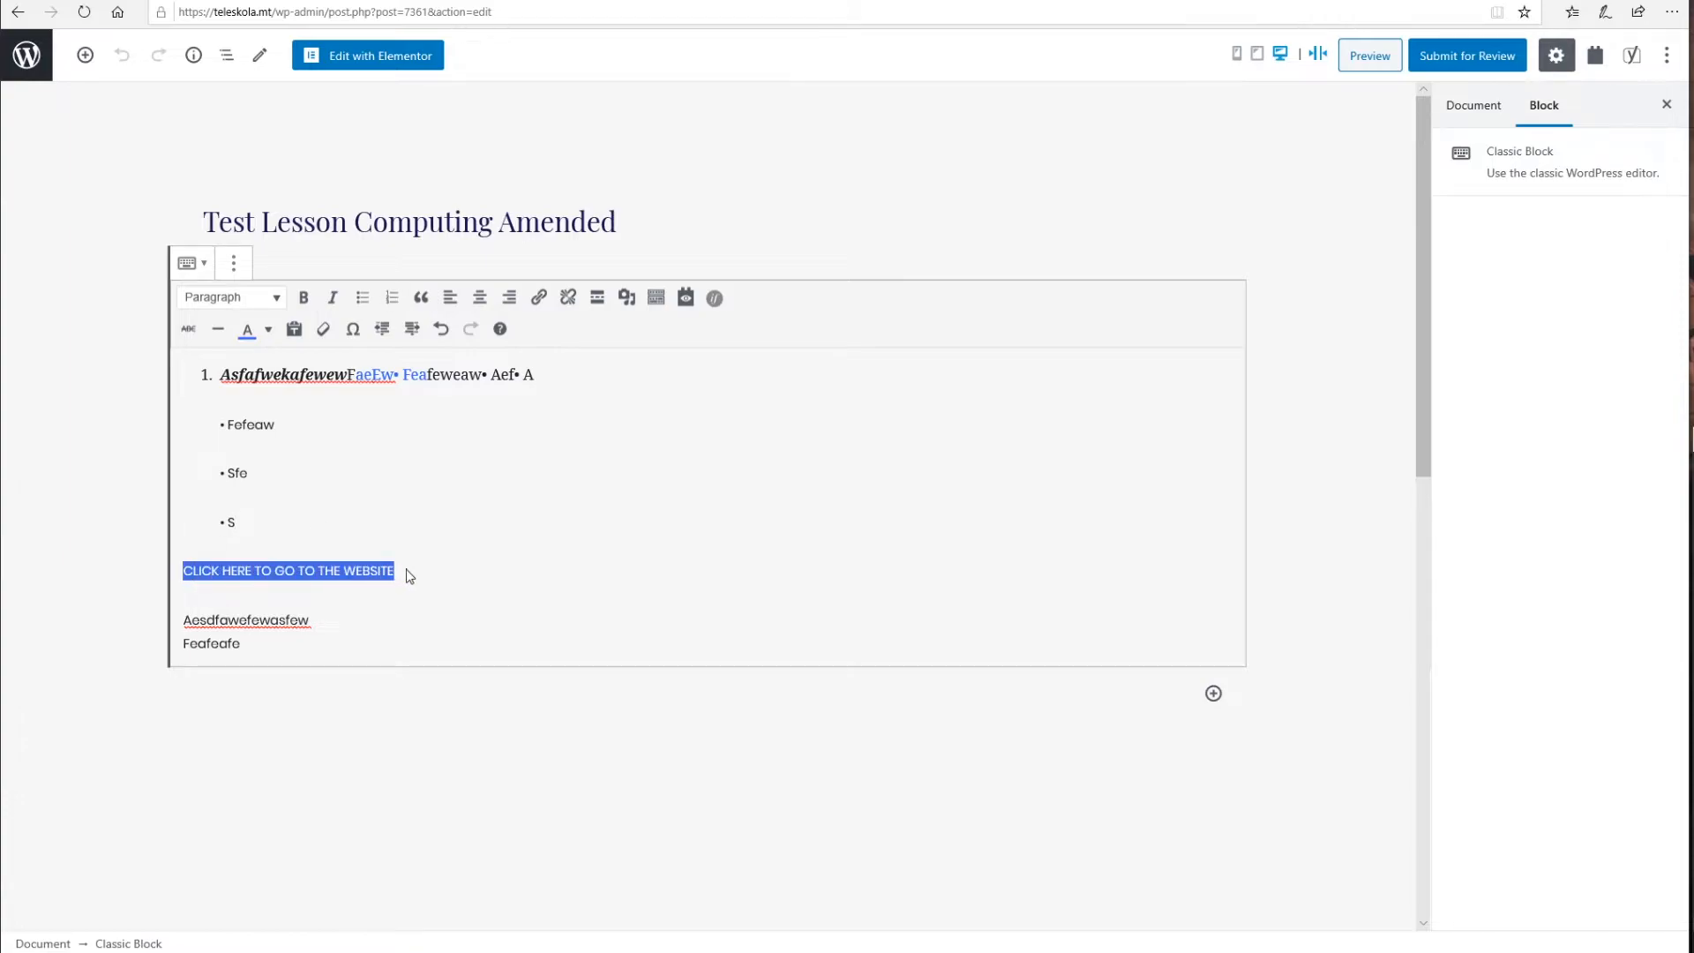
{"action": "left_click", "coordinate": [541, 303]}
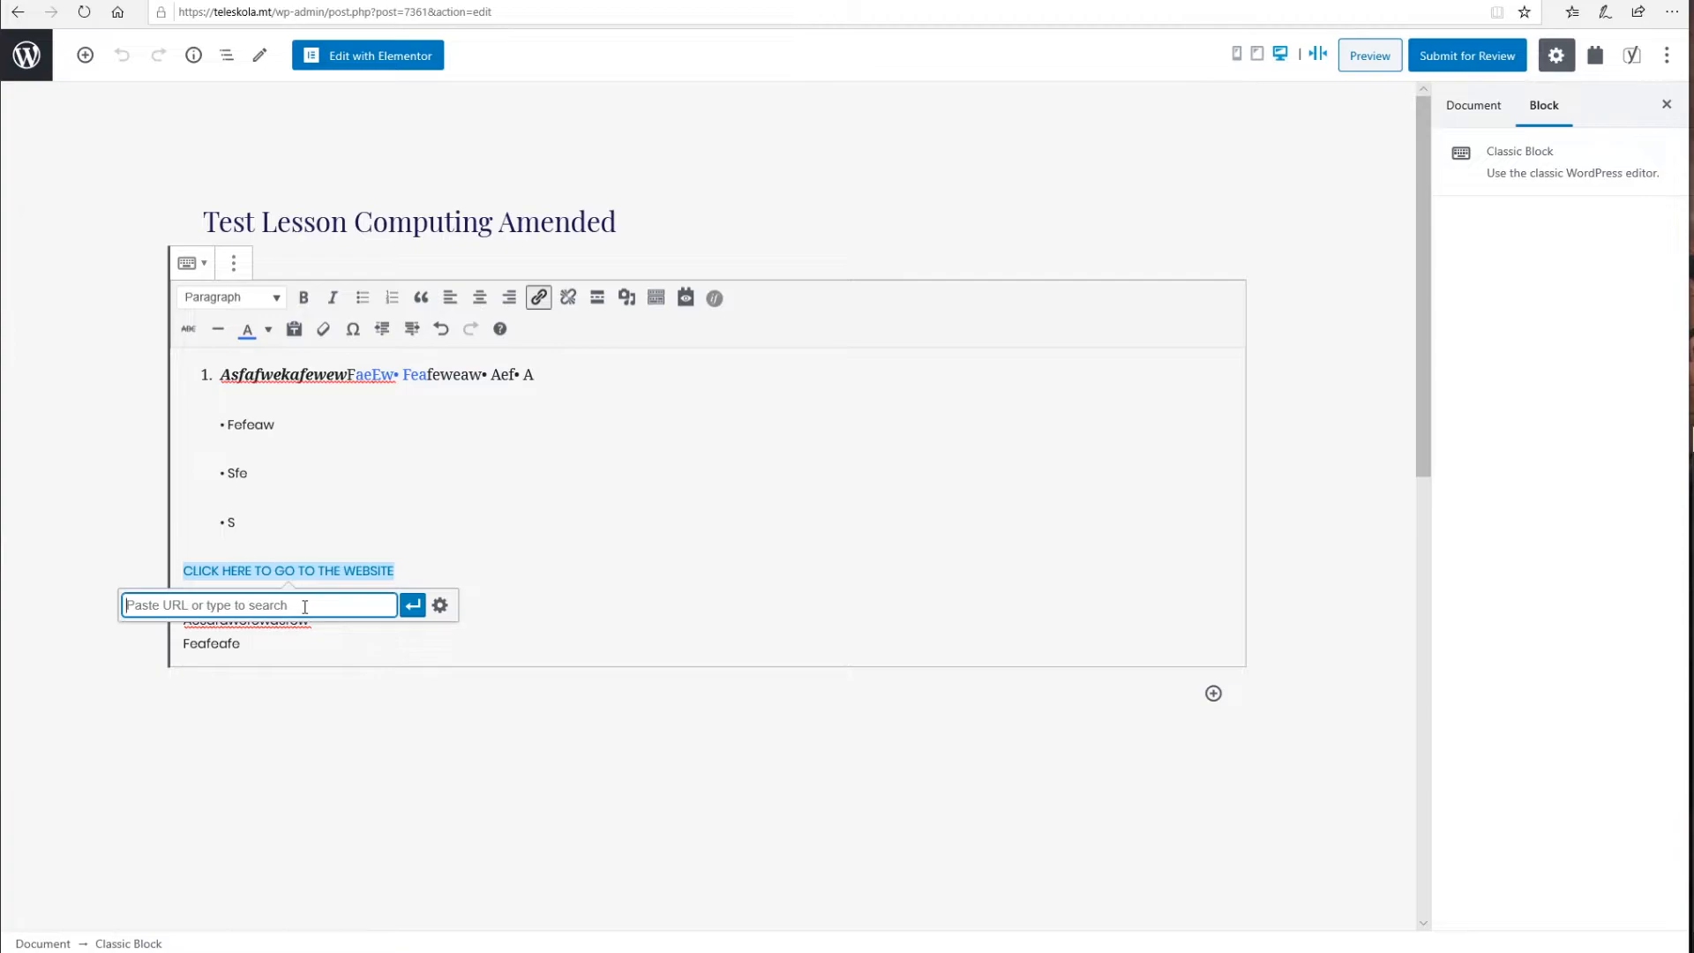
{"action": "type", "text": "http://www.google.com"}
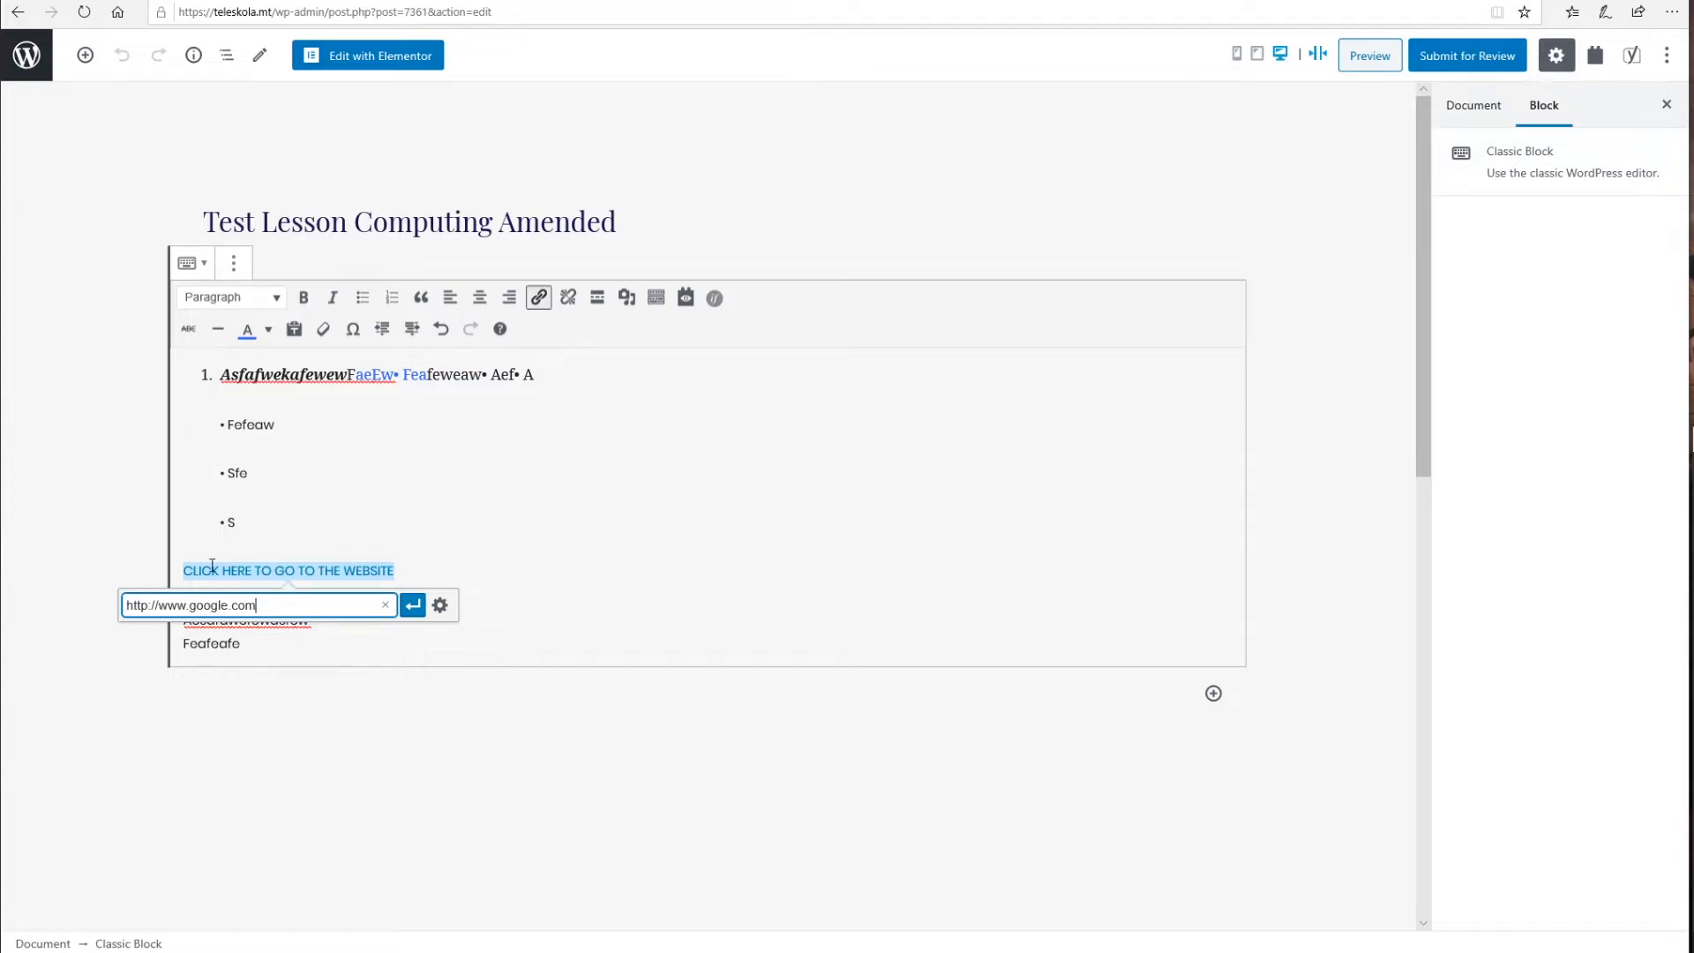
{"action": "left_click_drag", "start_coordinate": [269, 605], "coordinate": [63, 597]}
{"action": "left_click", "coordinate": [296, 607]}
{"action": "left_click_drag", "start_coordinate": [295, 607], "coordinate": [148, 604]}
{"action": "left_click", "coordinate": [282, 609]}
{"action": "left_click_drag", "start_coordinate": [302, 608], "coordinate": [123, 596]}
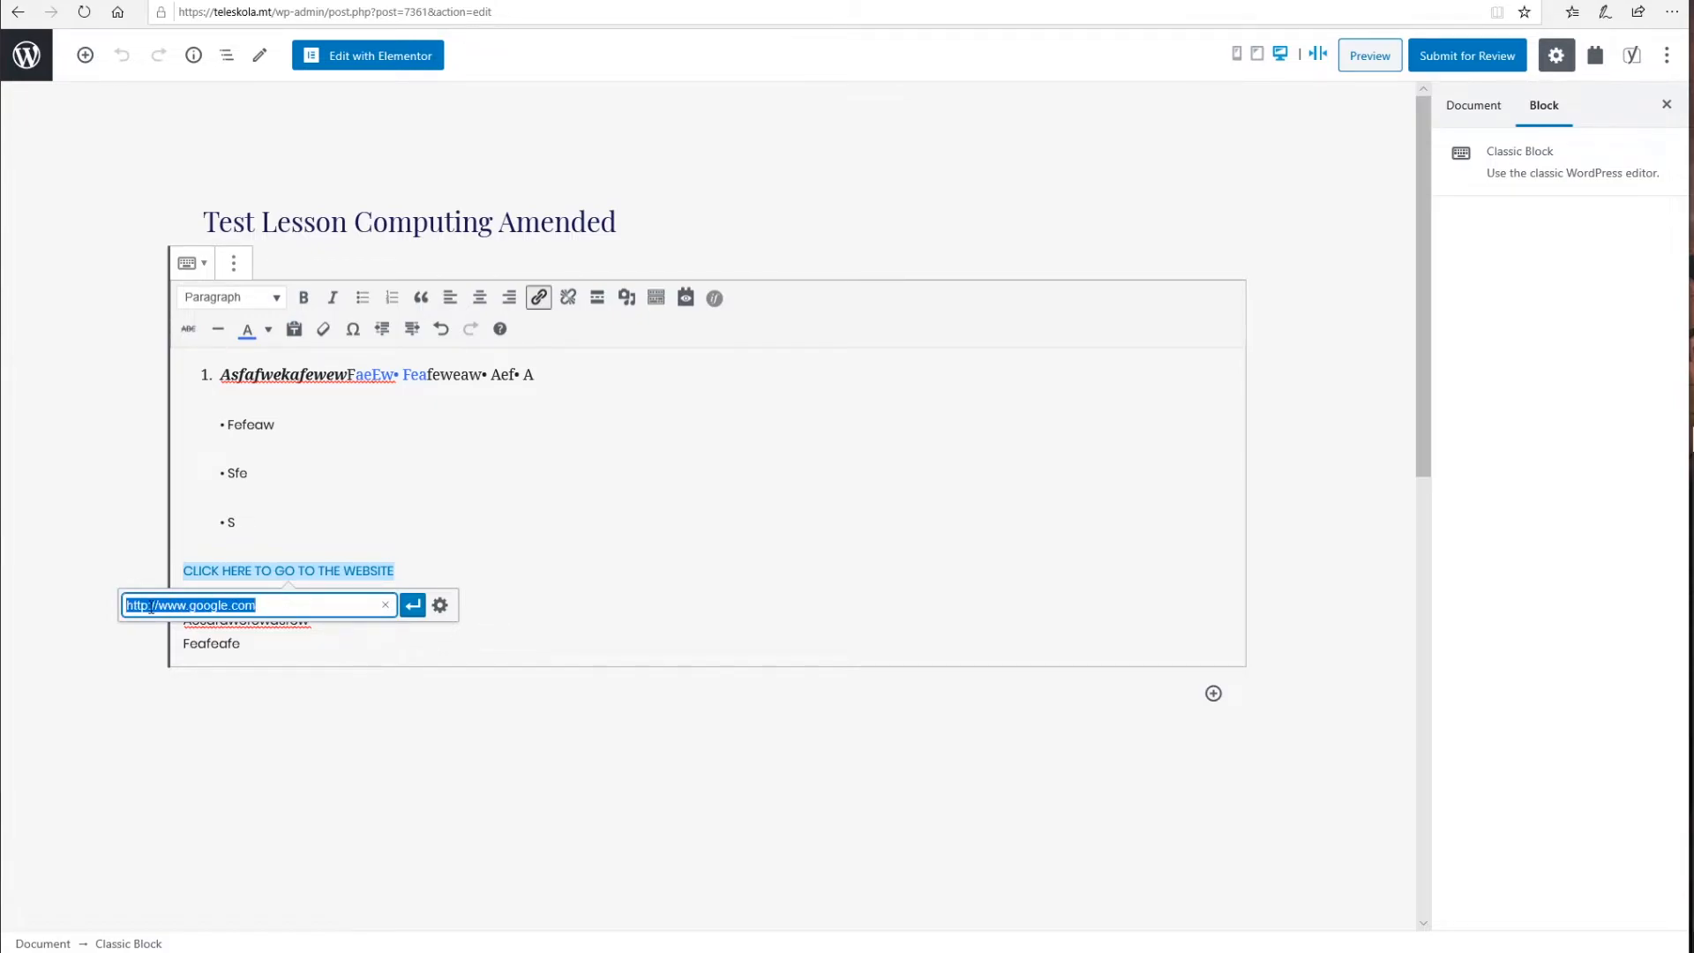
{"action": "left_click_drag", "start_coordinate": [277, 608], "coordinate": [130, 604]}
{"action": "left_click", "coordinate": [286, 607]}
{"action": "left_click_drag", "start_coordinate": [287, 606], "coordinate": [109, 604]}
Step: Set the website link to open in a new tab and apply the link settings
{"action": "left_click", "coordinate": [440, 607]}
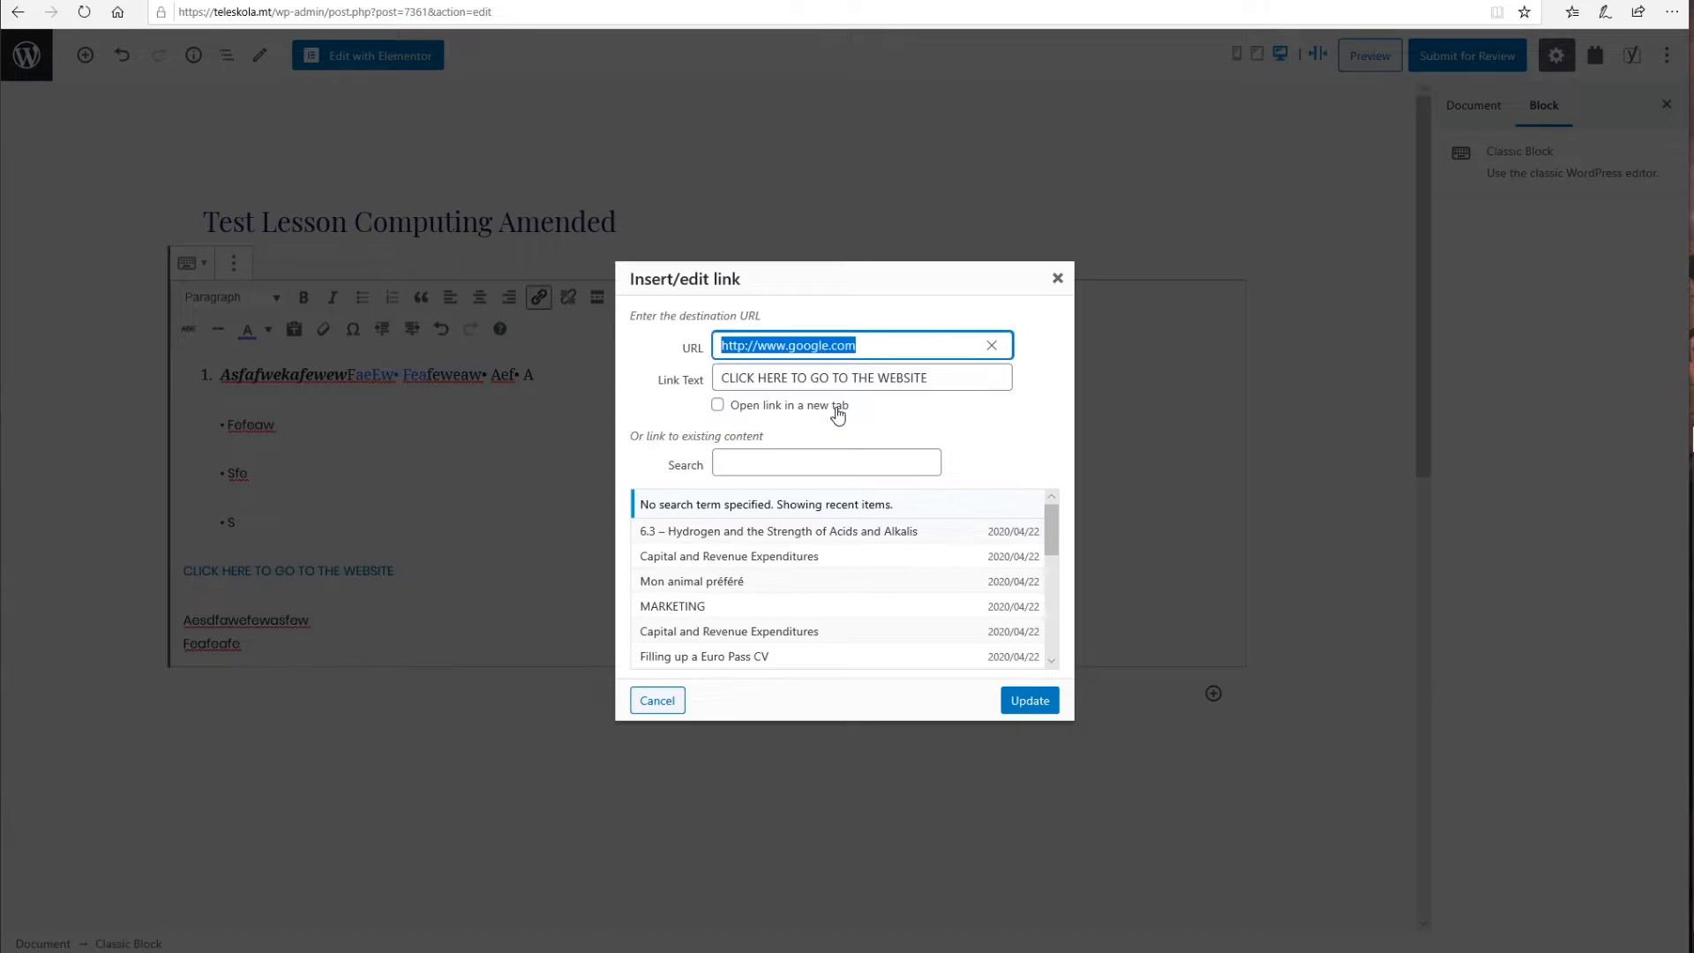
{"action": "left_click", "coordinate": [764, 413]}
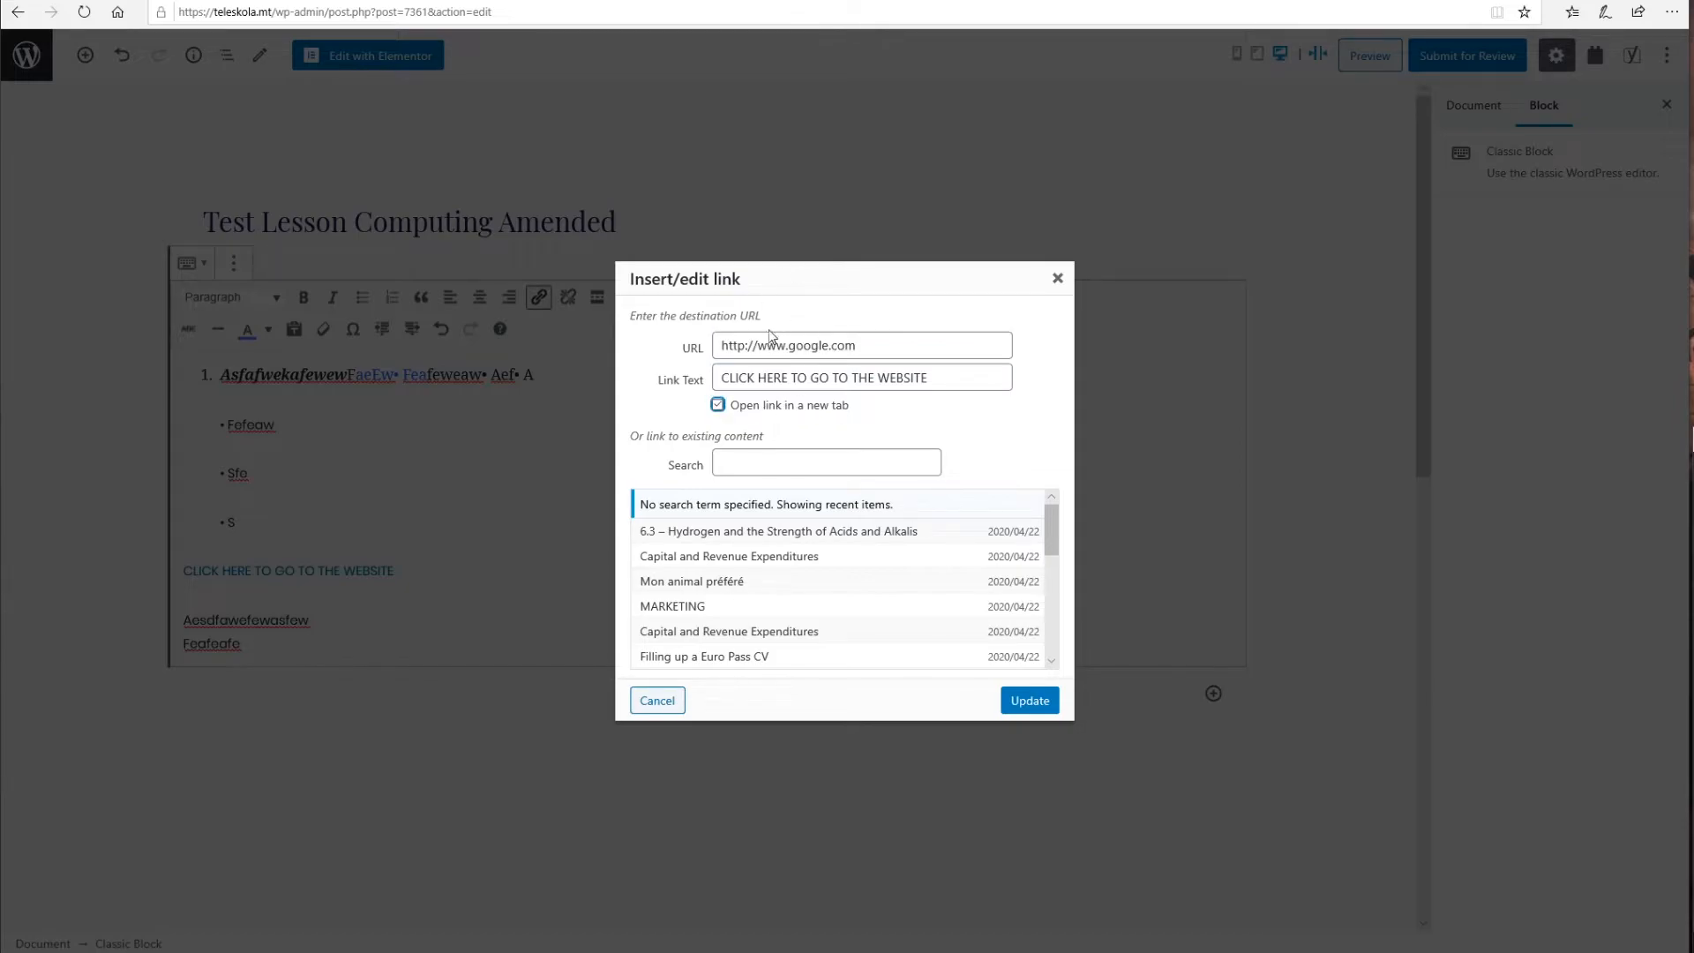
{"action": "left_click", "coordinate": [1032, 699]}
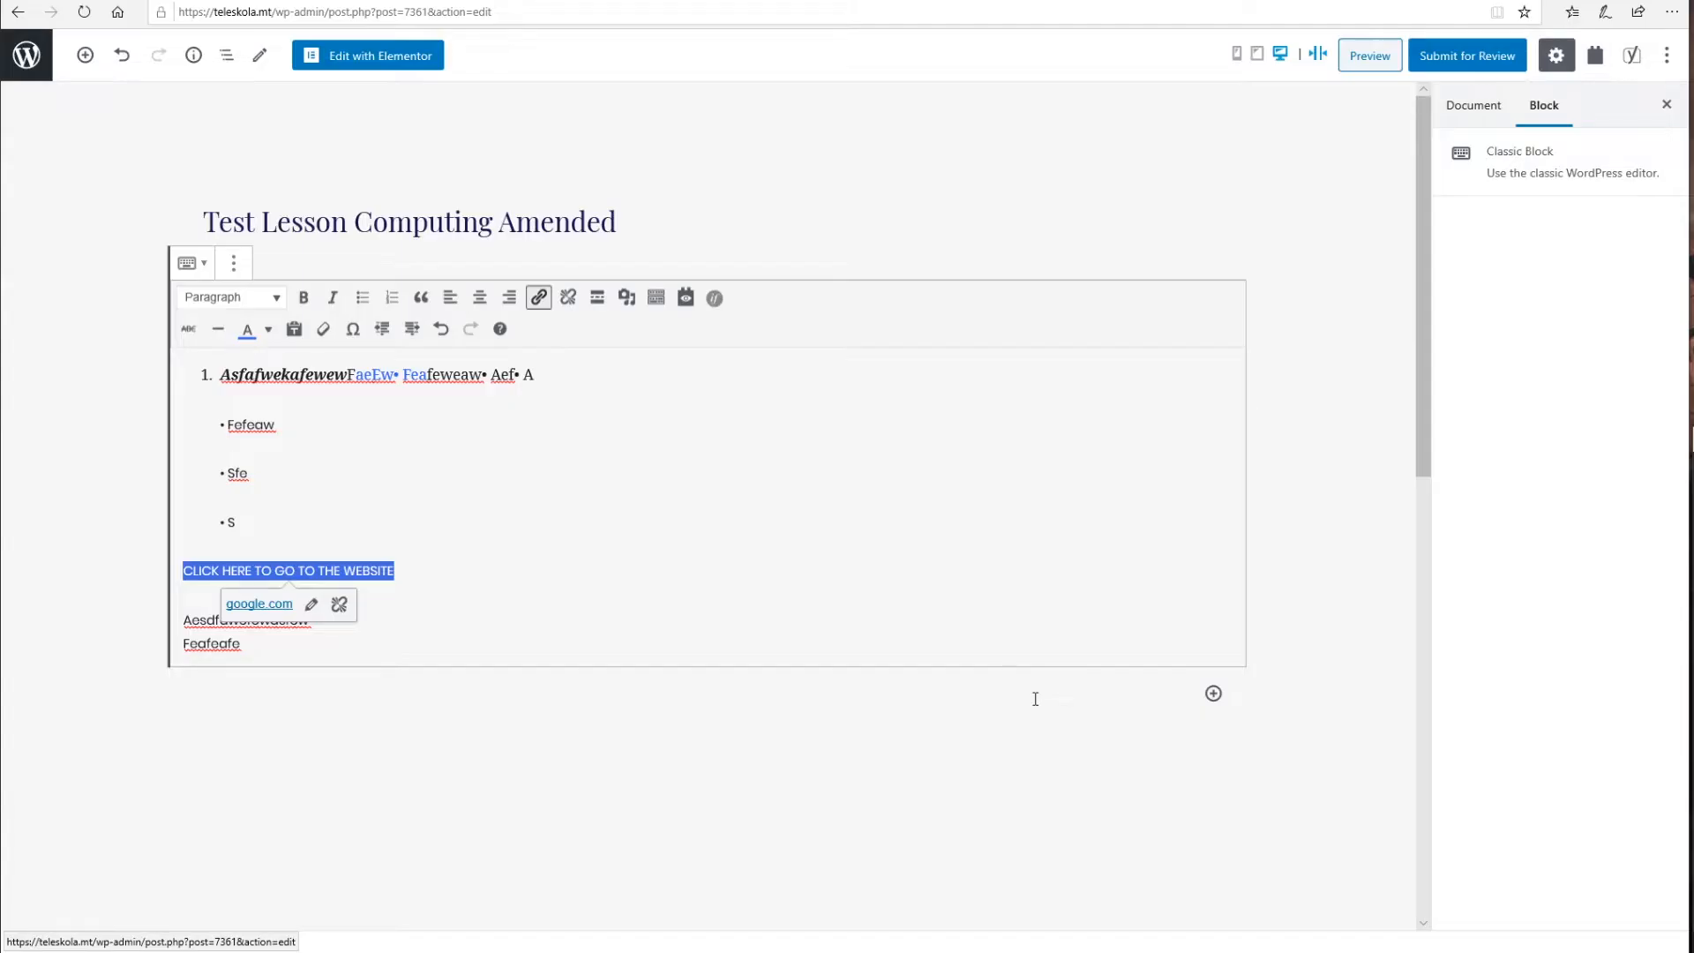
{"action": "left_click", "coordinate": [477, 488]}
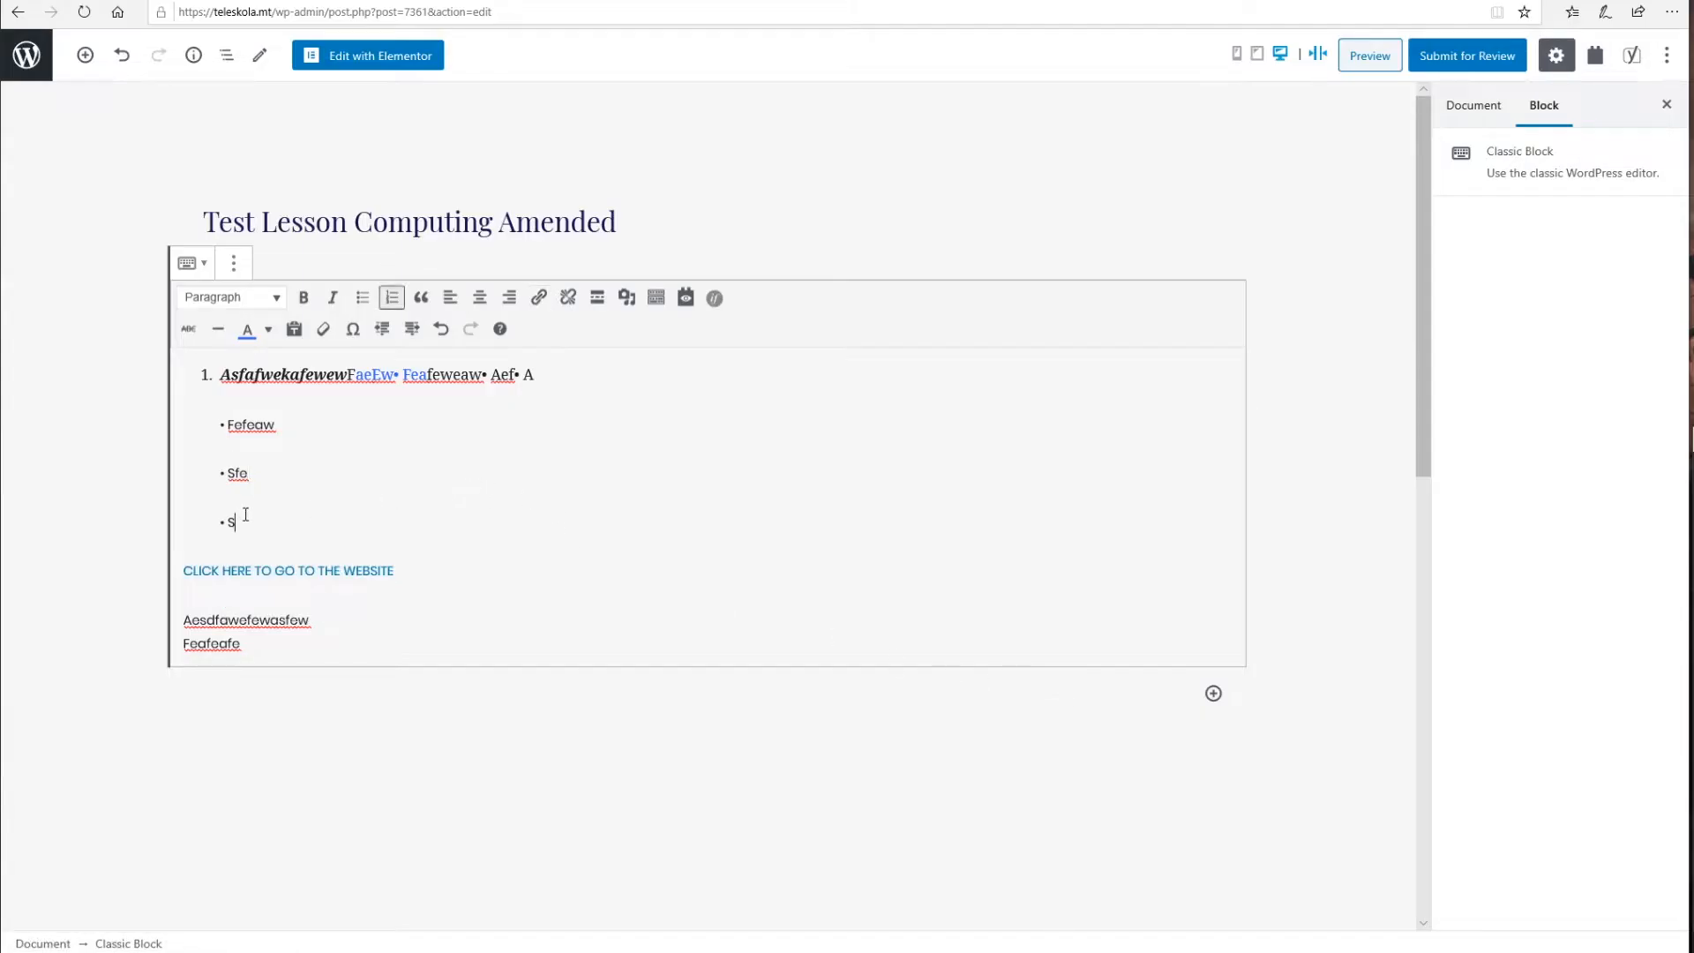
Step: Add a paragraph between the numbered list and the website link reading TEXT TO TURN INTO A LINK
{"action": "key", "text": "Return"}
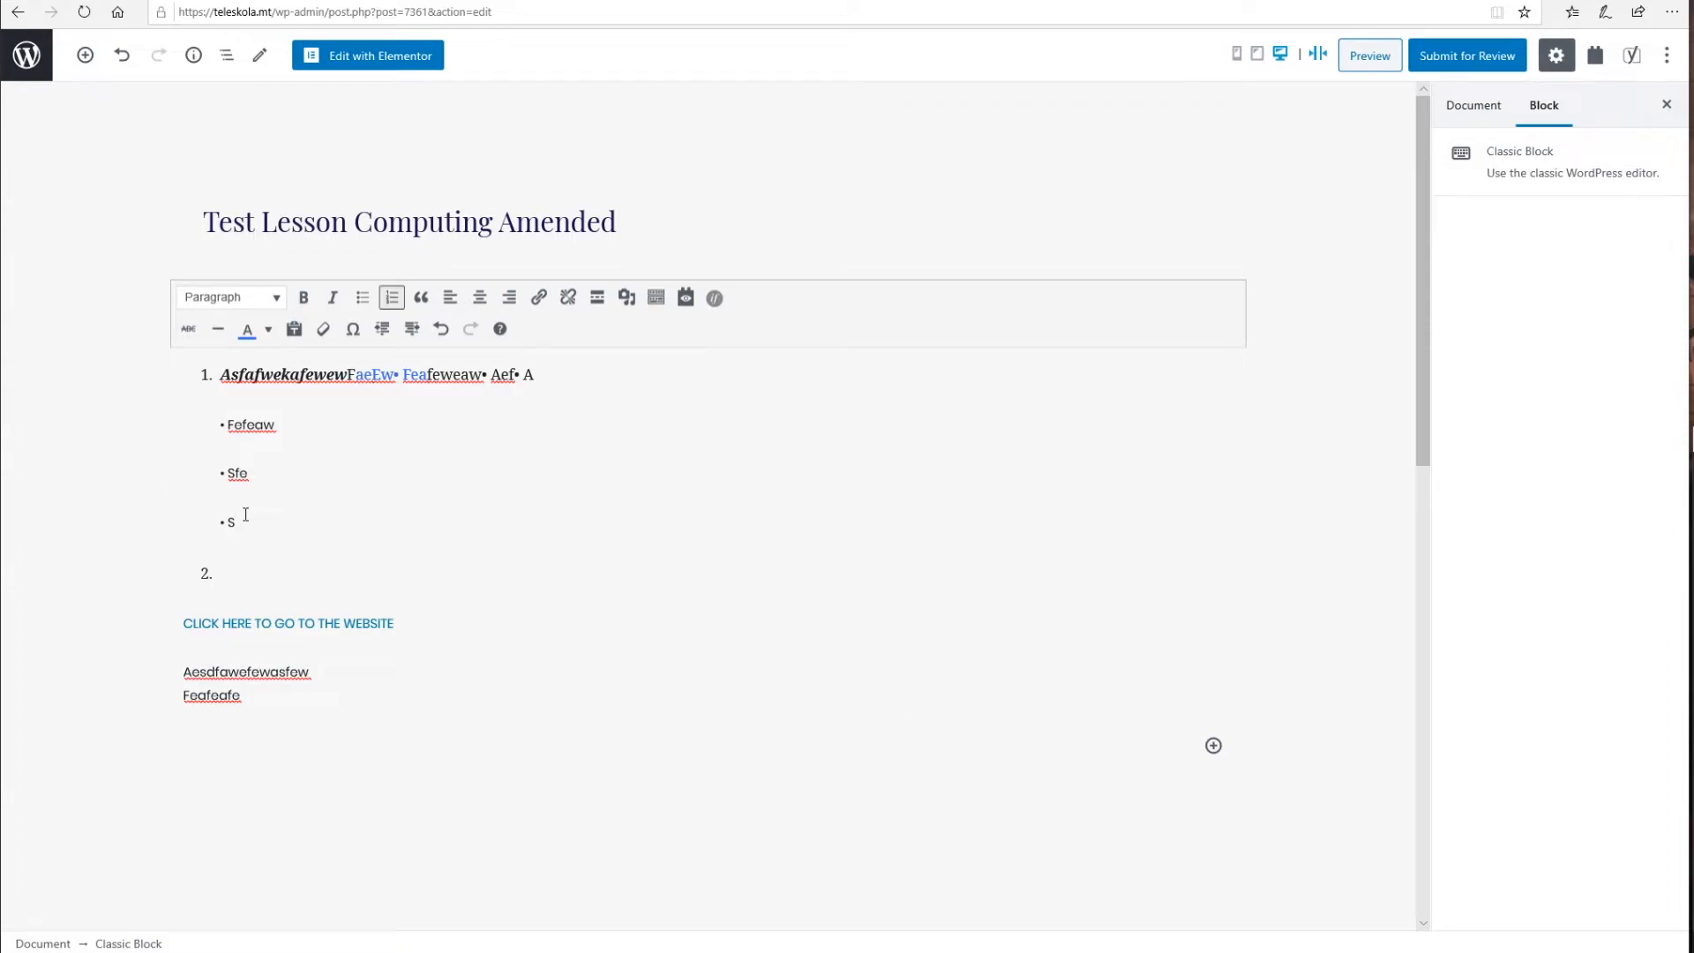
{"action": "key", "text": "BackSpace"}
{"action": "key", "text": "Return"}
{"action": "key", "text": "Return"}
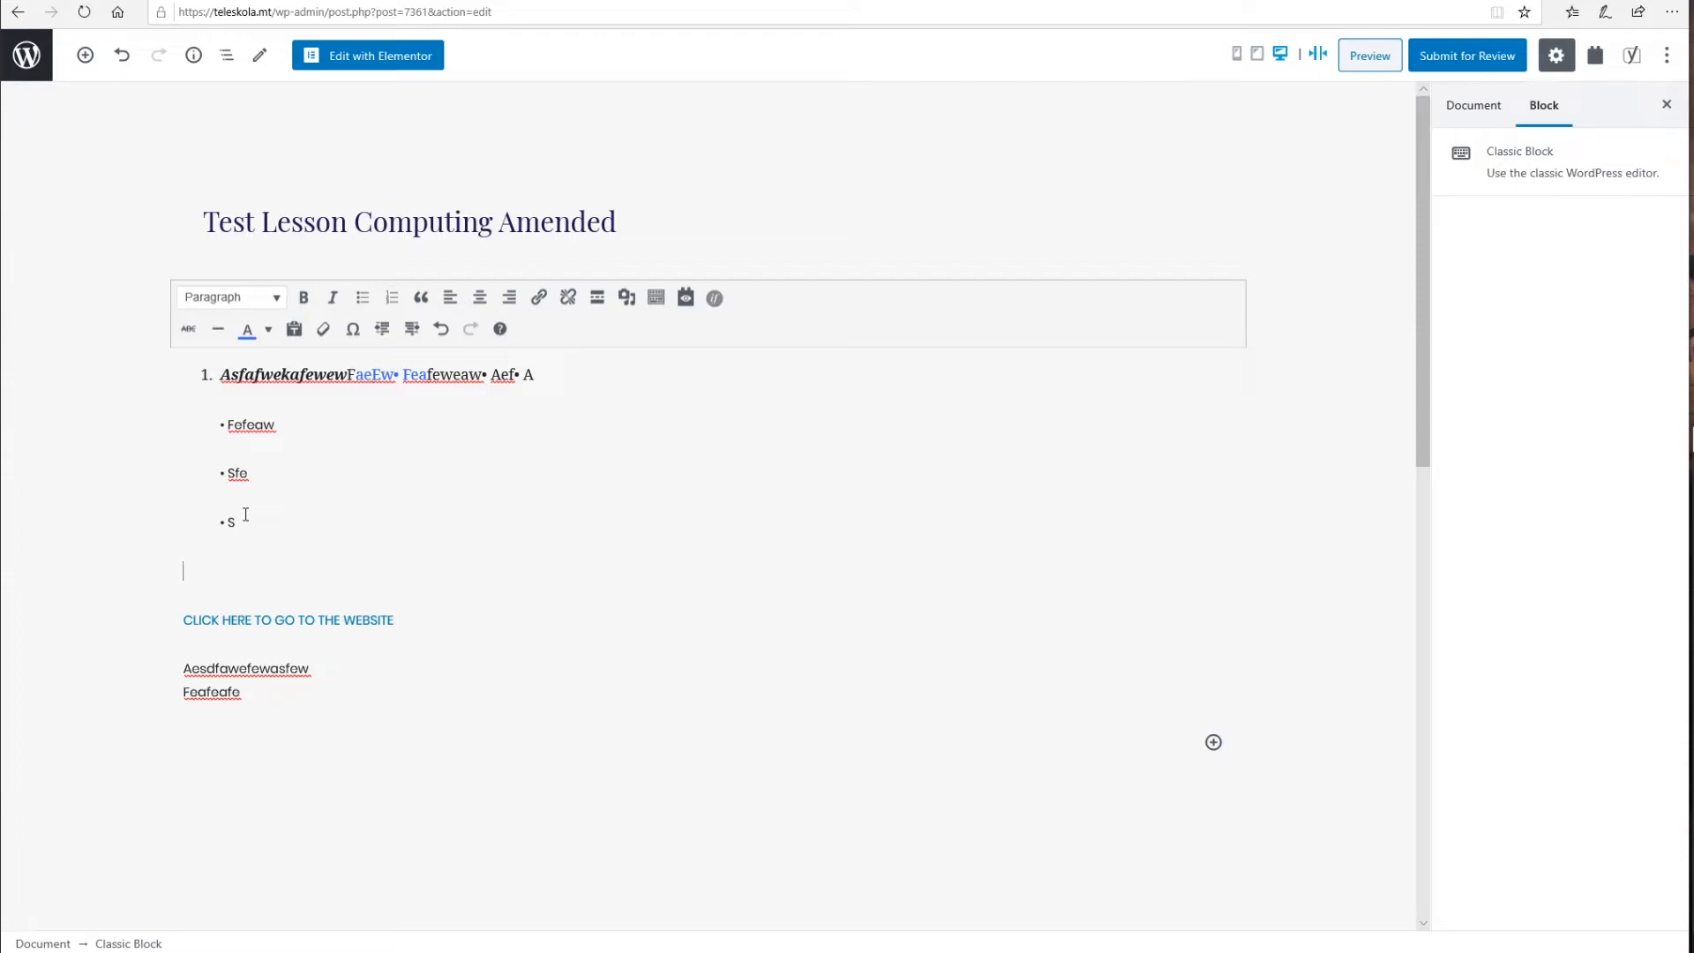
{"action": "type", "text": "TEXT TO TUREN"}
{"action": "key", "text": "BackSpace"}
{"action": "key", "text": "BackSpace"}
{"action": "type", "text": "N INTO A LINK"}
{"action": "key", "text": "shift+Left"}
{"action": "key", "text": "shift+Left"}
{"action": "key", "text": "shift+Left"}
{"action": "key", "text": "shift+Left"}
{"action": "key", "text": "shift+Left"}
{"action": "key", "text": "shift+Left"}
{"action": "key", "text": "shift+Left"}
{"action": "key", "text": "shift+Left"}
{"action": "key", "text": "shift+Left"}
{"action": "key", "text": "shift+Left"}
{"action": "key", "text": "shift+Left"}
{"action": "key", "text": "shift+Left"}
{"action": "key", "text": "shift+Left"}
{"action": "key", "text": "shift+Left"}
{"action": "key", "text": "shift+Left"}
{"action": "key", "text": "shift+Left"}
{"action": "key", "text": "shift+Left"}
{"action": "key", "text": "shift+Left"}
{"action": "key", "text": "shift+Left"}
{"action": "key", "text": "shift+Left"}
{"action": "key", "text": "shift+Left"}
{"action": "key", "text": "shift+Left"}
{"action": "key", "text": "shift+Left"}
{"action": "key", "text": "shift+Left"}
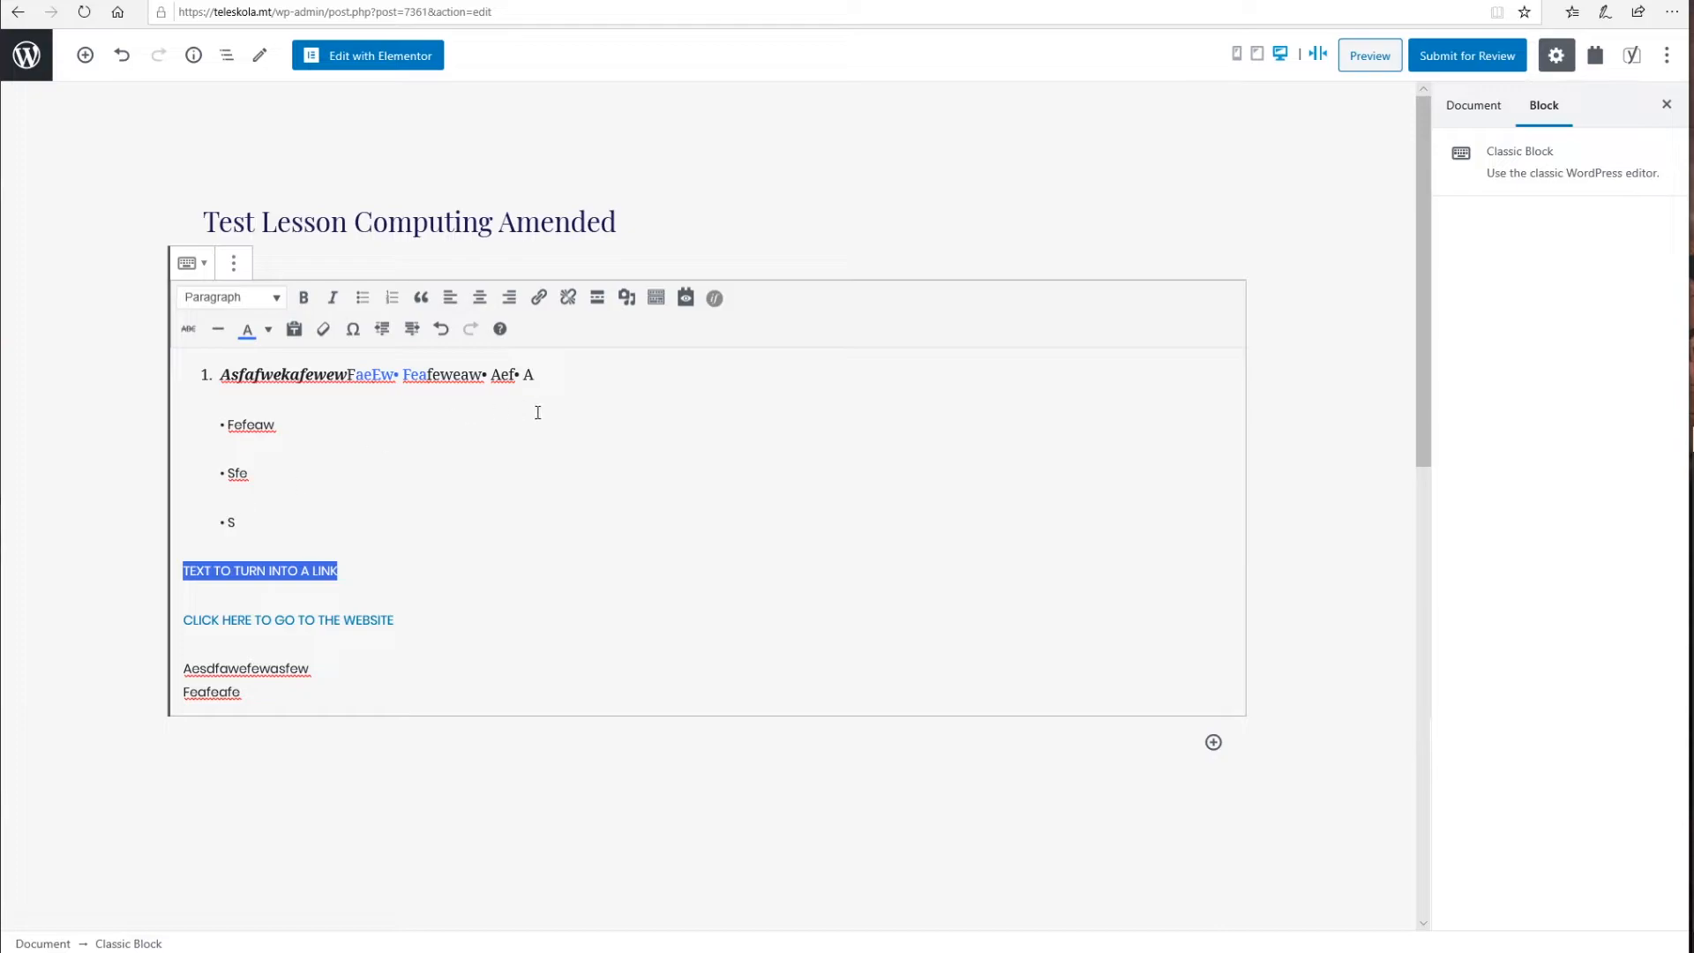
{"action": "left_click", "coordinate": [539, 298]}
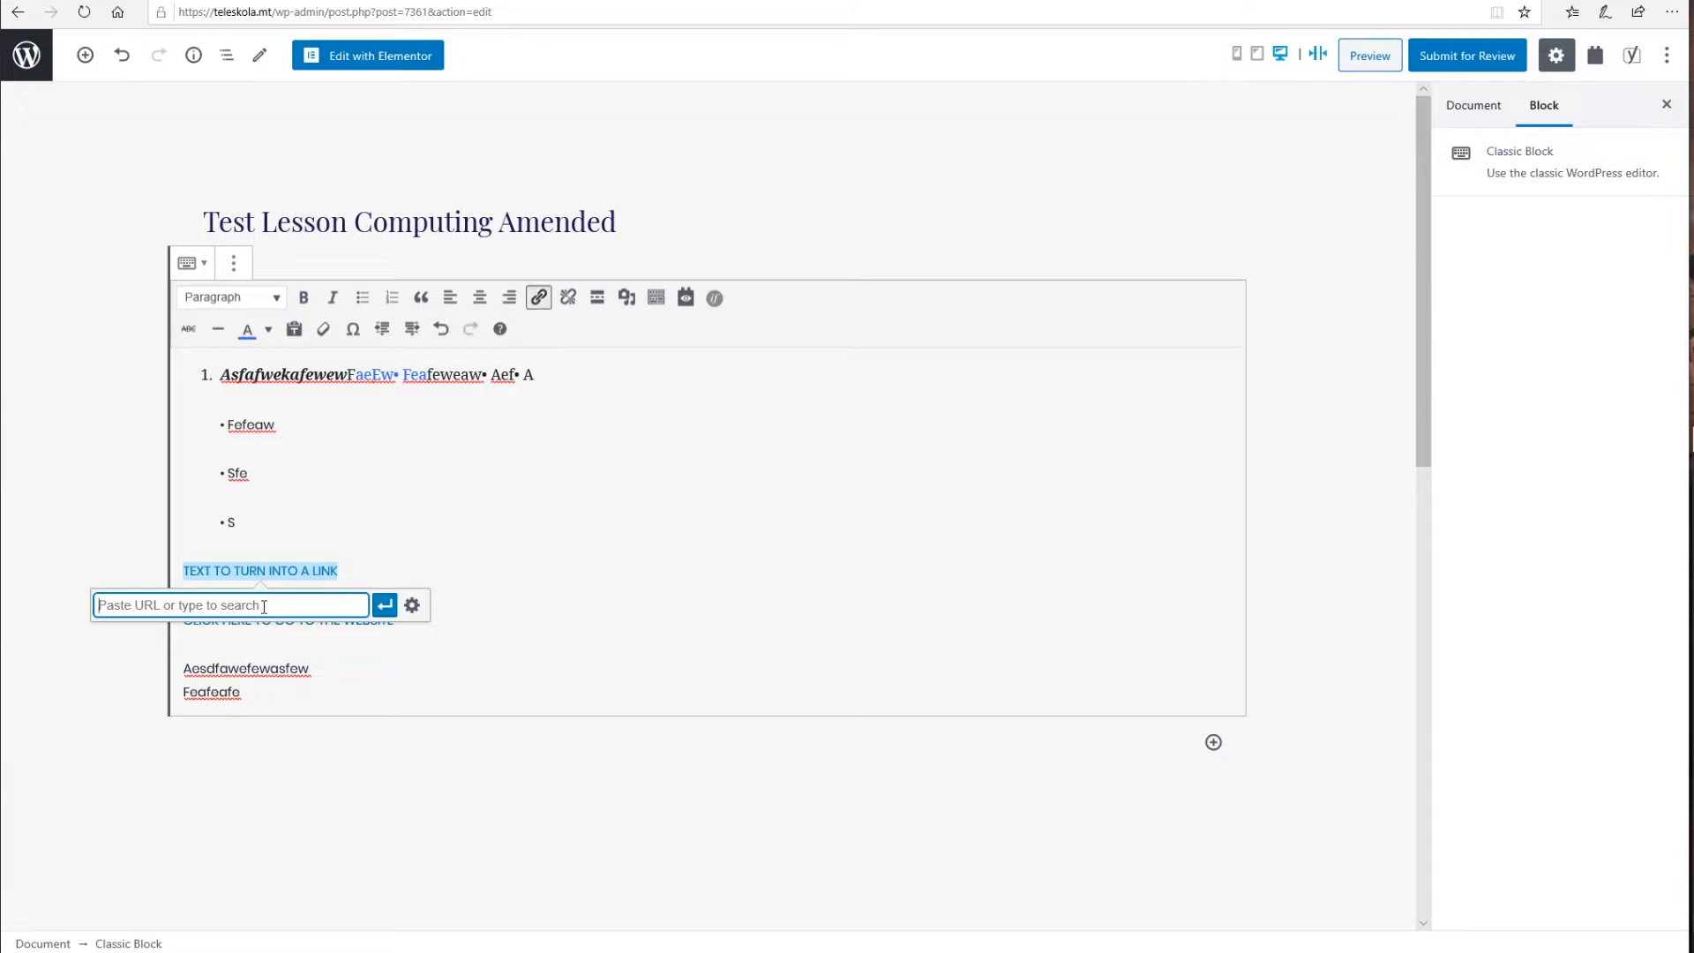
{"action": "left_click", "coordinate": [411, 606]}
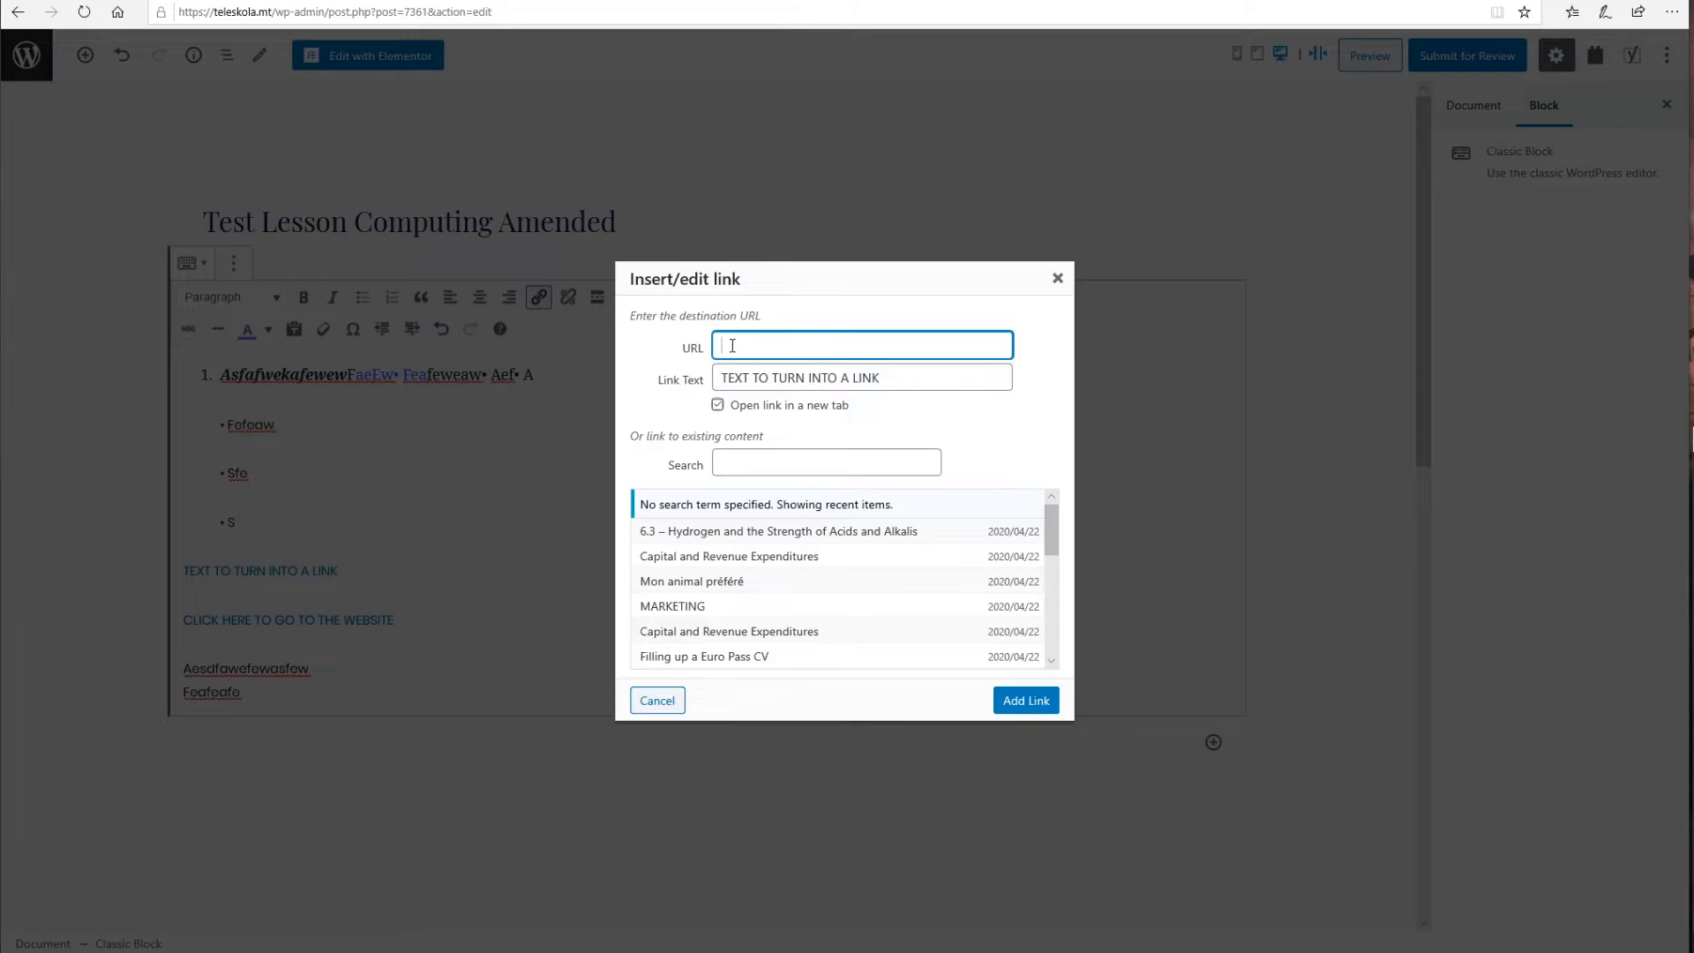
{"action": "type", "text": "http://www.google.co"}
{"action": "left_click", "coordinate": [757, 408]}
{"action": "double_click", "coordinate": [759, 408]}
{"action": "left_click", "coordinate": [713, 406]}
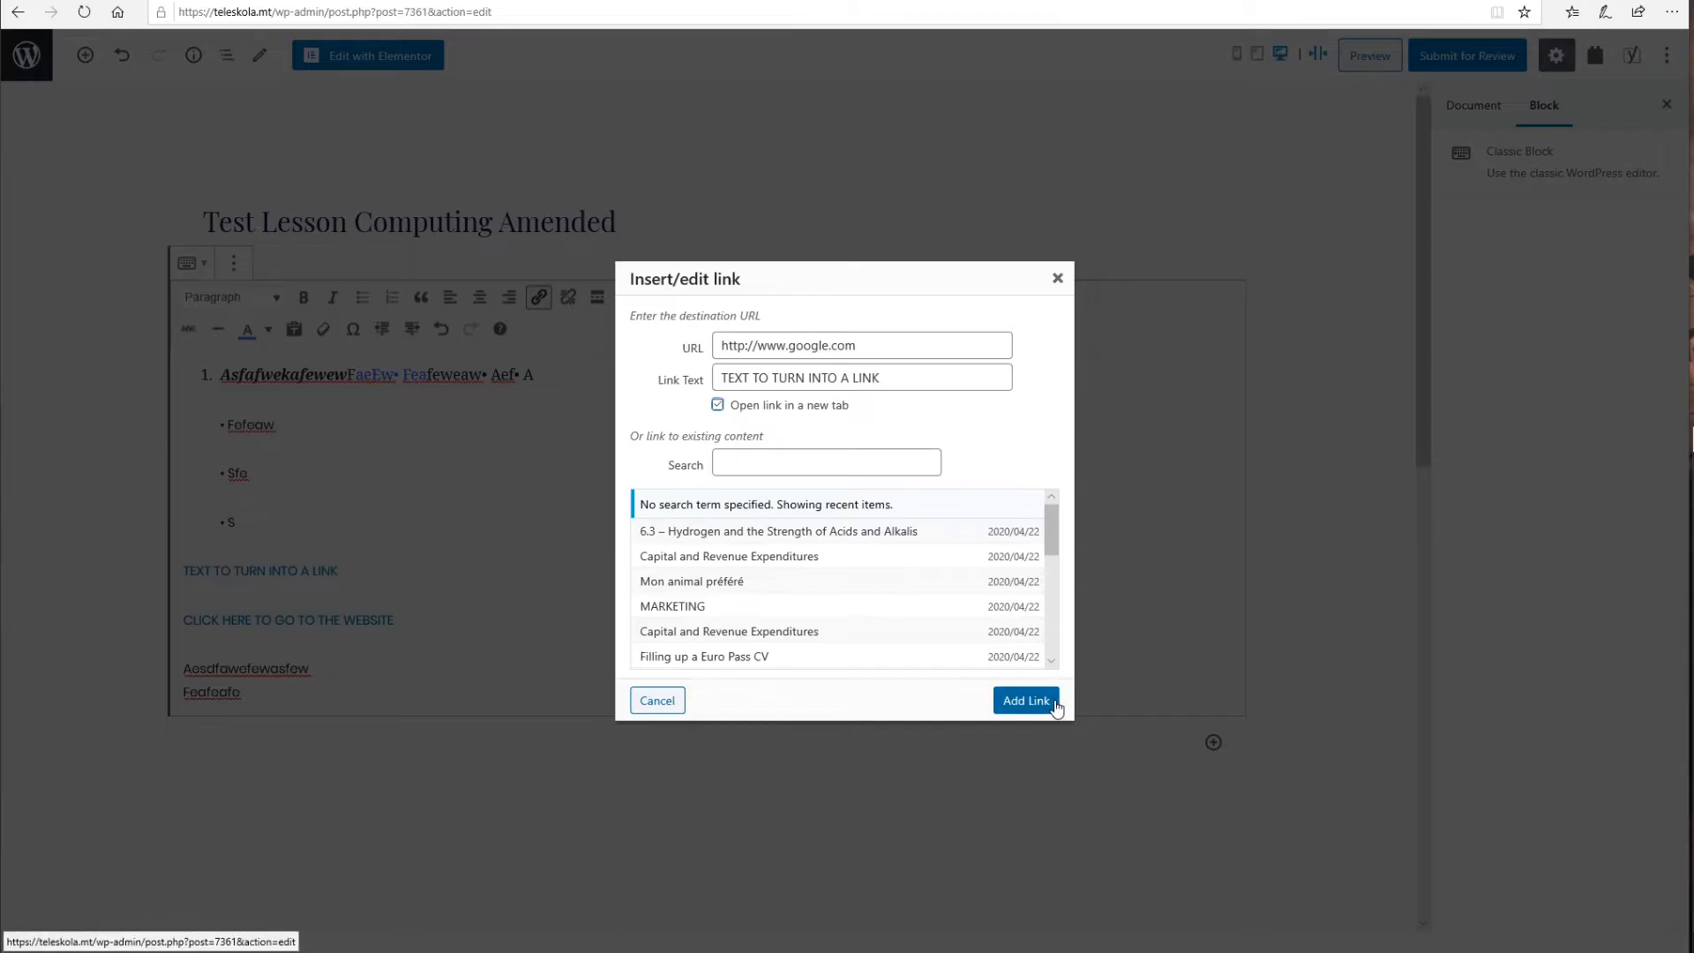
{"action": "left_click", "coordinate": [1023, 700]}
{"action": "left_click", "coordinate": [337, 554]}
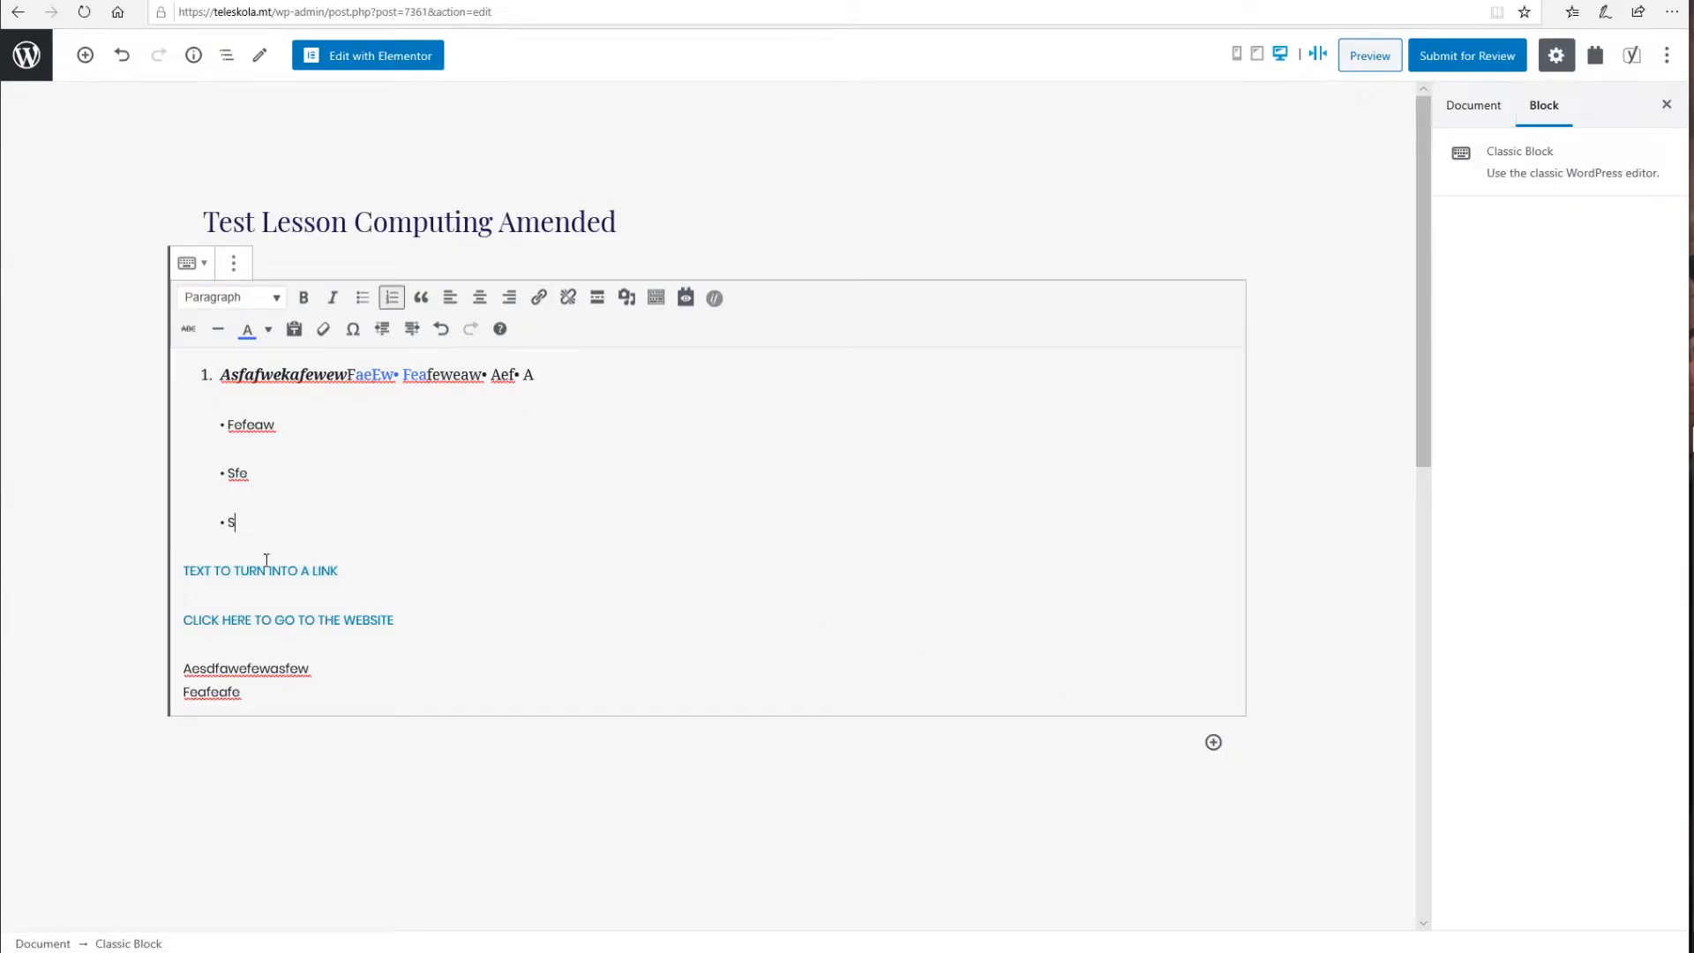
Step: Remove the link from the TEXT TO TURN INTO A LINK line
{"action": "left_click", "coordinate": [269, 573]}
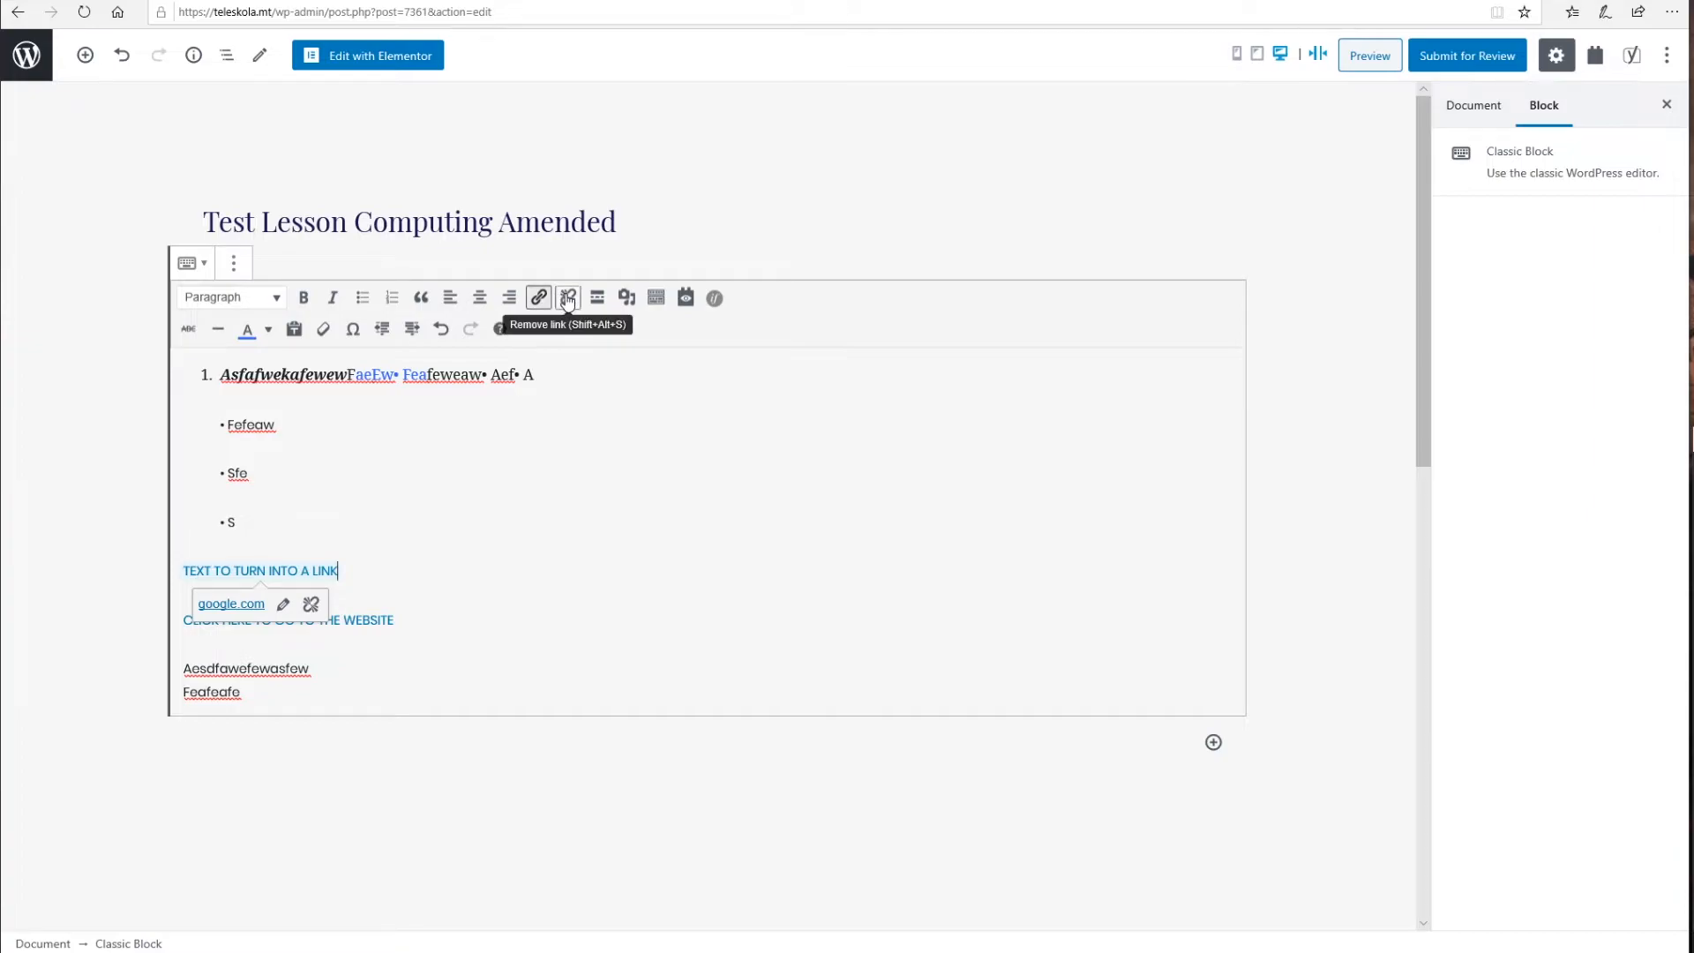
{"action": "left_click", "coordinate": [365, 556]}
{"action": "left_click", "coordinate": [358, 573]}
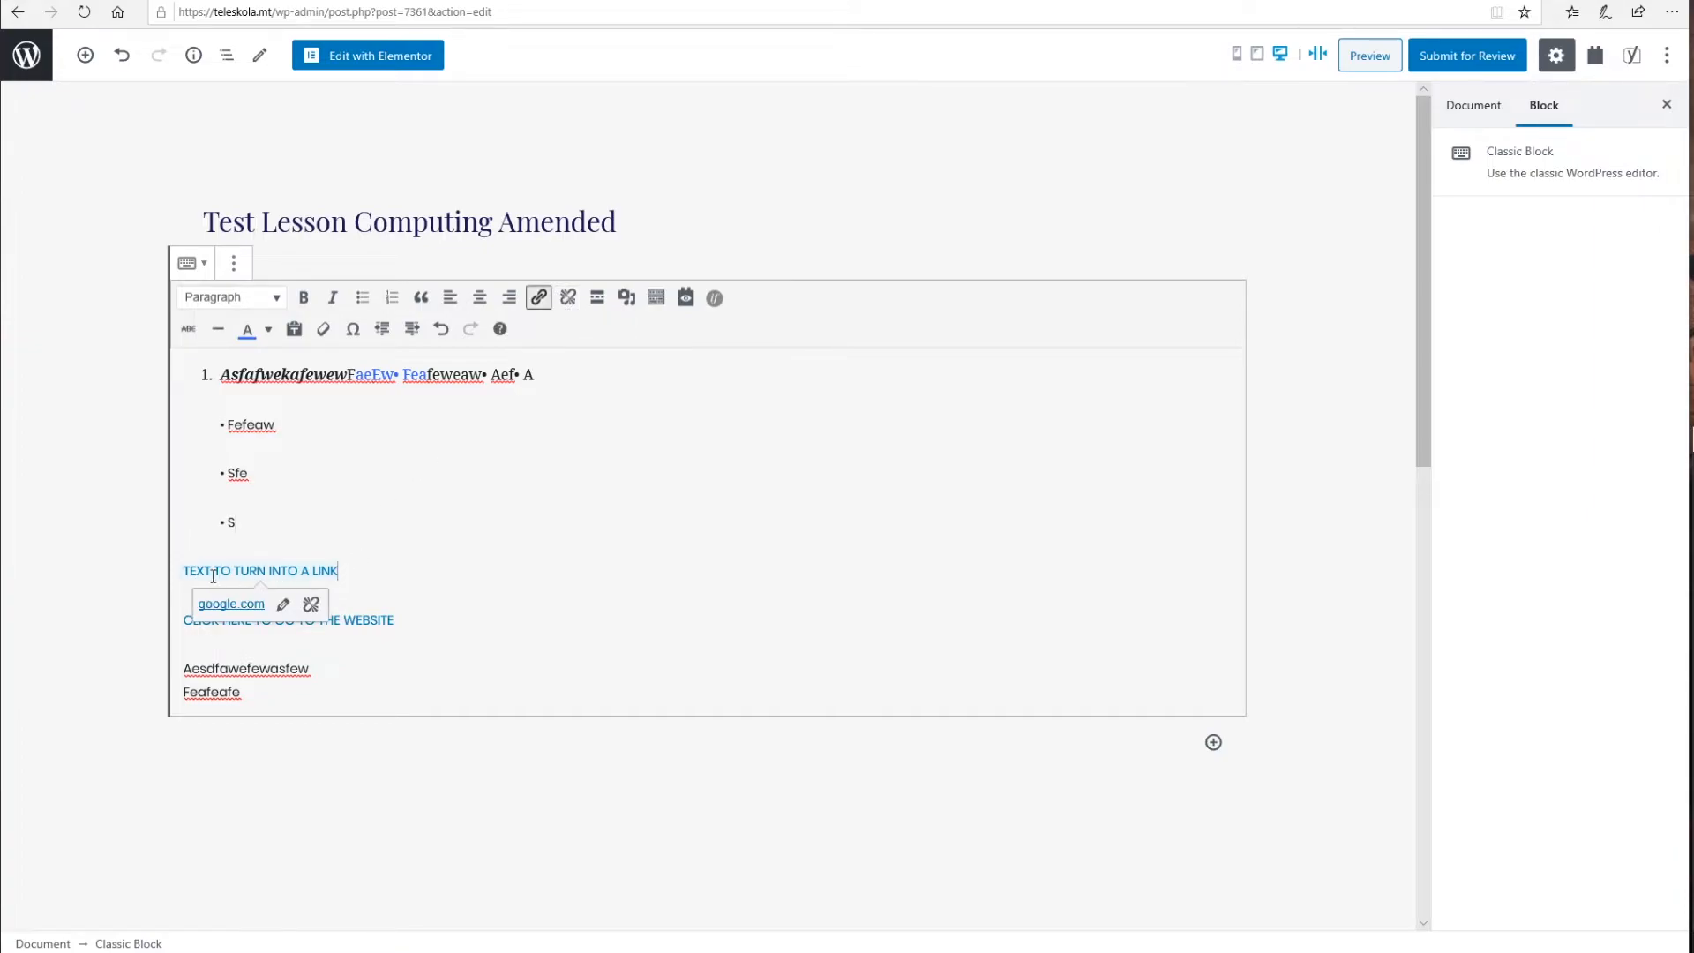
{"action": "left_click", "coordinate": [310, 605]}
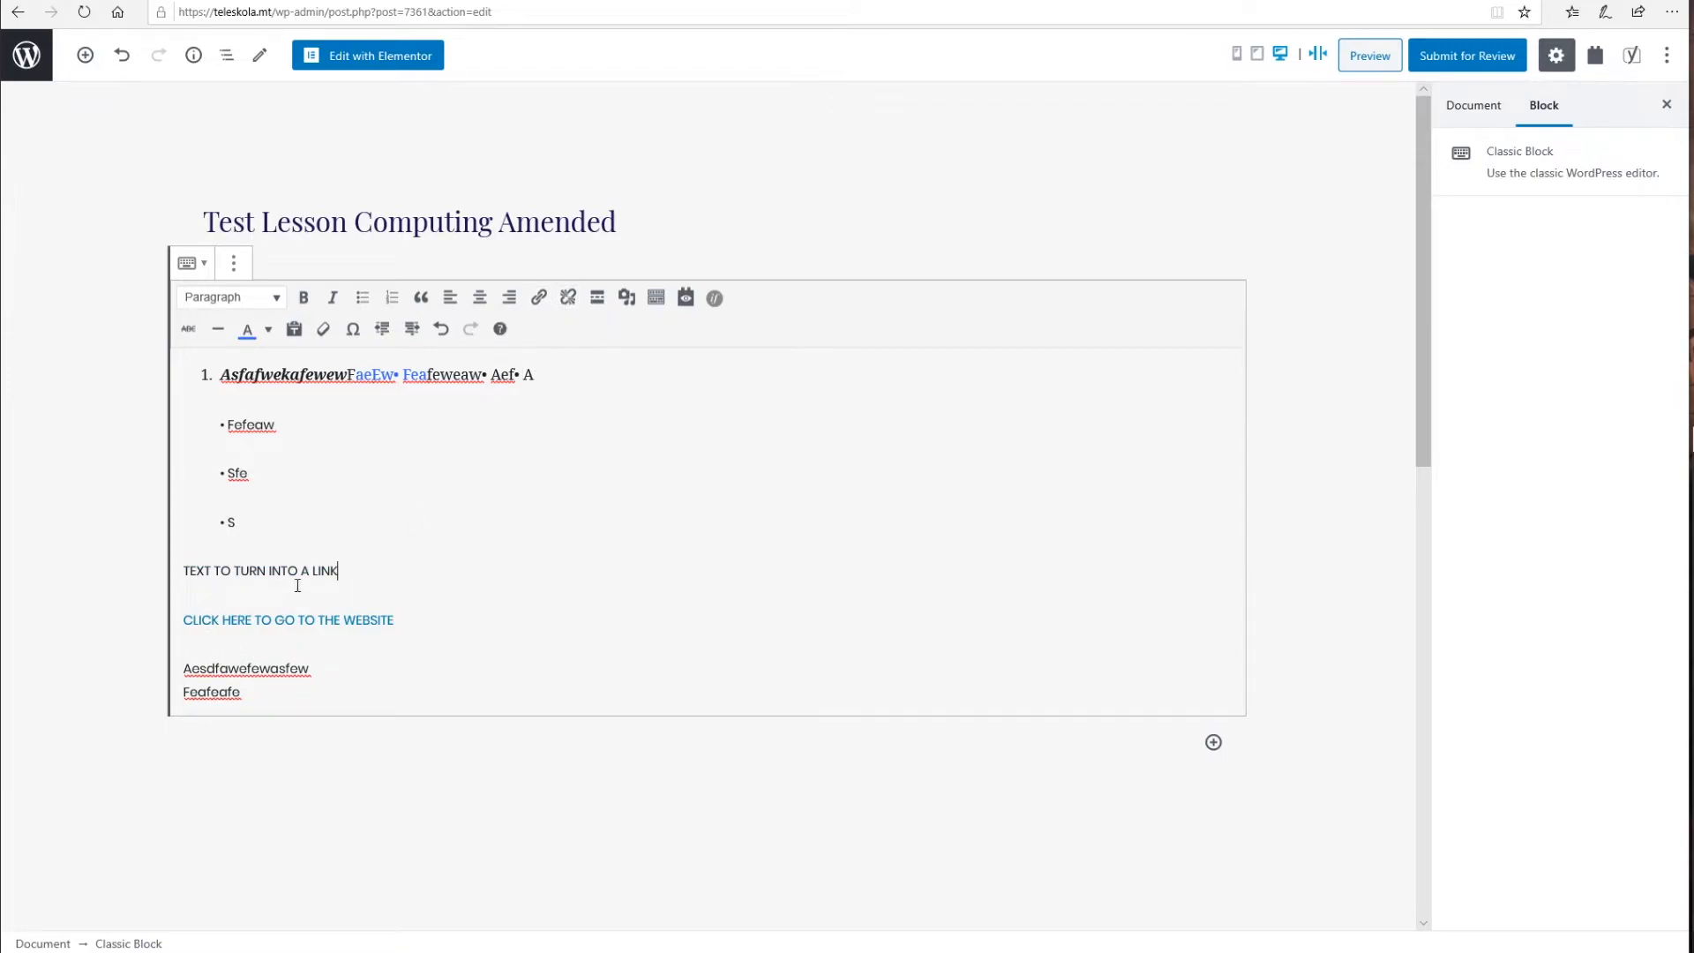
{"action": "left_click_drag", "start_coordinate": [340, 573], "coordinate": [181, 577]}
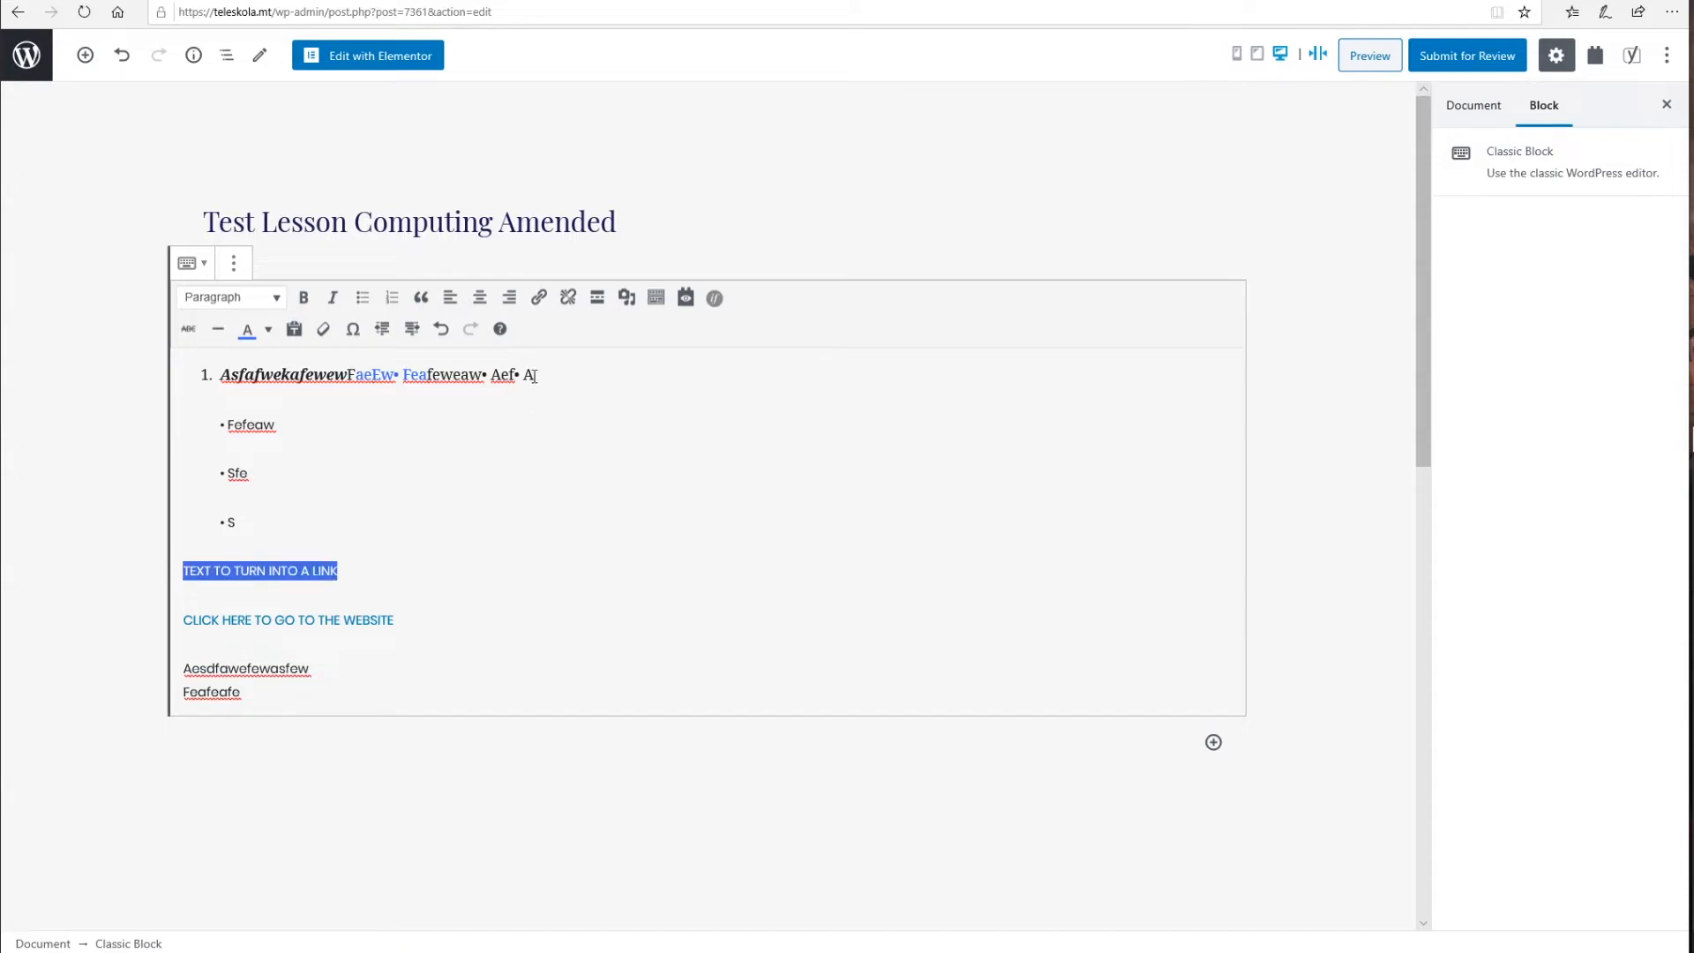
{"action": "left_click", "coordinate": [538, 297]}
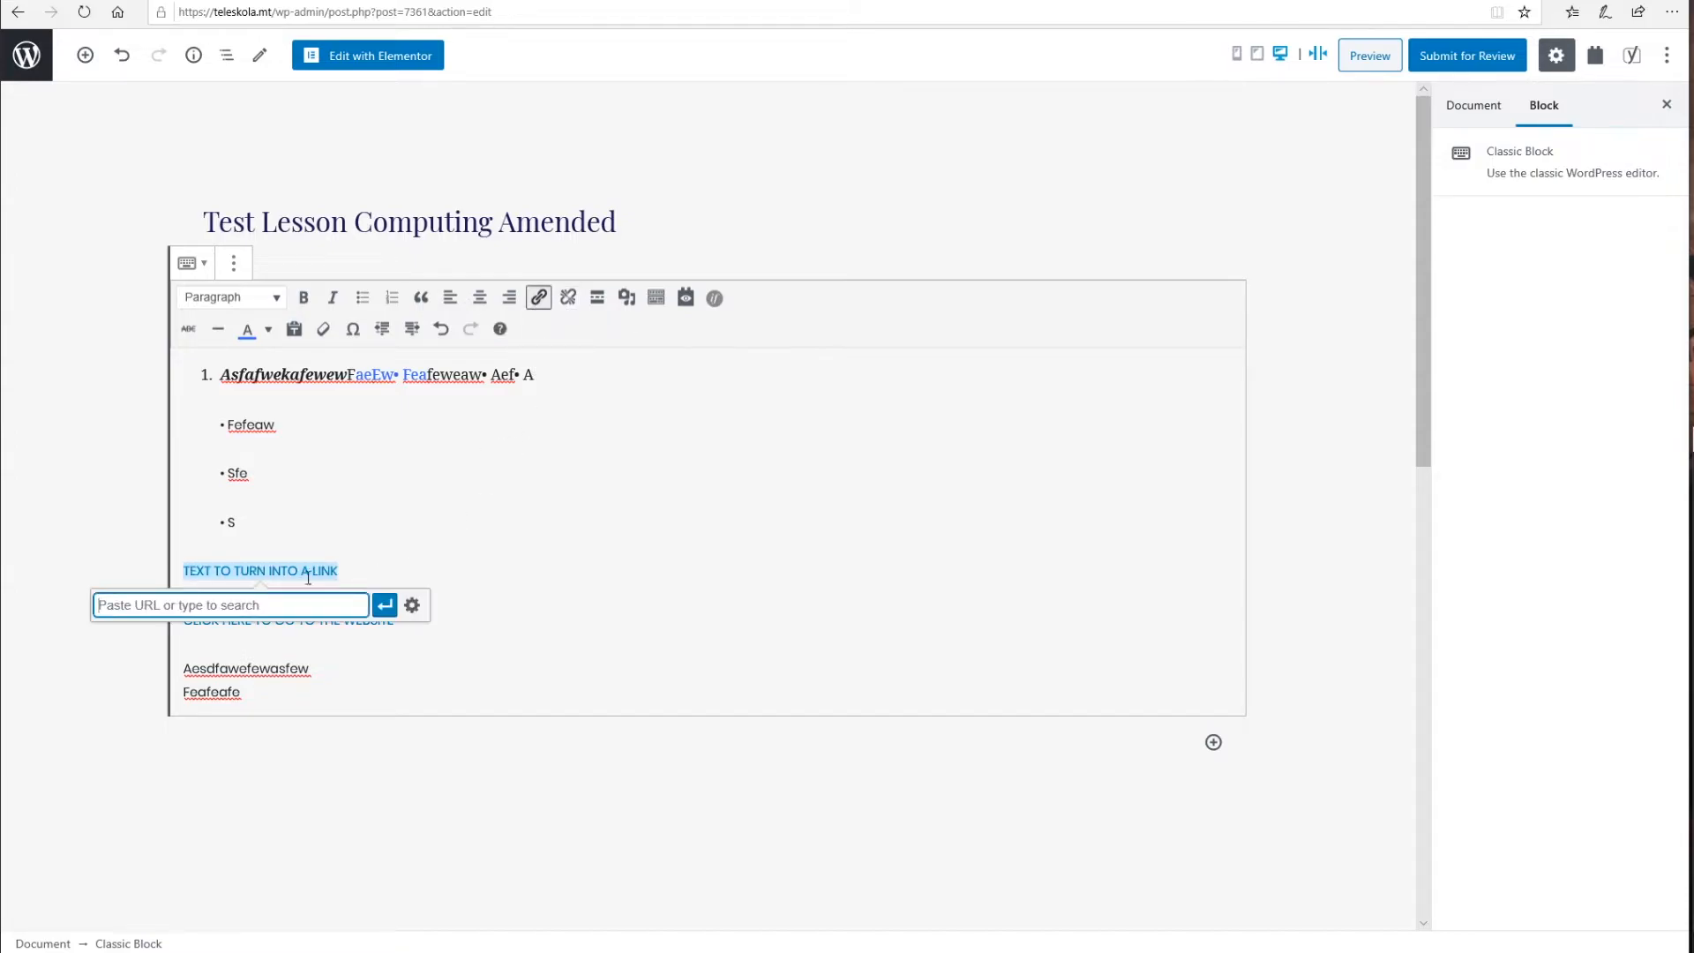
{"action": "type", "text": "http://"}
{"action": "key", "text": "BackSpace"}
{"action": "key", "text": "BackSpace"}
{"action": "key", "text": "BackSpace"}
{"action": "key", "text": "BackSpace"}
{"action": "key", "text": "BackSpace"}
{"action": "key", "text": "BackSpace"}
{"action": "key", "text": "BackSpace"}
{"action": "left_click", "coordinate": [412, 605]}
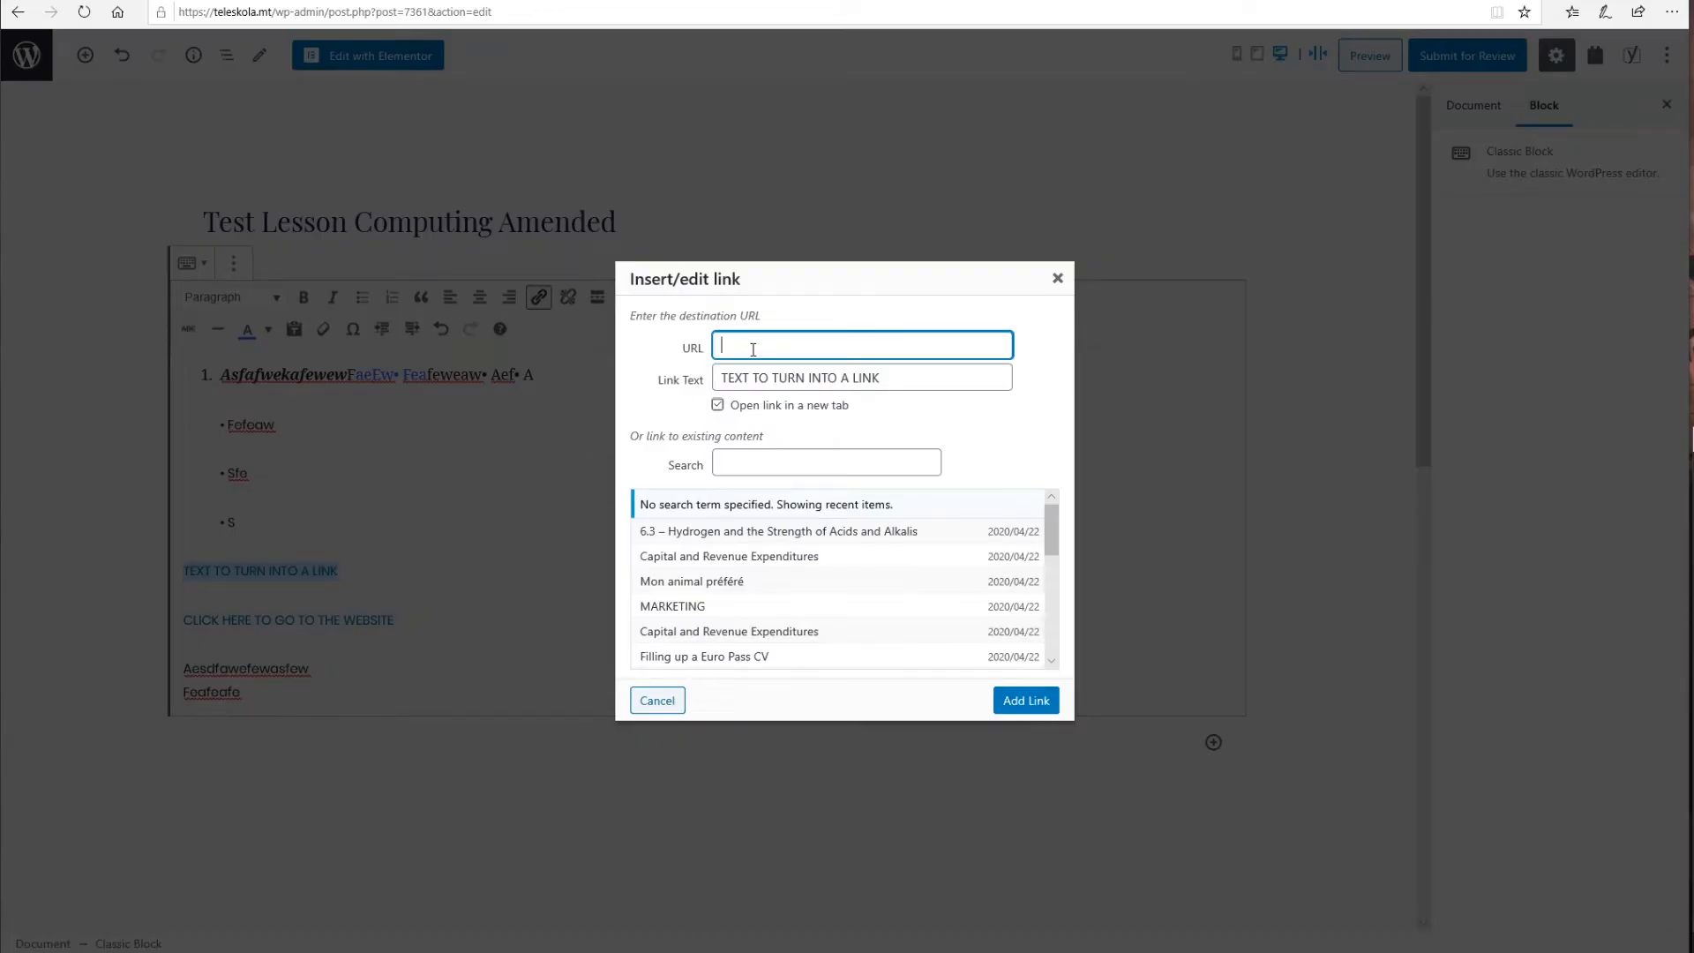
{"action": "type", "text": "http://www.google.com"}
{"action": "left_click", "coordinate": [1021, 699]}
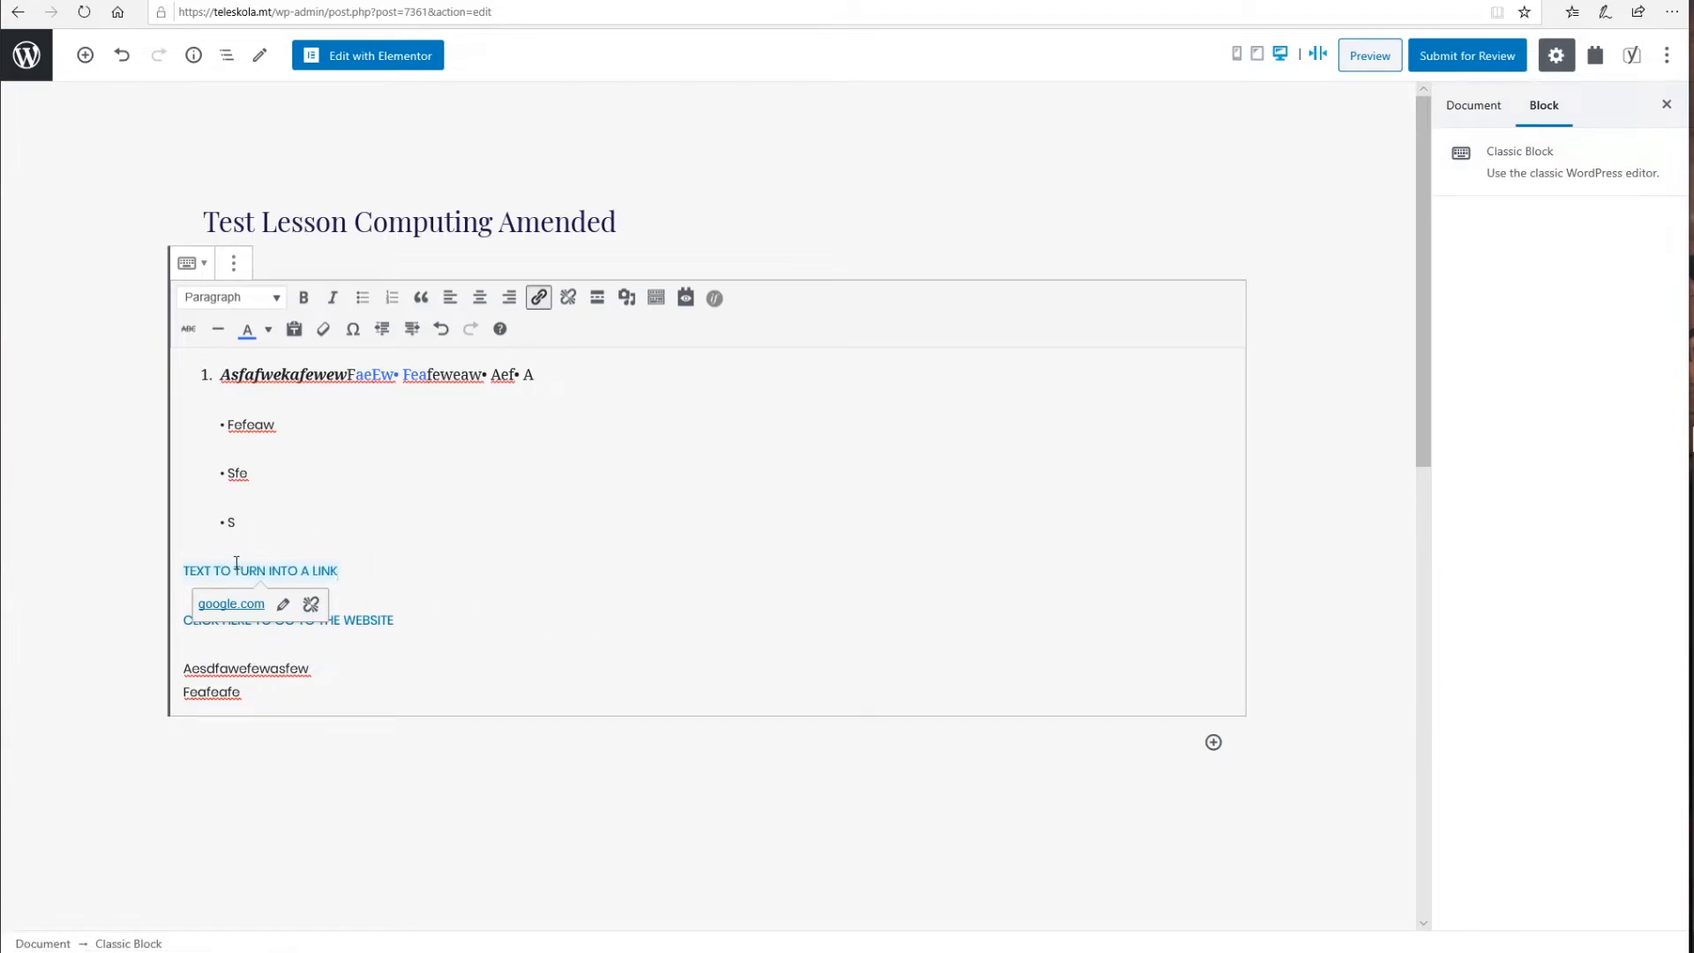
Step: Unlink the TEXT TO TURN INTO A LINK line again, keeping its text
{"action": "left_click_drag", "start_coordinate": [340, 570], "coordinate": [181, 569]}
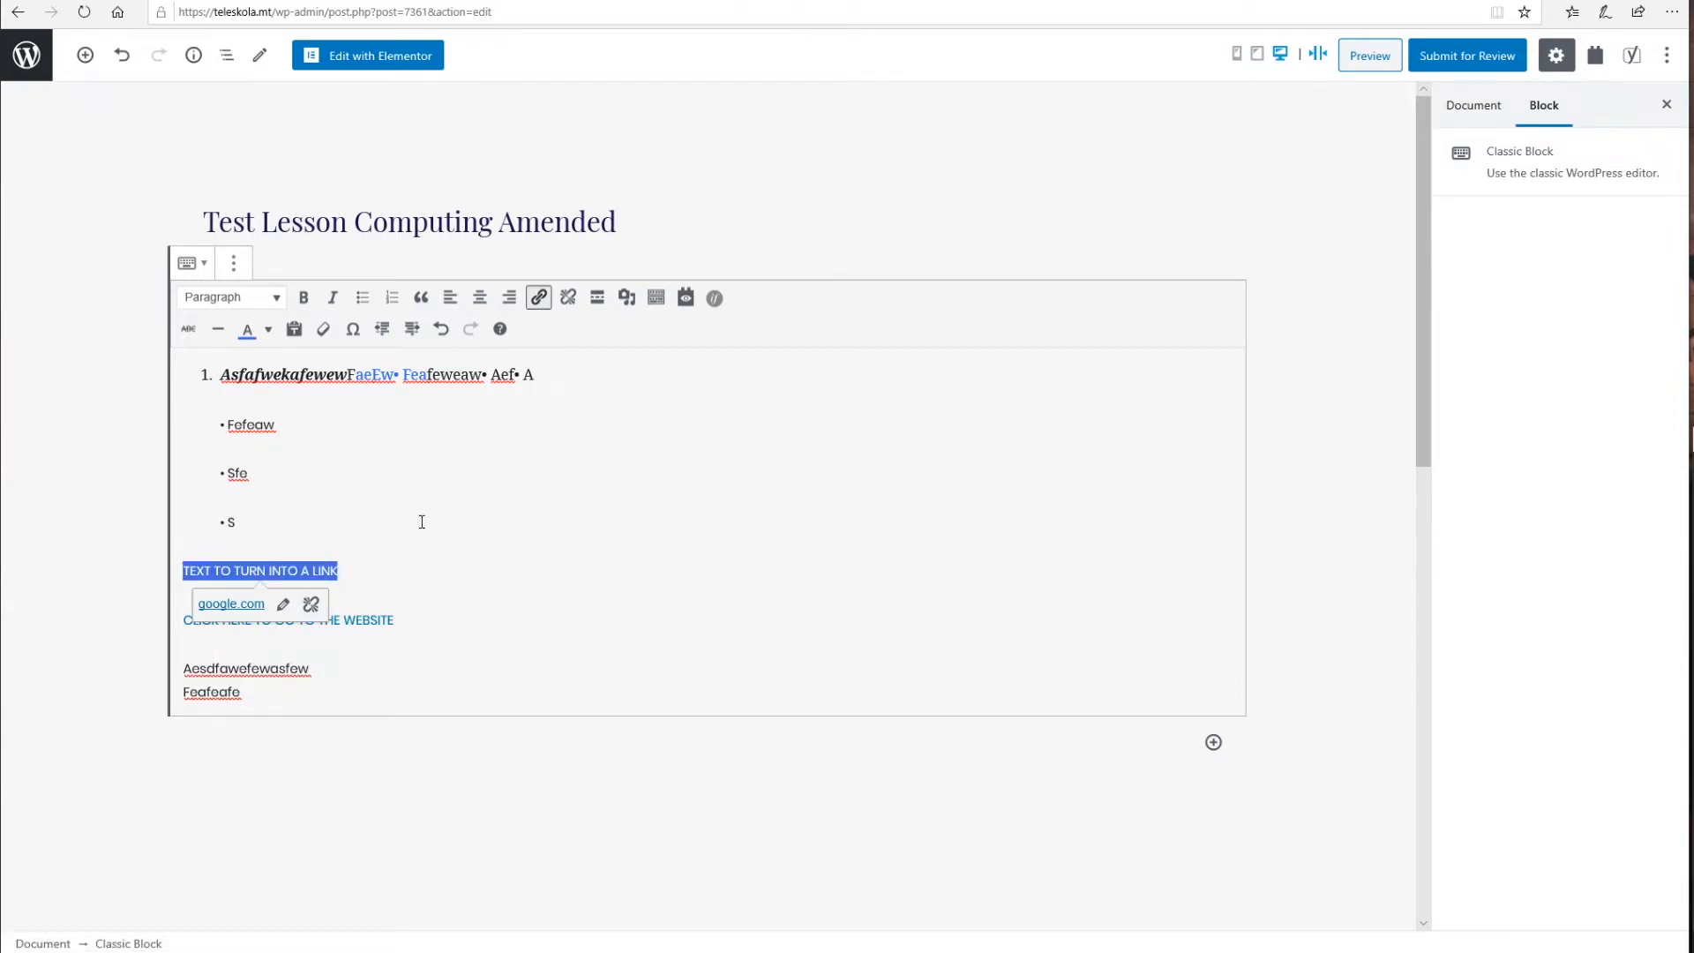
{"action": "left_click", "coordinate": [432, 550]}
{"action": "left_click", "coordinate": [273, 569]}
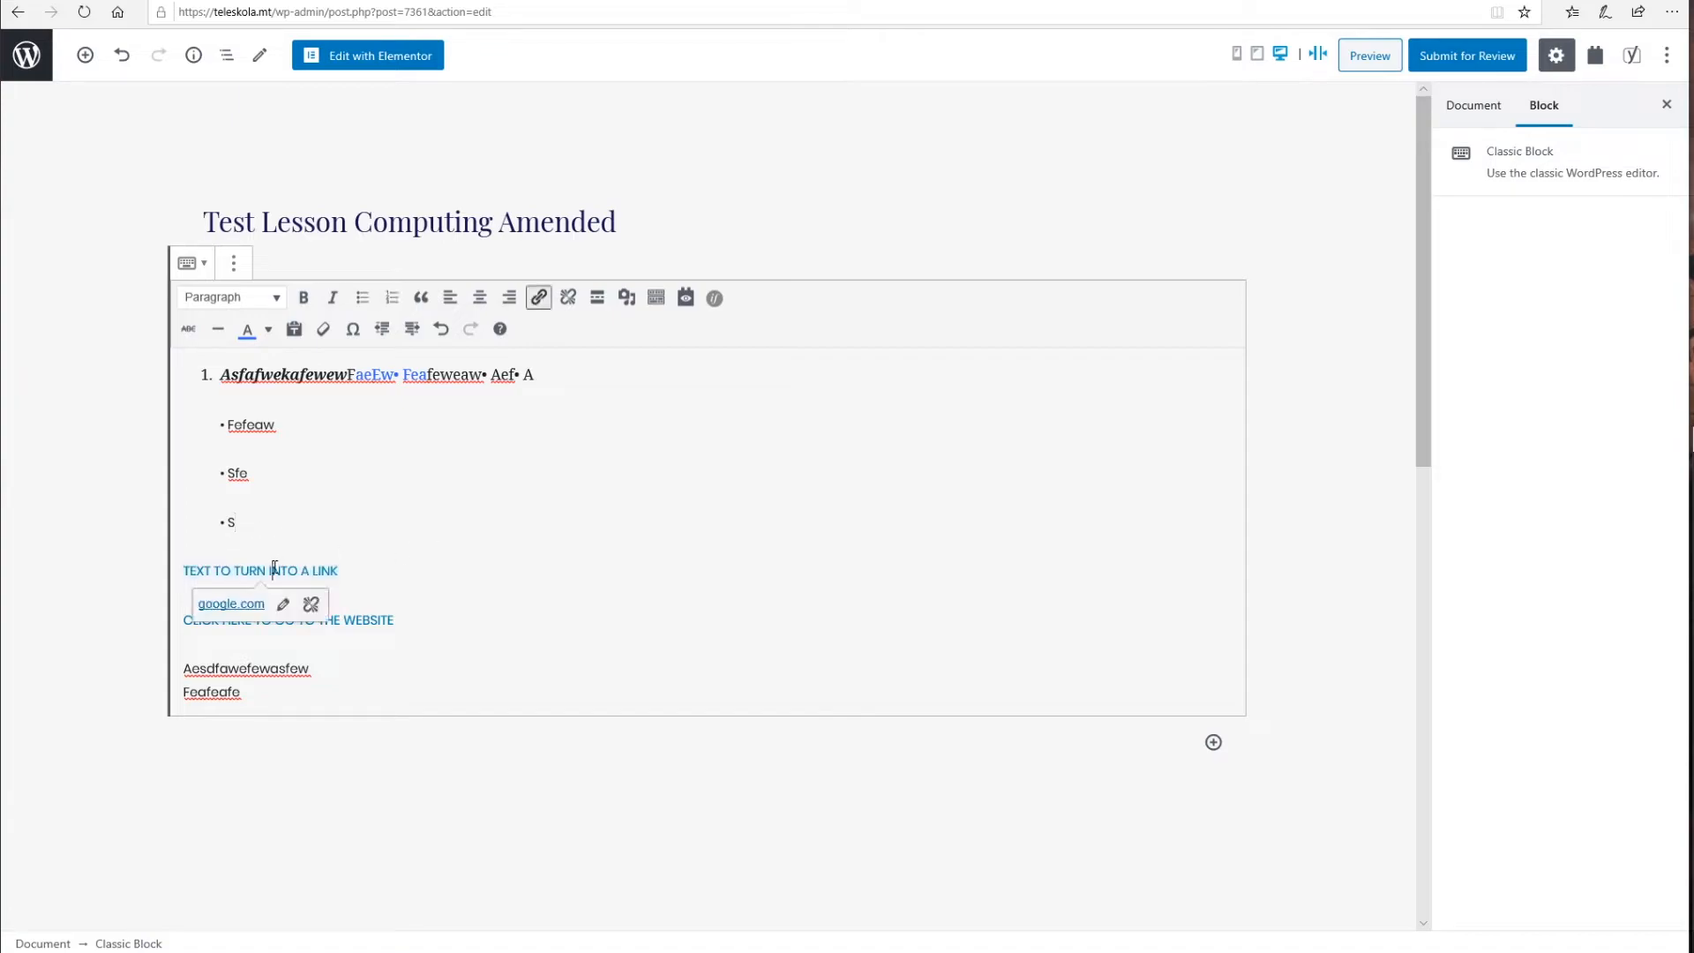
{"action": "left_click", "coordinate": [311, 608]}
Step: Add empty numbered items above TEXT TO TURN INTO A LINK and a blank paragraph below the S line
{"action": "left_click", "coordinate": [273, 540]}
{"action": "key", "text": "Return"}
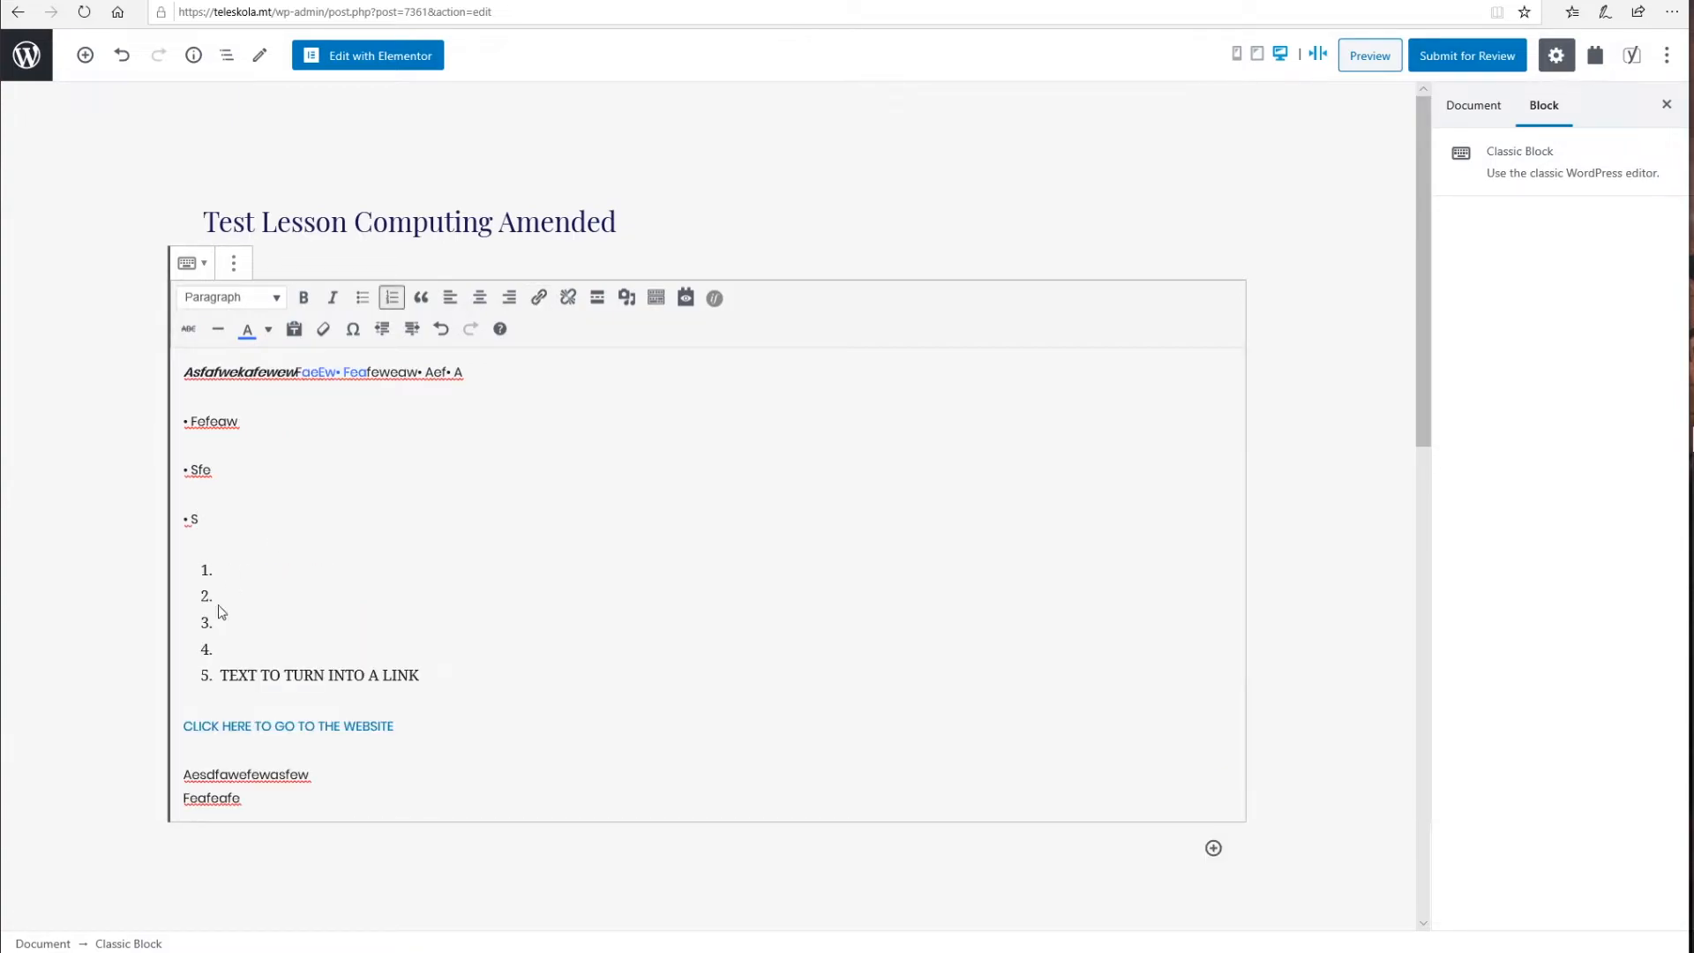
{"action": "left_click", "coordinate": [223, 653]}
{"action": "left_click", "coordinate": [214, 527]}
{"action": "key", "text": "Return"}
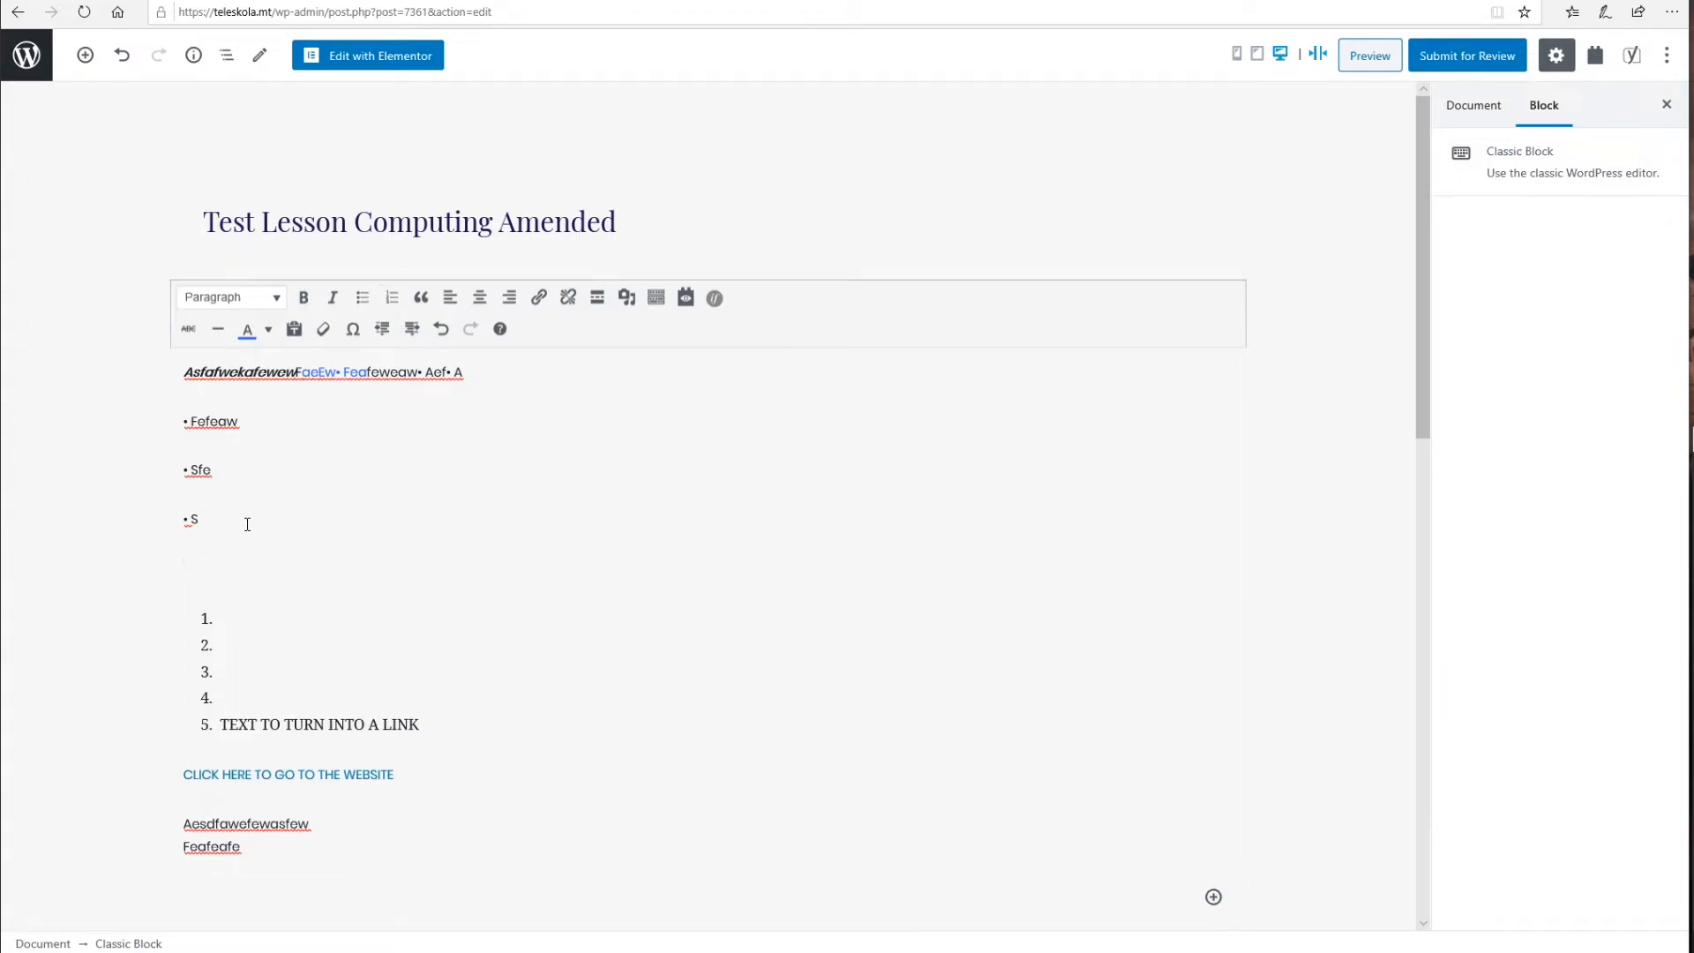
Step: Insert the 65x65tile image from the media library into the blank paragraph below the S line
{"action": "left_click", "coordinate": [628, 304]}
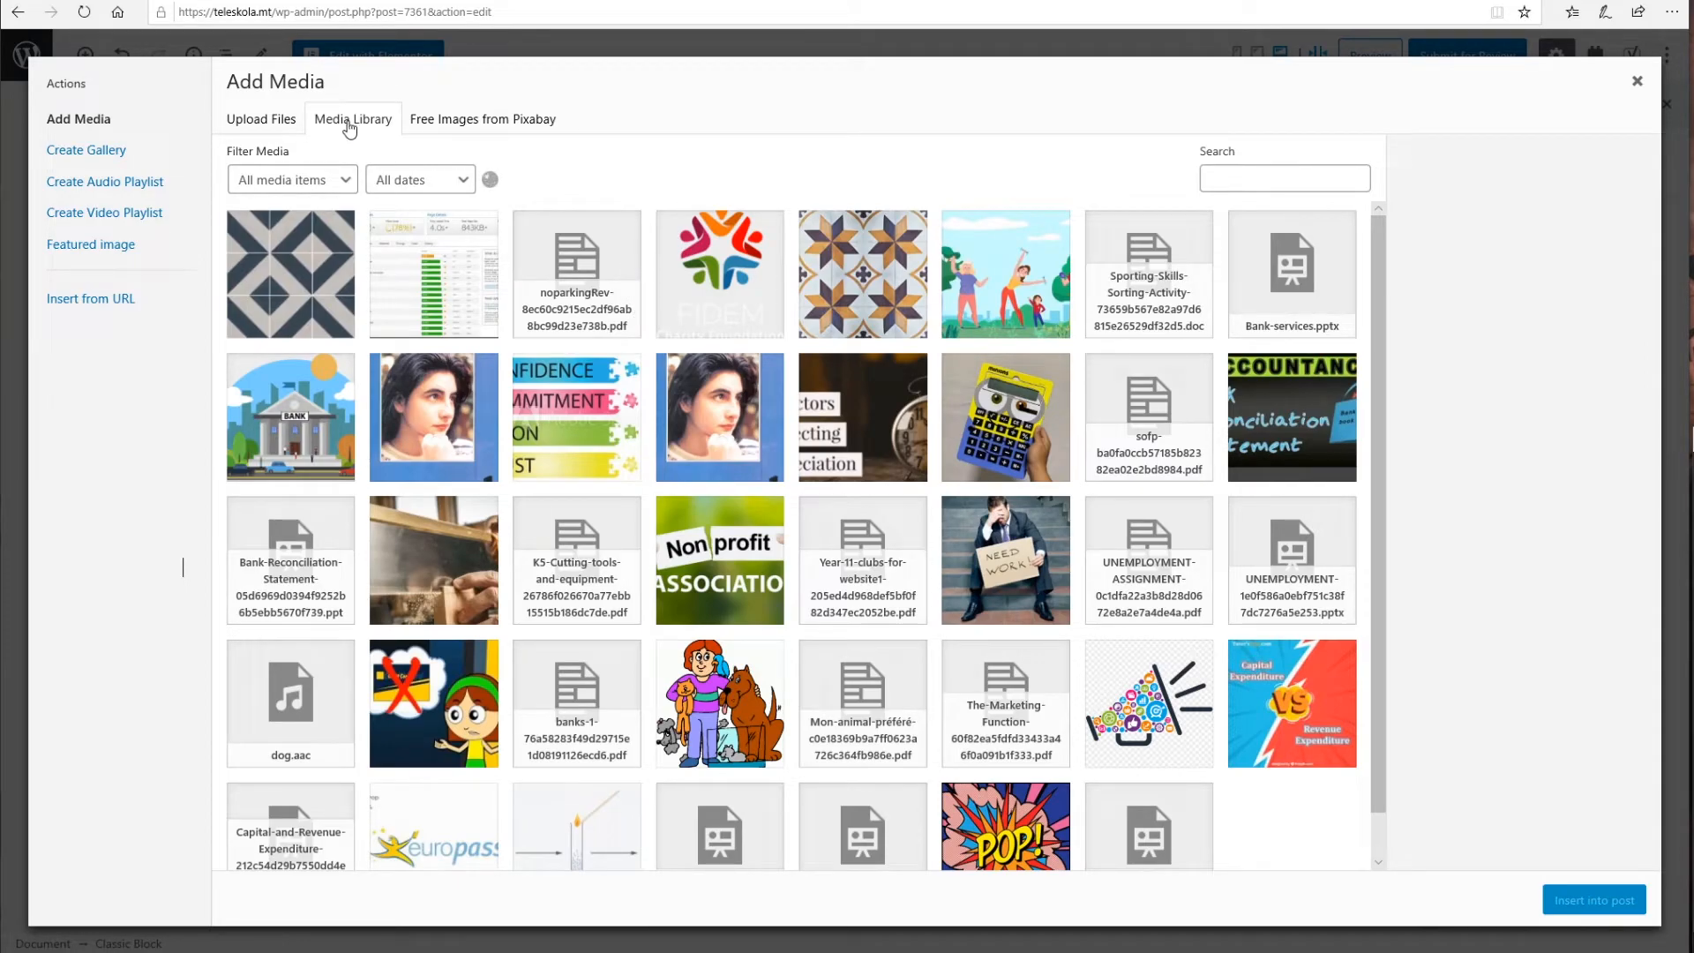
{"action": "left_click", "coordinate": [565, 267]}
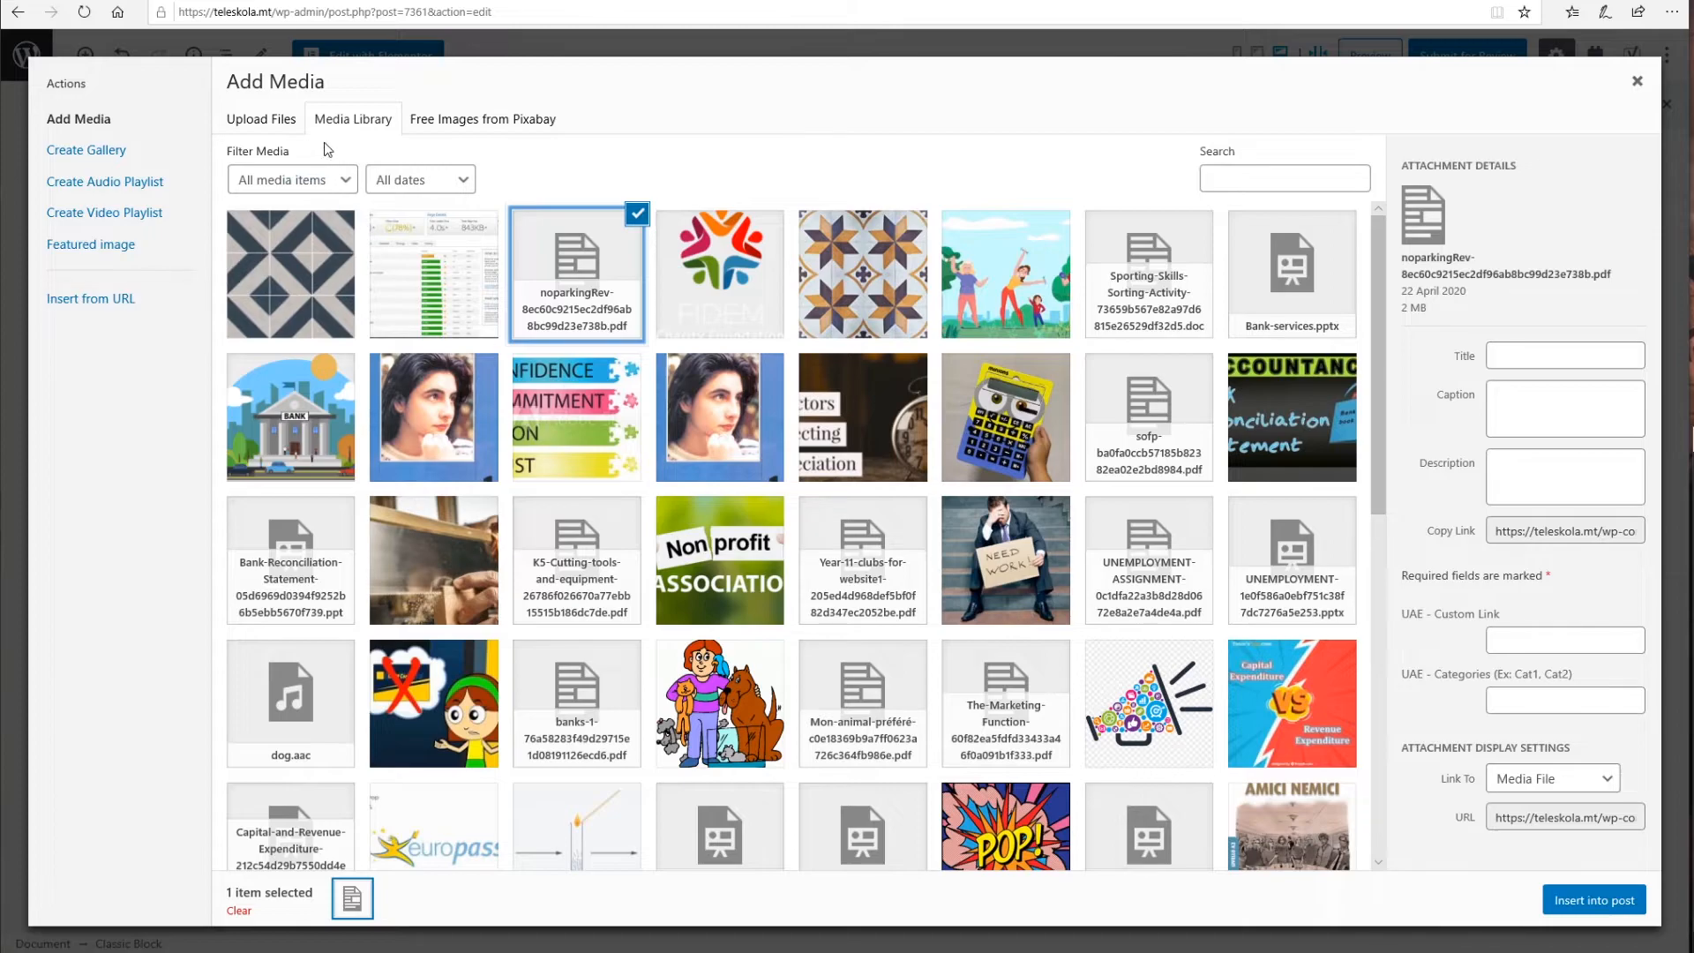
{"action": "left_click", "coordinate": [265, 120]}
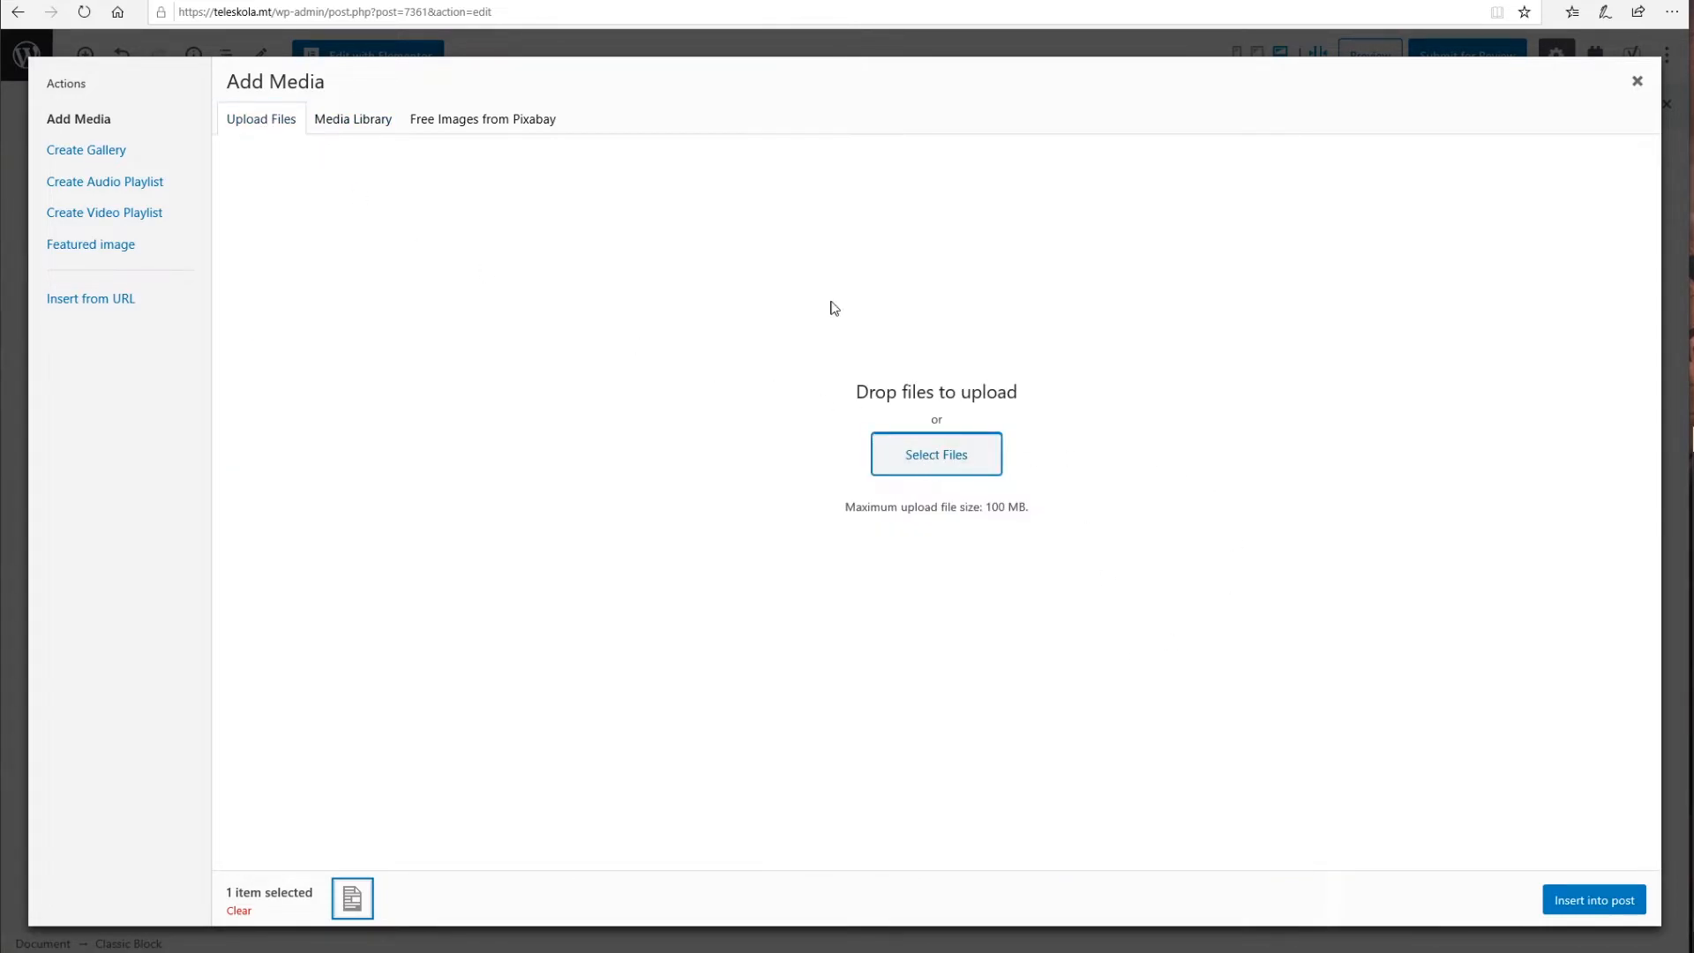
{"action": "left_click", "coordinate": [345, 121]}
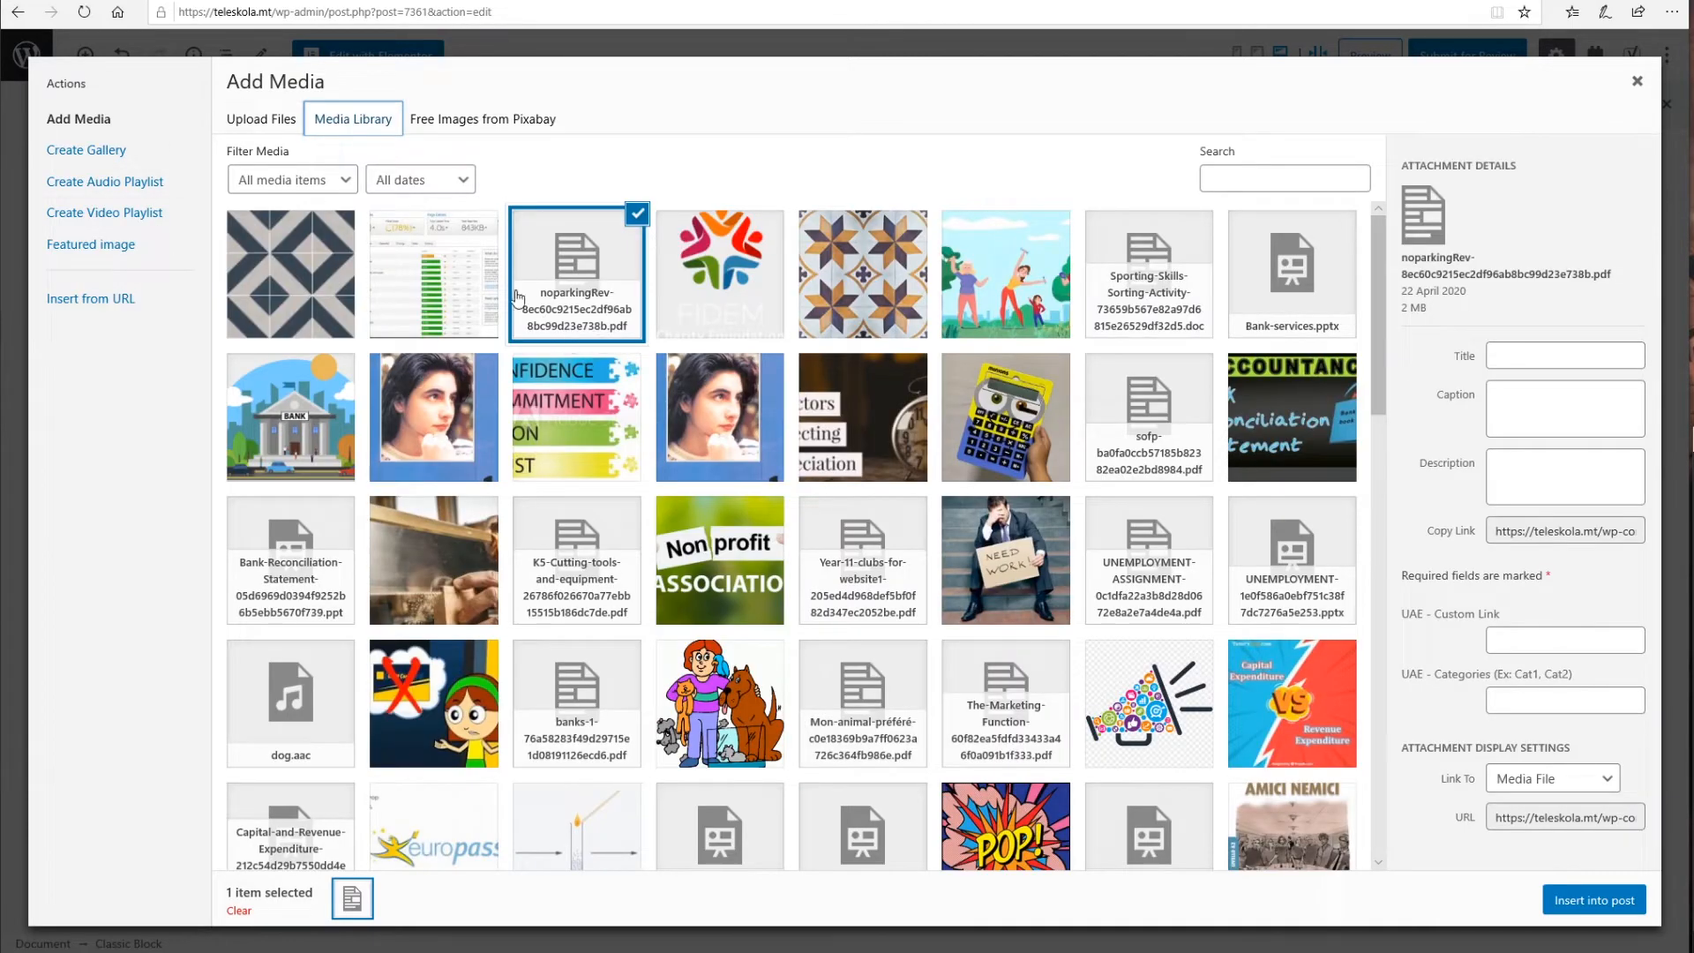
{"action": "left_click", "coordinate": [315, 283]}
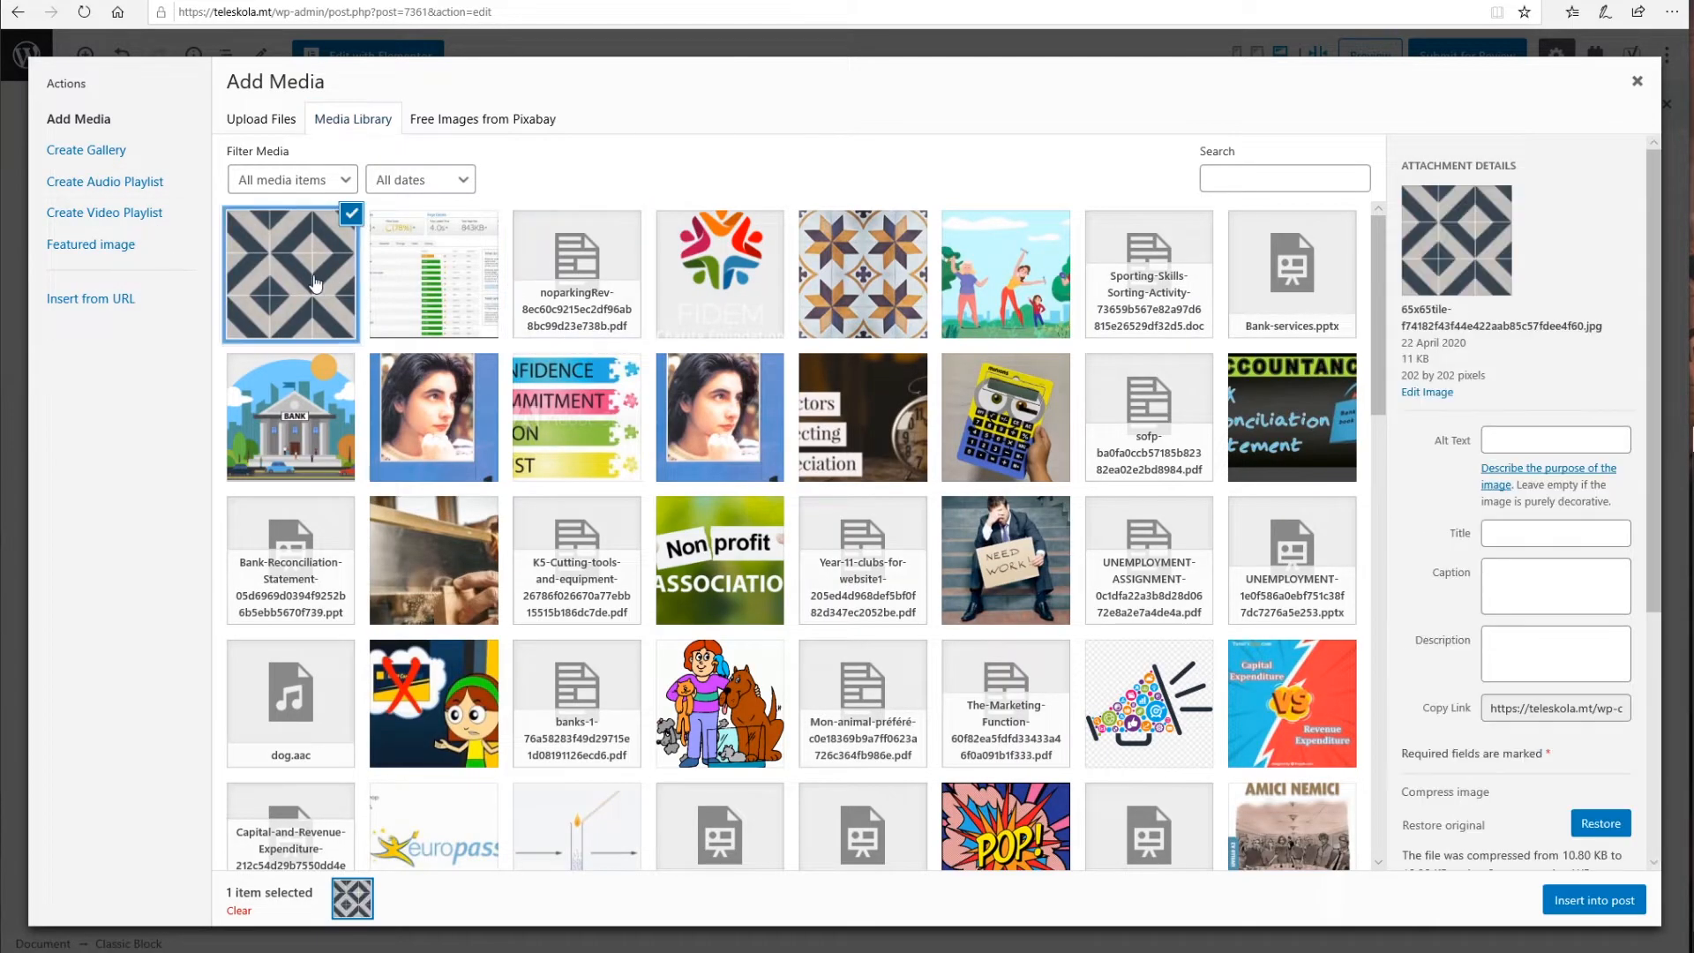
{"action": "left_click", "coordinate": [1588, 912]}
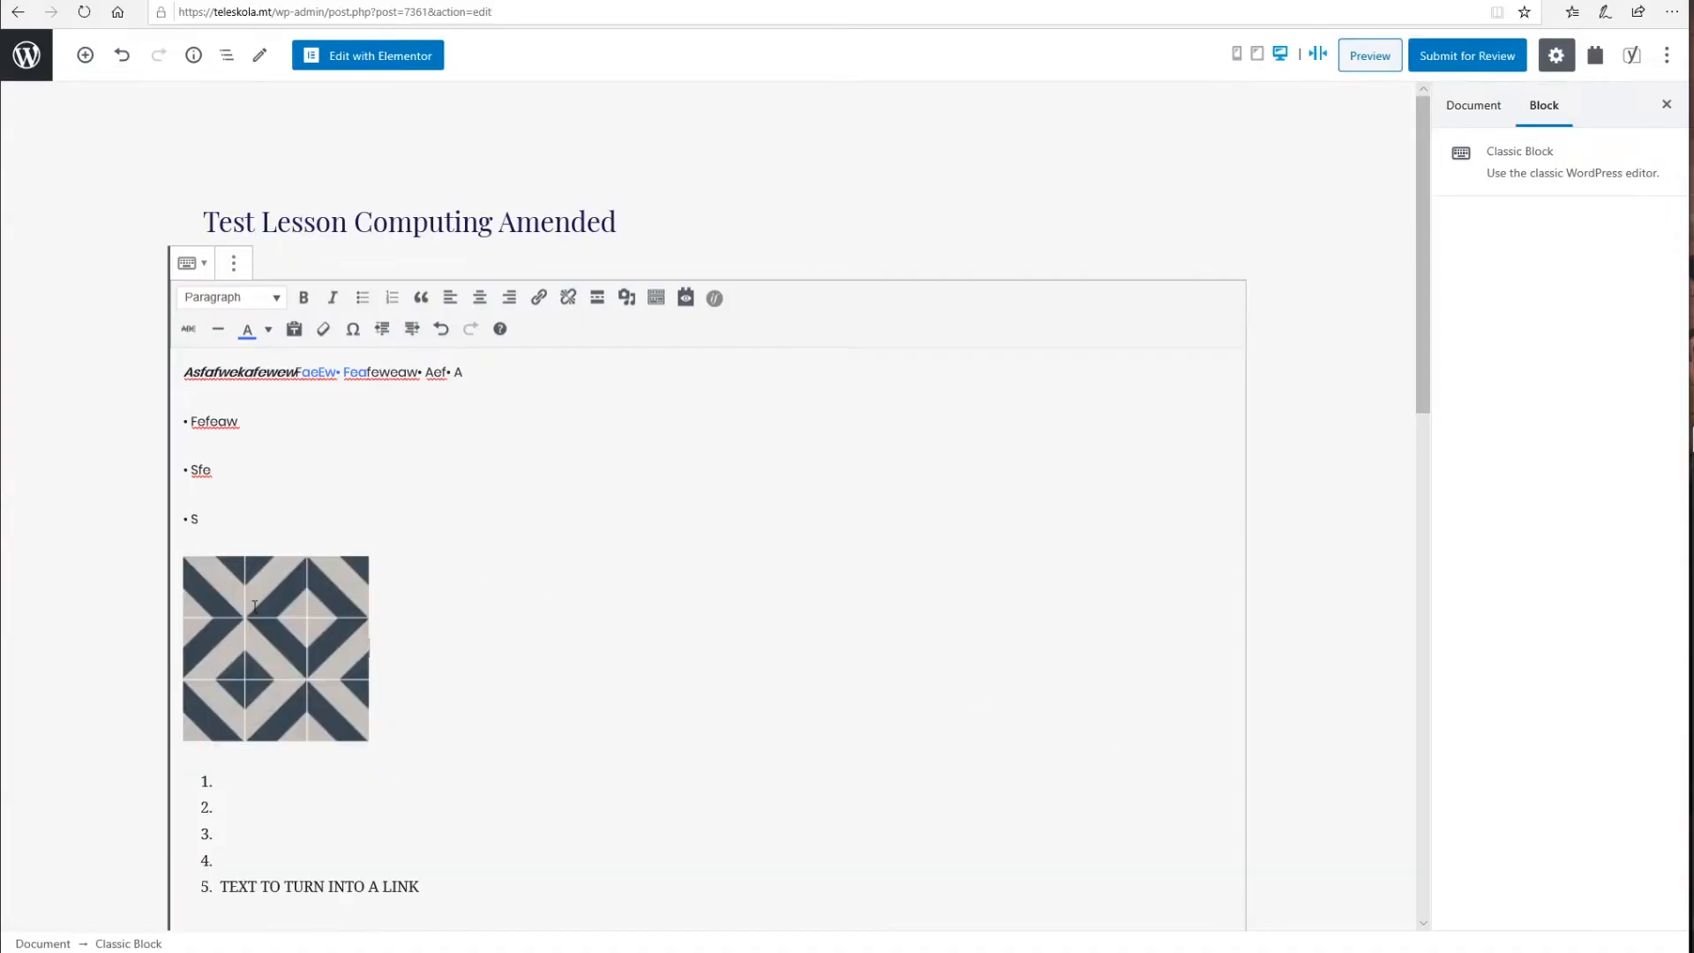
Step: Add a blank paragraph between the S line and the tile image, and bring up the media library for it
{"action": "left_click", "coordinate": [335, 623]}
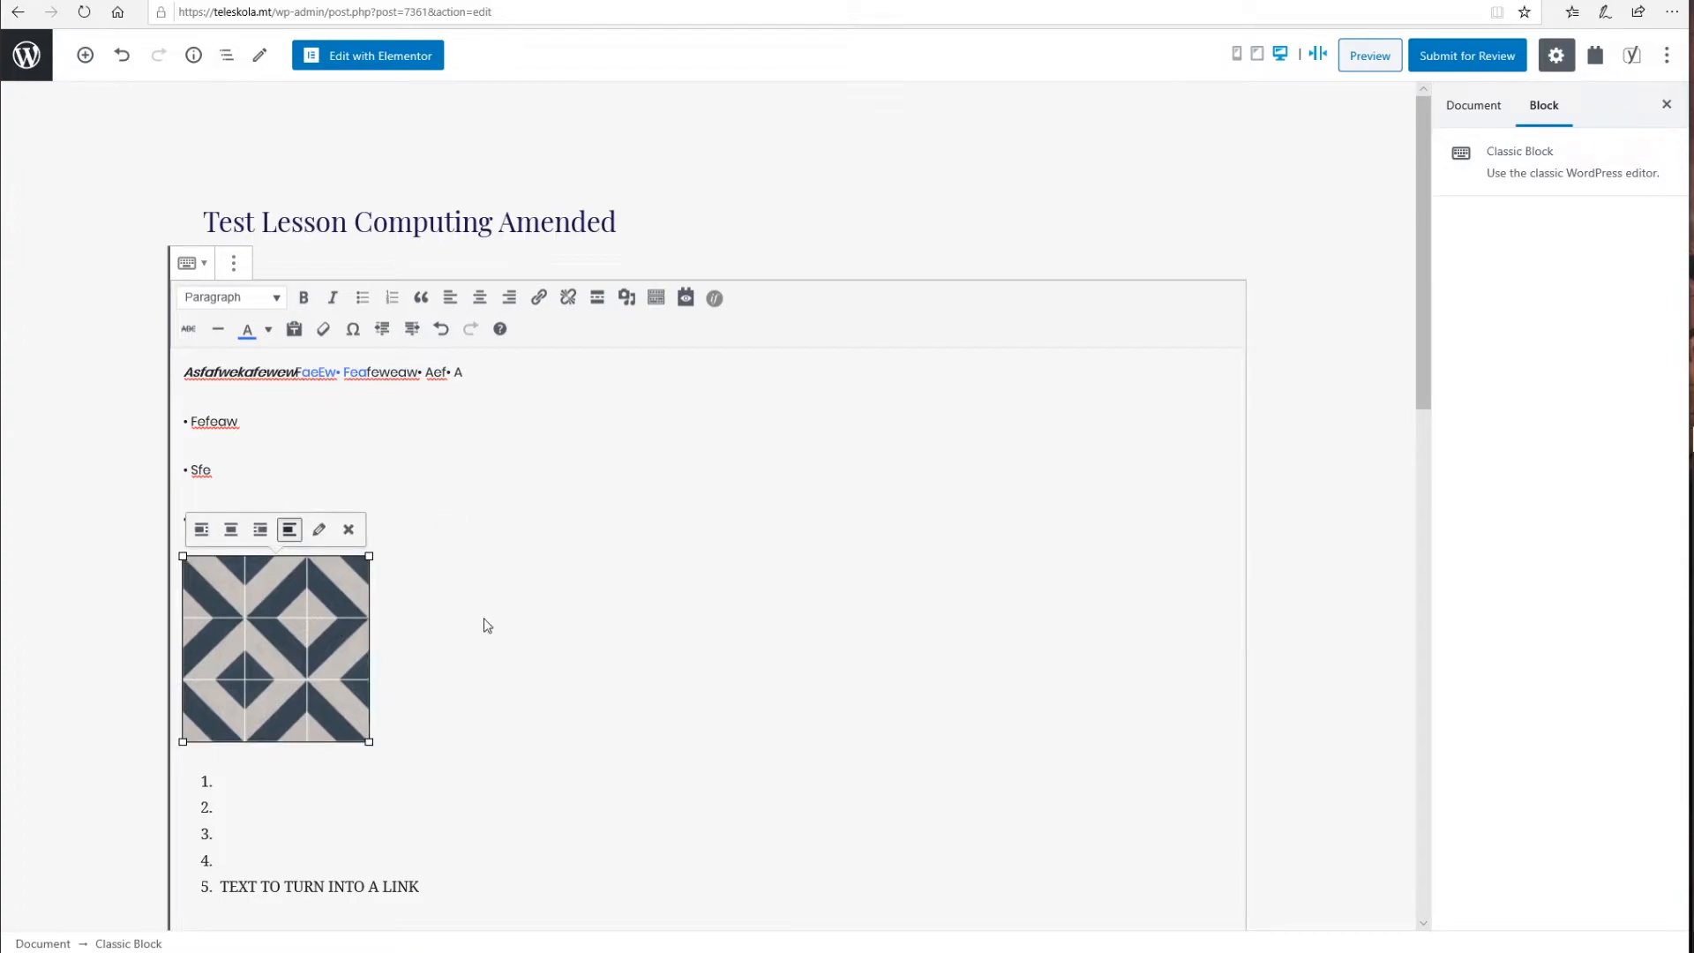
{"action": "left_click", "coordinate": [474, 674]}
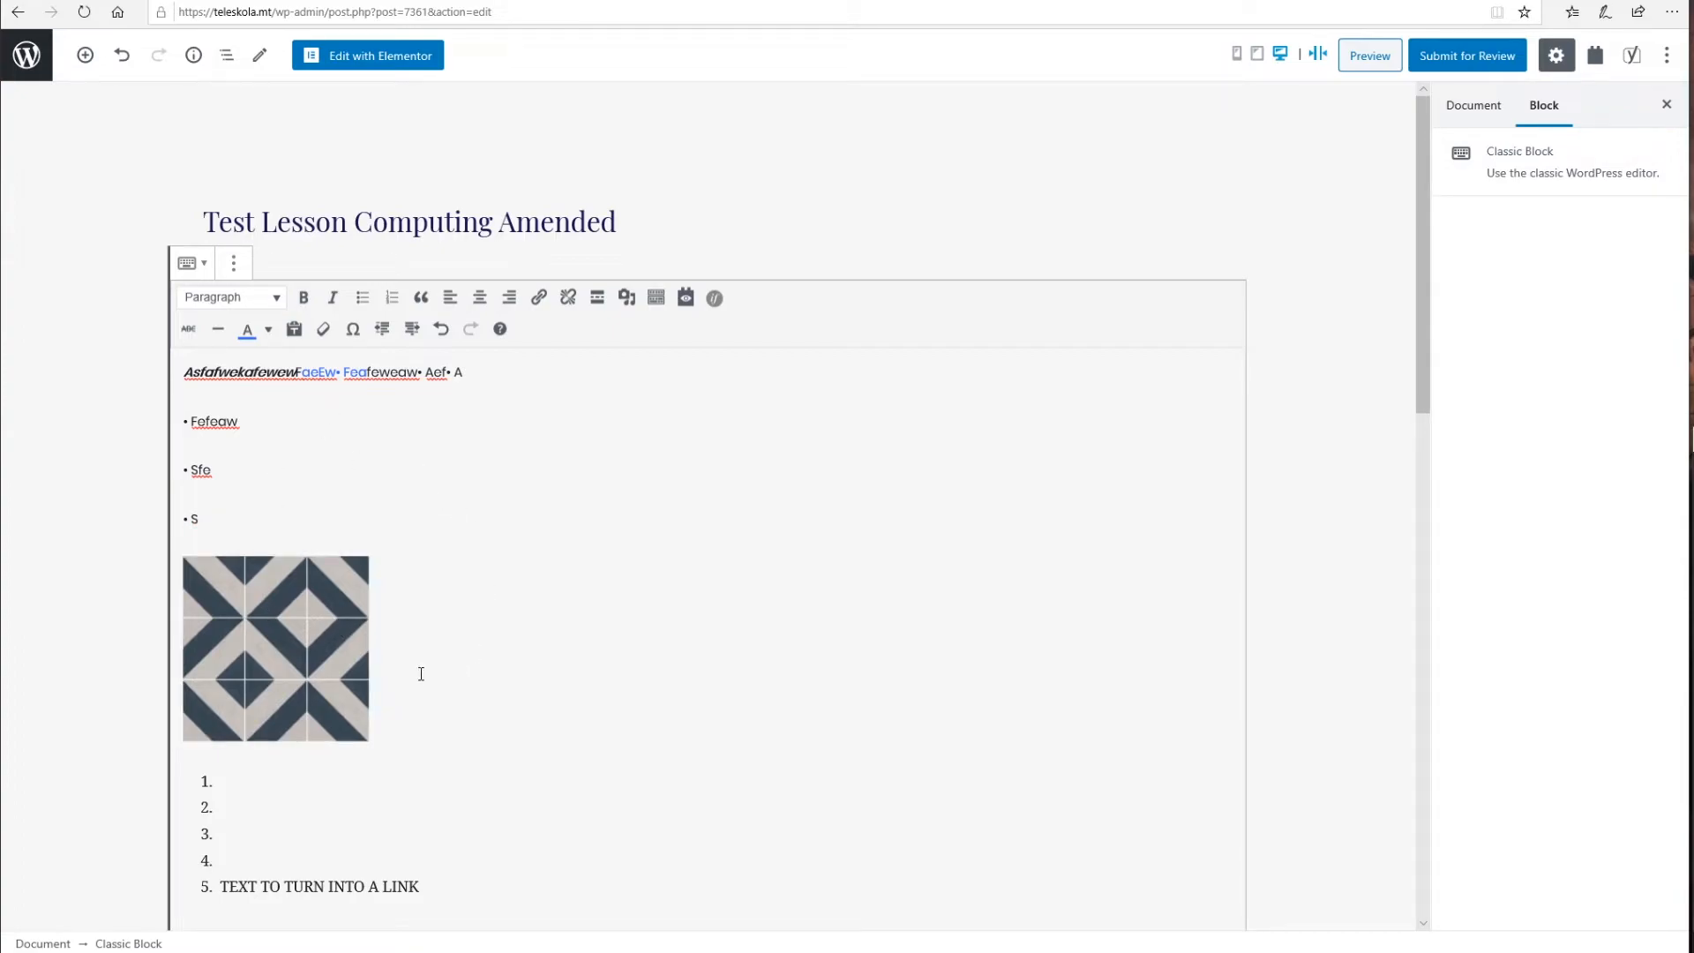
{"action": "key", "text": "Return"}
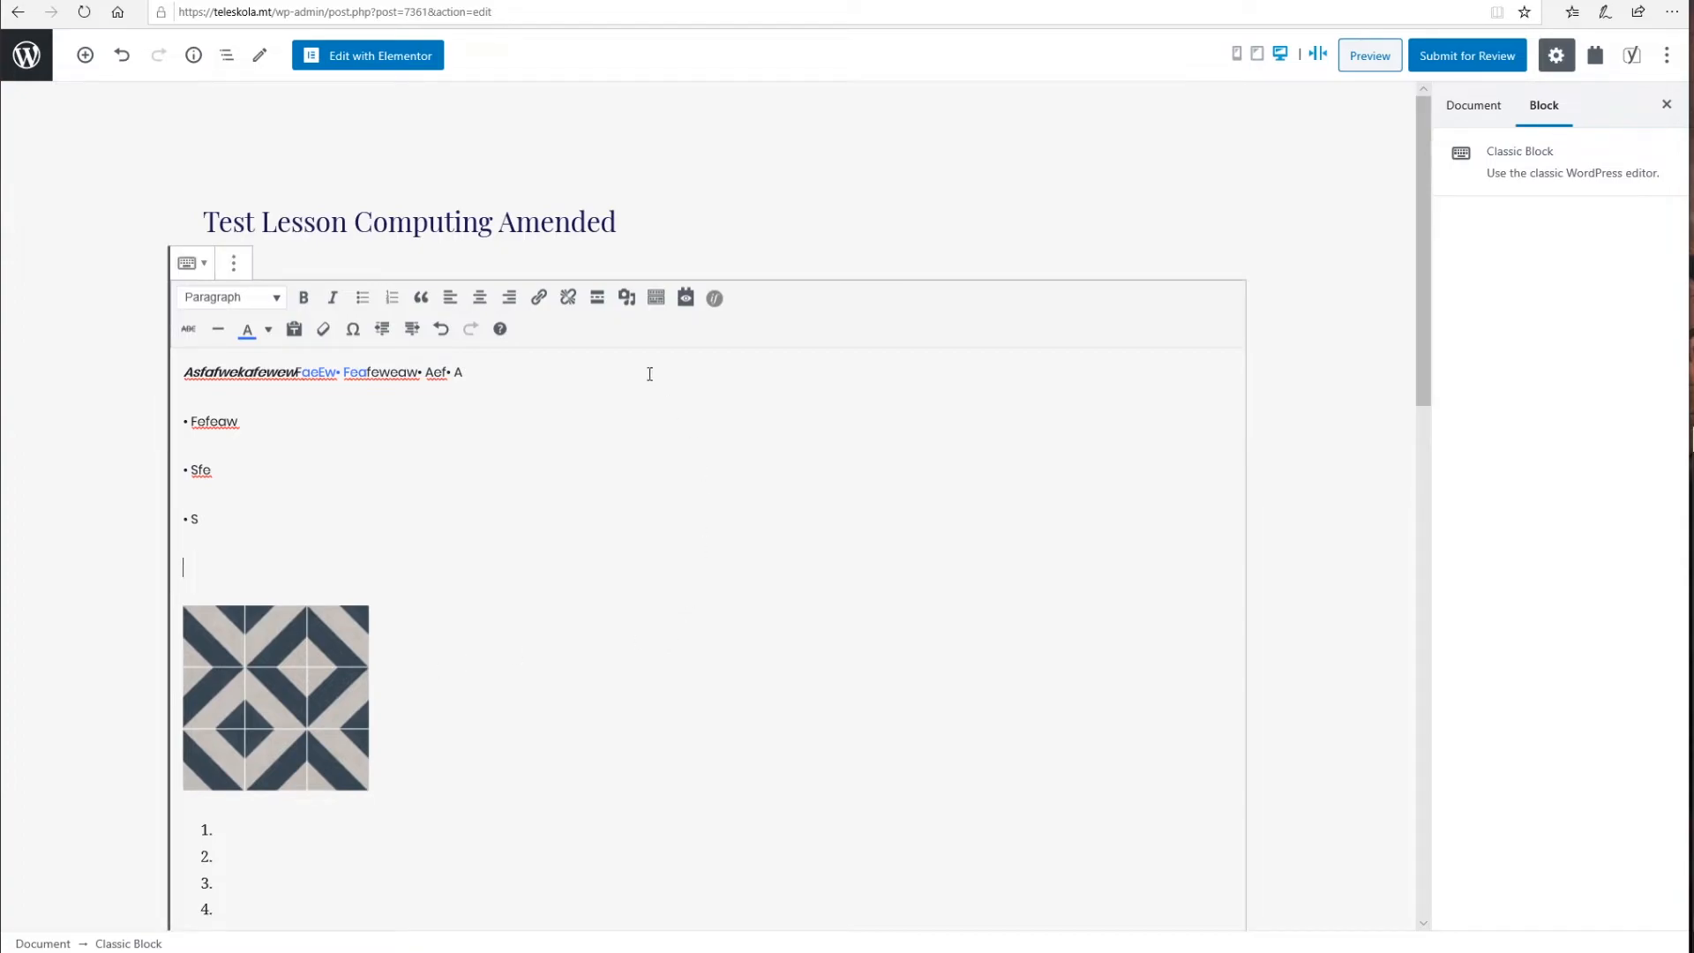
{"action": "left_click", "coordinate": [626, 299]}
{"action": "left_click", "coordinate": [357, 121]}
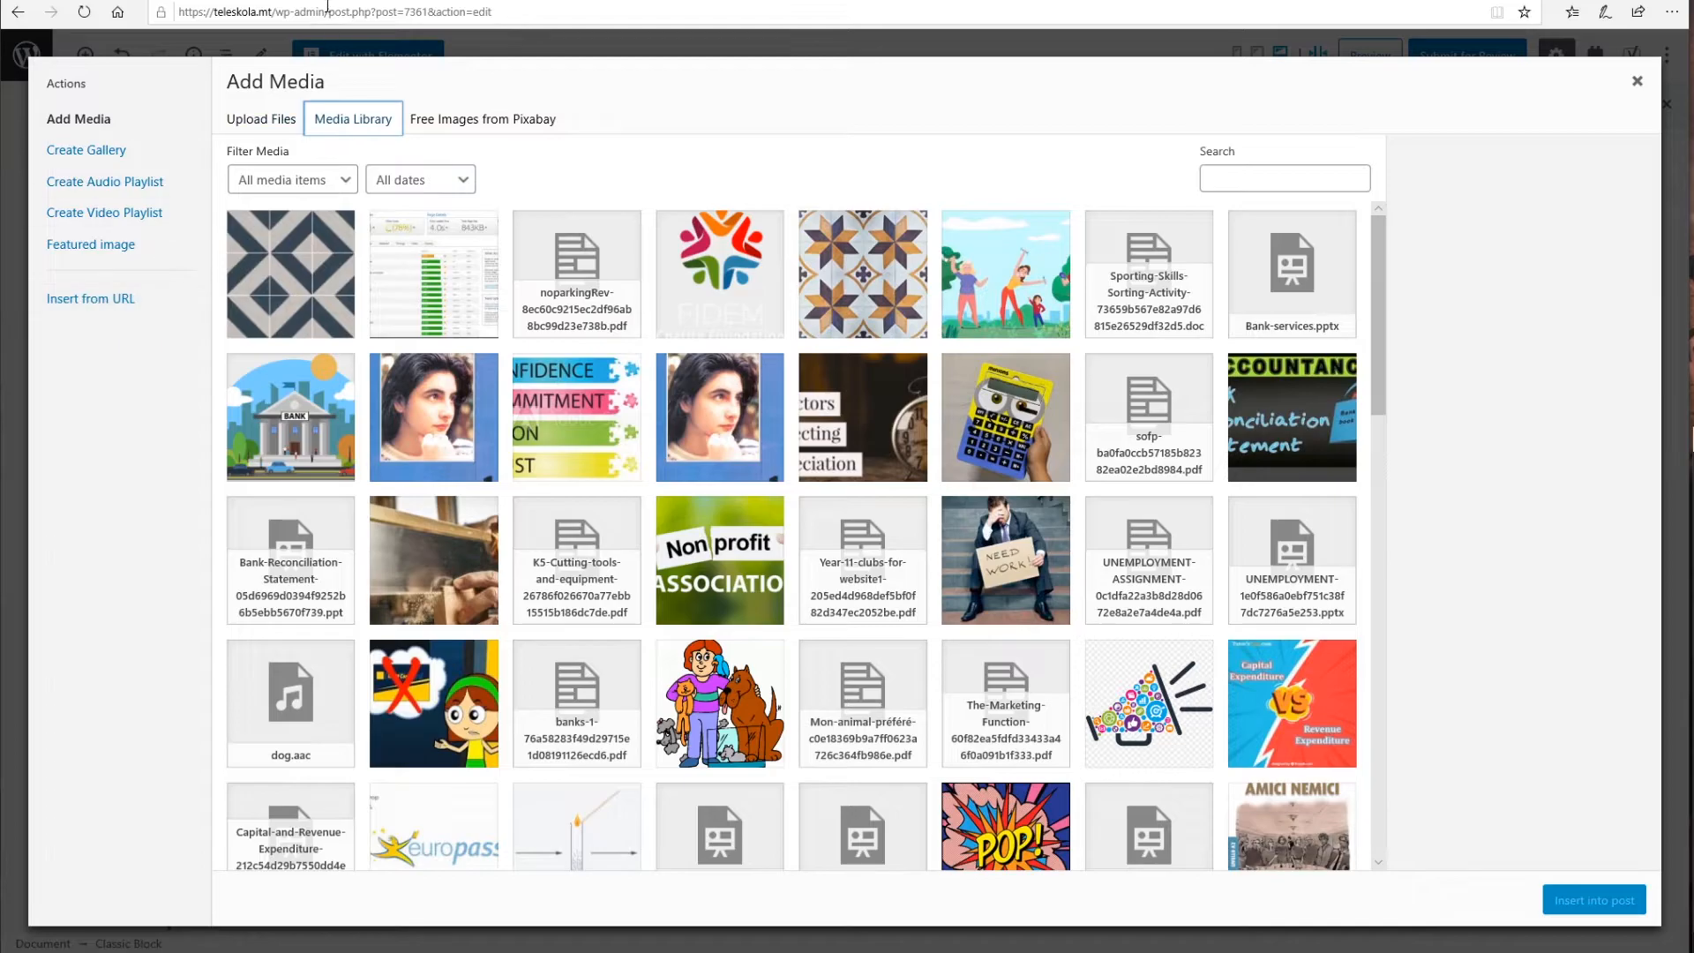
Step: Copy the address of the YouTube video Doja Cat - Say So (Official Video) from a new browser tab and close the lesson's media library
{"action": "left_click", "coordinate": [414, 0]}
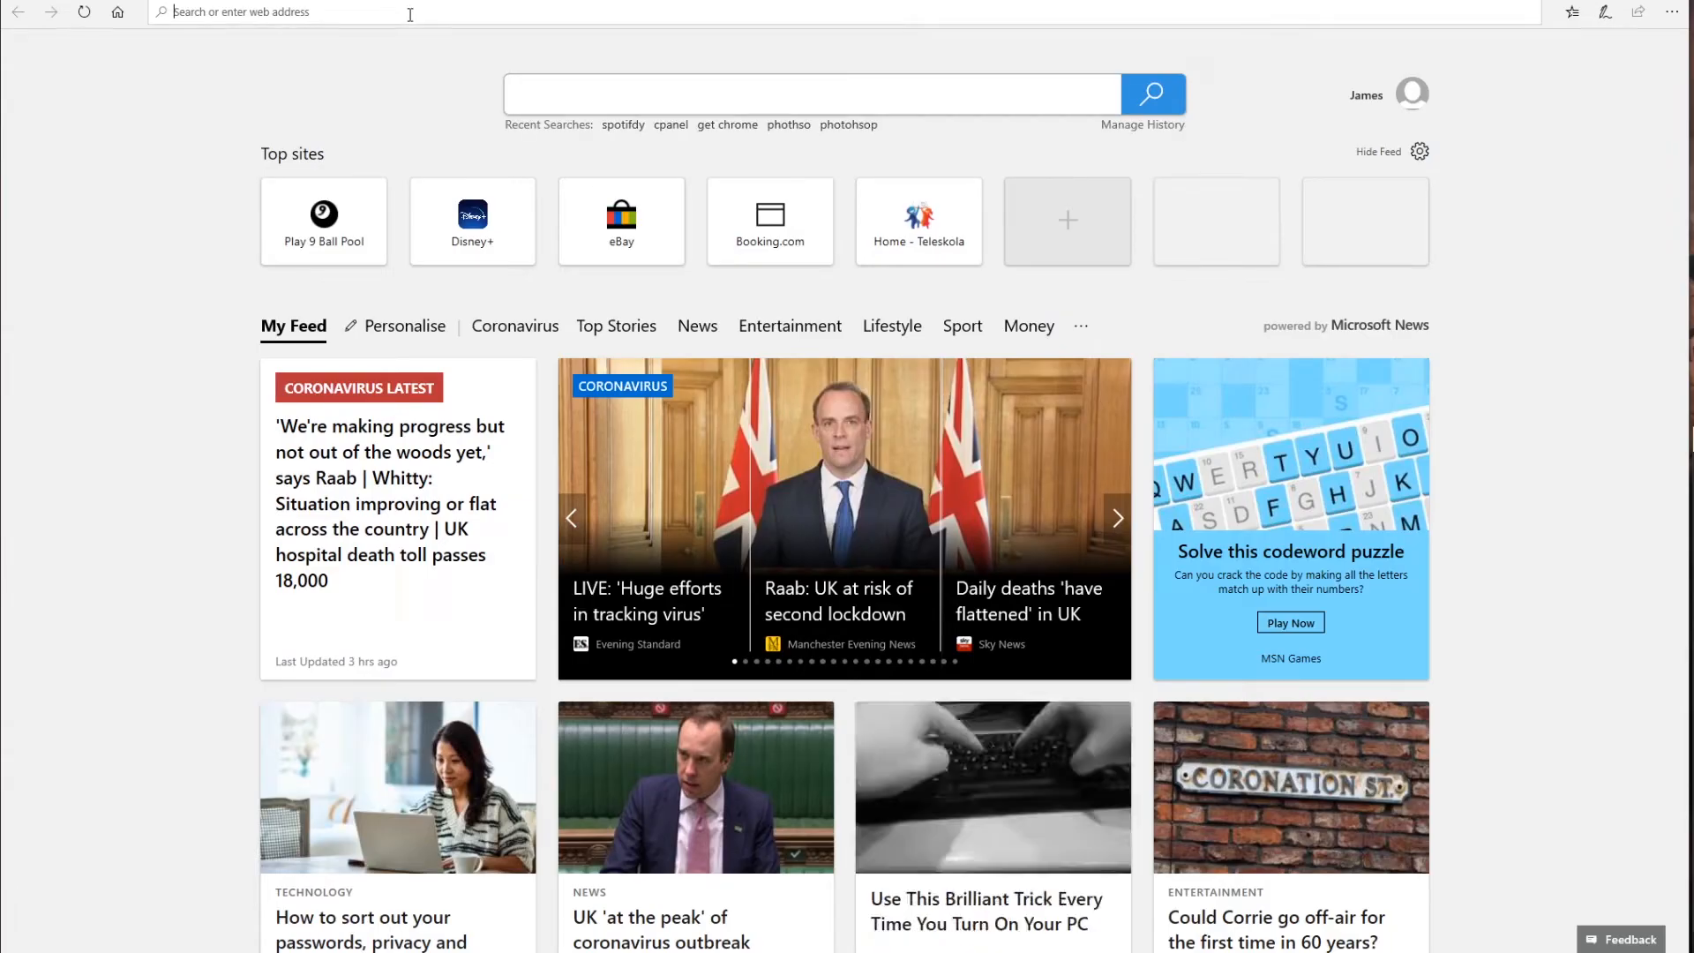
{"action": "type", "text": "youtuibe"}
{"action": "key", "text": "Return"}
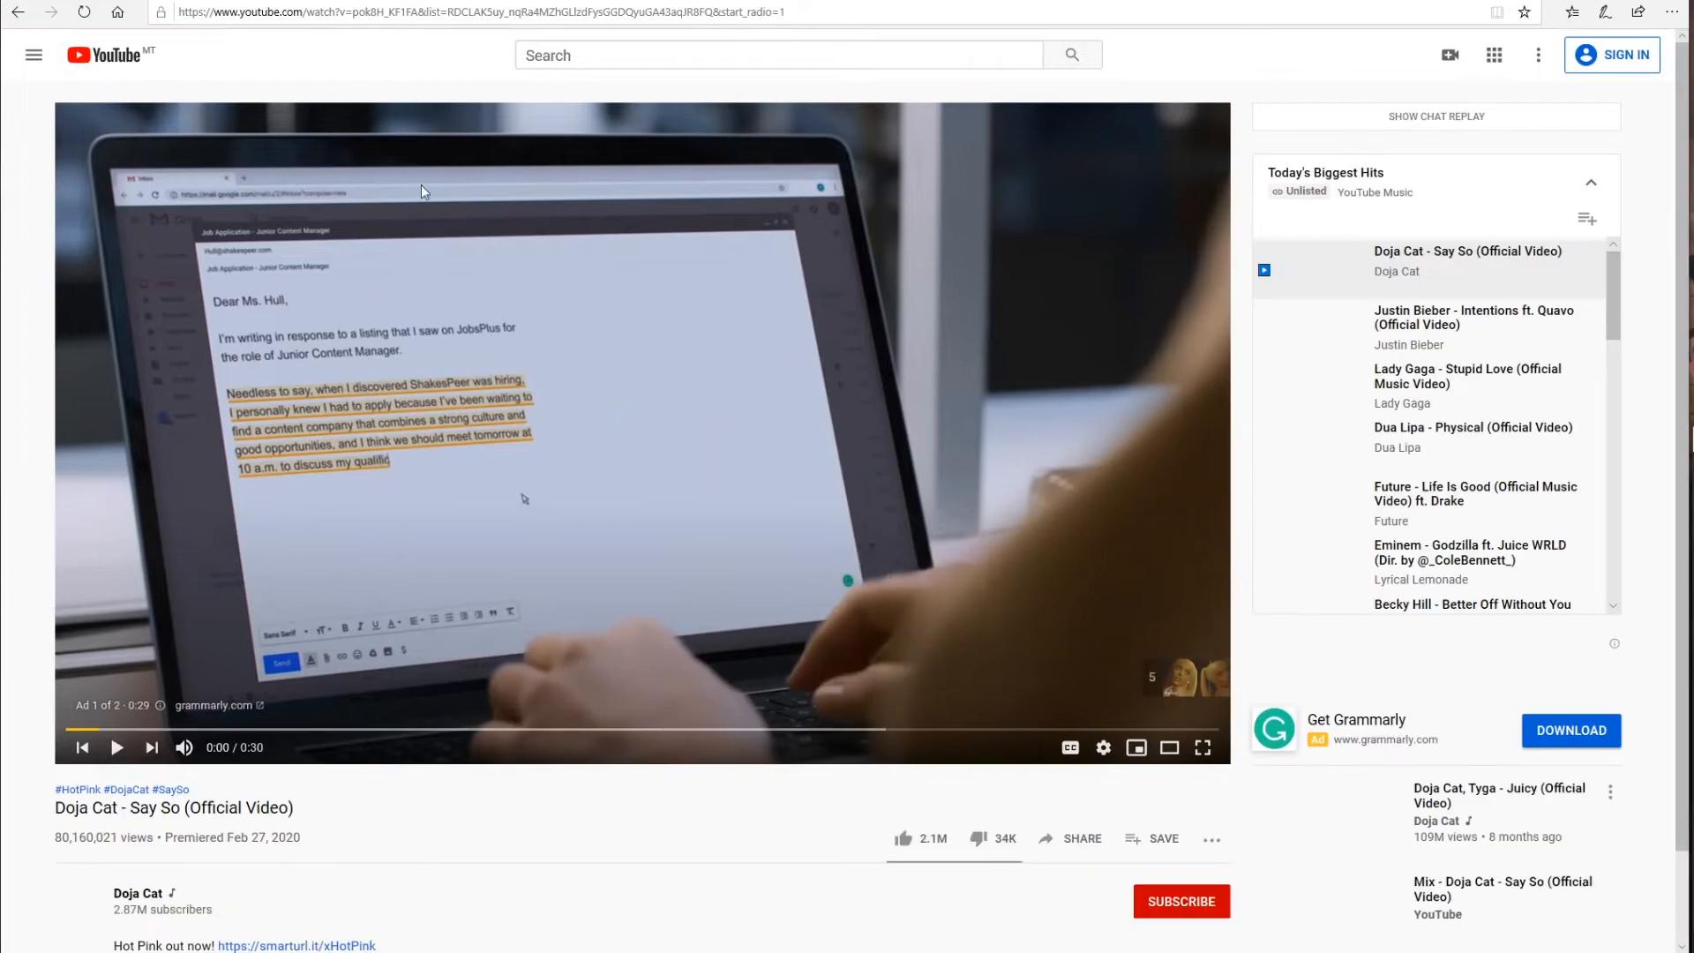
{"action": "left_click", "coordinate": [475, 14]}
{"action": "right_click", "coordinate": [473, 8]}
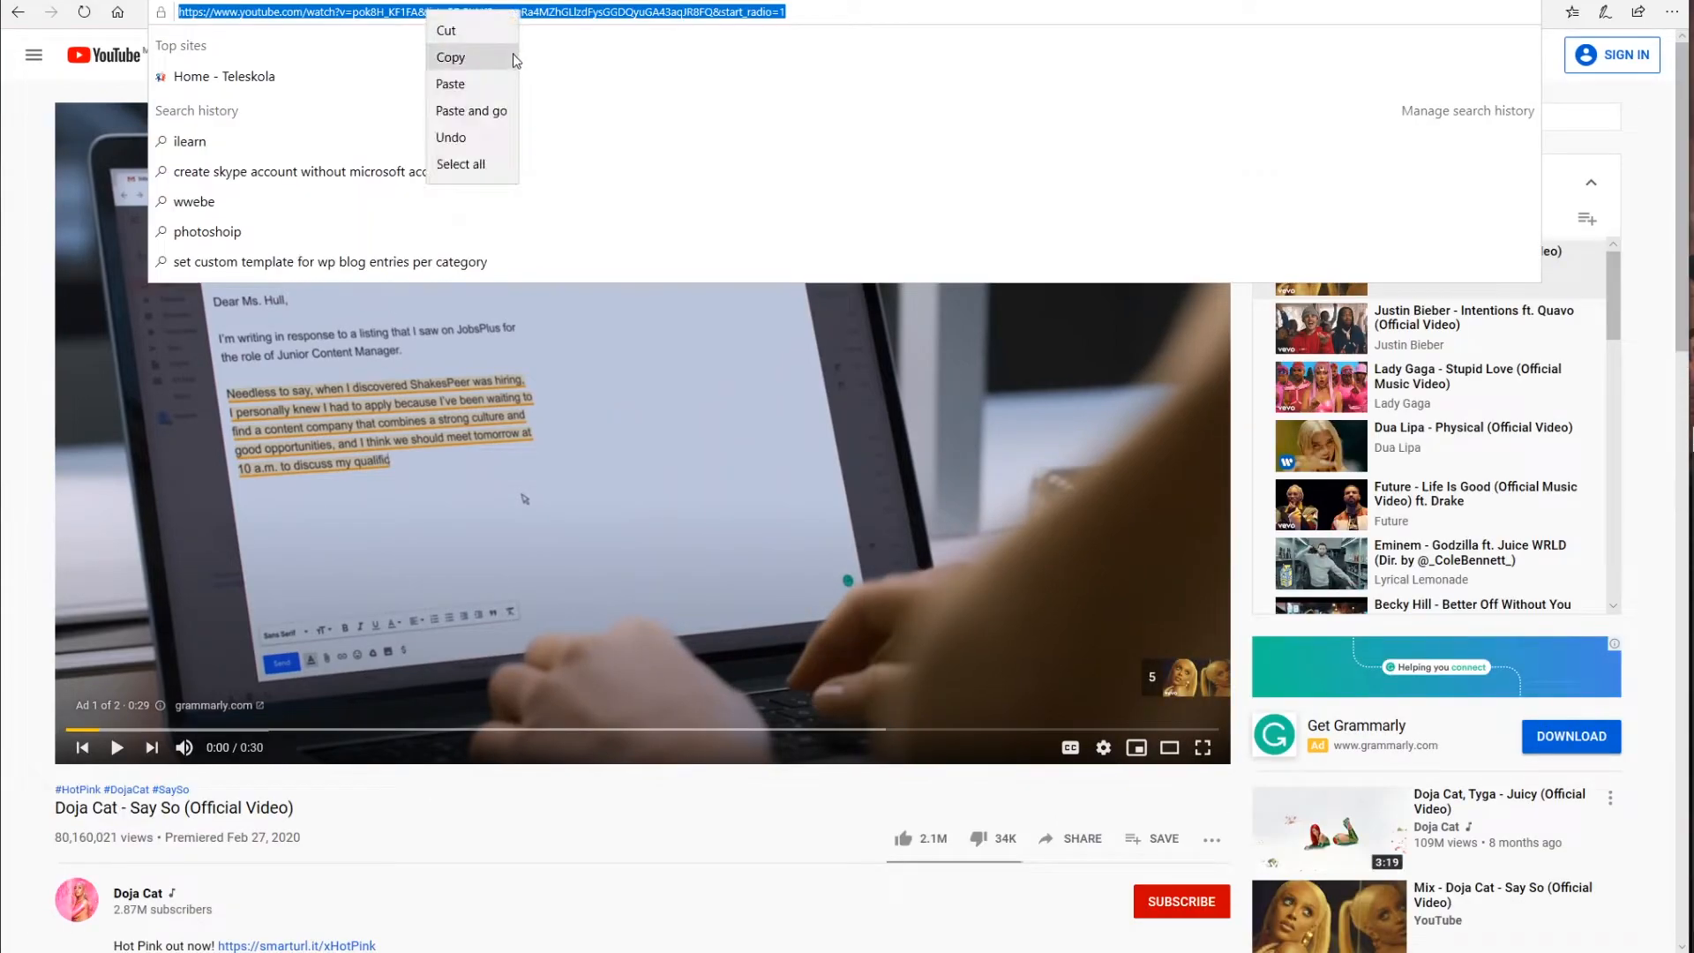
{"action": "left_click", "coordinate": [504, 58]}
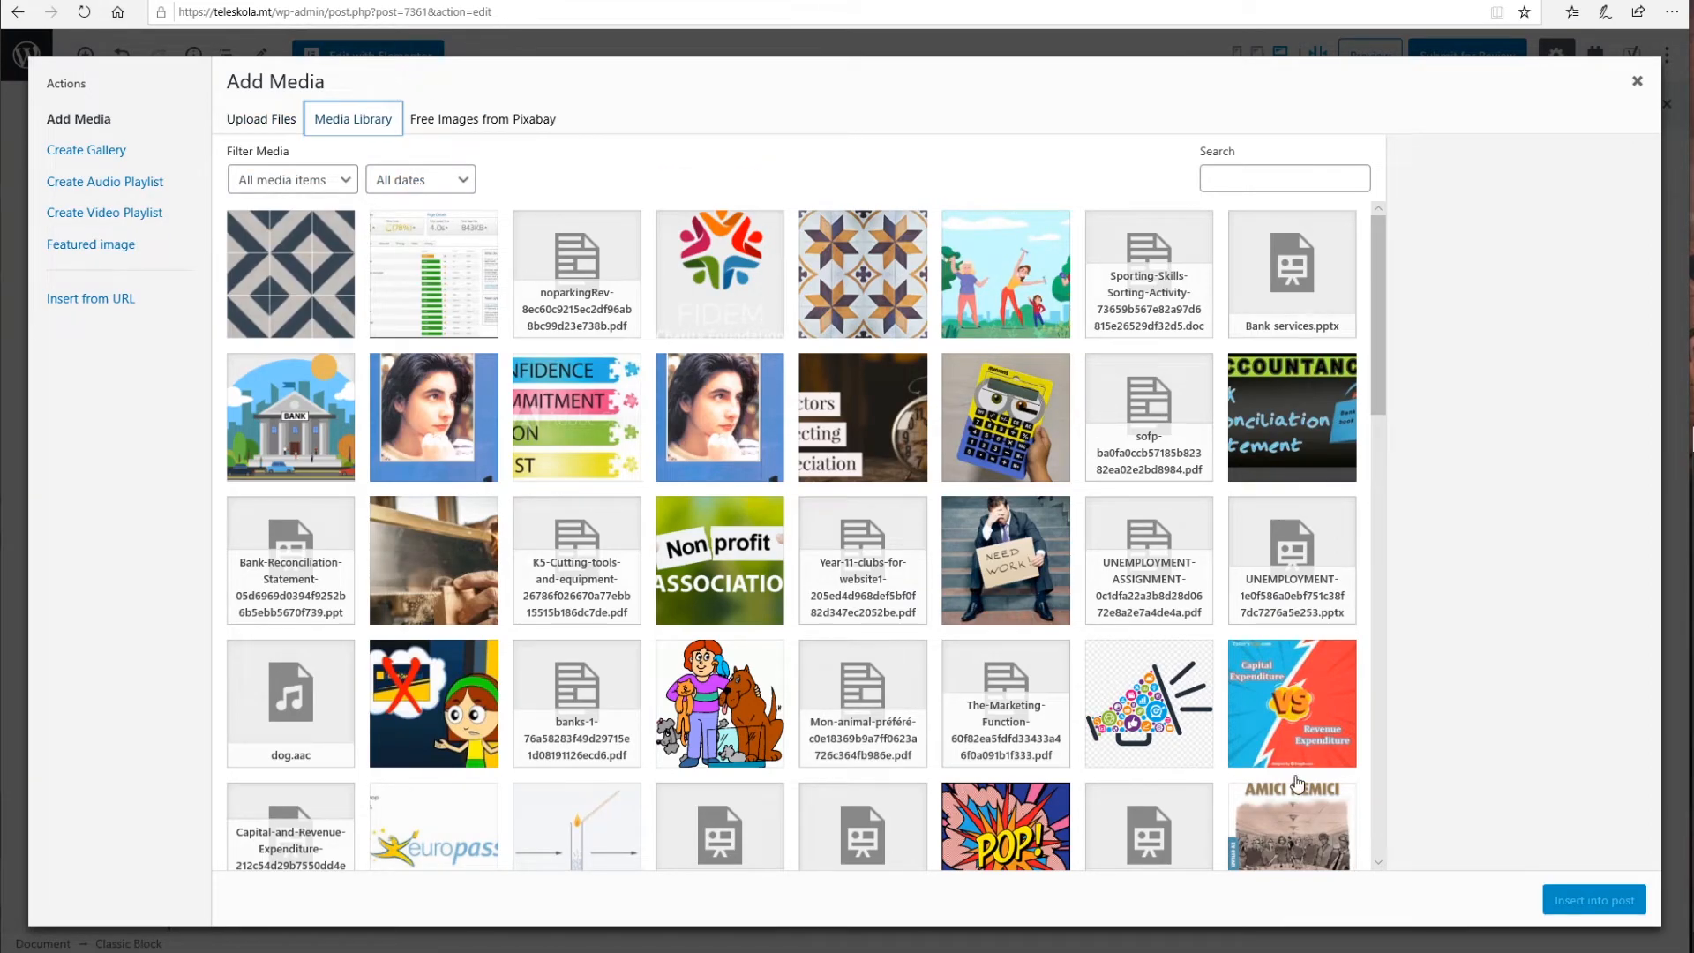
{"action": "left_click", "coordinate": [1637, 85]}
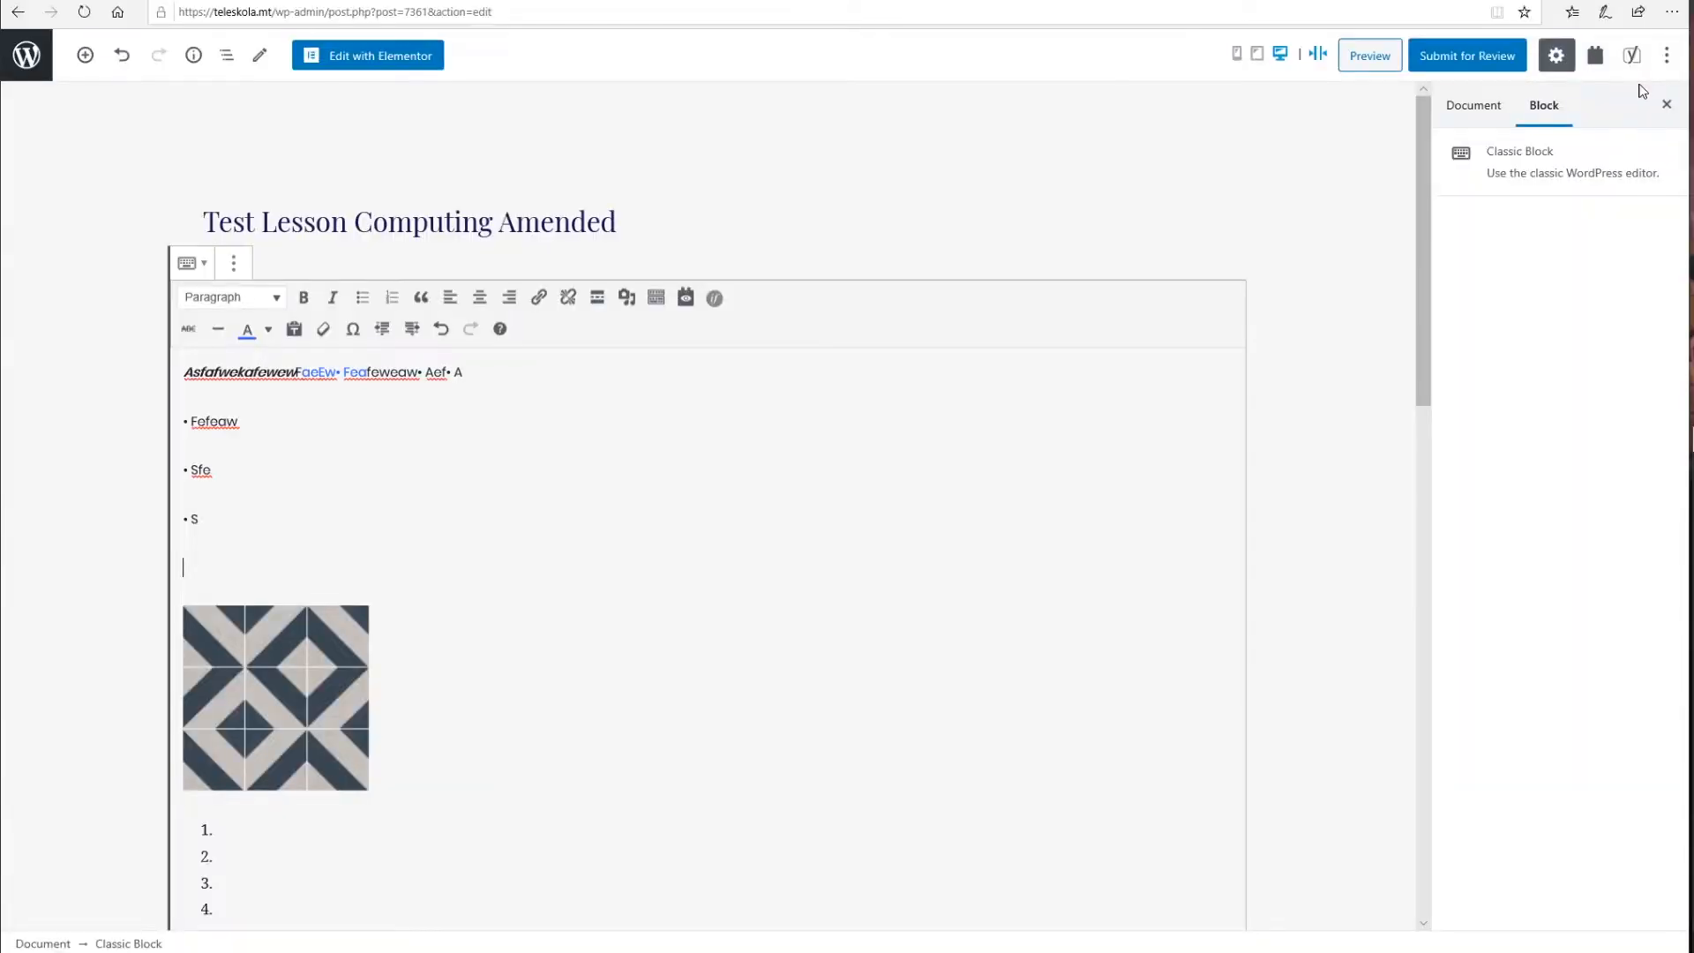
Step: Embed the YouTube video from its copied URL in the blank paragraph above the tile image
{"action": "left_click", "coordinate": [627, 298]}
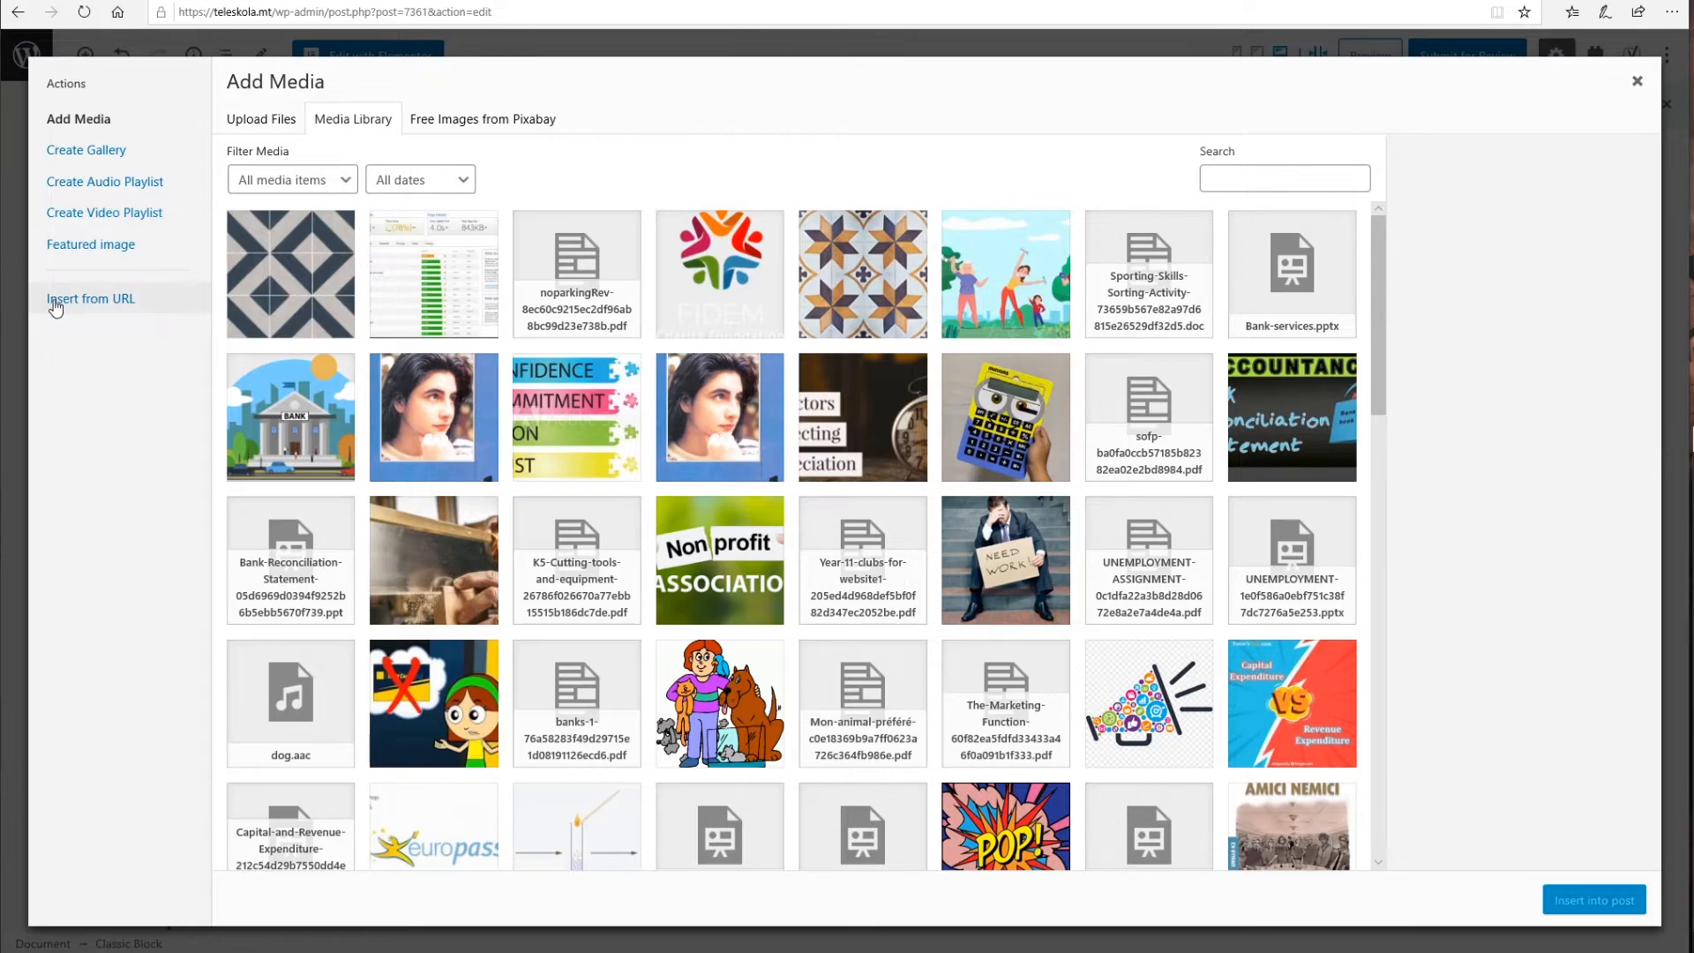
{"action": "left_click", "coordinate": [104, 309]}
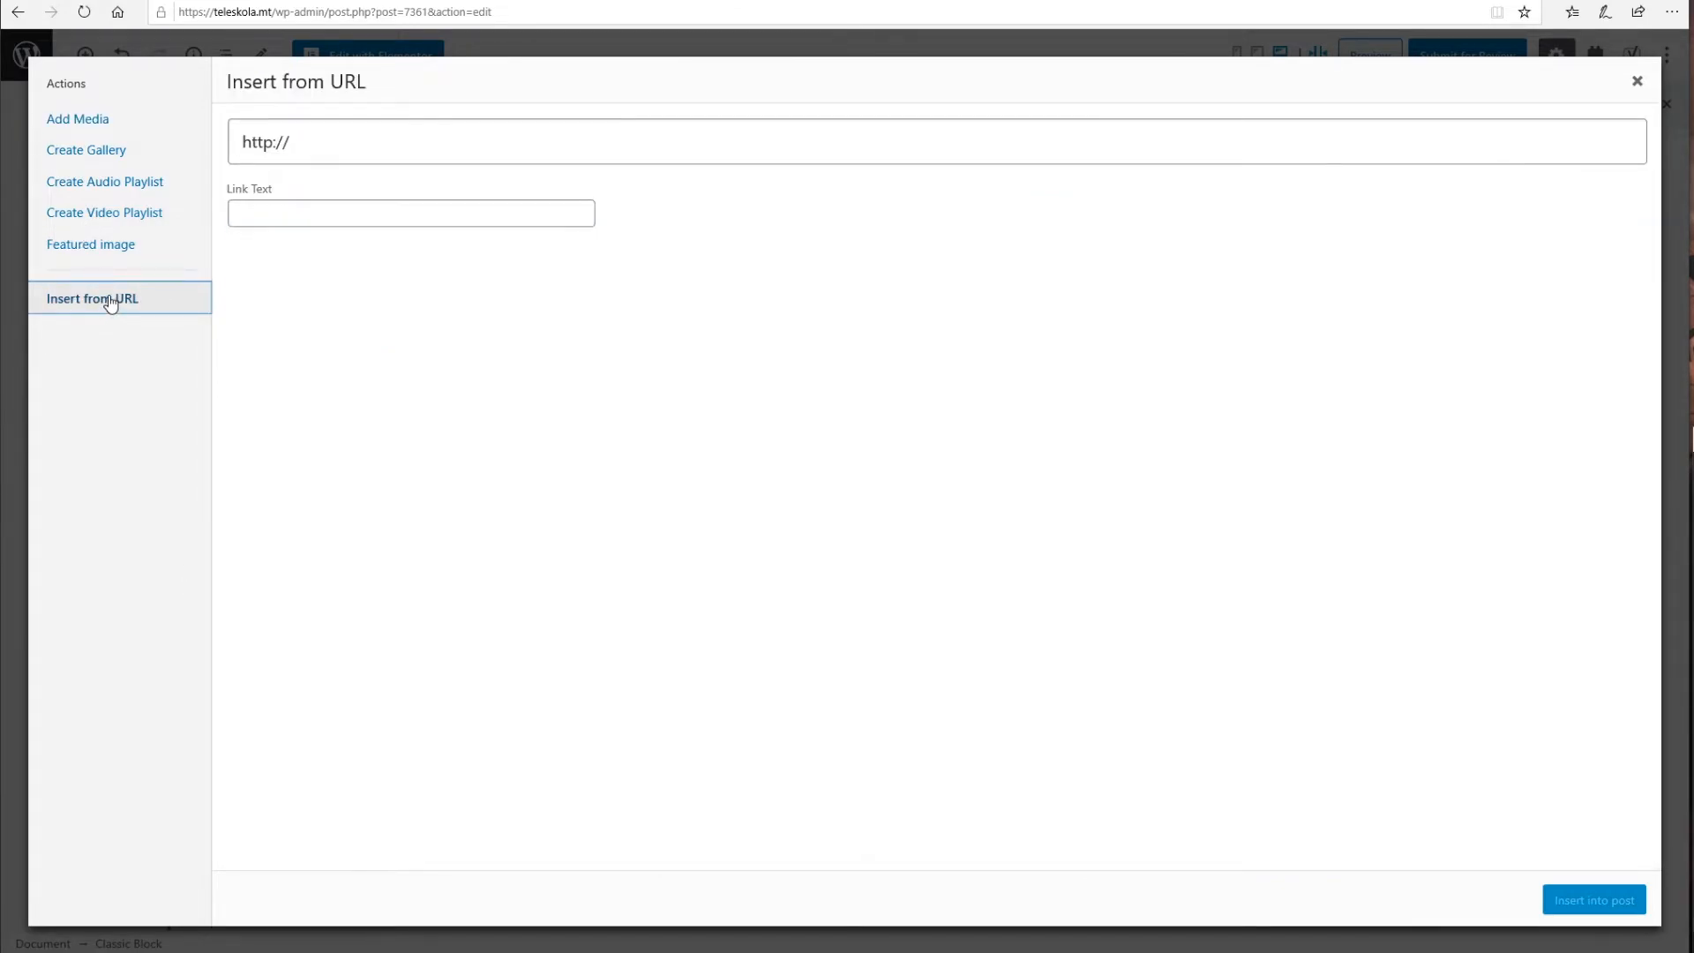
{"action": "left_click", "coordinate": [315, 140]}
{"action": "key", "text": "ctrl+a"}
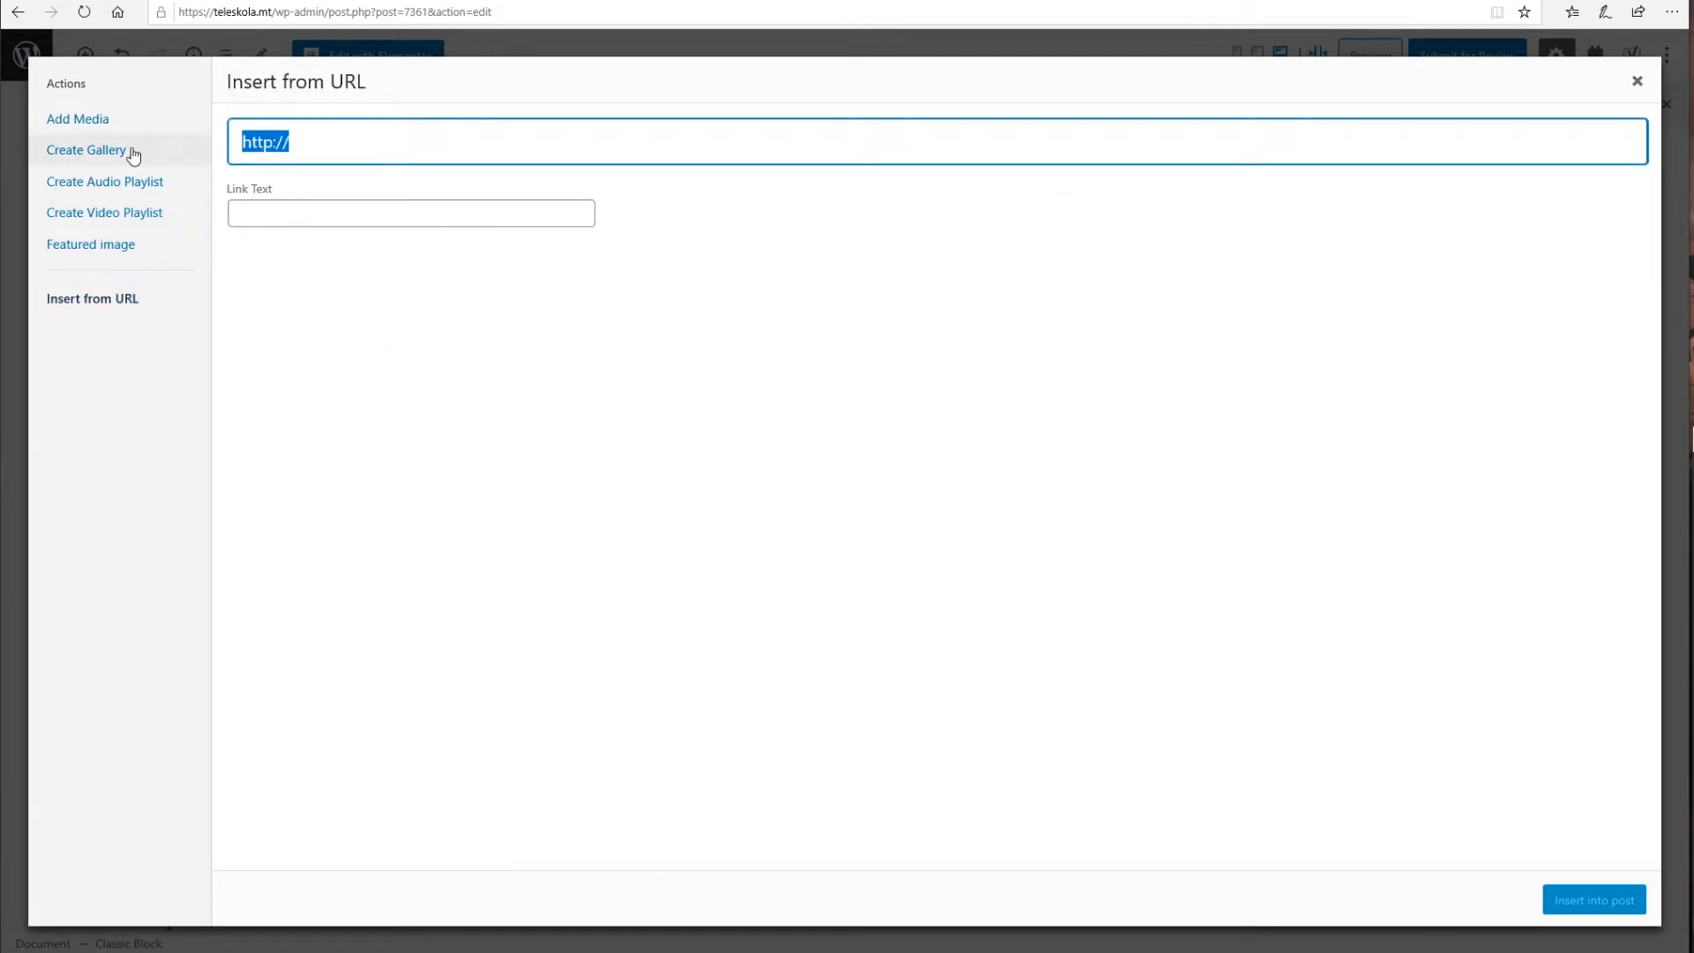
{"action": "right_click", "coordinate": [296, 139]}
{"action": "left_click", "coordinate": [313, 141]}
{"action": "left_click_drag", "start_coordinate": [312, 141], "coordinate": [240, 141]}
{"action": "right_click", "coordinate": [263, 140]}
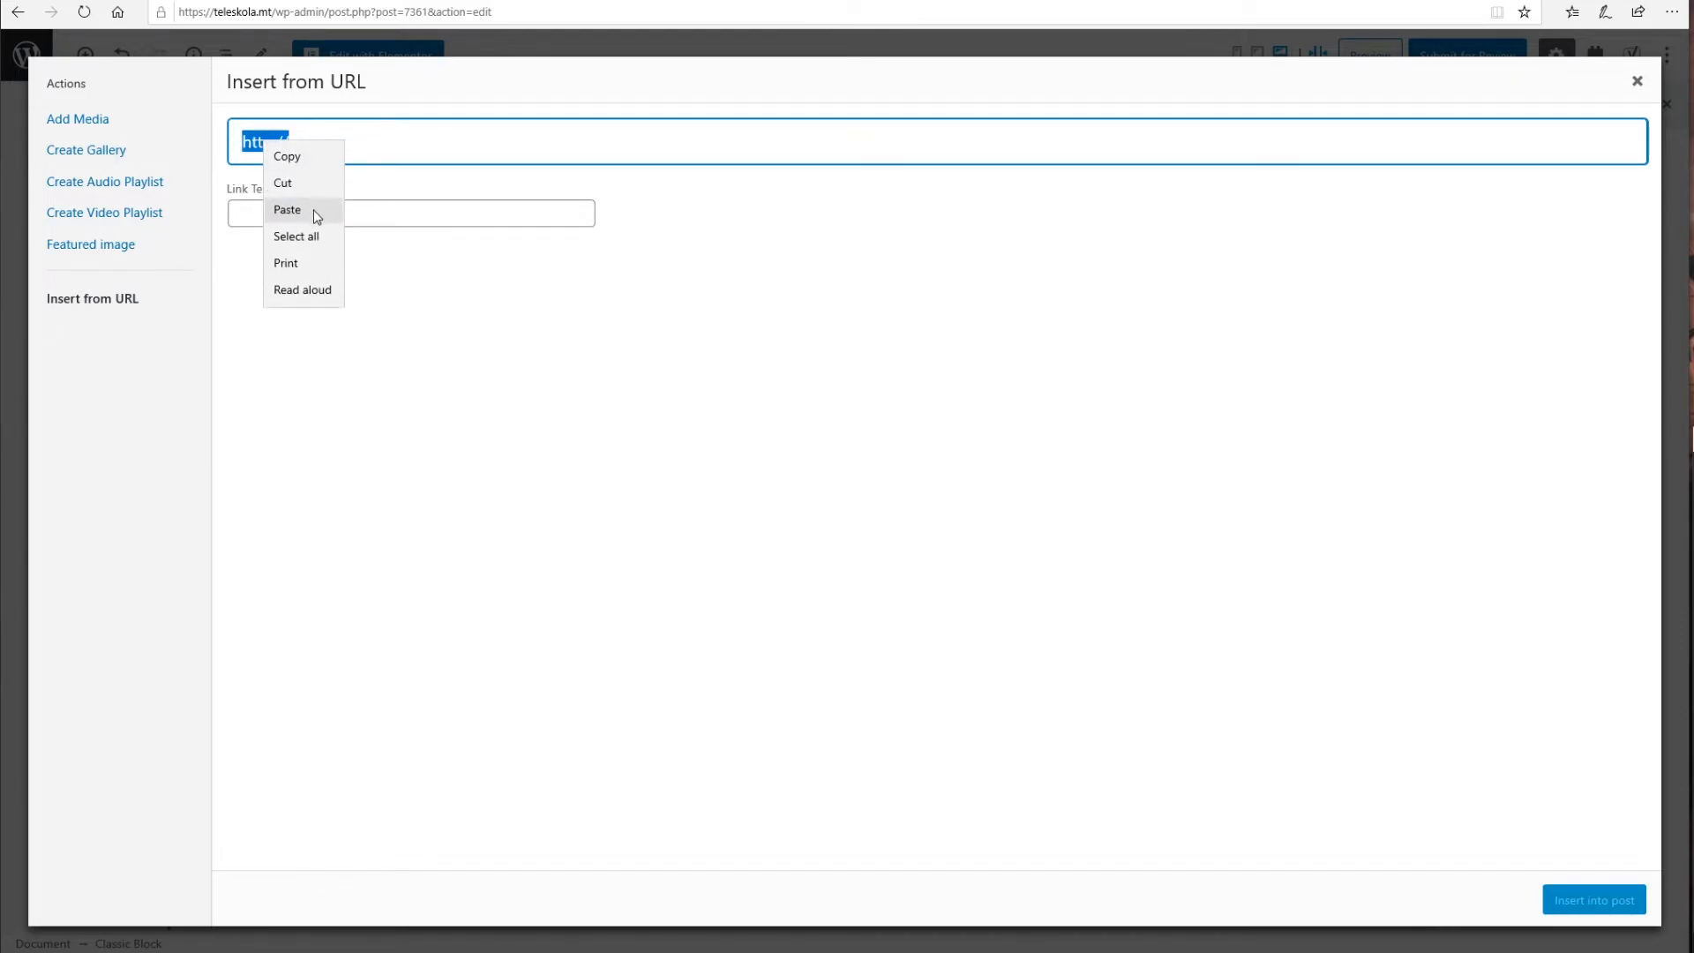
{"action": "left_click", "coordinate": [286, 192]}
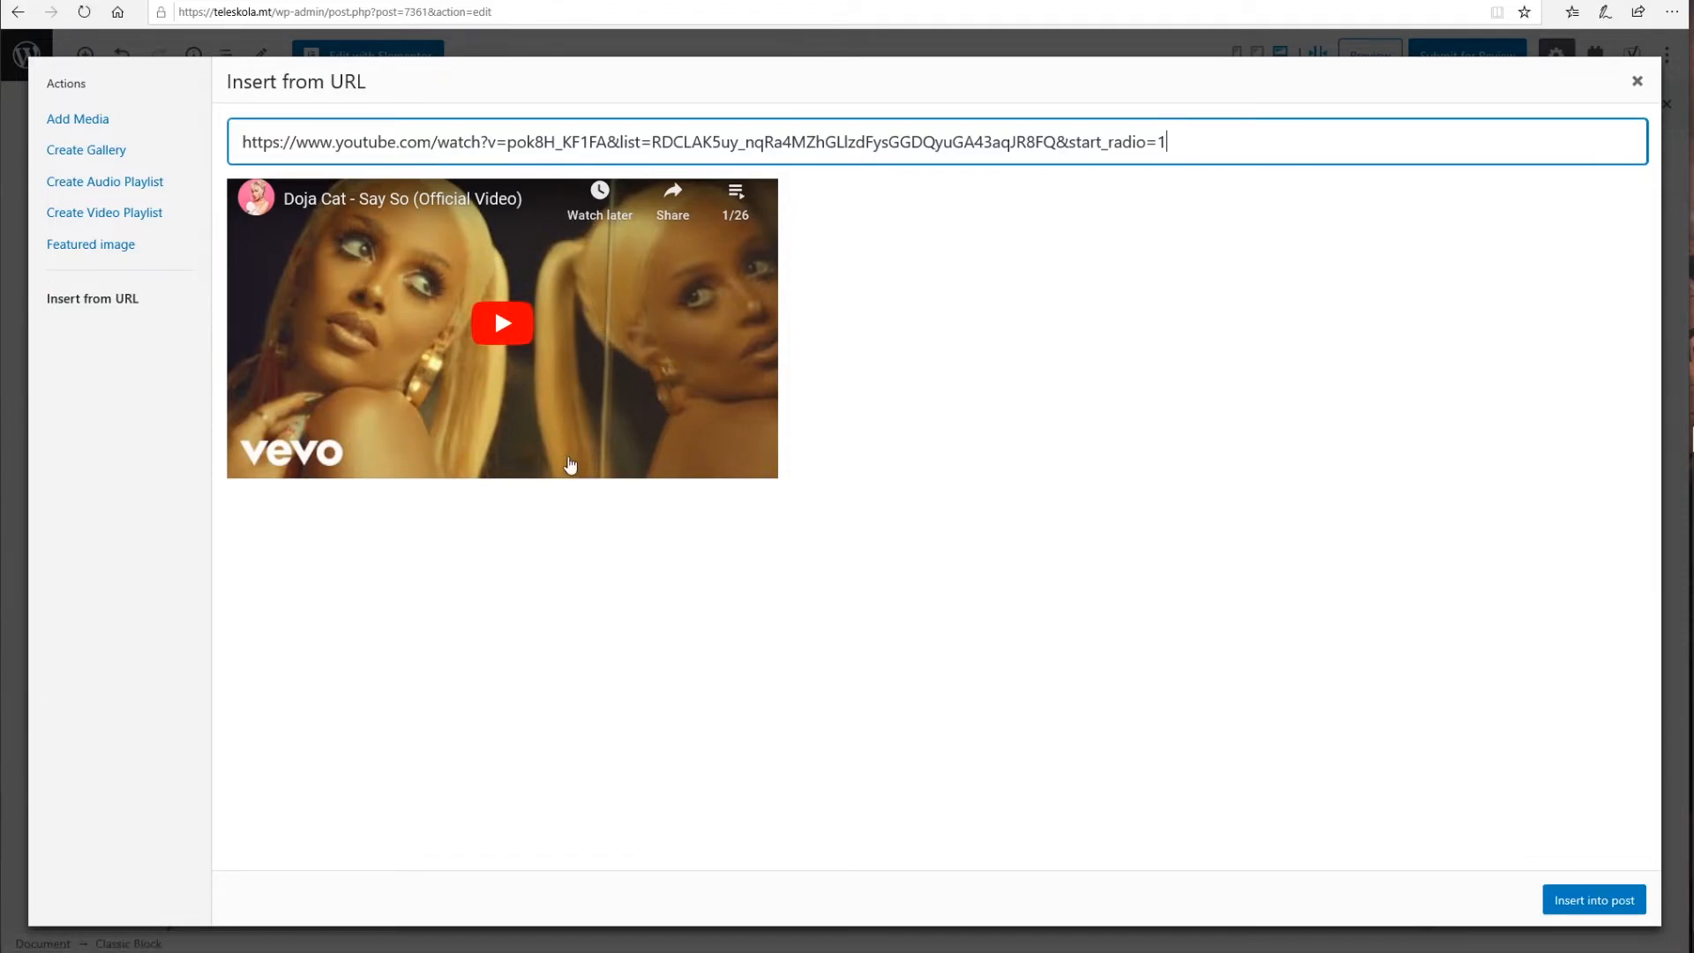
{"action": "left_click", "coordinate": [1590, 902]}
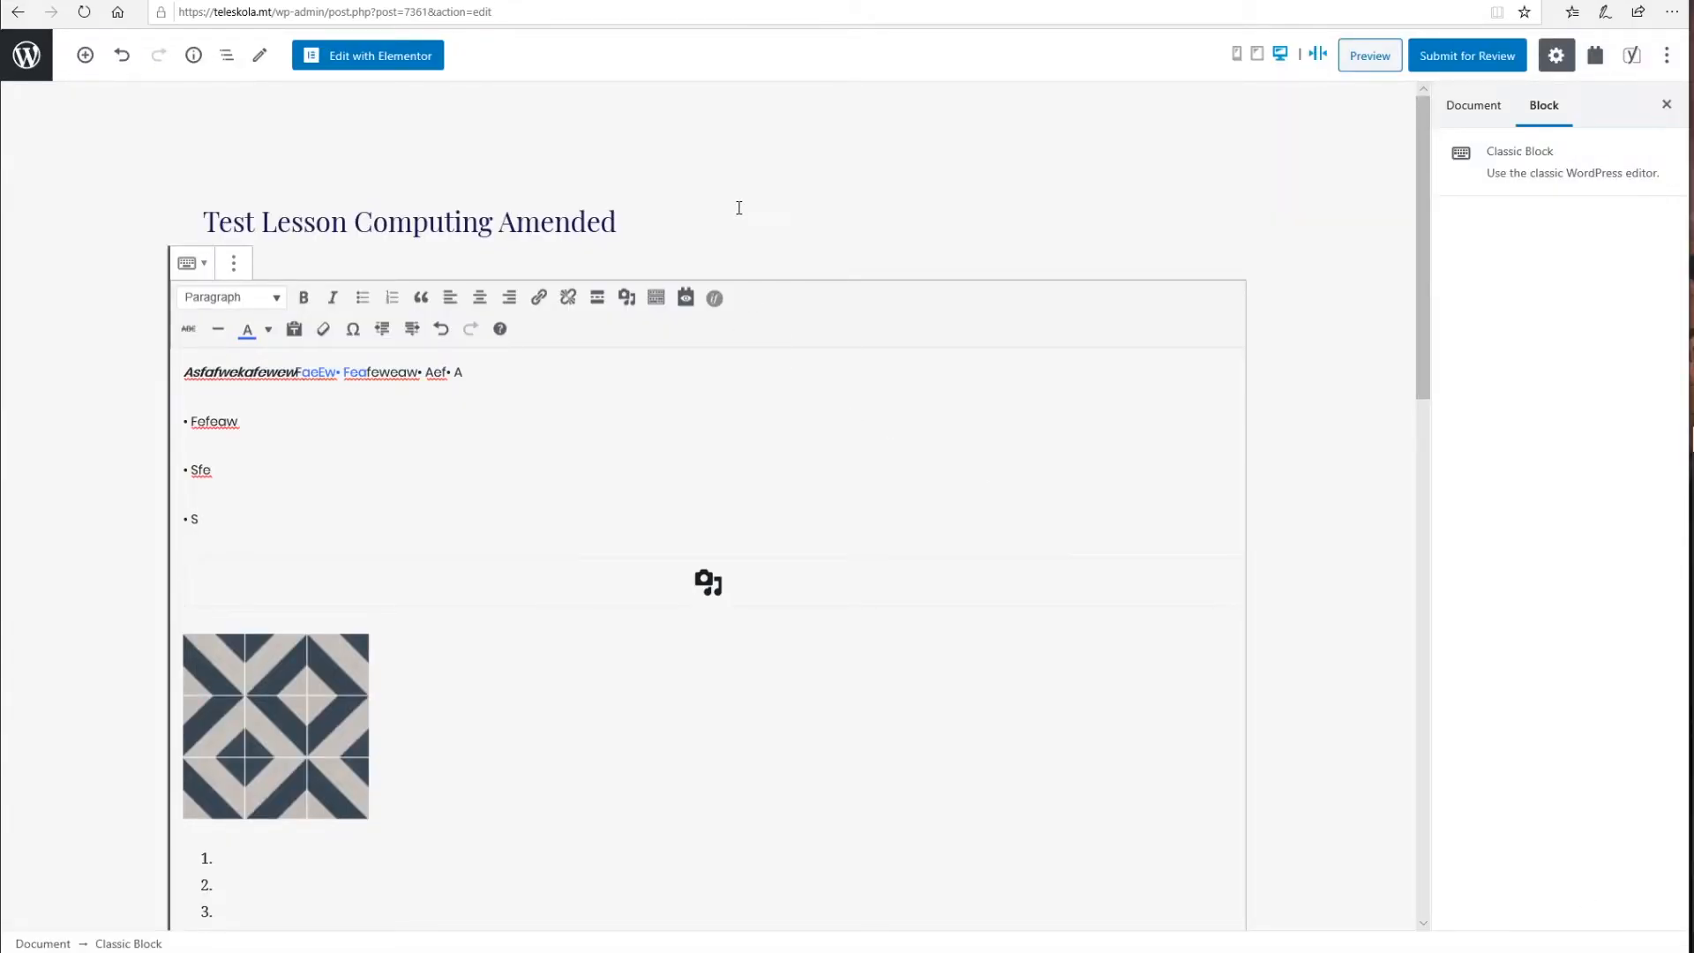
Step: Look over the embedded video and remaining lesson content in the editor, and generate a preview of the lesson
{"action": "scroll", "coordinate": [801, 723], "scroll_direction": "down", "scroll_amount": 5}
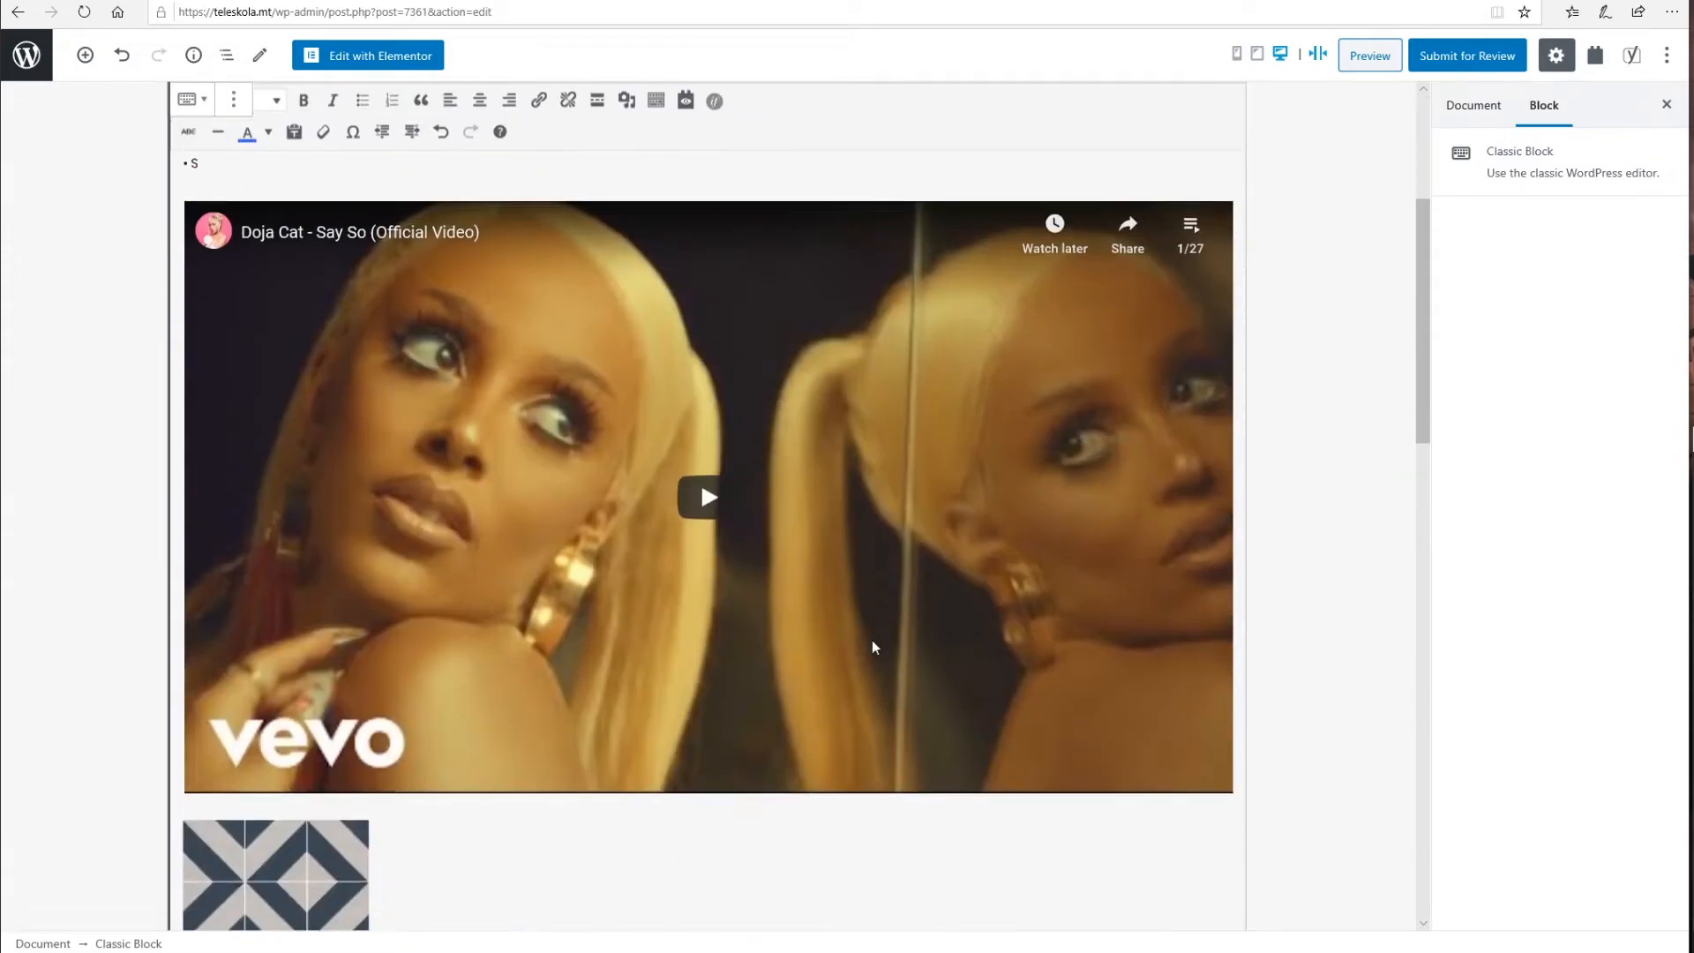
{"action": "scroll", "coordinate": [966, 627], "scroll_direction": "up", "scroll_amount": 3}
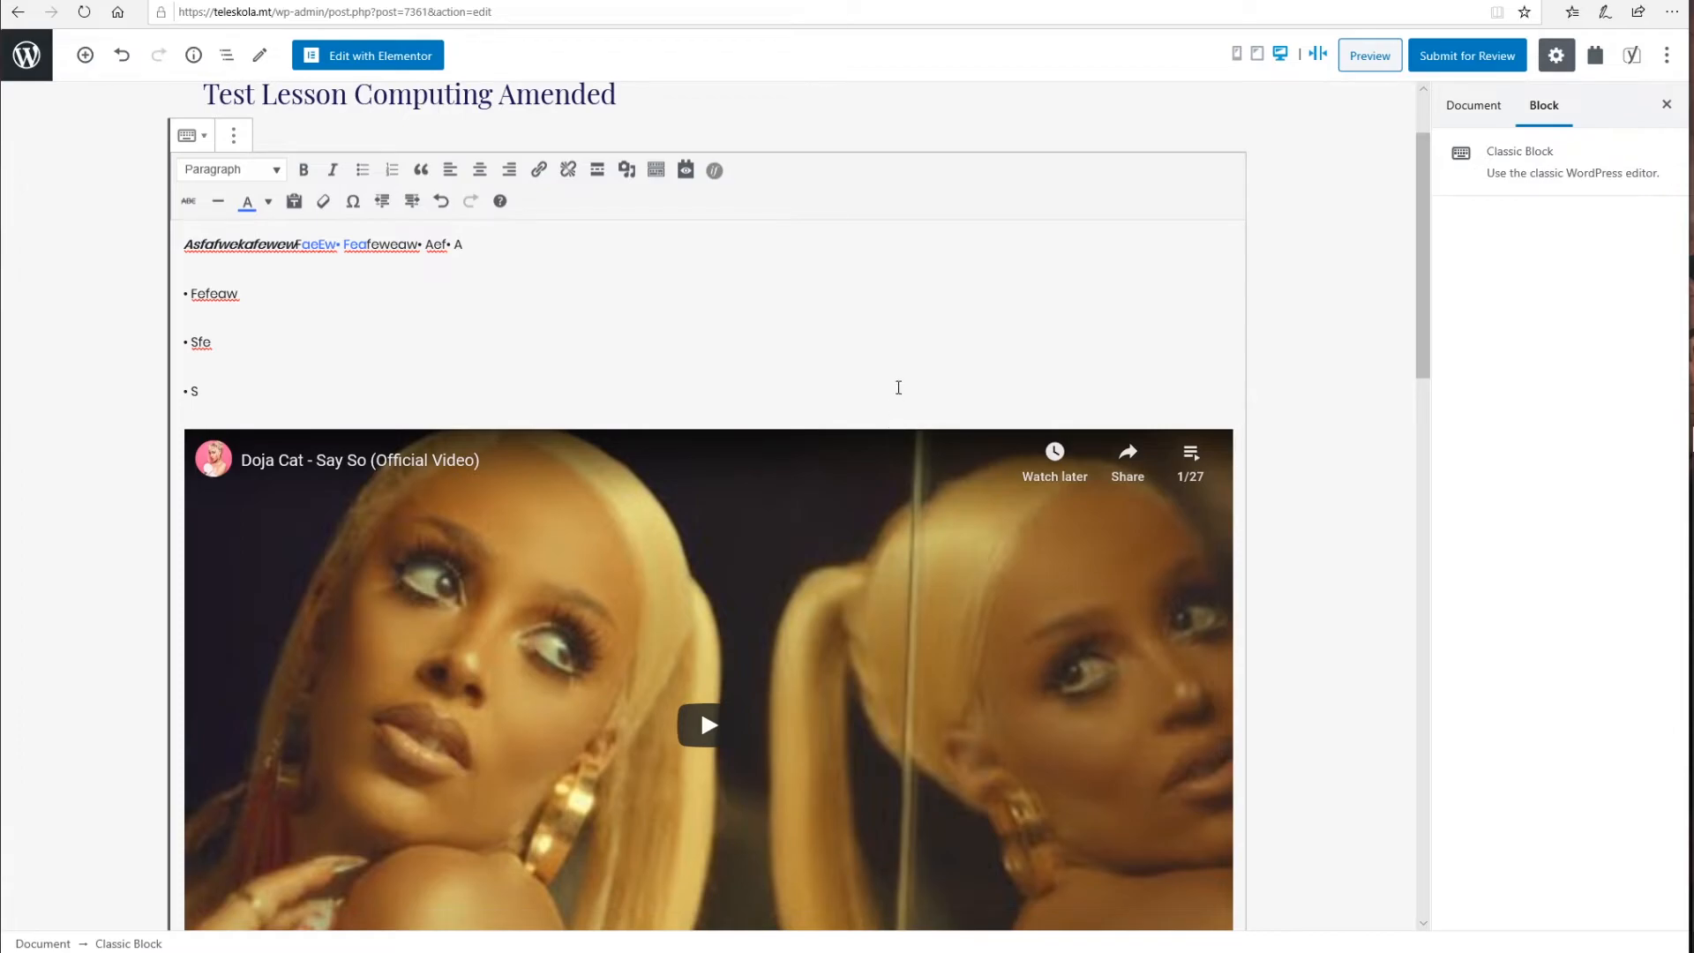
{"action": "scroll", "coordinate": [1300, 490], "scroll_direction": "up", "scroll_amount": 2}
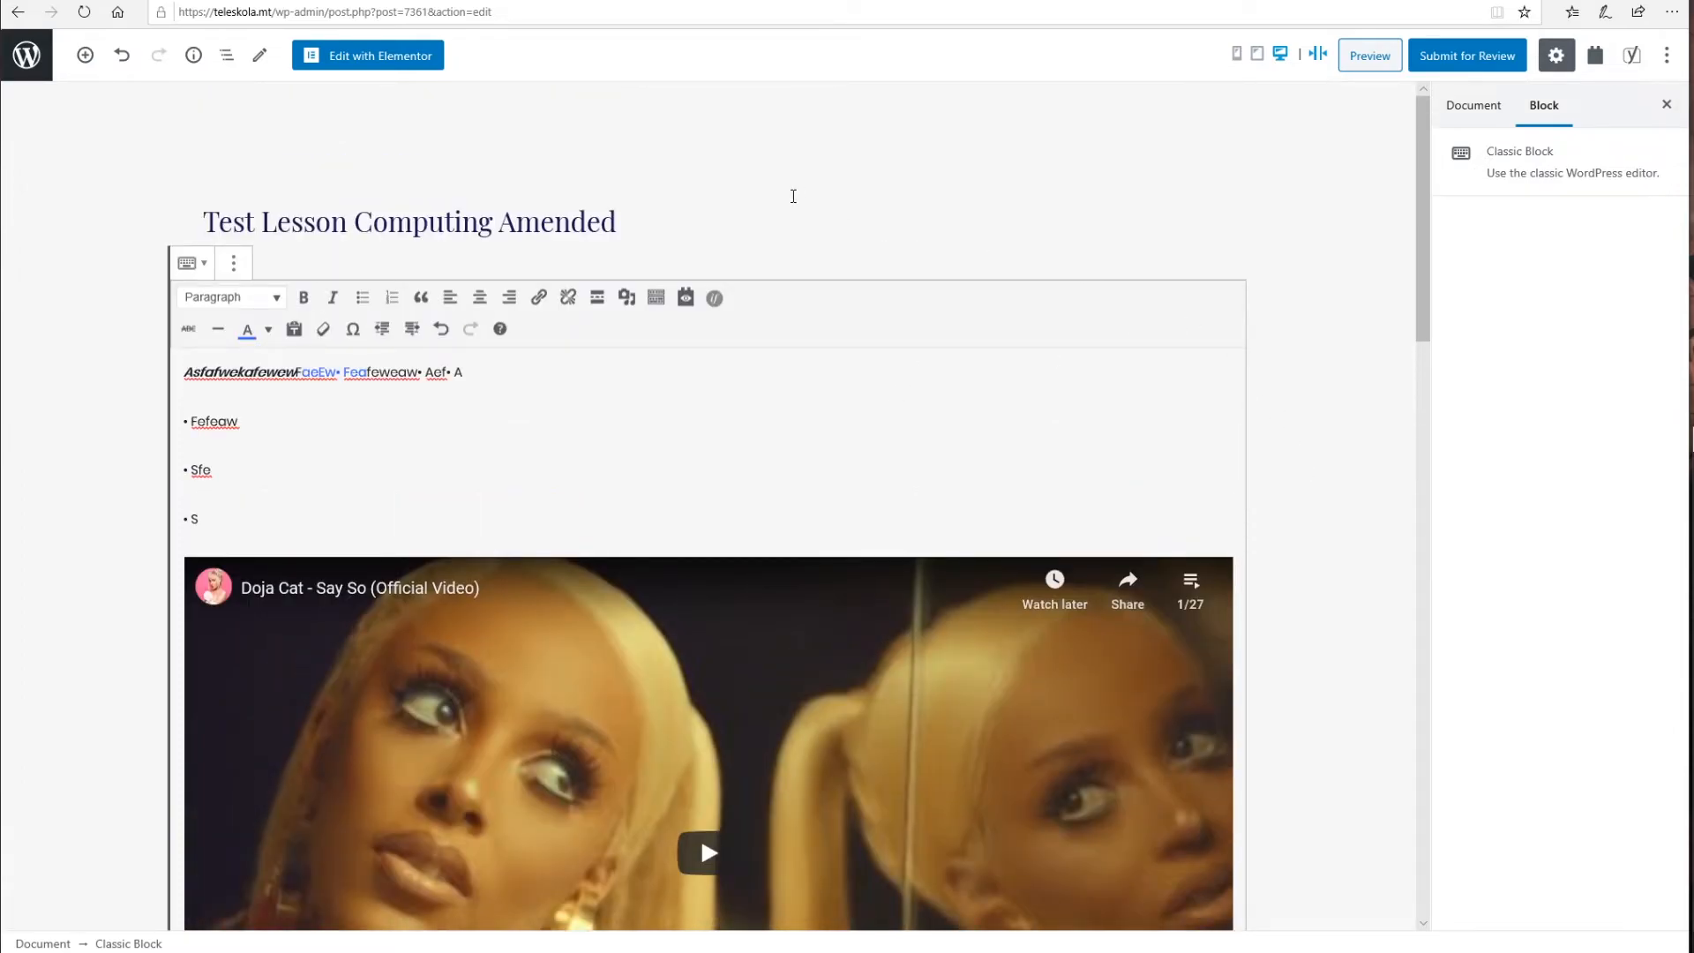
{"action": "scroll", "coordinate": [866, 283], "scroll_direction": "down", "scroll_amount": 15}
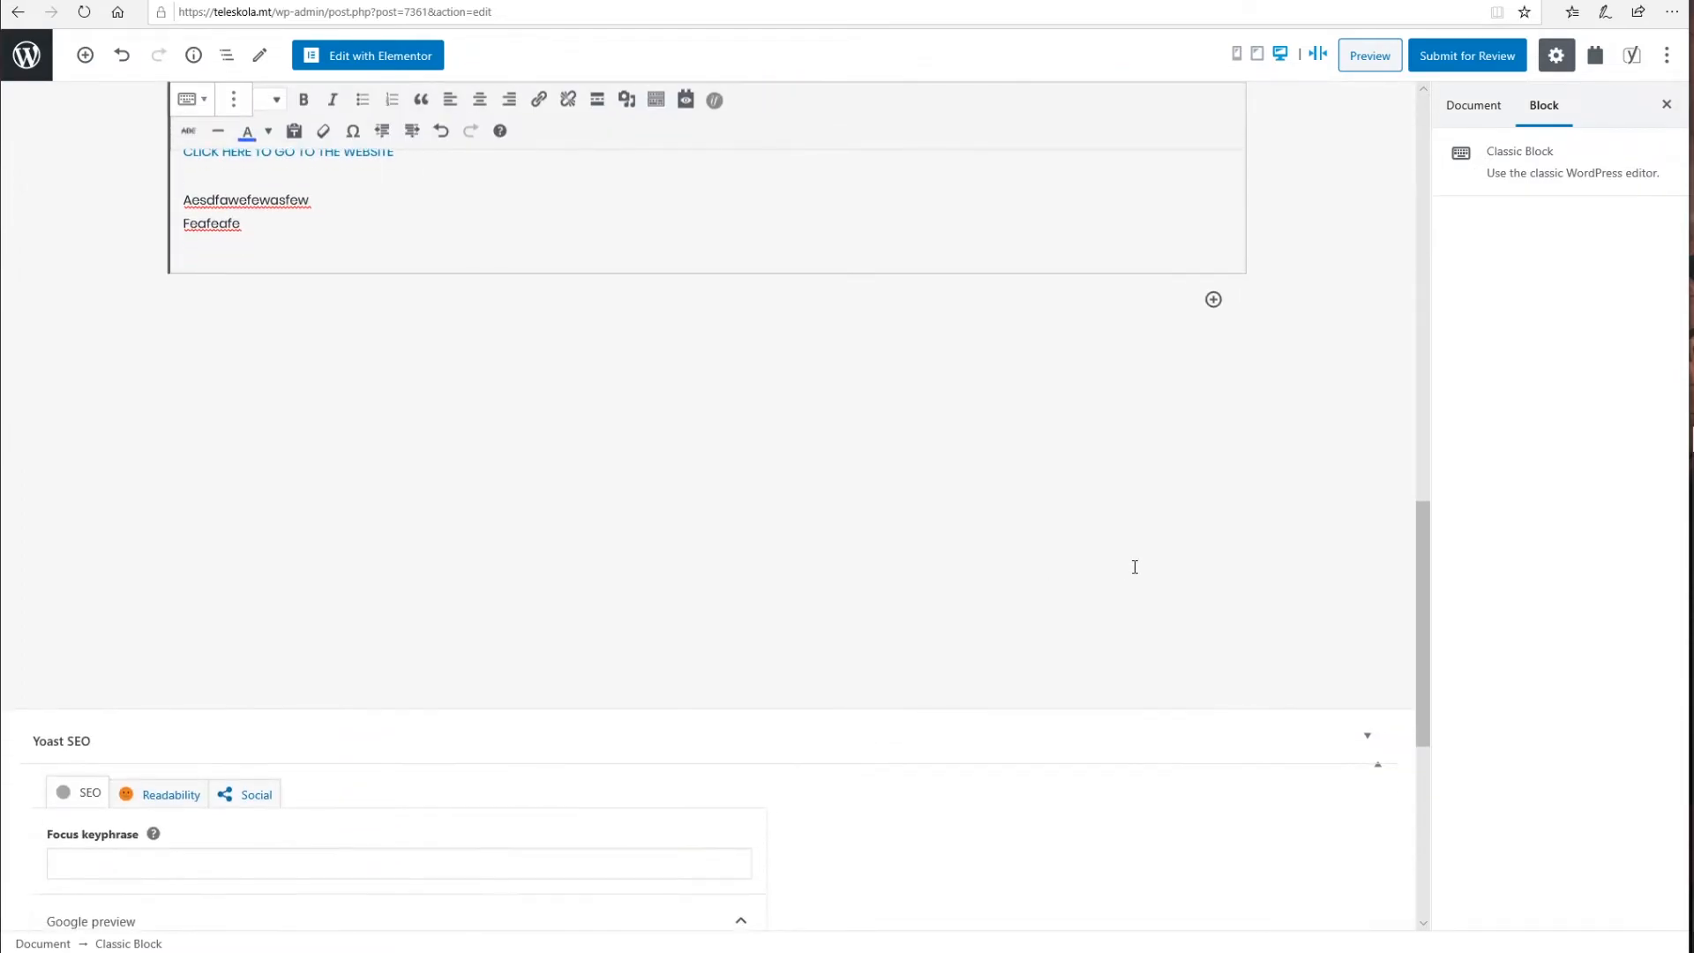
{"action": "scroll", "coordinate": [1135, 568], "scroll_direction": "up", "scroll_amount": 12}
{"action": "scroll", "coordinate": [1132, 573], "scroll_direction": "up", "scroll_amount": 5}
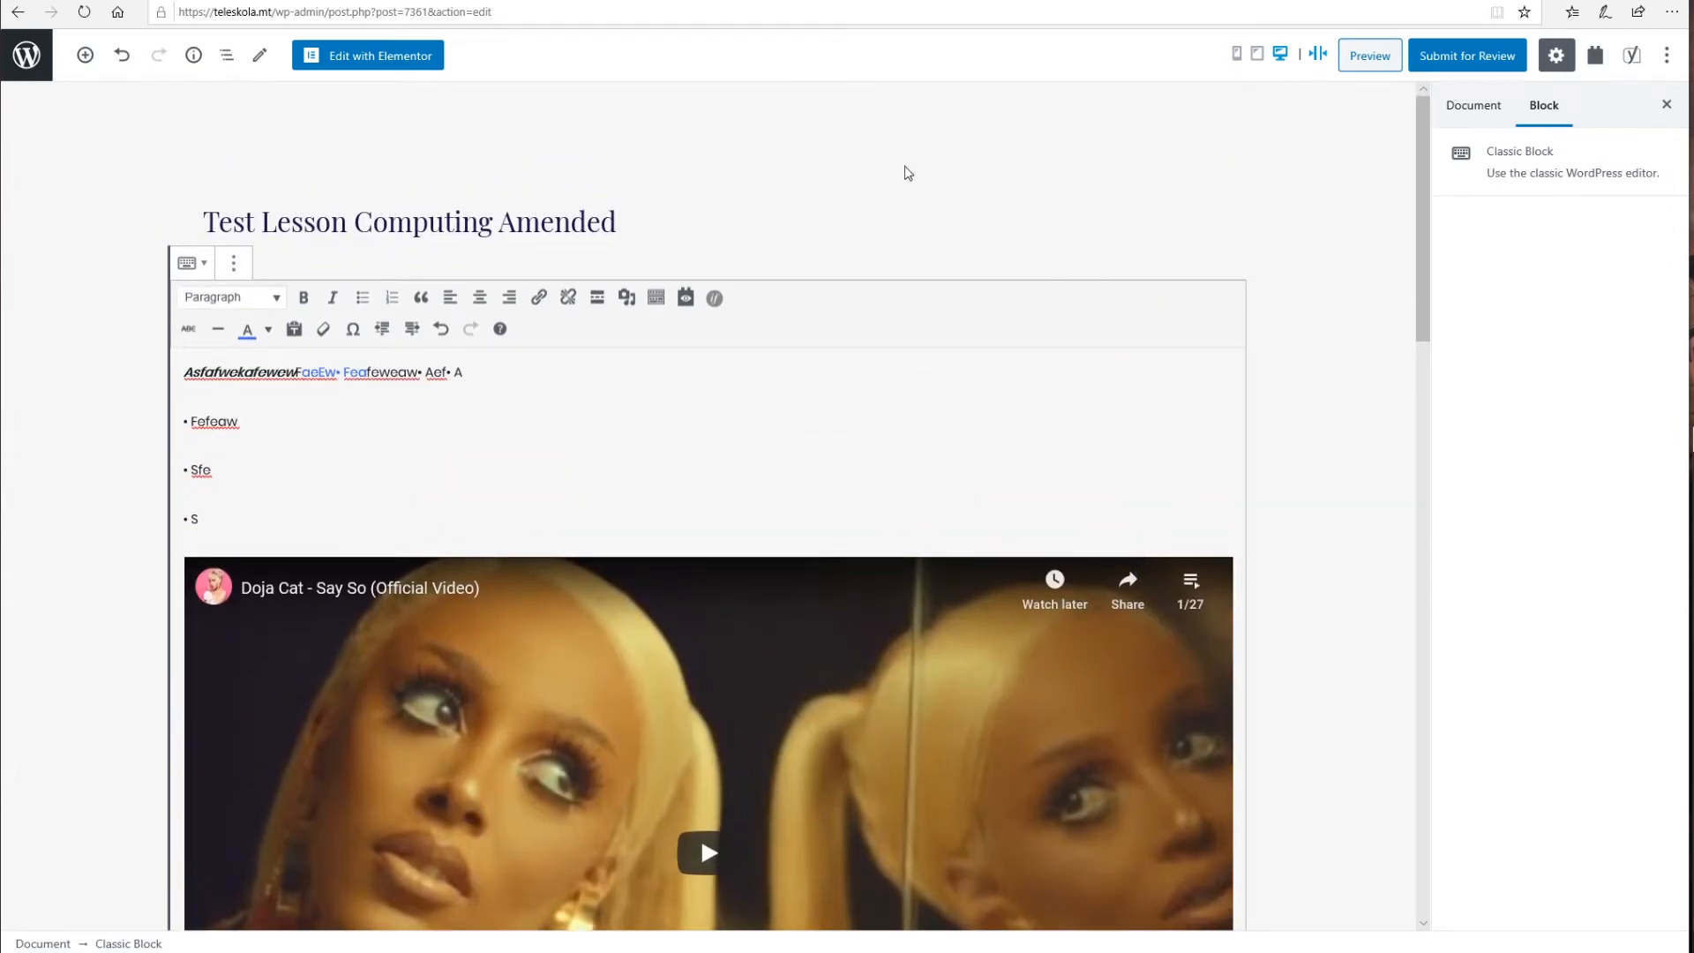
{"action": "left_click", "coordinate": [1368, 59]}
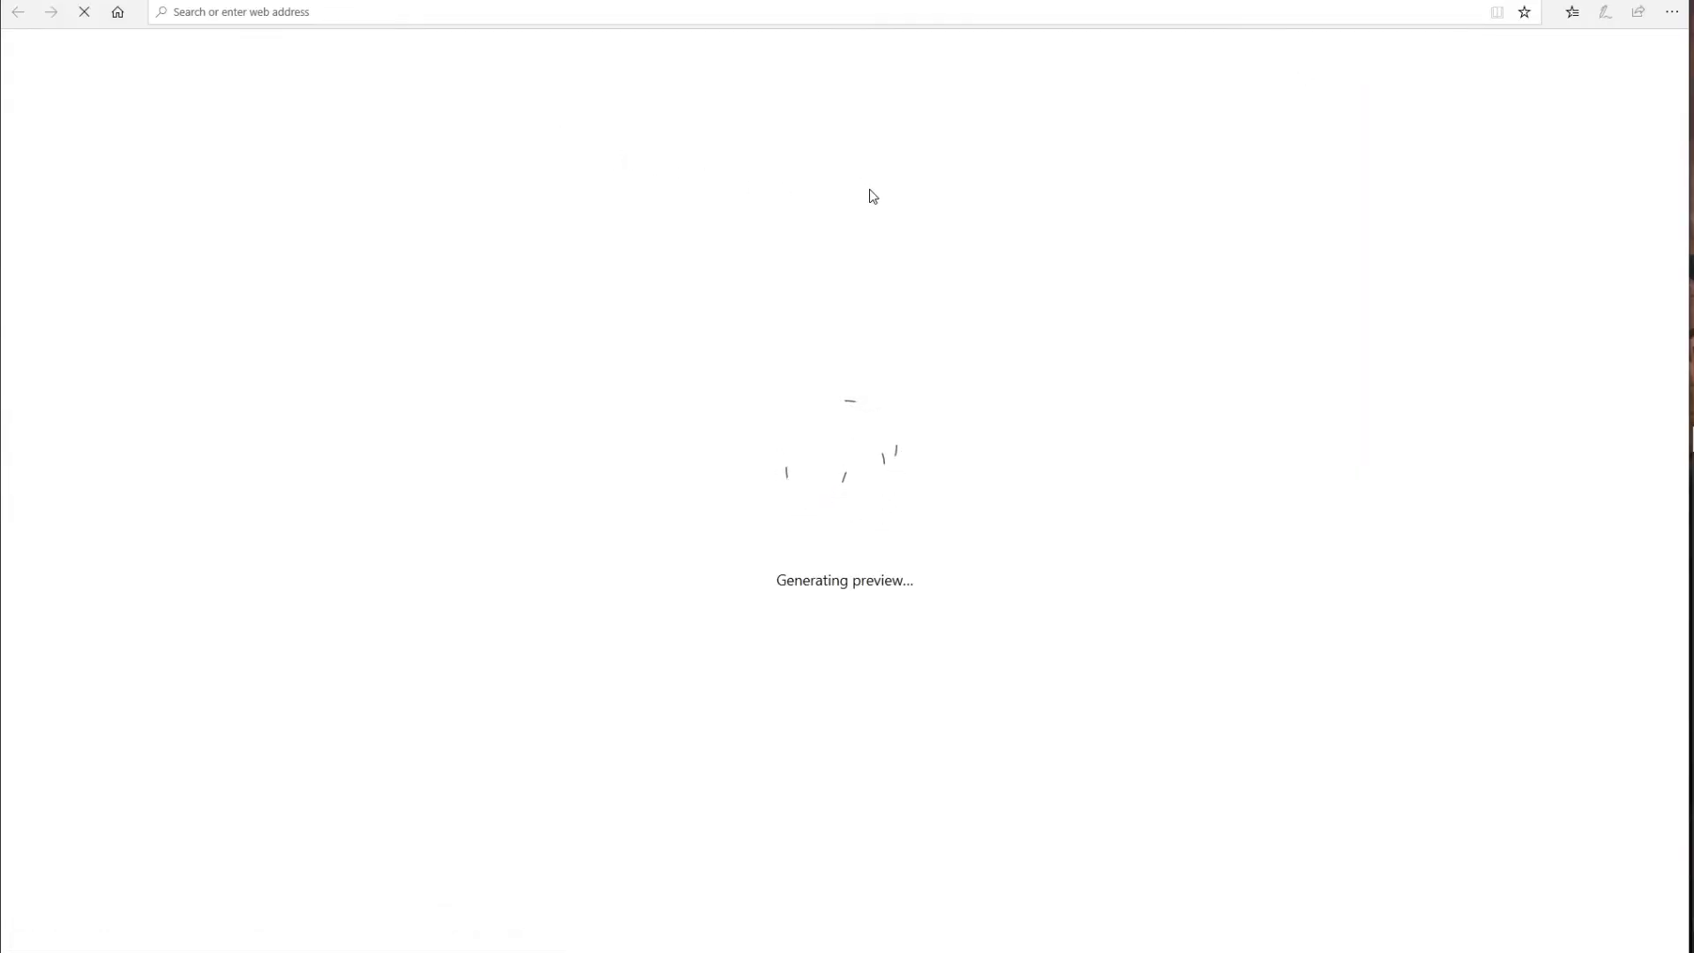
Step: Examine the previewed lesson's details, formatted text, embedded video, image, numbered list and resources
{"action": "scroll", "coordinate": [824, 427], "scroll_direction": "down", "scroll_amount": 8}
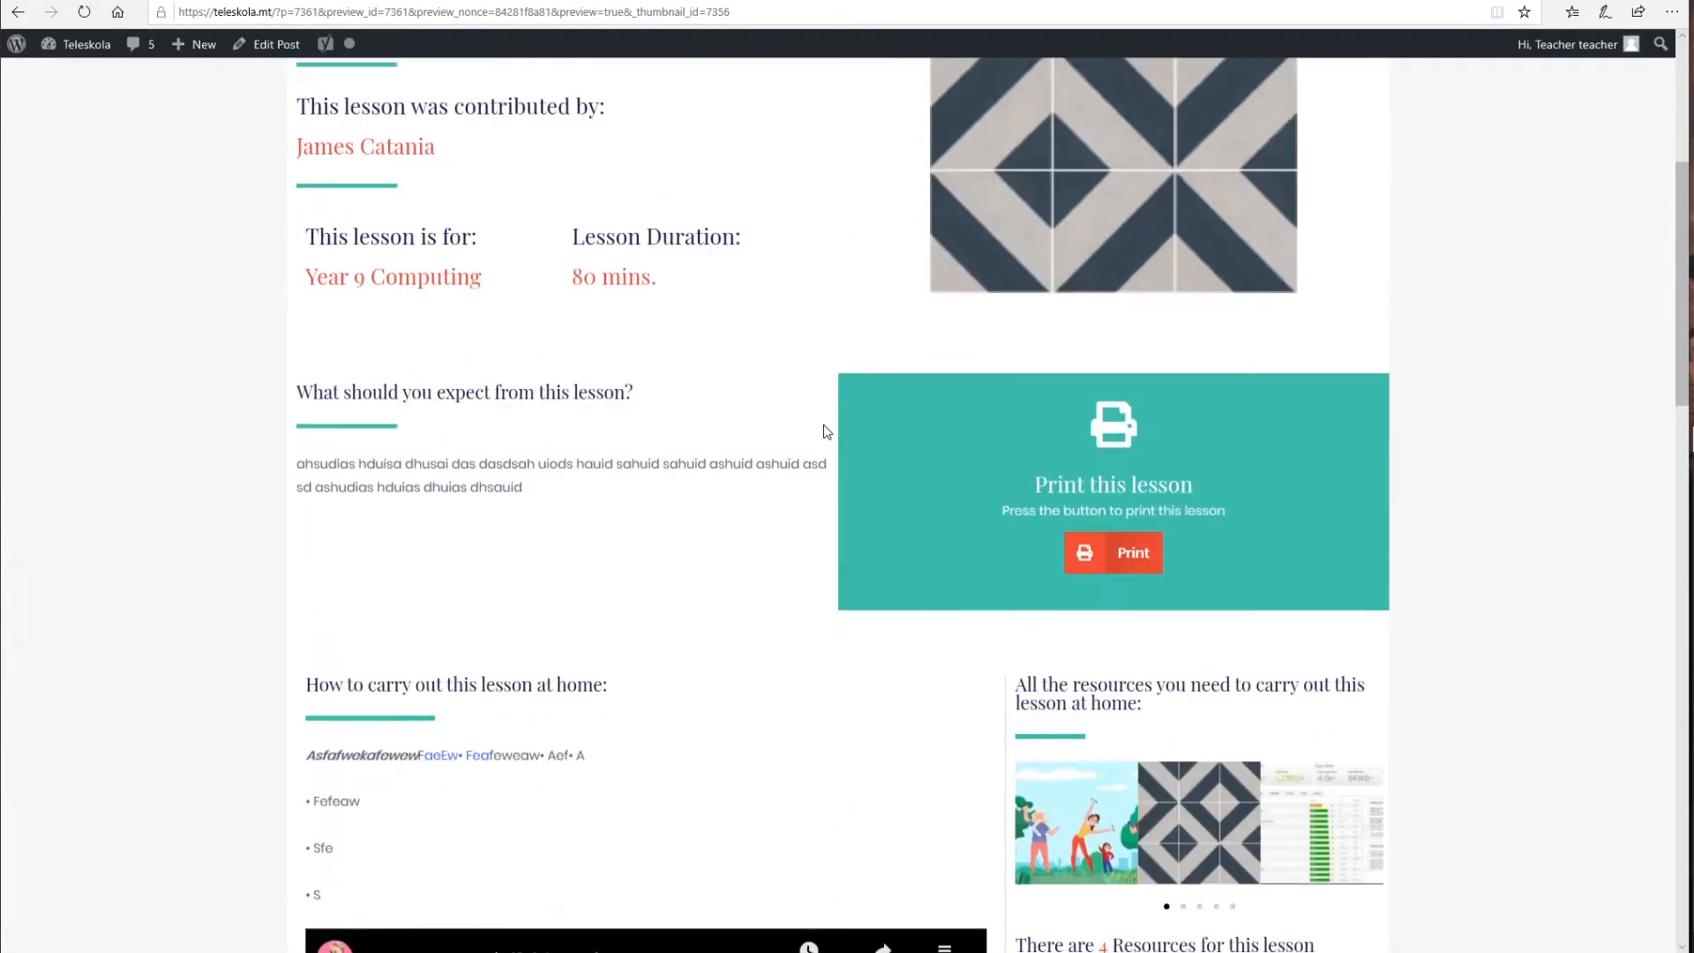
{"action": "scroll", "coordinate": [755, 388], "scroll_direction": "down", "scroll_amount": 11}
{"action": "scroll", "coordinate": [790, 452], "scroll_direction": "up", "scroll_amount": 4}
{"action": "scroll", "coordinate": [790, 452], "scroll_direction": "up", "scroll_amount": 5}
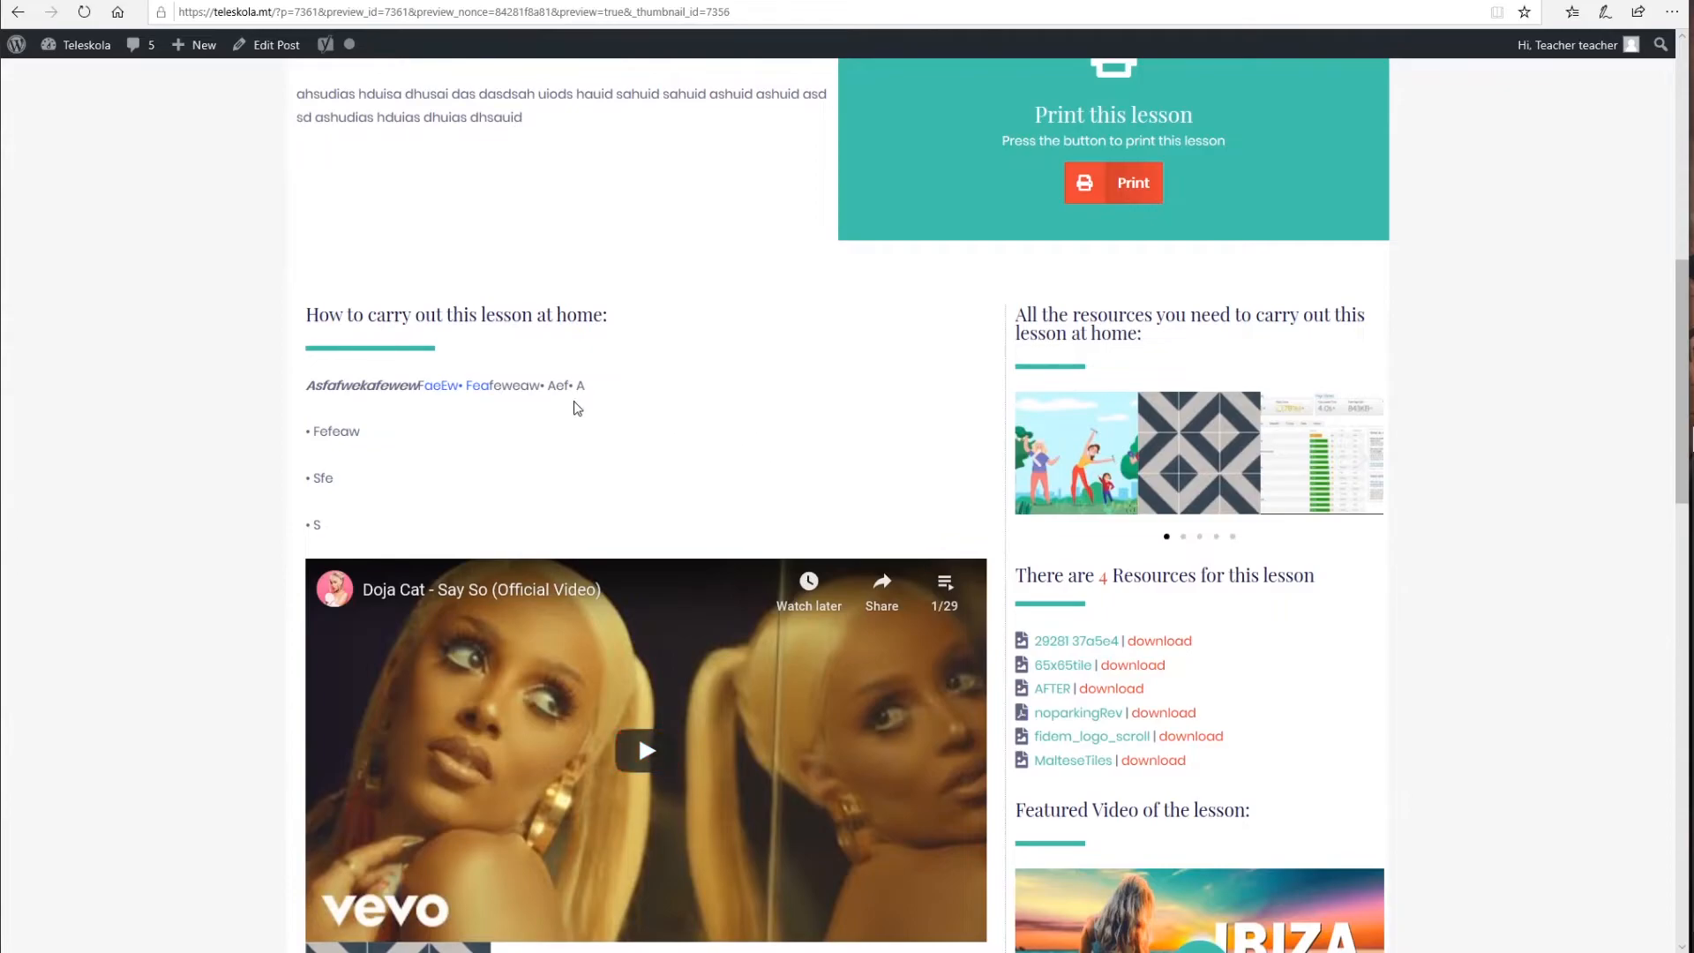
{"action": "scroll", "coordinate": [558, 420], "scroll_direction": "down", "scroll_amount": 3}
{"action": "scroll", "coordinate": [557, 420], "scroll_direction": "up", "scroll_amount": 2}
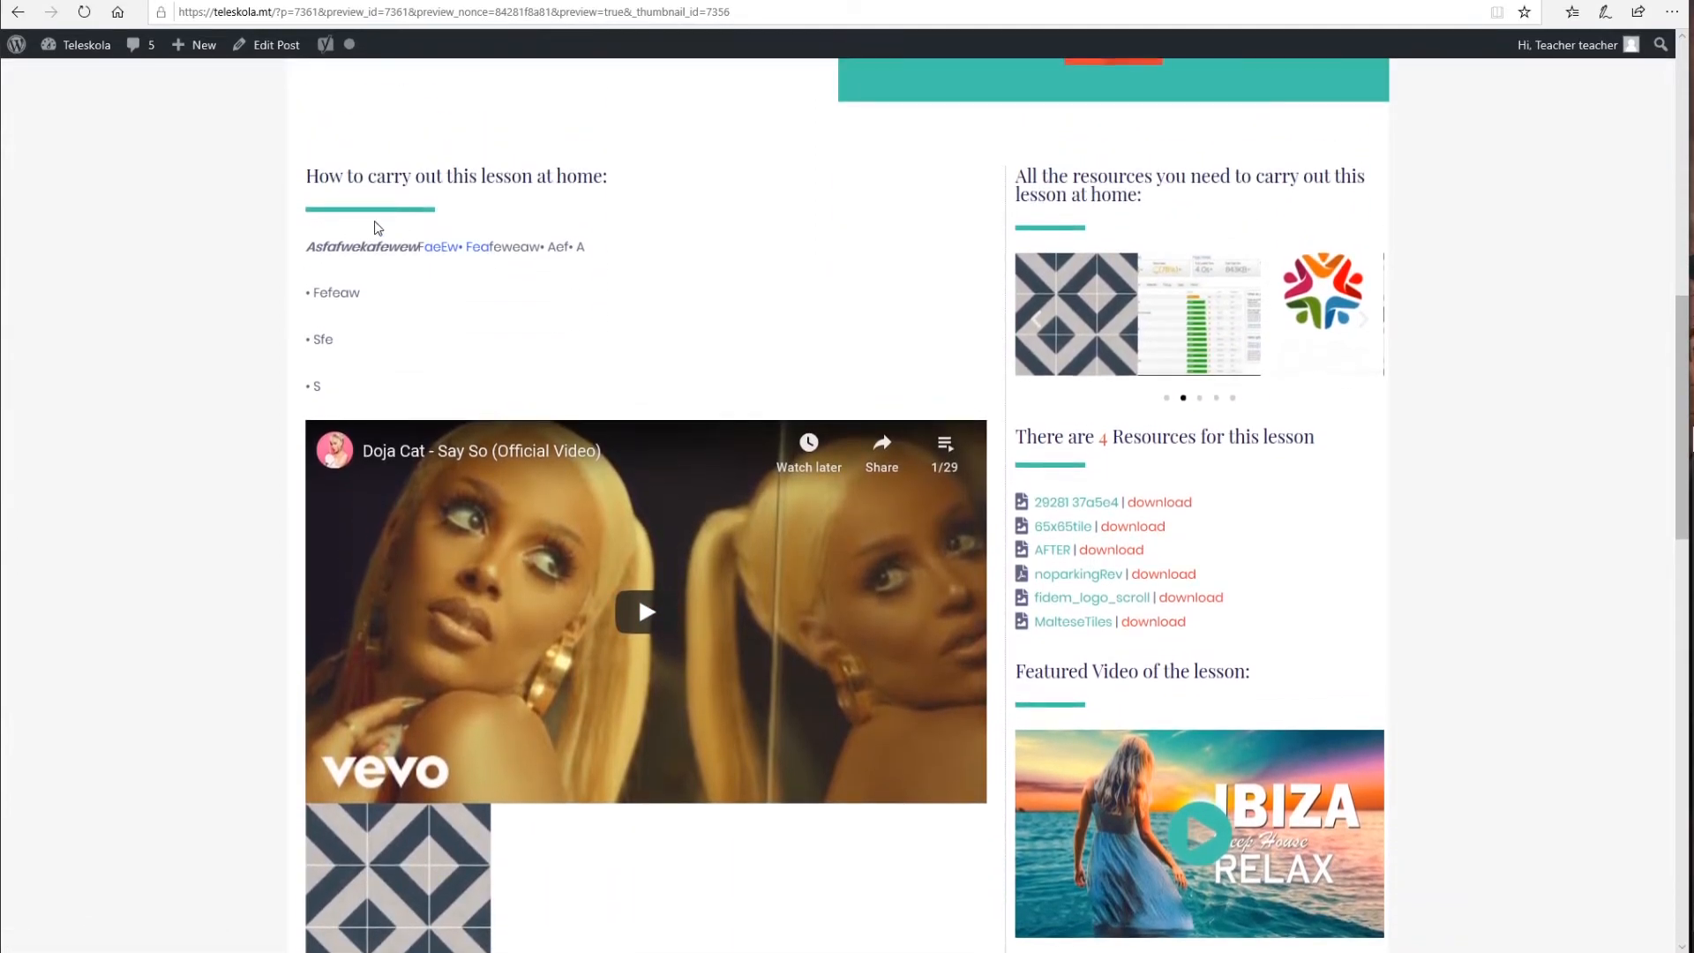
{"action": "left_click_drag", "start_coordinate": [328, 247], "coordinate": [605, 257]}
{"action": "left_click", "coordinate": [495, 320]}
{"action": "left_click_drag", "start_coordinate": [380, 247], "coordinate": [499, 255]}
{"action": "left_click", "coordinate": [360, 335]}
{"action": "scroll", "coordinate": [397, 397], "scroll_direction": "down", "scroll_amount": 5}
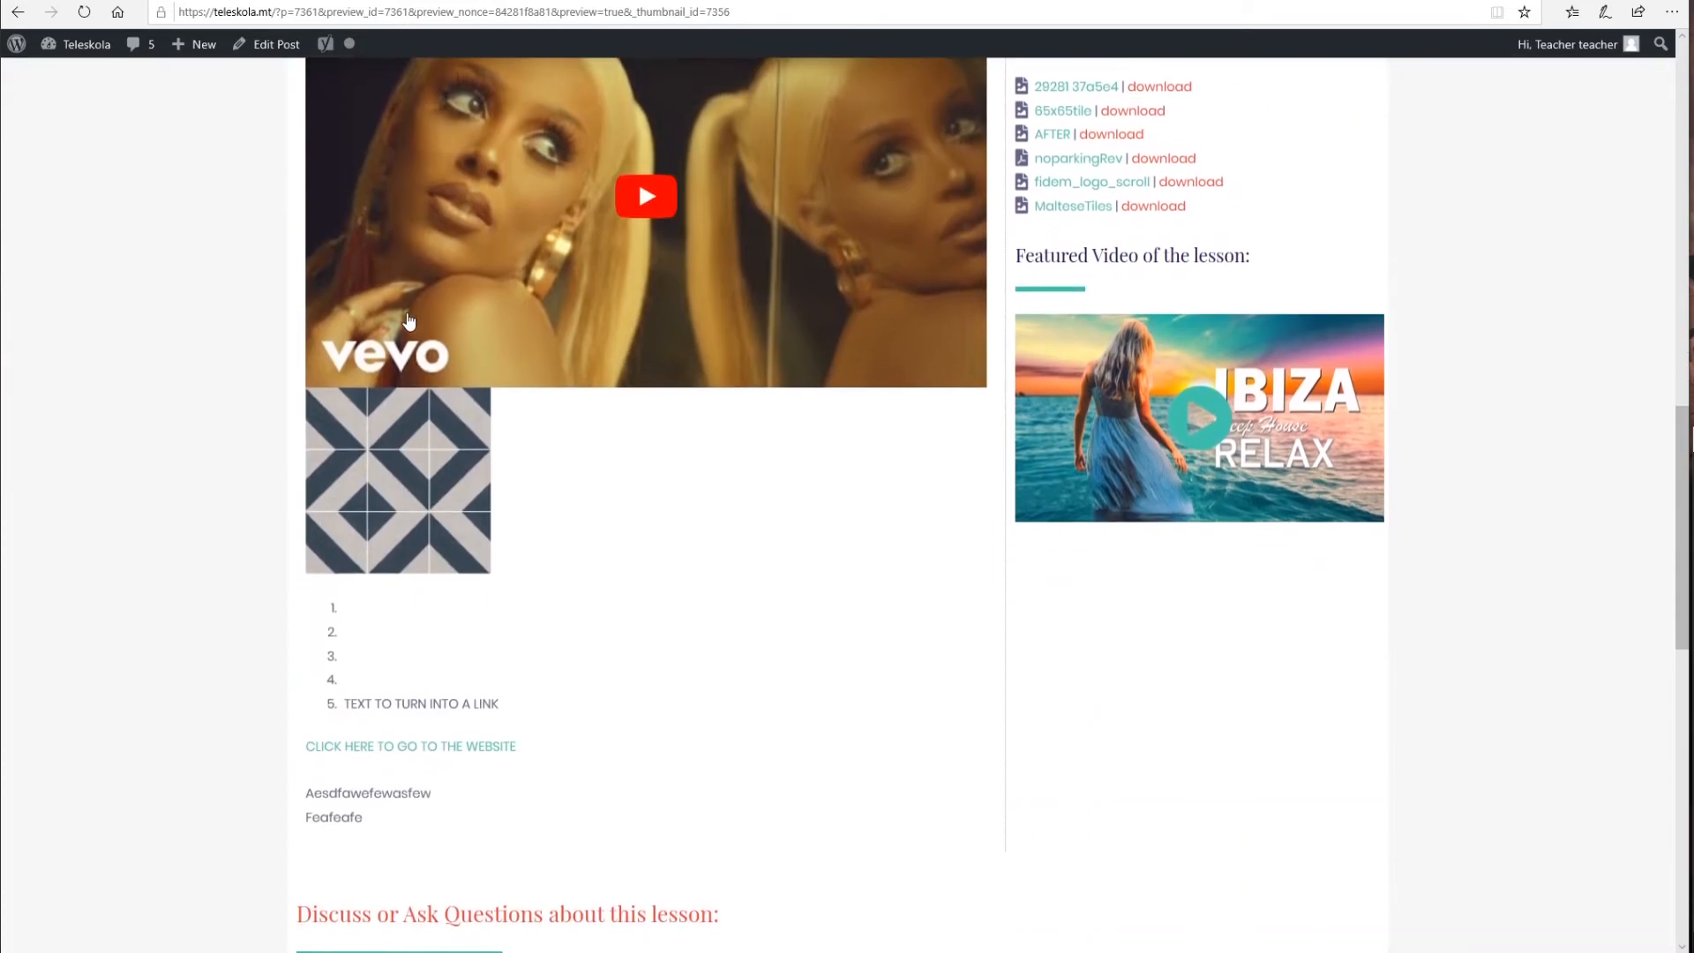
Step: Play and pause the embedded Doja Cat video in the preview, and return to the lesson editor
{"action": "scroll", "coordinate": [637, 411], "scroll_direction": "up", "scroll_amount": 3}
{"action": "left_click", "coordinate": [638, 464]}
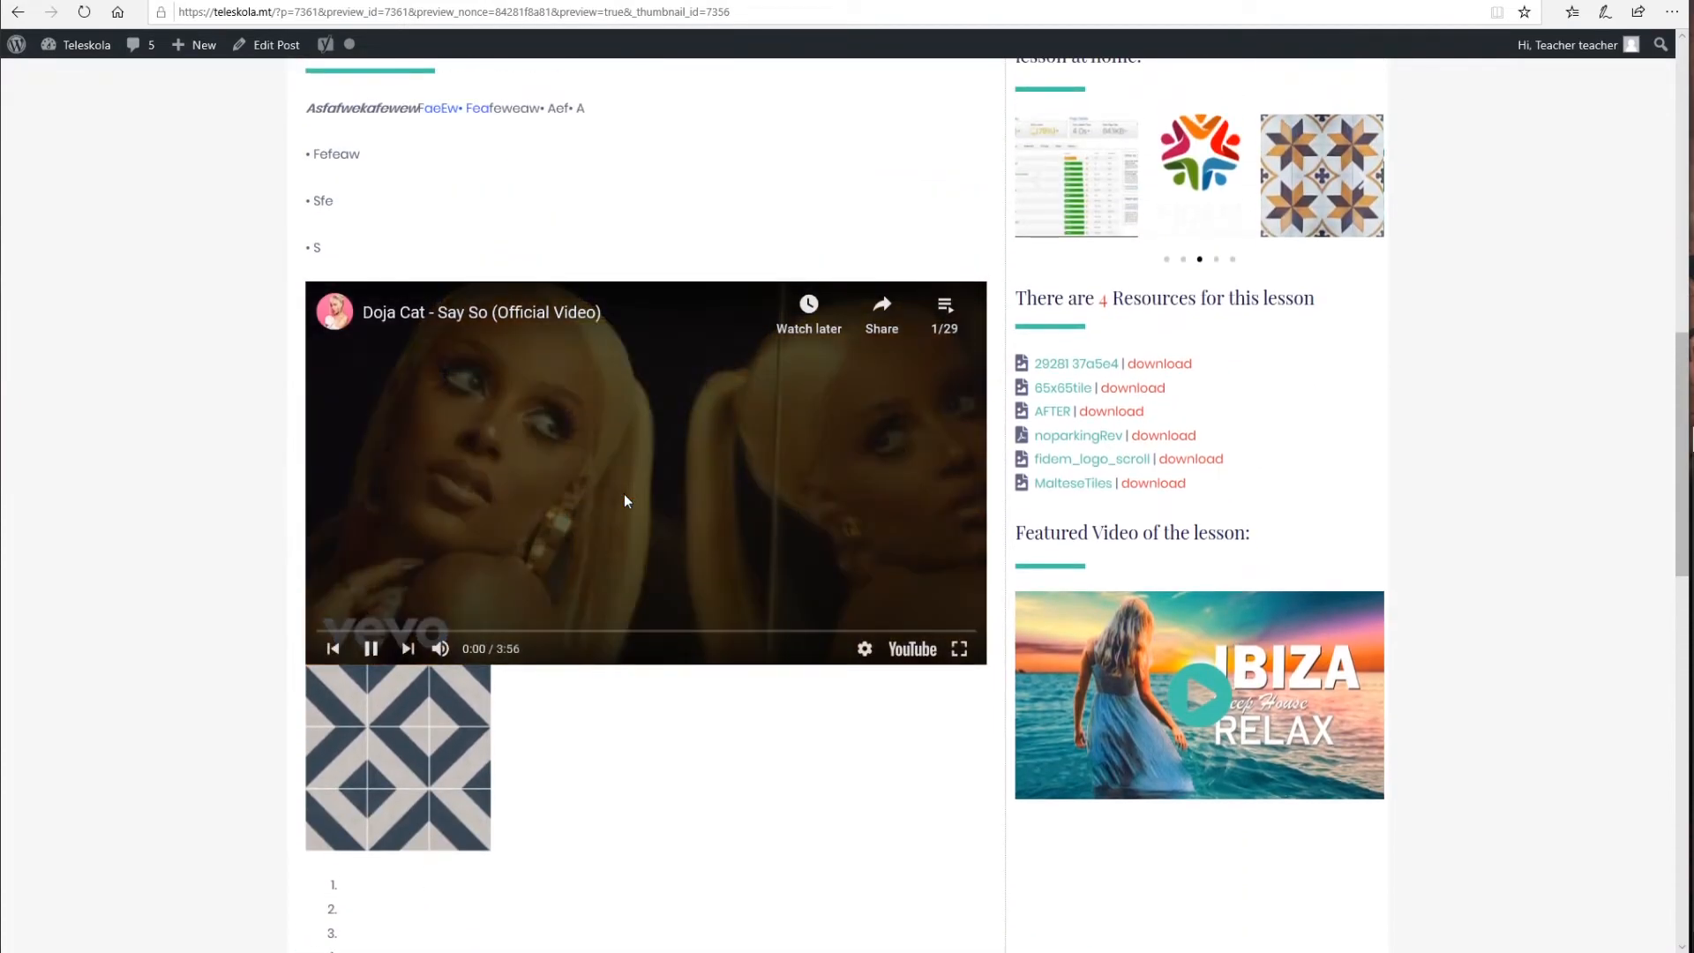
{"action": "left_click", "coordinate": [371, 648]}
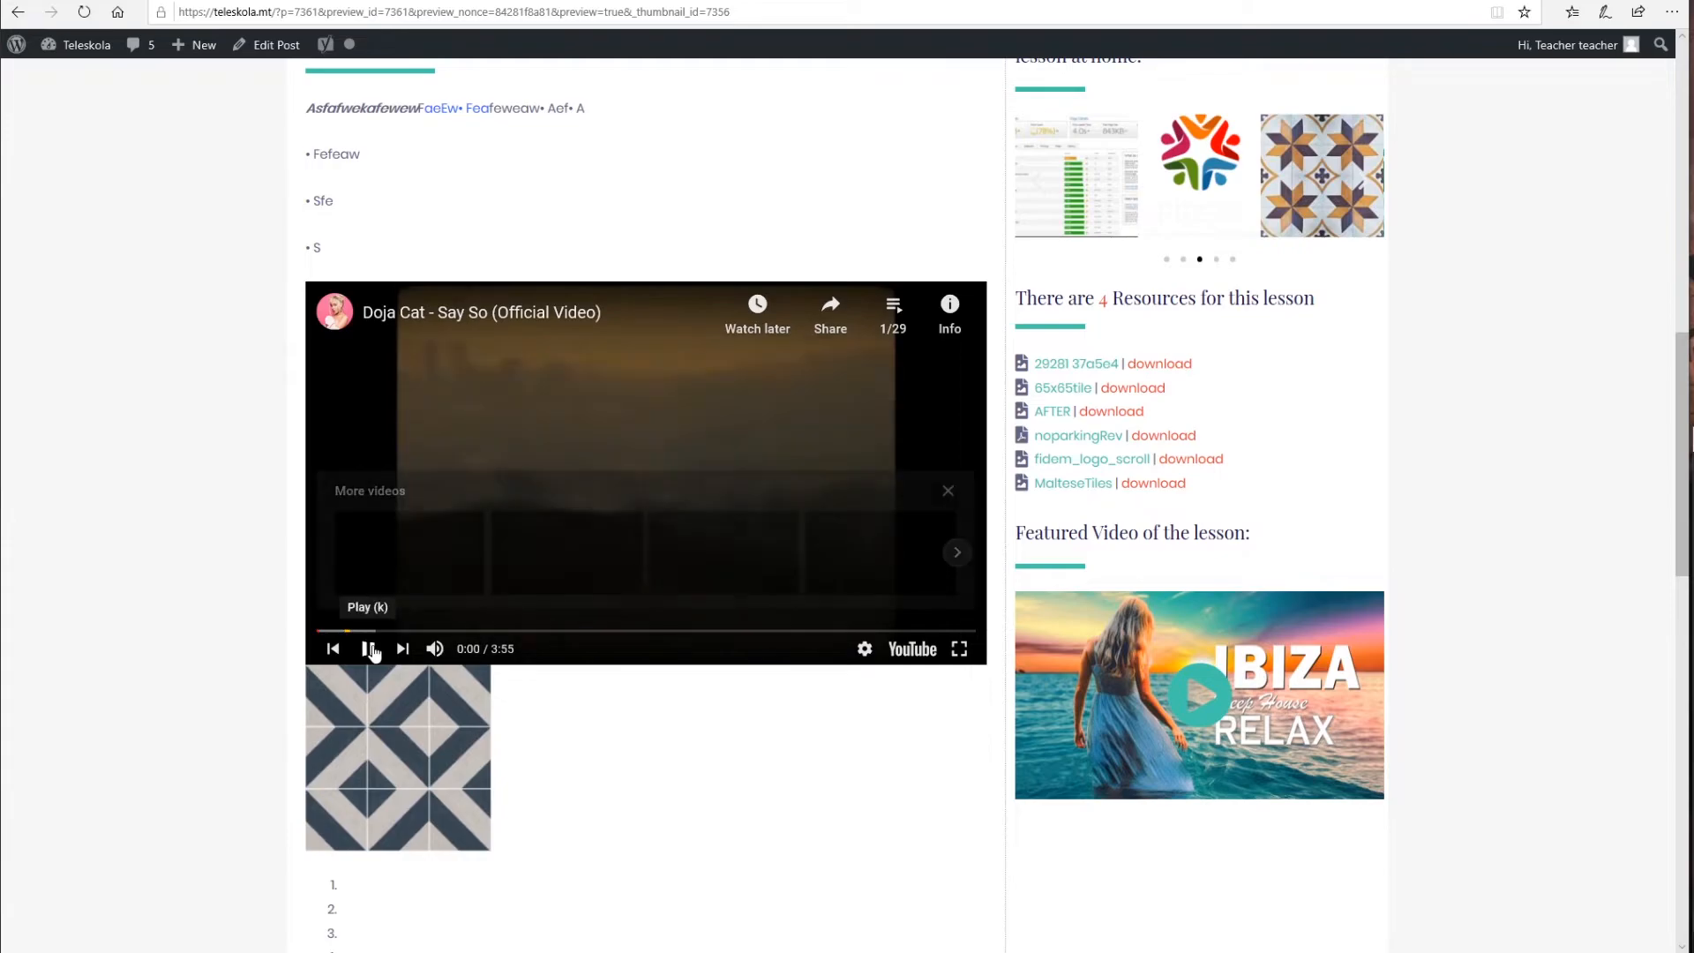
{"action": "scroll", "coordinate": [714, 483], "scroll_direction": "up", "scroll_amount": 3}
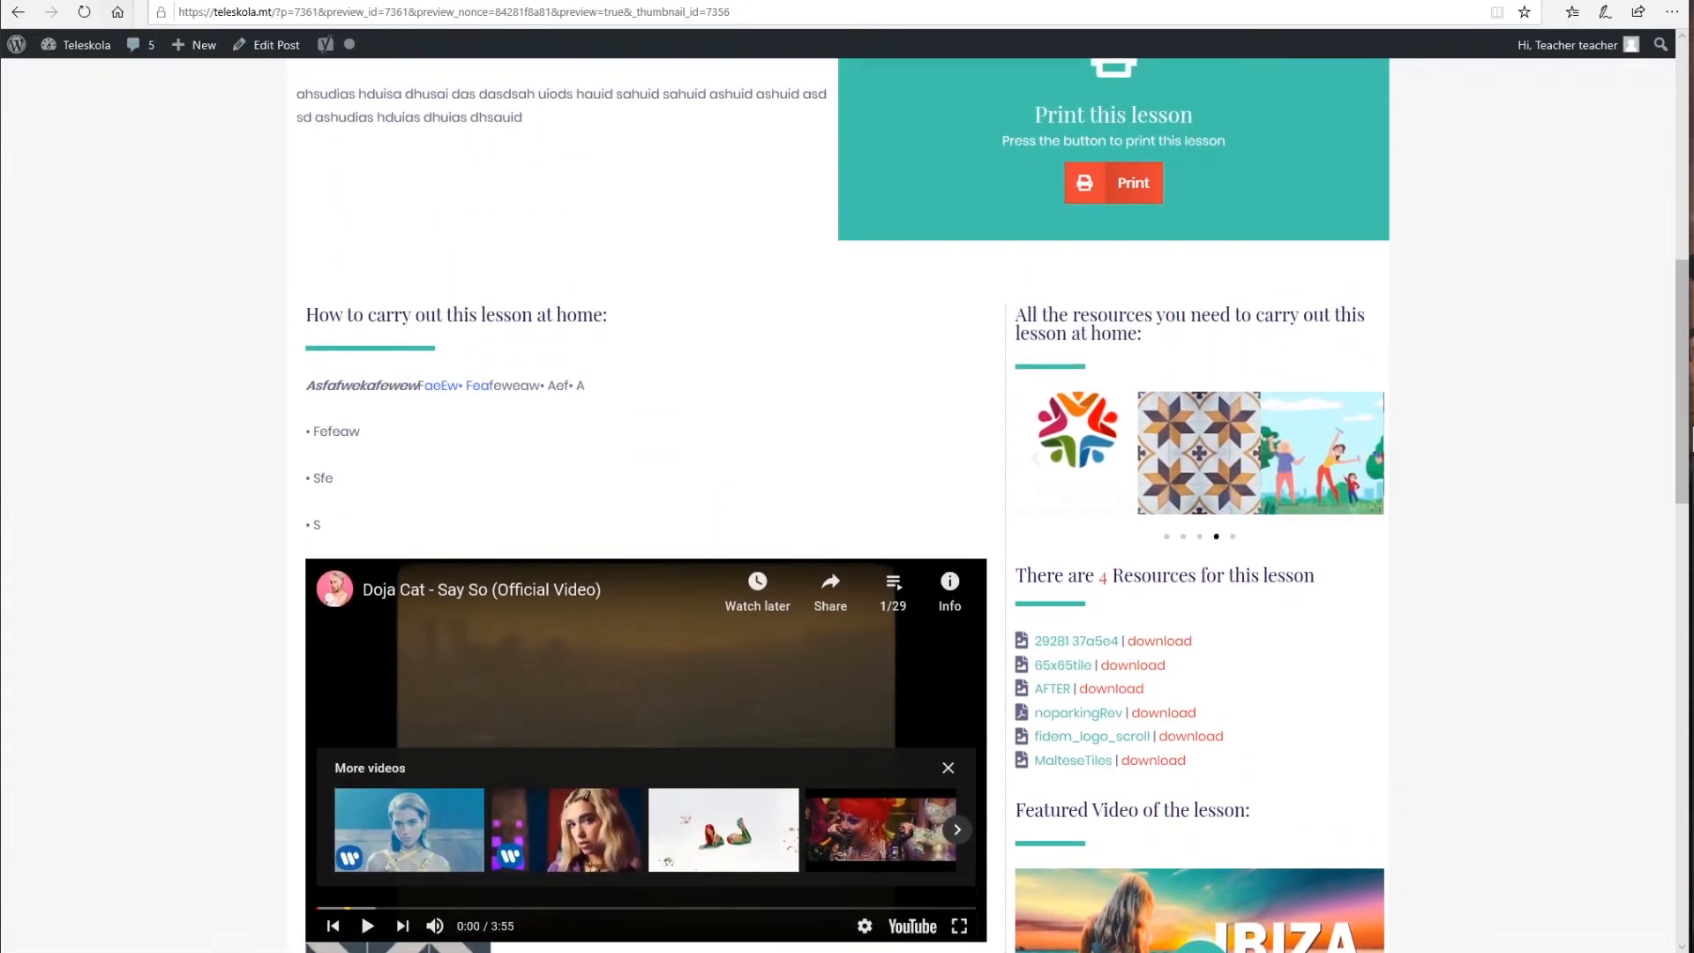
{"action": "left_click", "coordinate": [353, 2]}
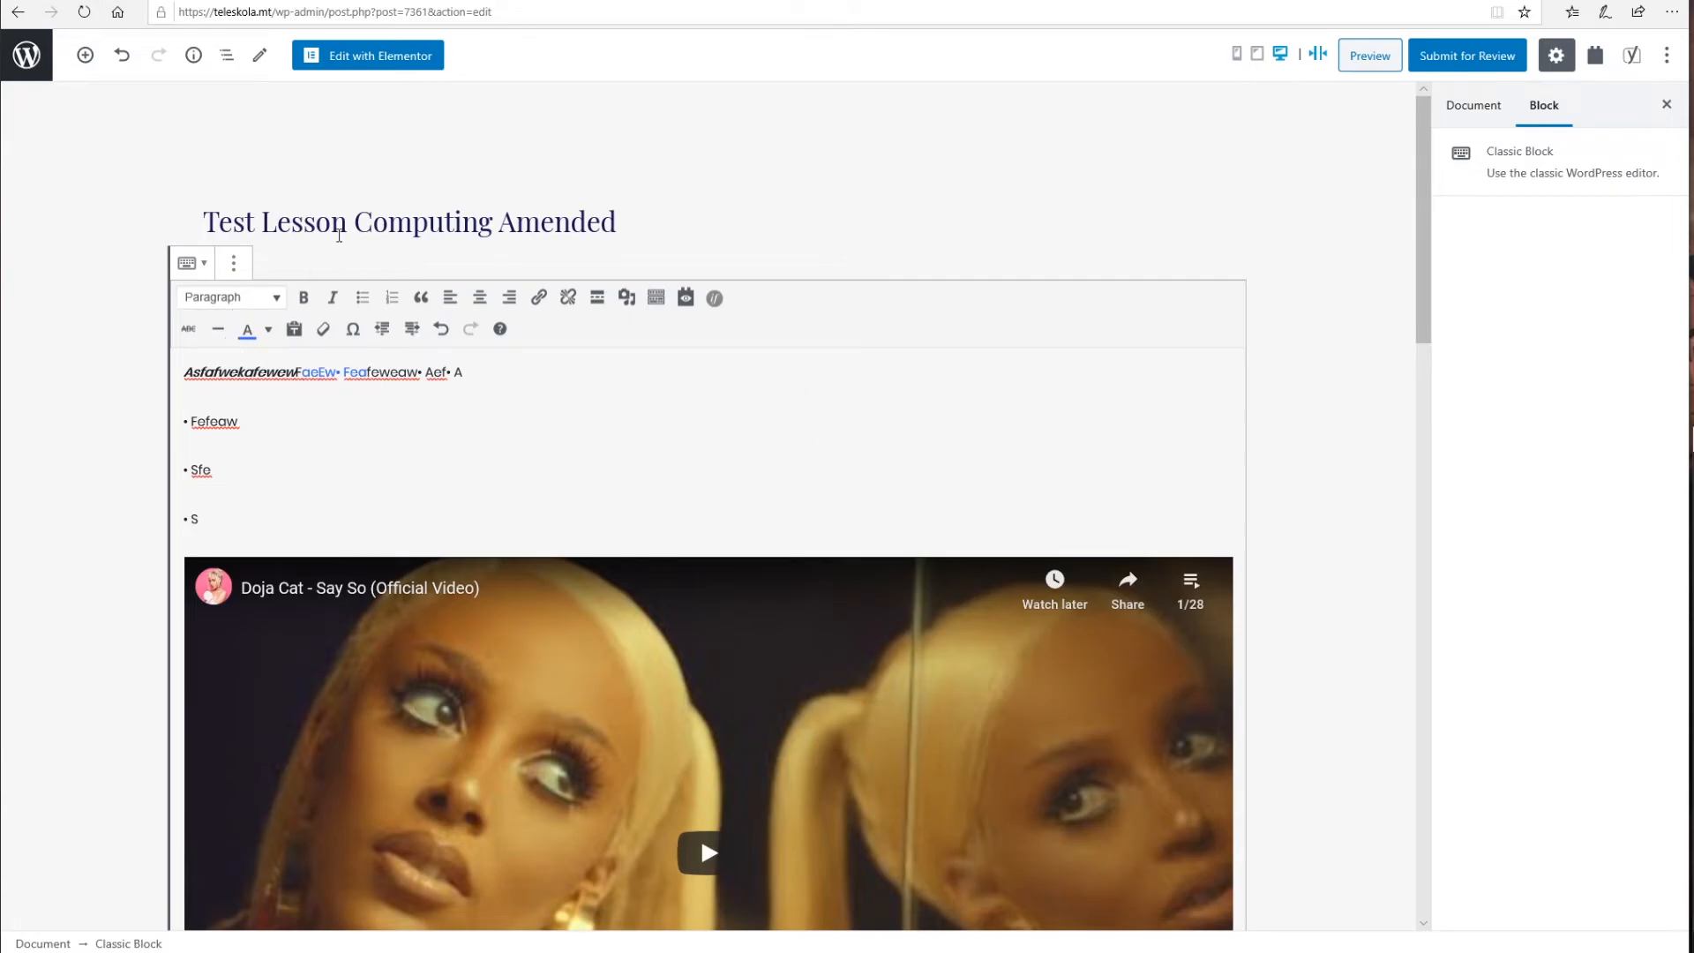
Step: Review the title, contributor, year group and duration at the start of the previewed lesson, and return to the editor
{"action": "left_click", "coordinate": [565, 2]}
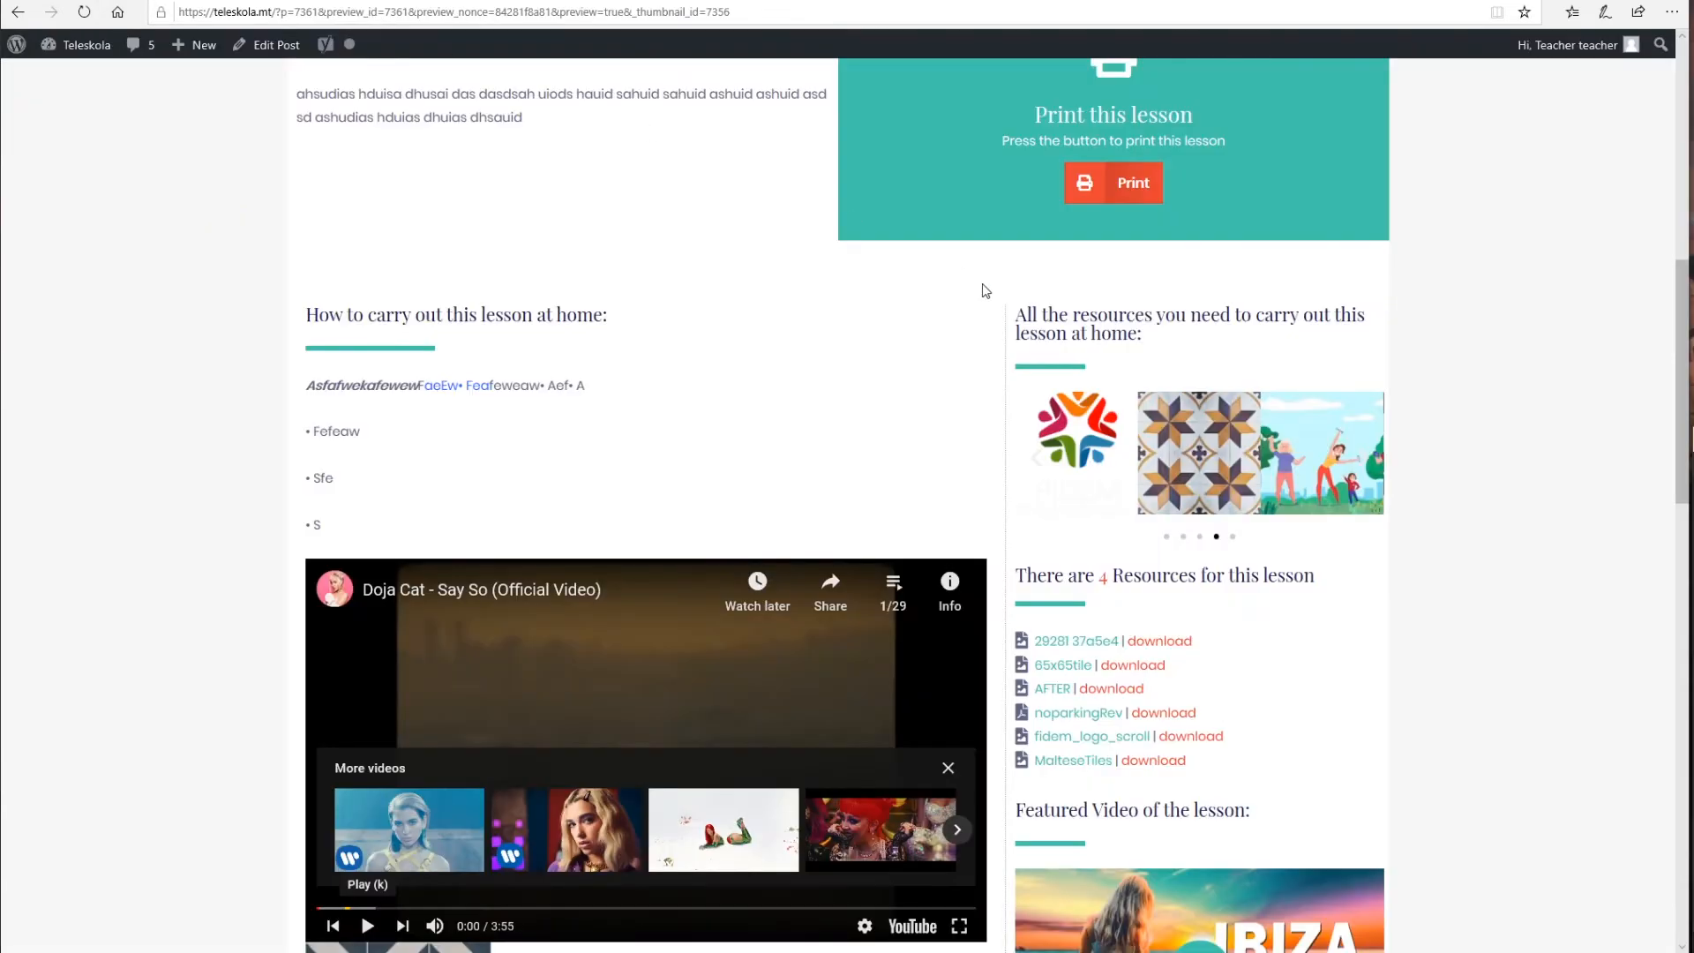
{"action": "scroll", "coordinate": [896, 610], "scroll_direction": "up", "scroll_amount": 6}
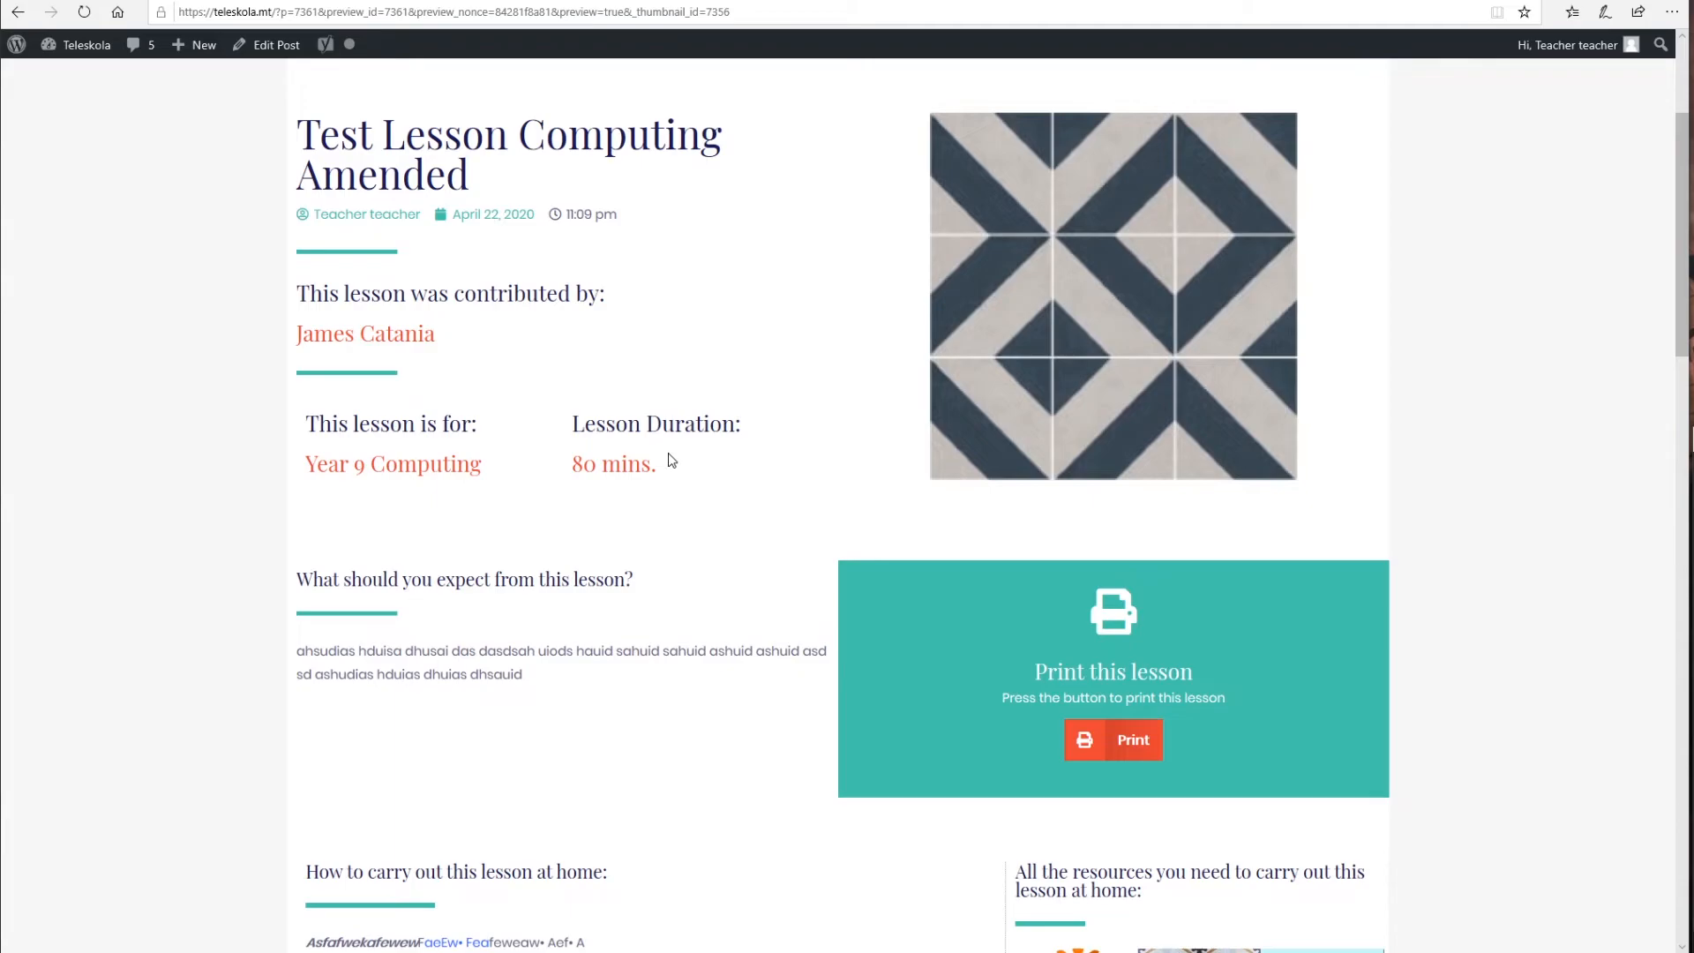
{"action": "scroll", "coordinate": [672, 459], "scroll_direction": "up", "scroll_amount": 3}
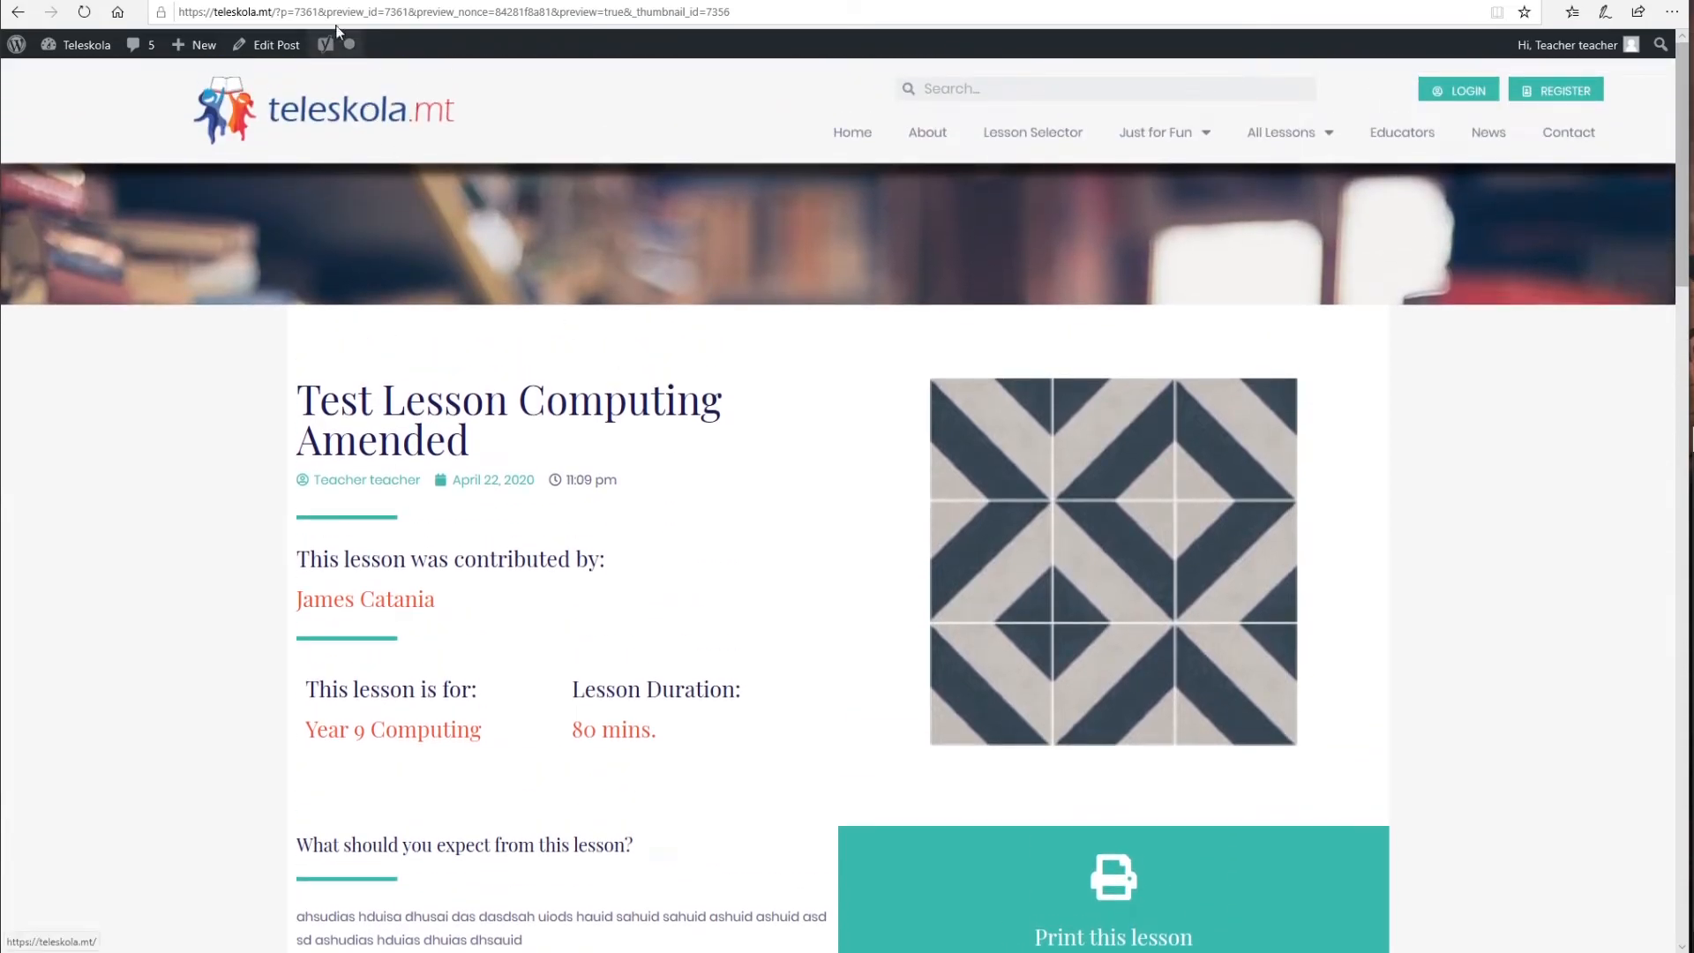
{"action": "left_click", "coordinate": [352, 2]}
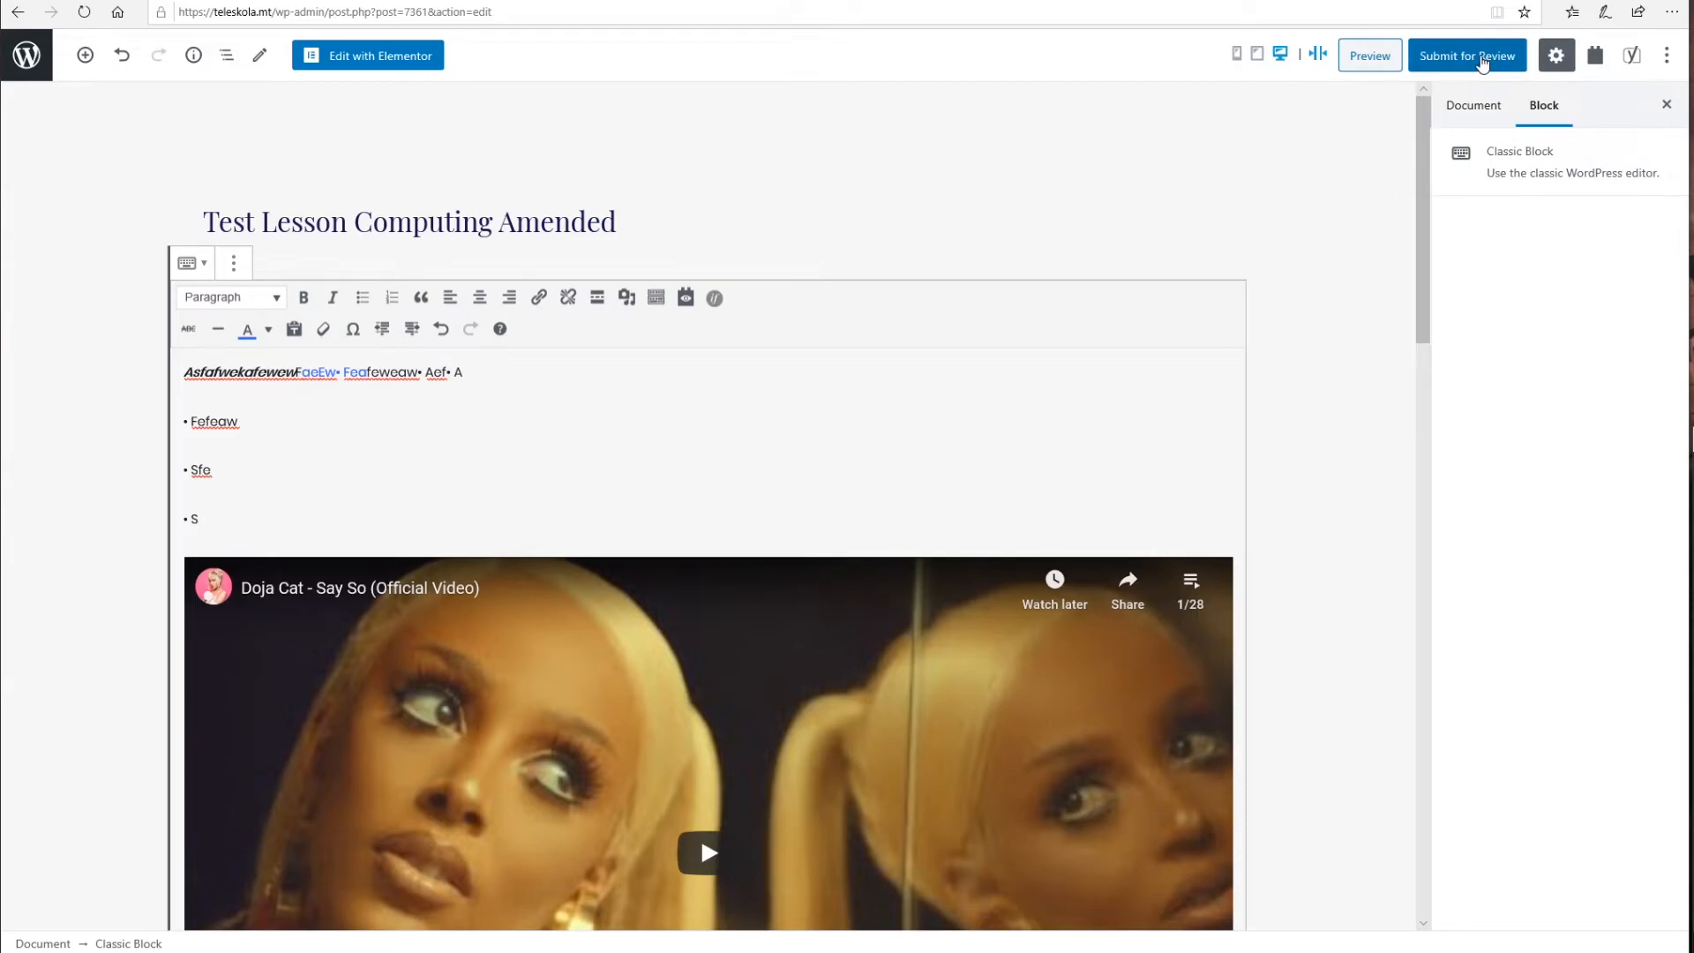
Step: Check the edited lesson content and submit the lesson for review
{"action": "scroll", "coordinate": [1292, 441], "scroll_direction": "down", "scroll_amount": 7}
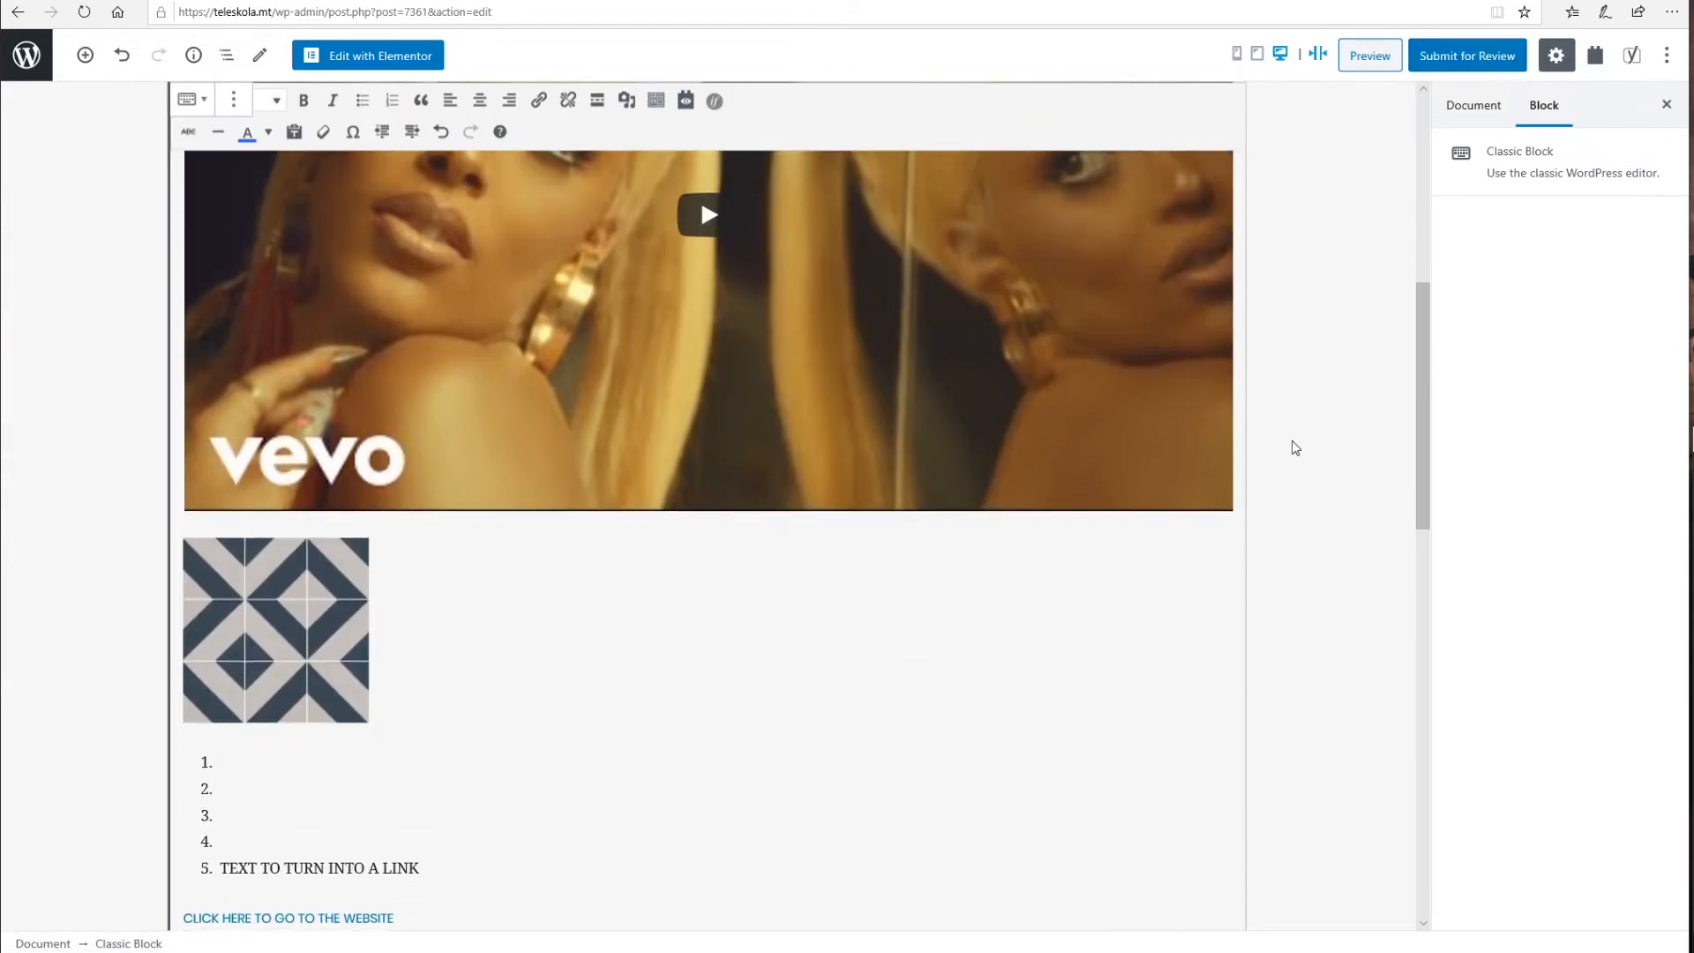
{"action": "scroll", "coordinate": [1292, 441], "scroll_direction": "up", "scroll_amount": 7}
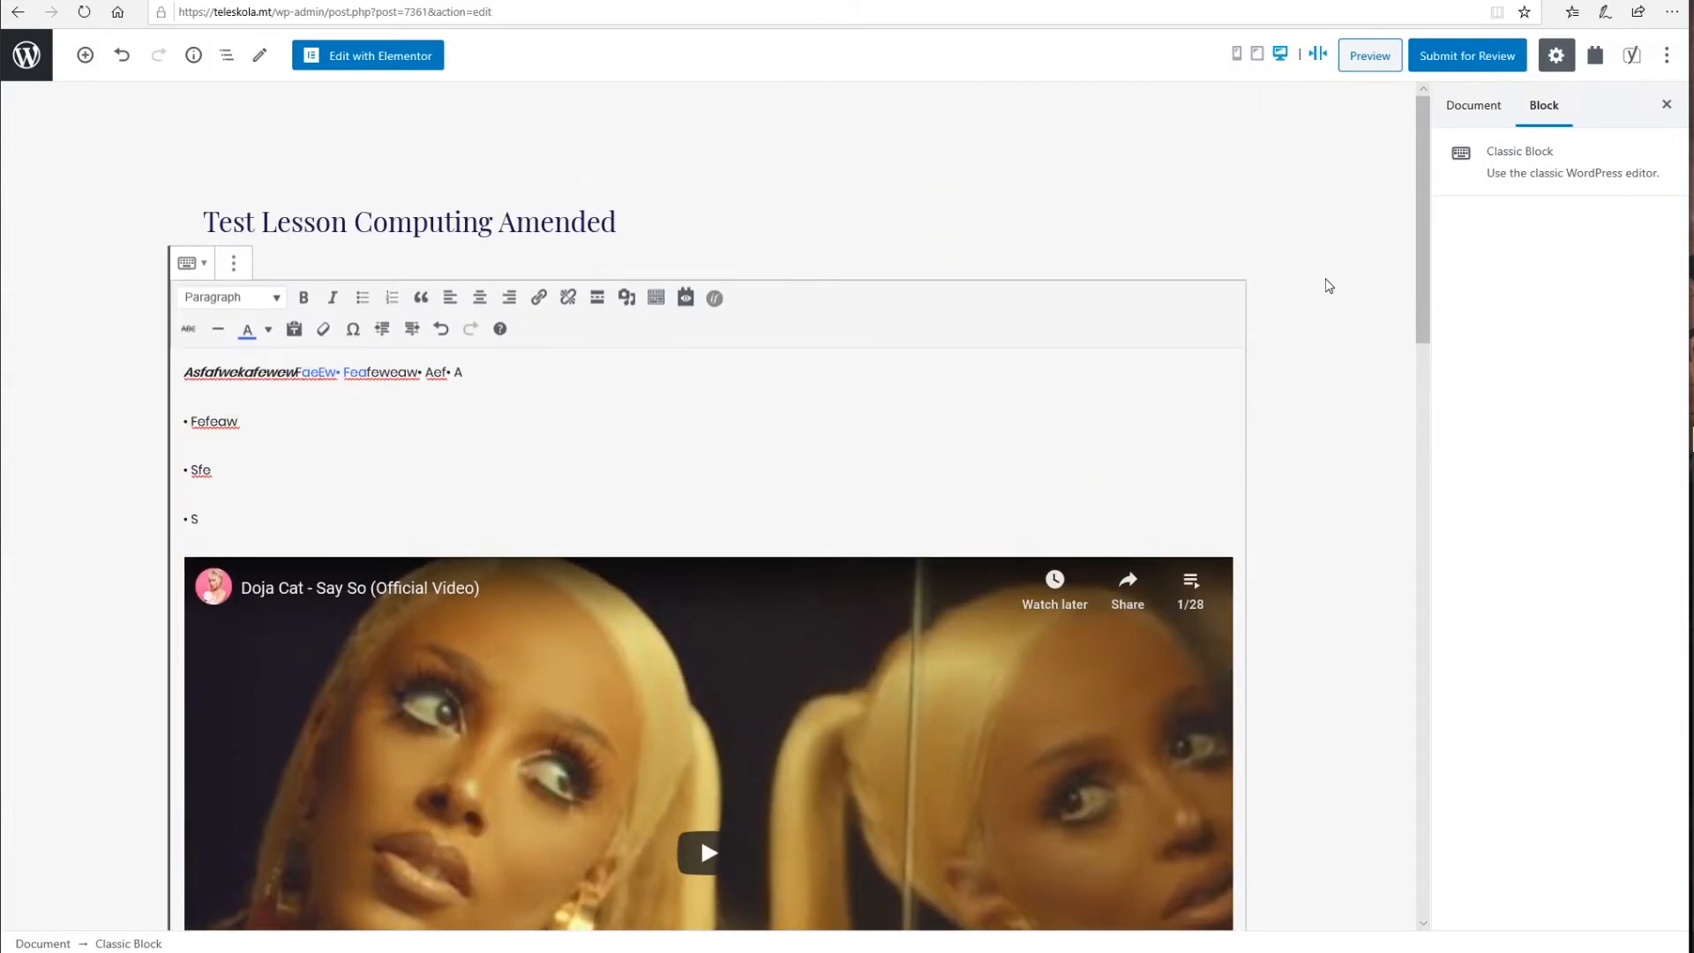
{"action": "left_click", "coordinate": [1463, 66]}
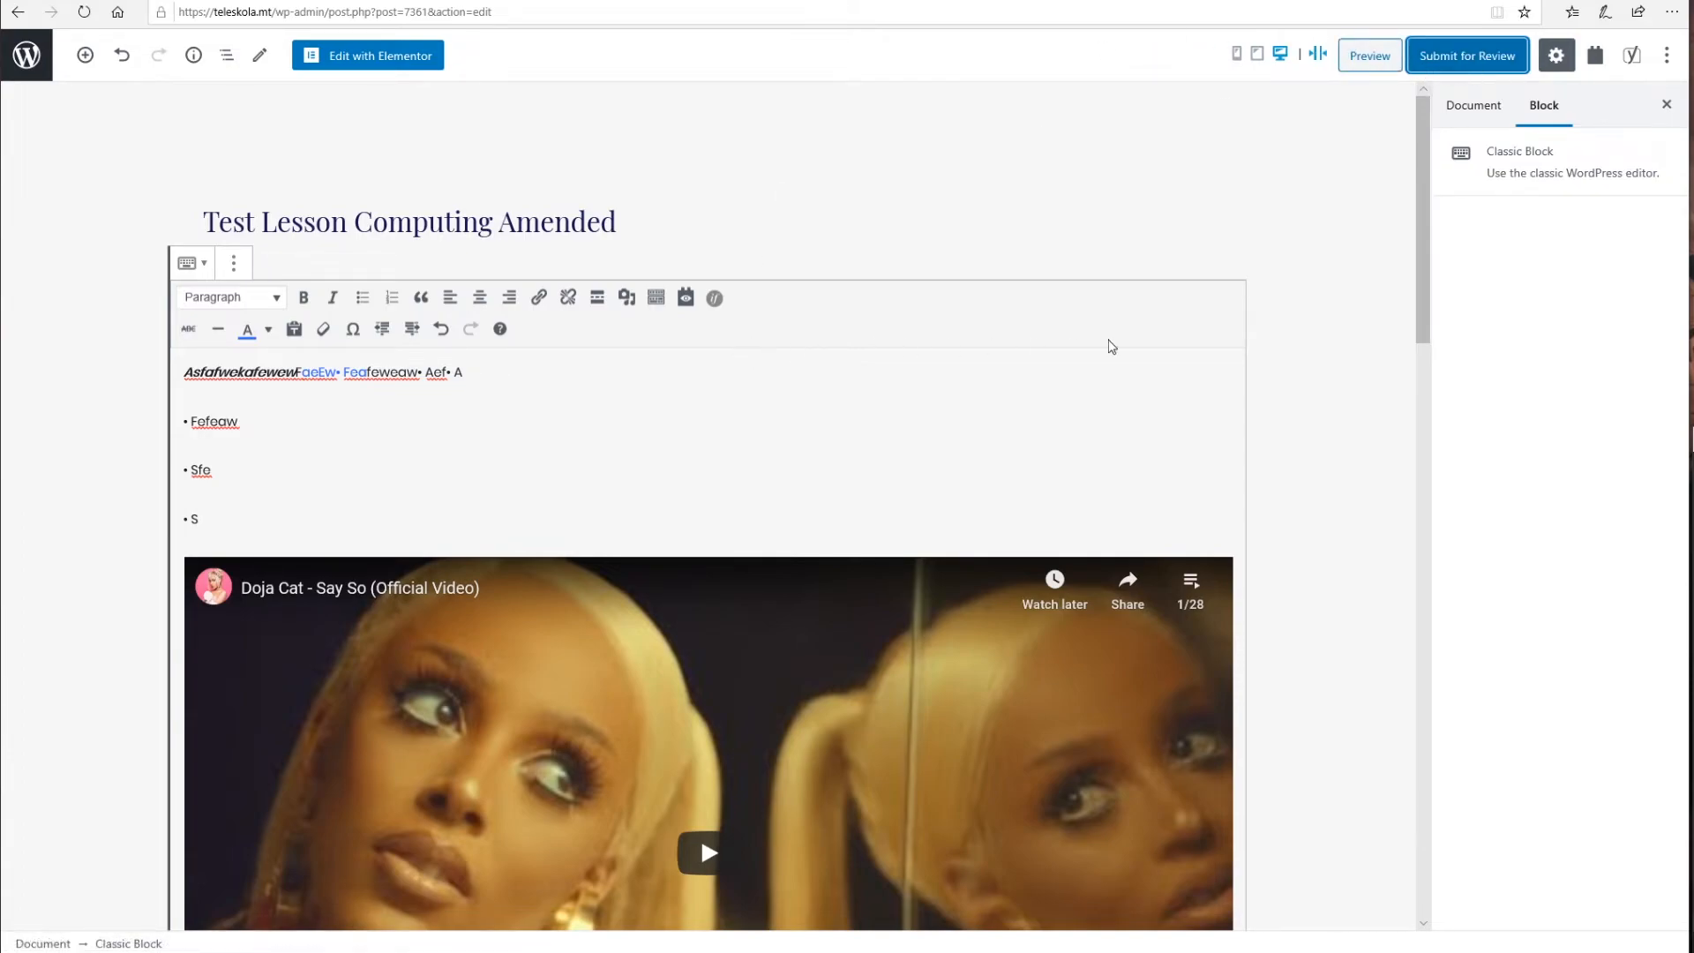
Step: Look through the whole lesson in the editor, from the title and video to the links and Yoast SEO section
{"action": "scroll", "coordinate": [1252, 357], "scroll_direction": "down", "scroll_amount": 15}
{"action": "scroll", "coordinate": [1354, 393], "scroll_direction": "up", "scroll_amount": 15}
{"action": "scroll", "coordinate": [1221, 458], "scroll_direction": "down", "scroll_amount": 20}
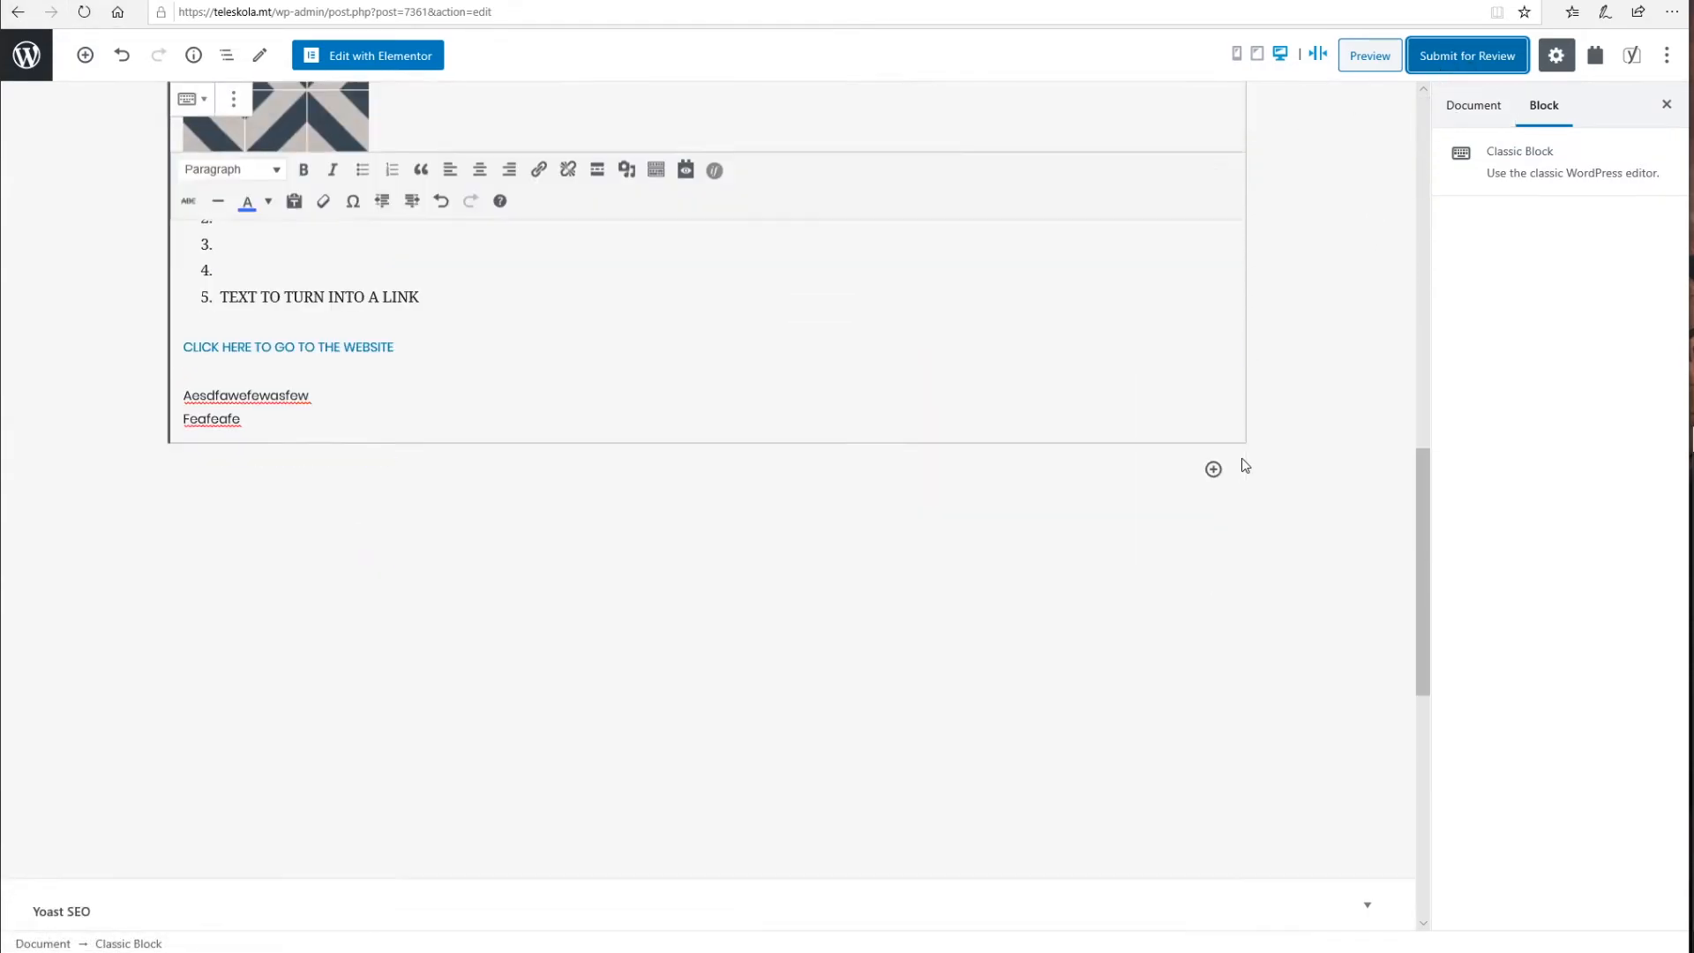
{"action": "scroll", "coordinate": [1246, 476], "scroll_direction": "up", "scroll_amount": 20}
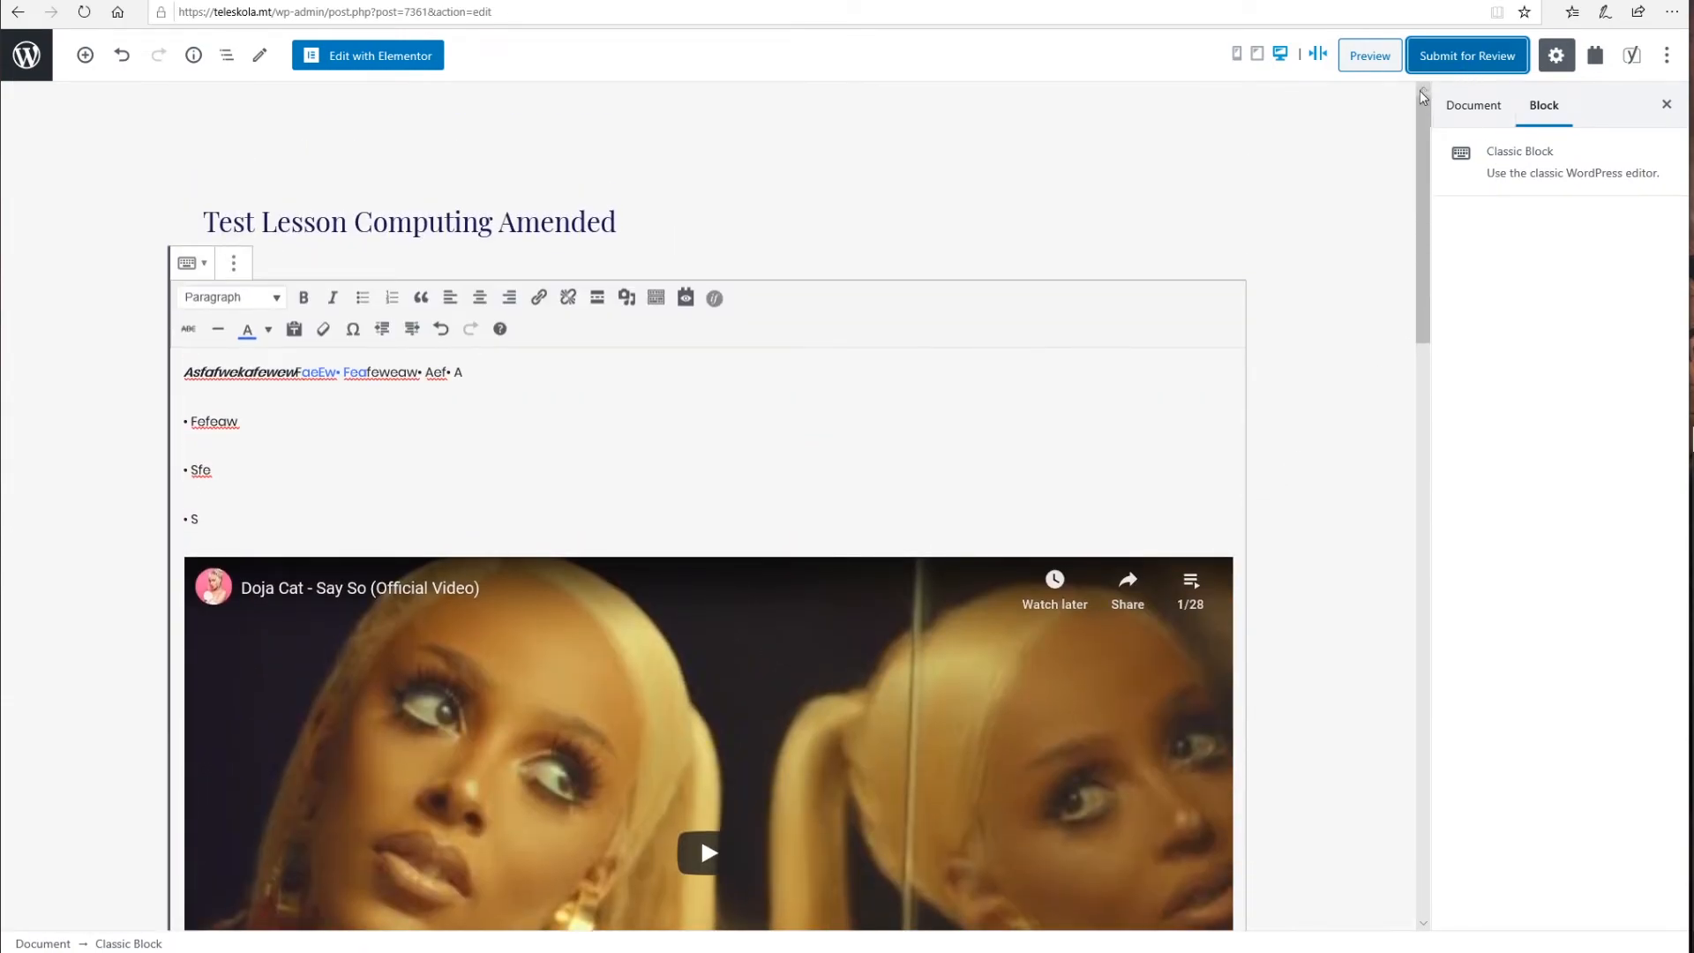
{"action": "scroll", "coordinate": [1336, 351], "scroll_direction": "down", "scroll_amount": 4}
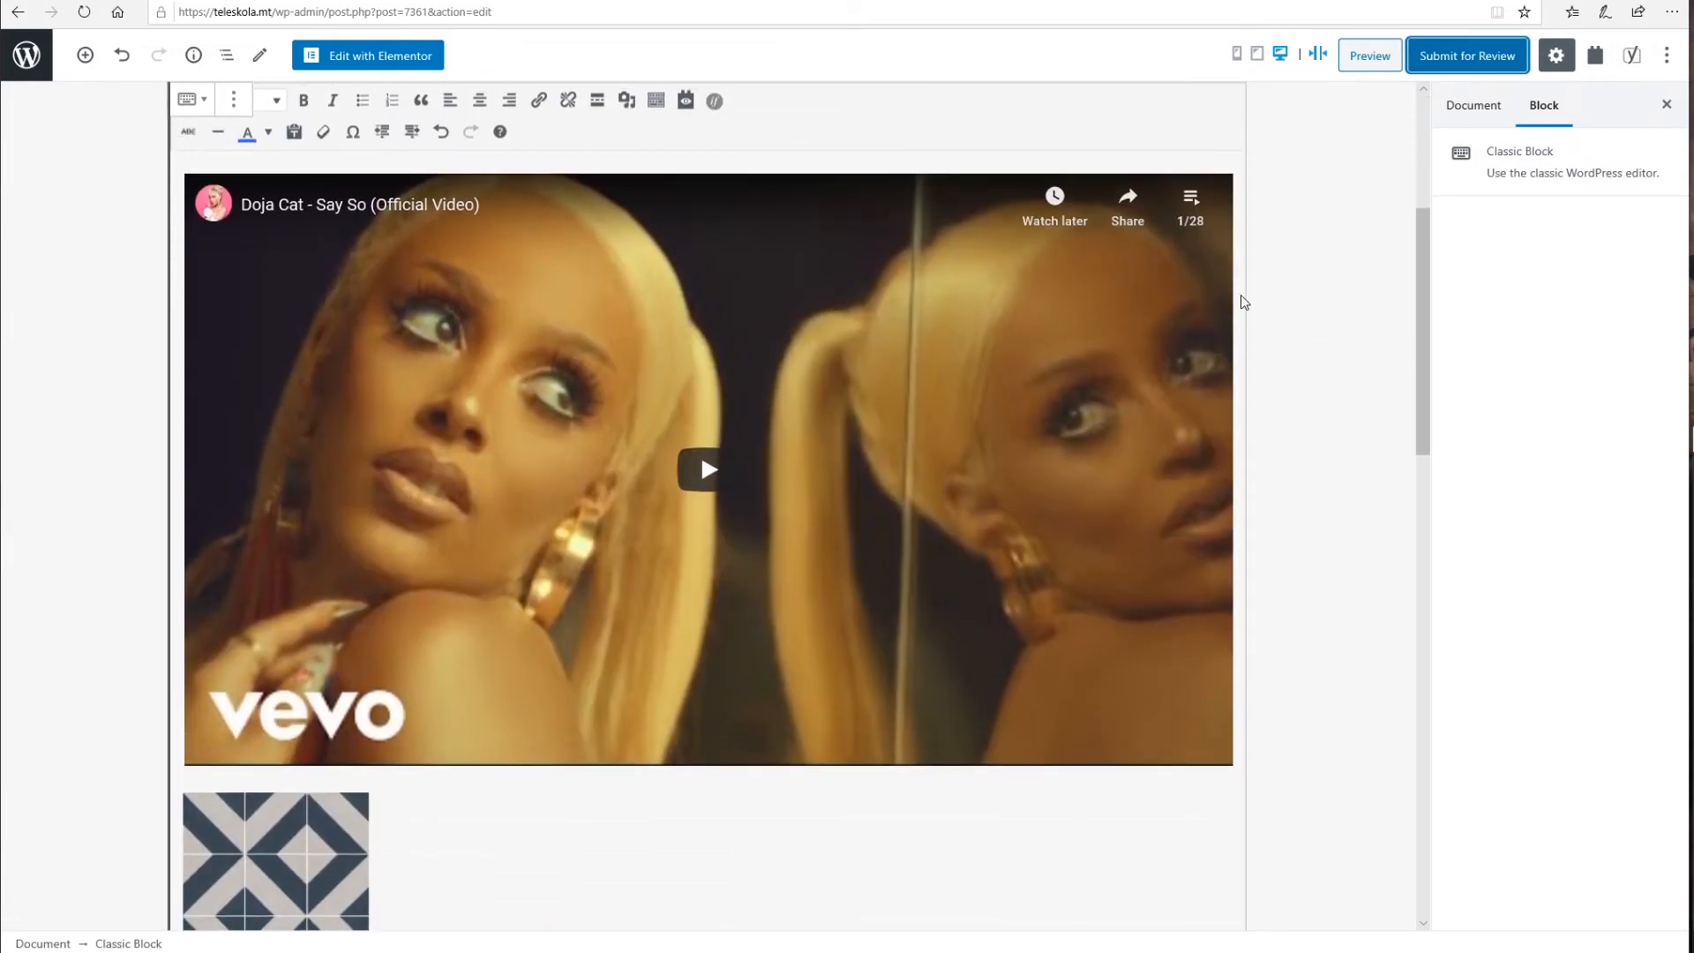
{"action": "scroll", "coordinate": [1326, 501], "scroll_direction": "down", "scroll_amount": 8}
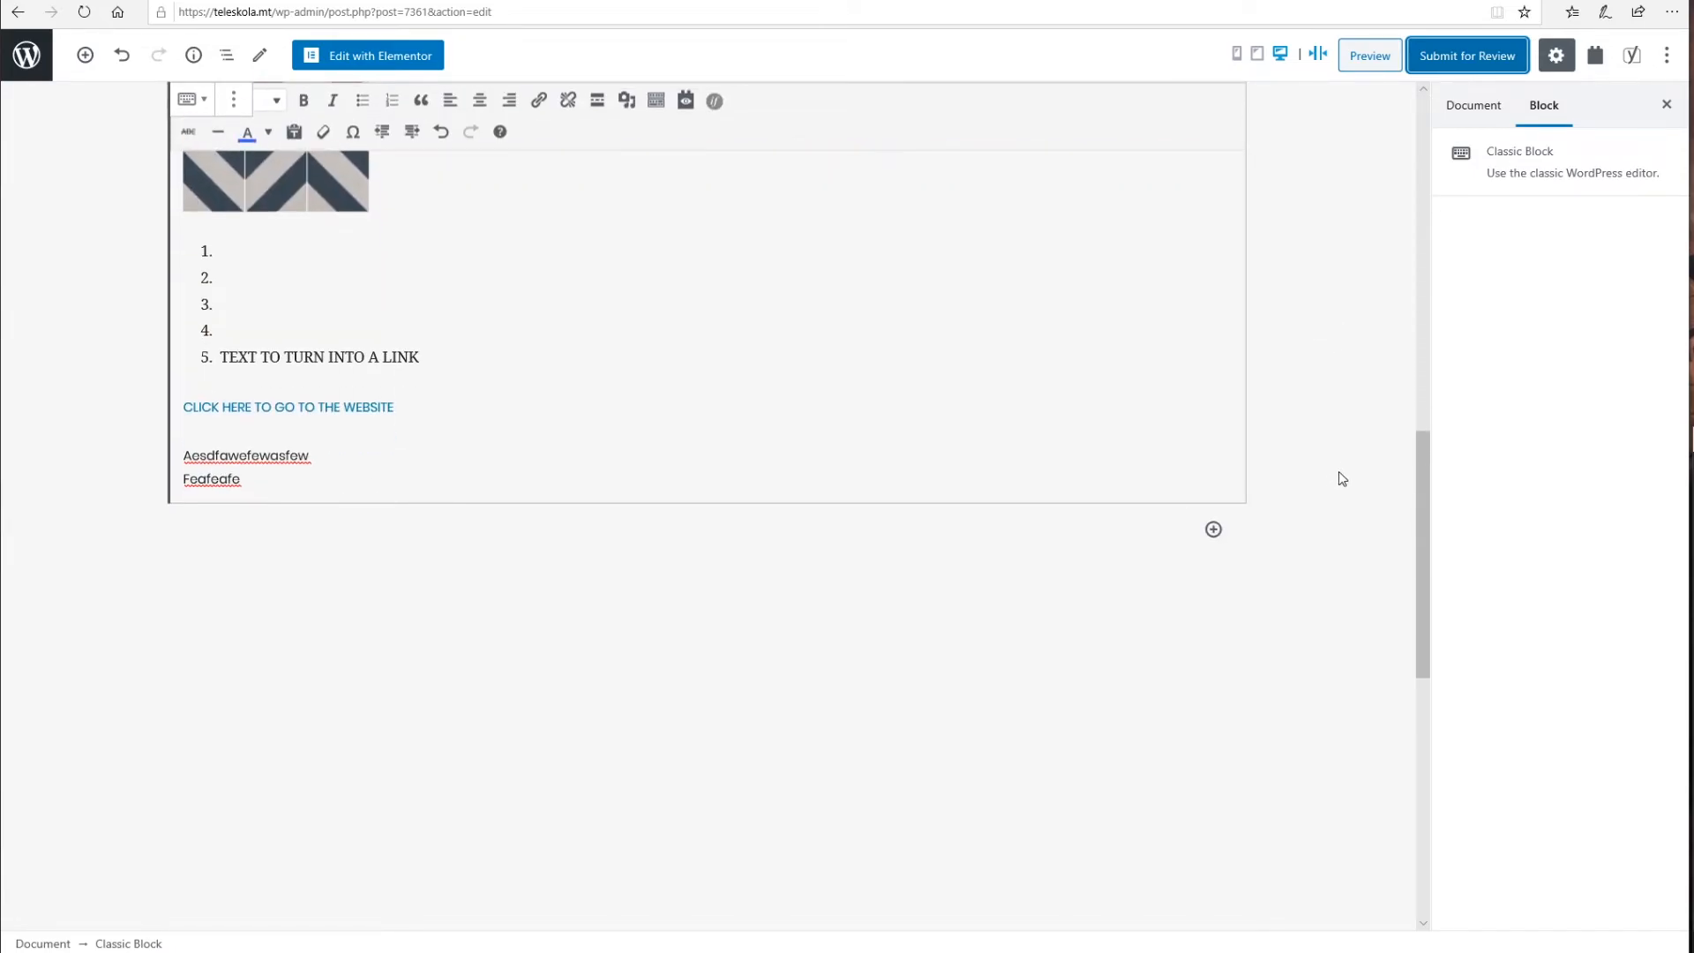
{"action": "scroll", "coordinate": [1356, 396], "scroll_direction": "down", "scroll_amount": 7}
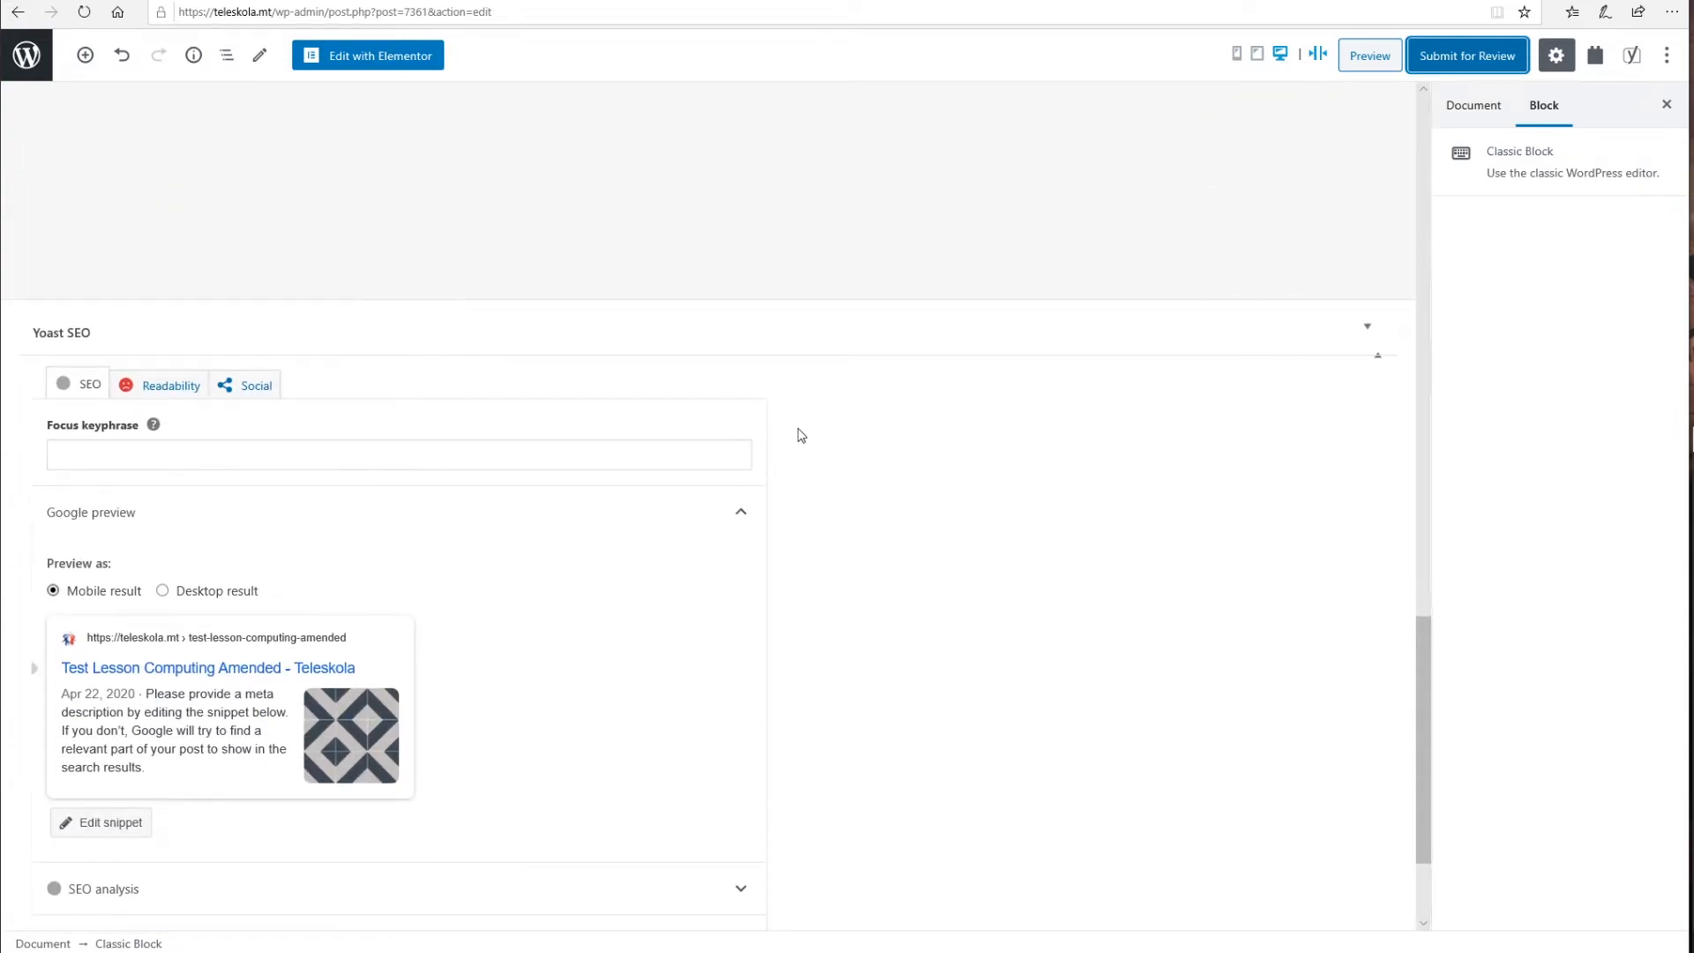
{"action": "scroll", "coordinate": [1130, 321], "scroll_direction": "up", "scroll_amount": 10}
{"action": "scroll", "coordinate": [1191, 405], "scroll_direction": "up", "scroll_amount": 8}
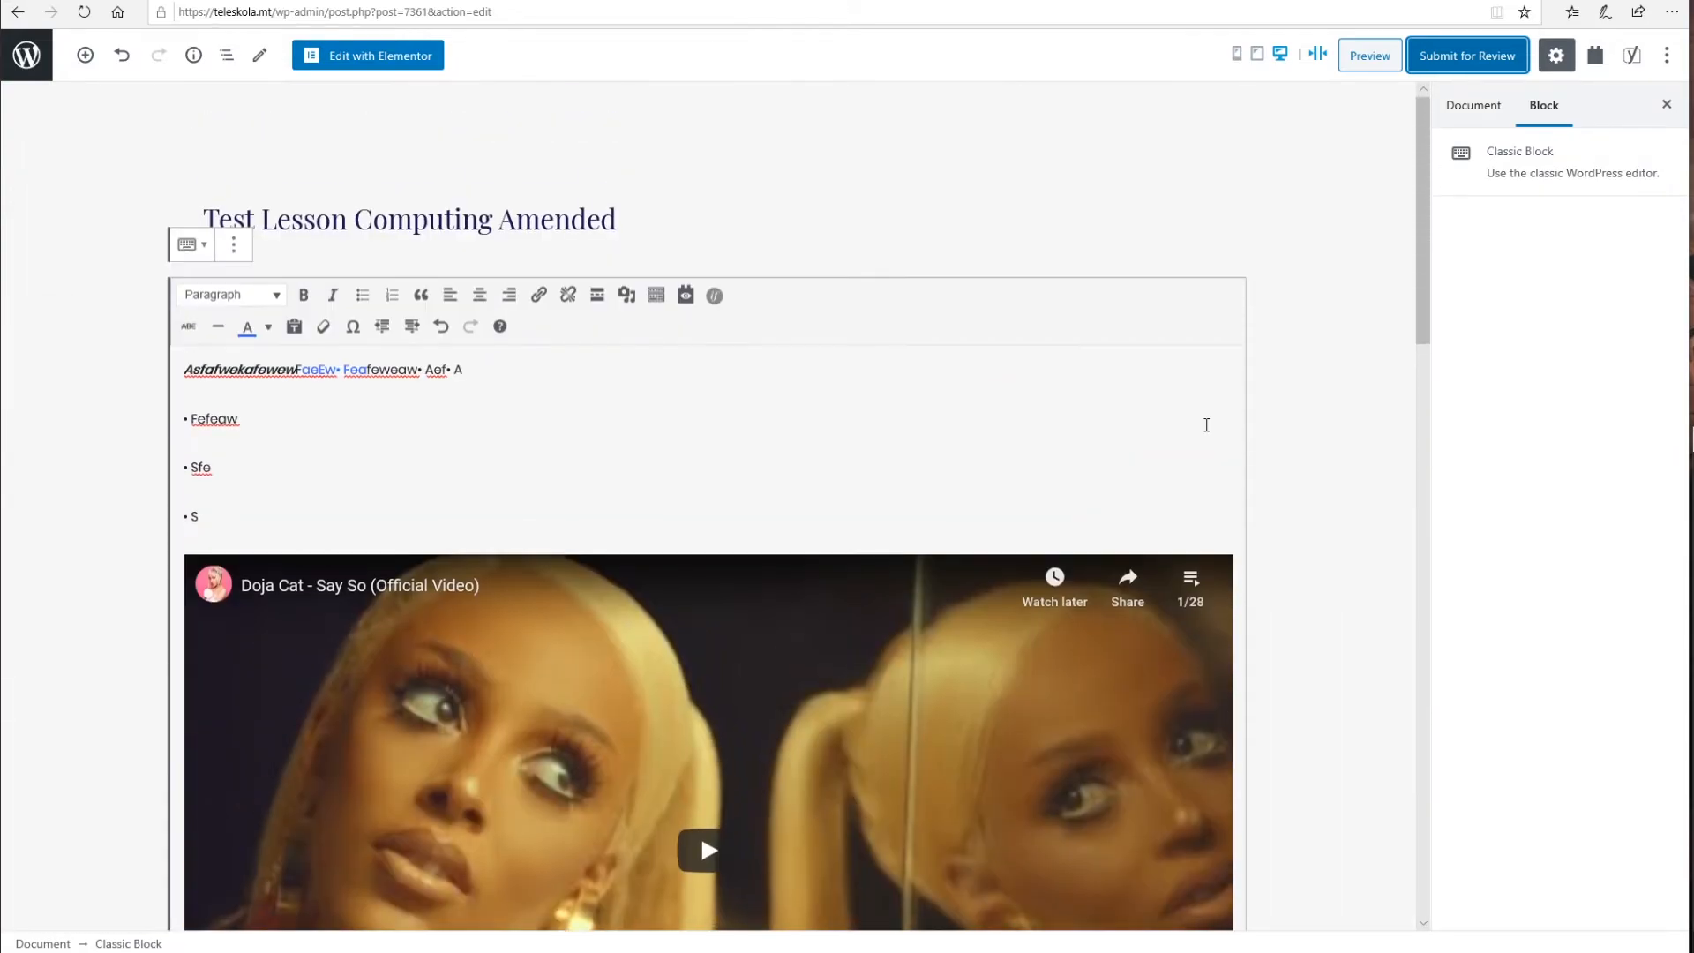
Step: Examine the lesson's document settings and its category list, and deselect the content block
{"action": "left_click", "coordinate": [1478, 118]}
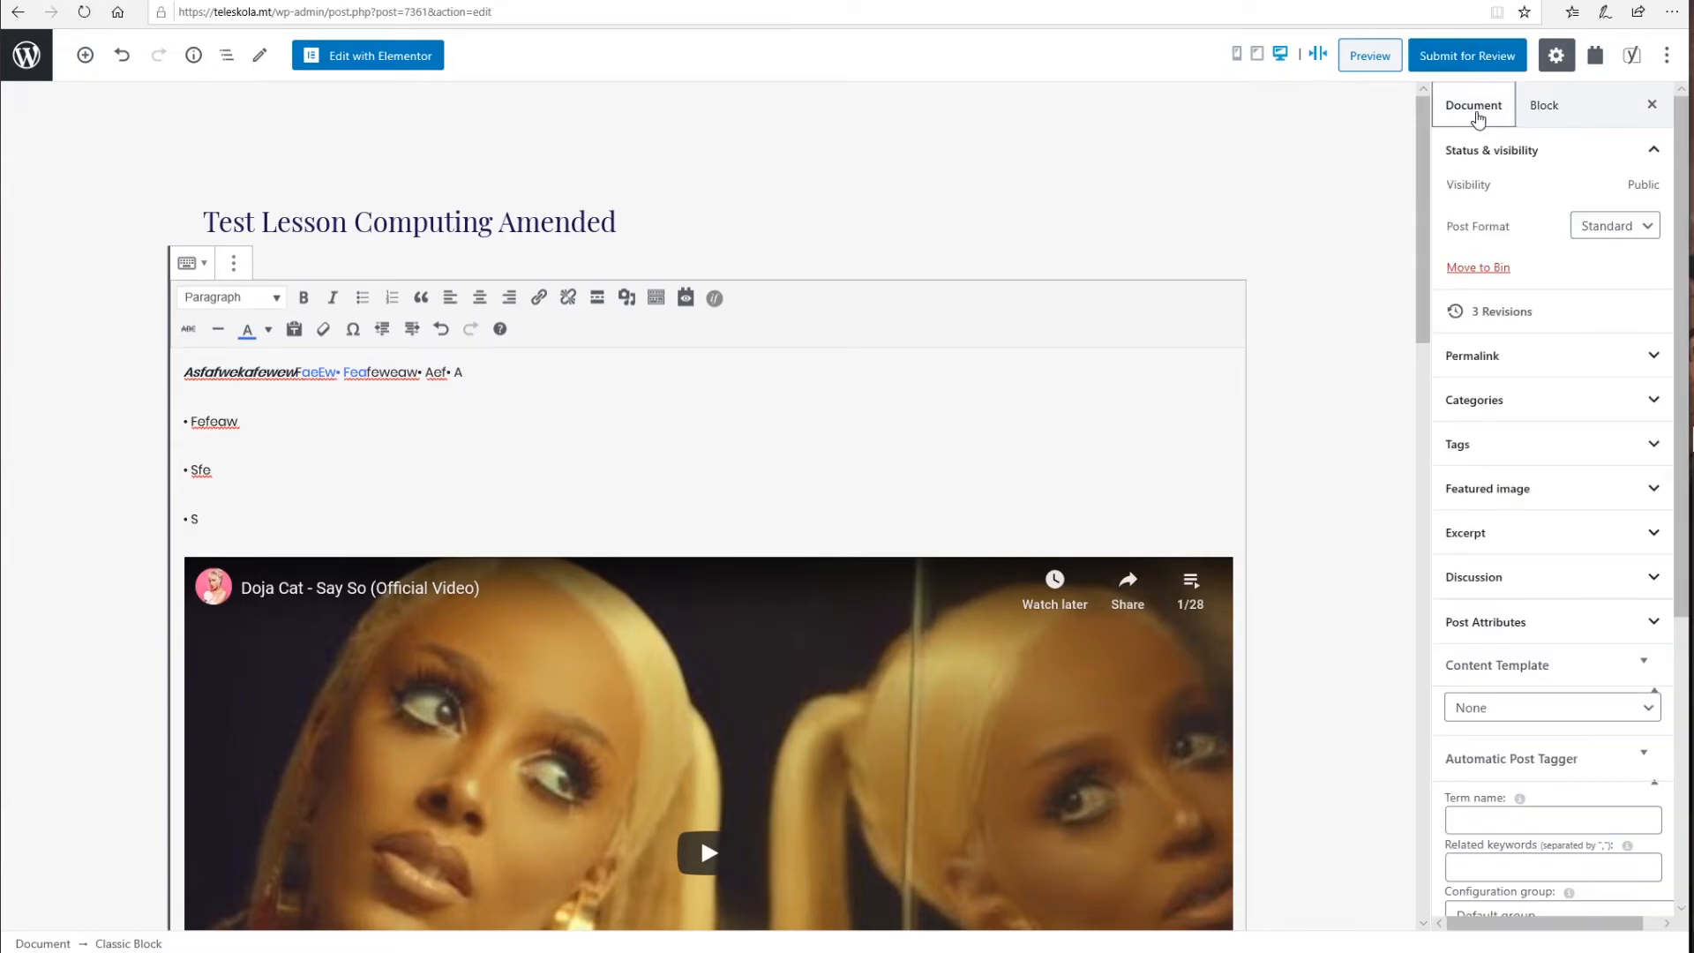
{"action": "left_click", "coordinate": [1544, 105]}
{"action": "left_click", "coordinate": [1473, 105]}
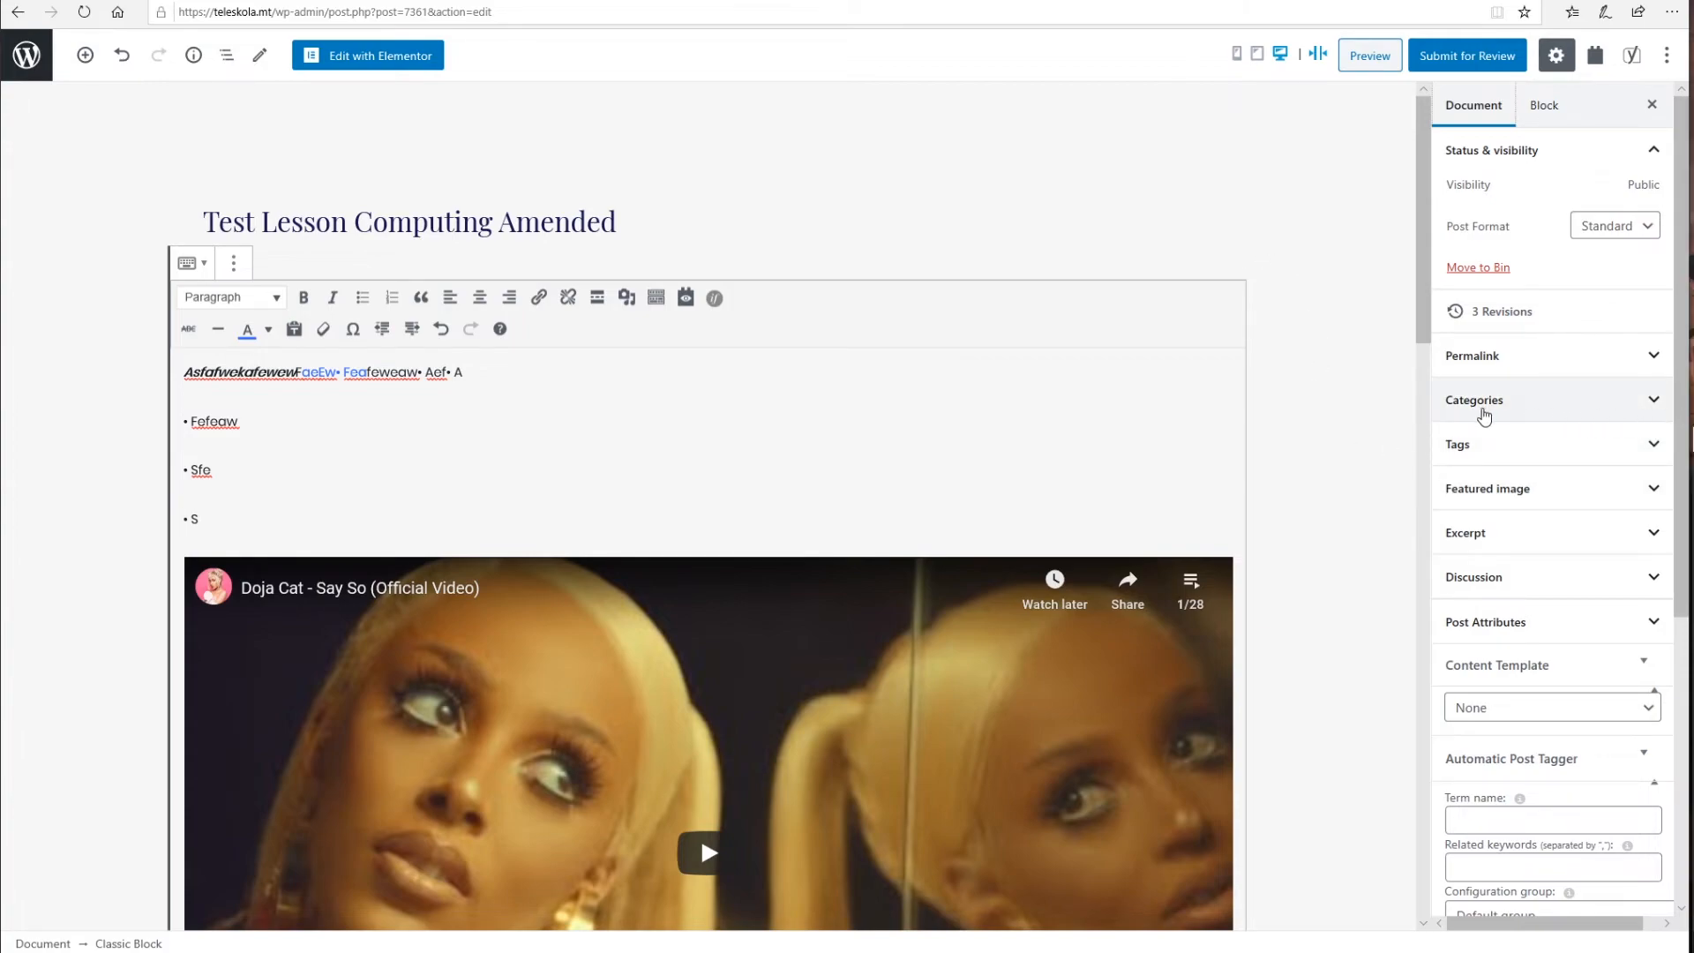
{"action": "left_click", "coordinate": [1652, 407]}
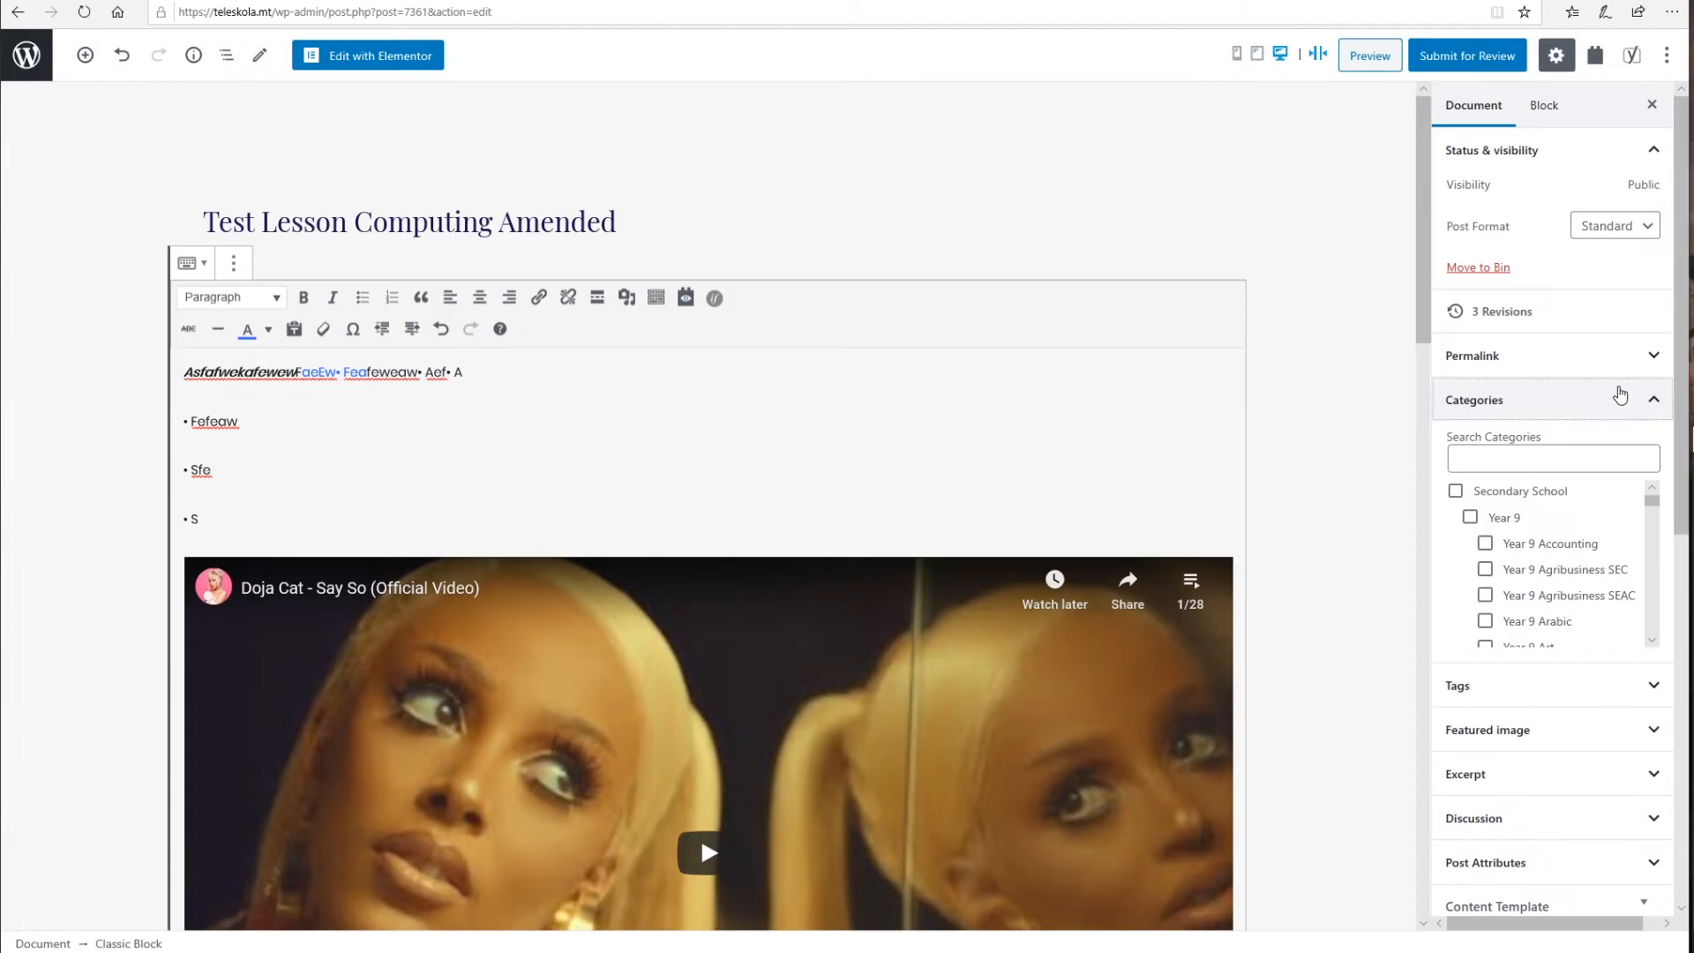
{"action": "left_click", "coordinate": [1655, 401]}
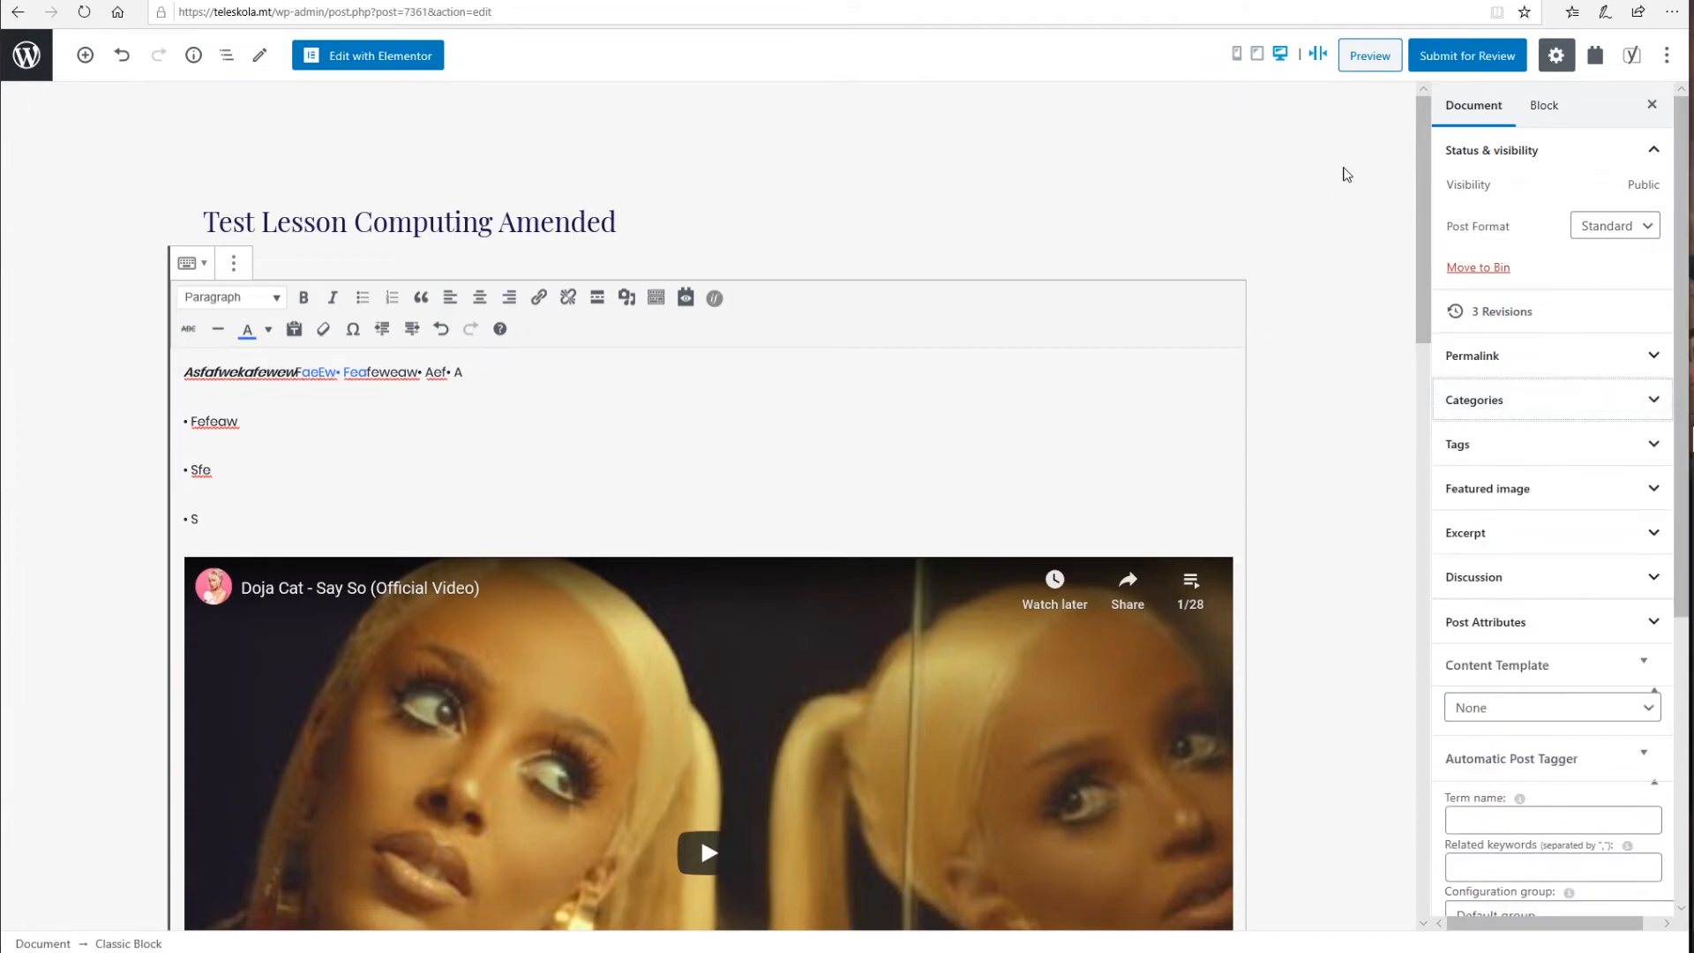
{"action": "left_click", "coordinate": [1282, 172]}
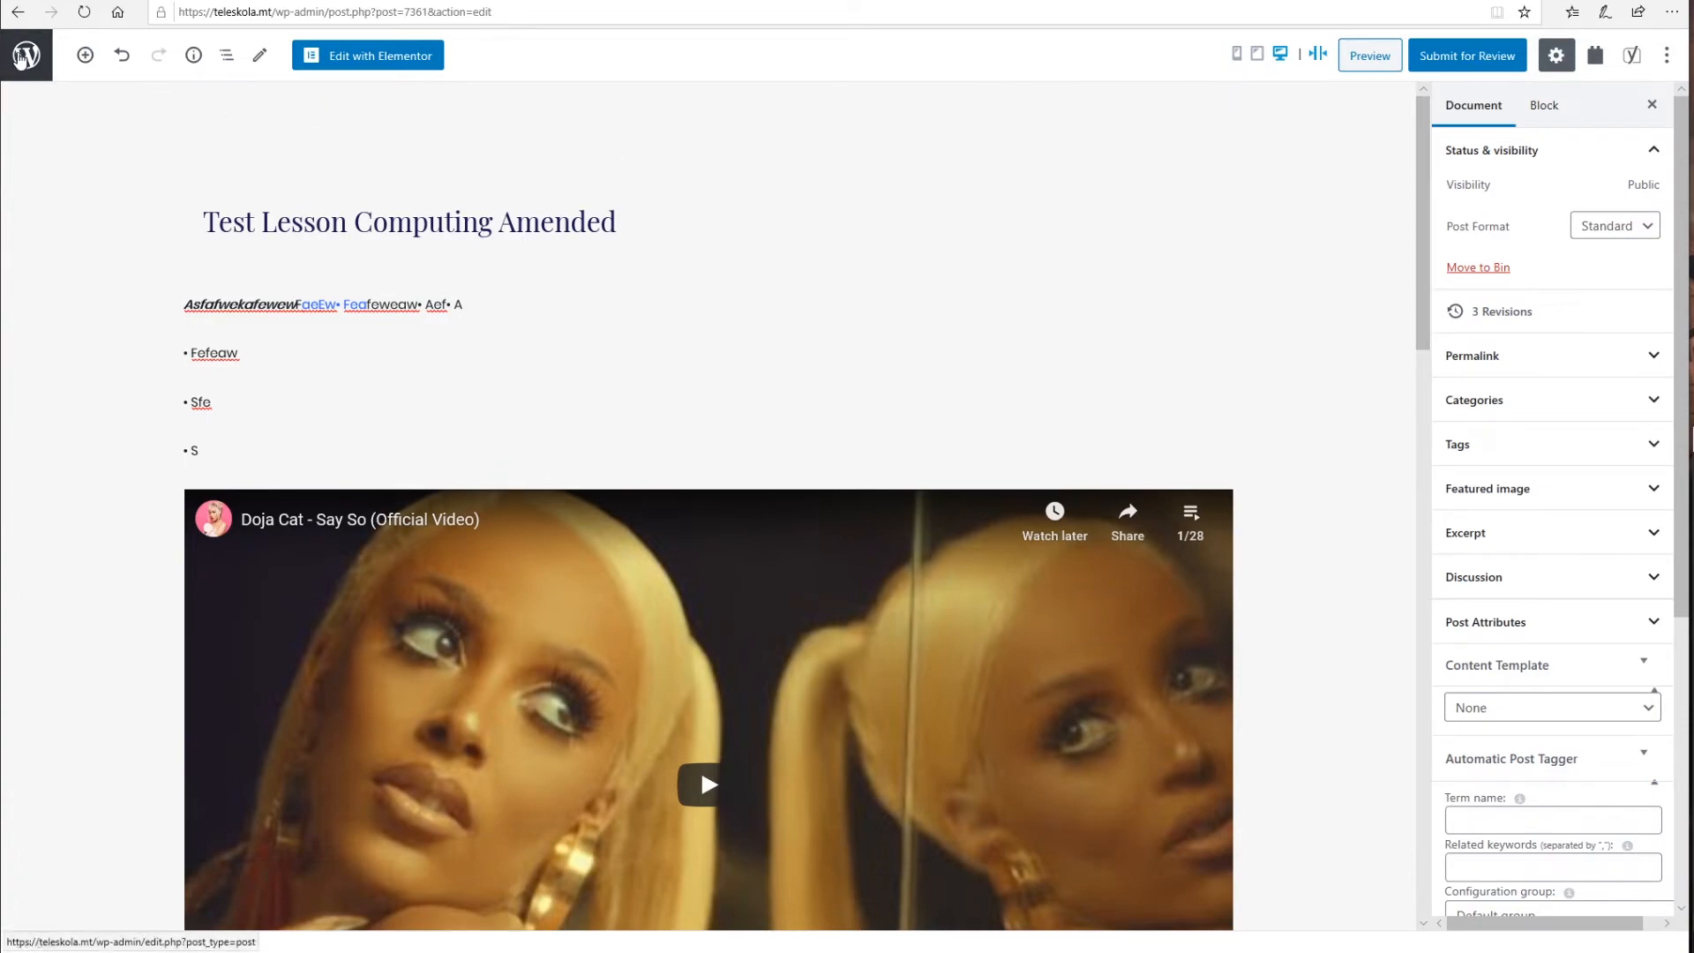
Step: Reopen Test Lesson Computing Amended for editing from the posts list, with its document settings shown
{"action": "left_click", "coordinate": [24, 57]}
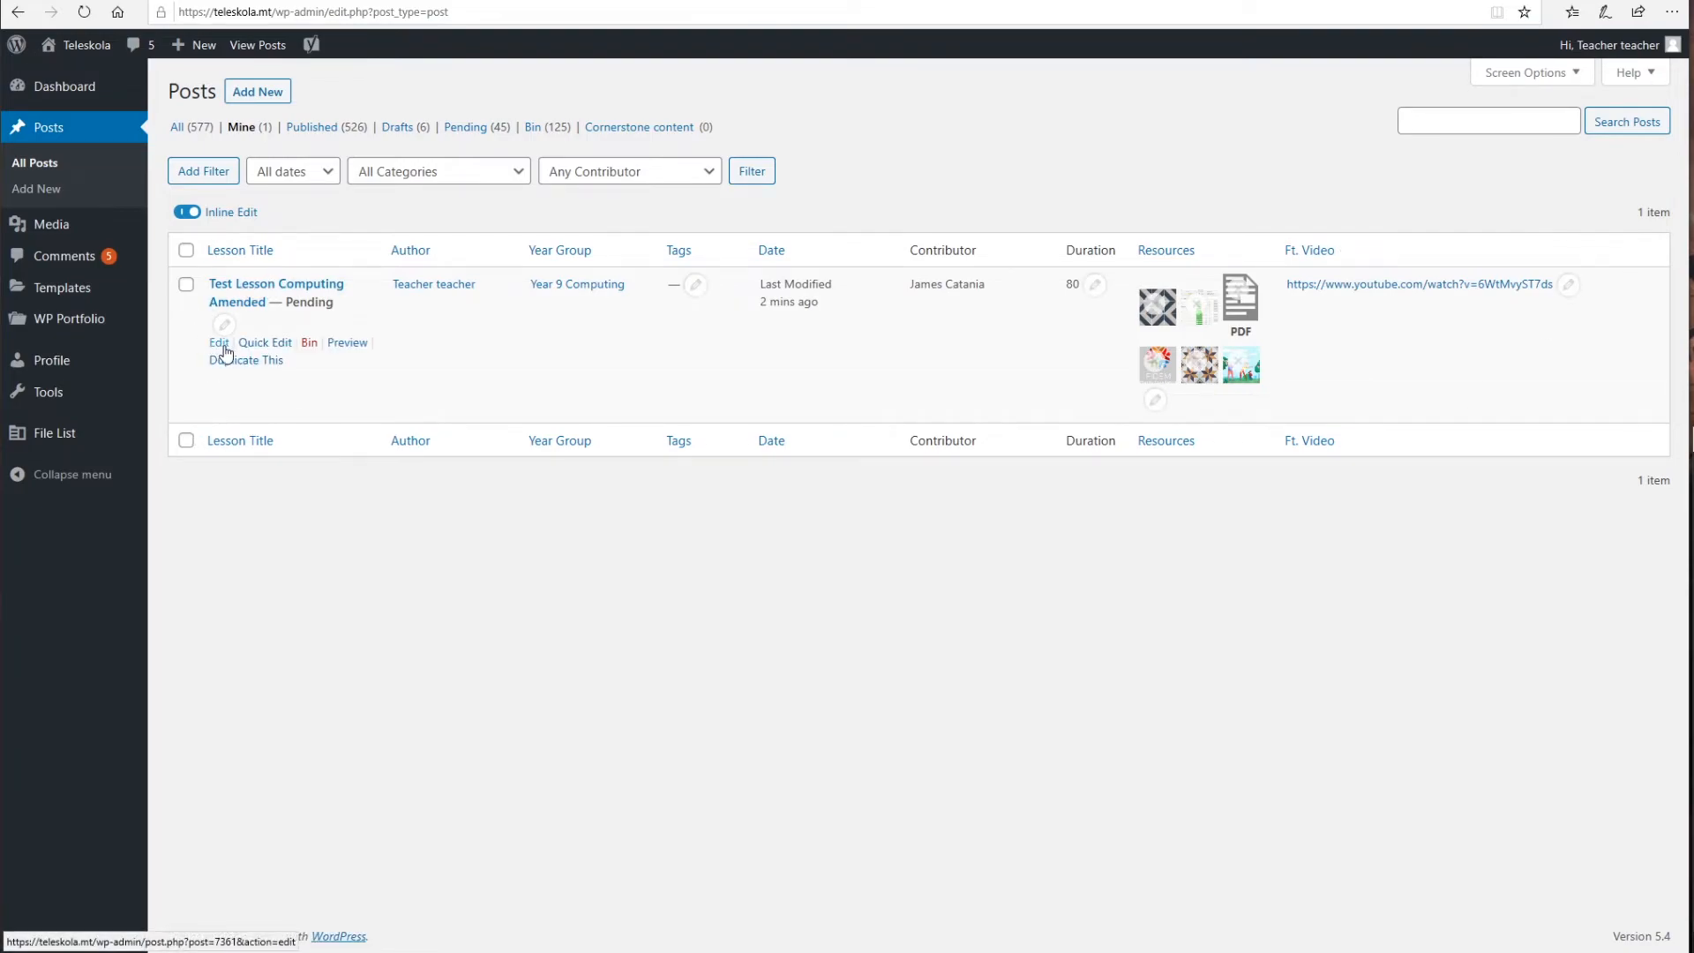
{"action": "left_click", "coordinate": [219, 343]}
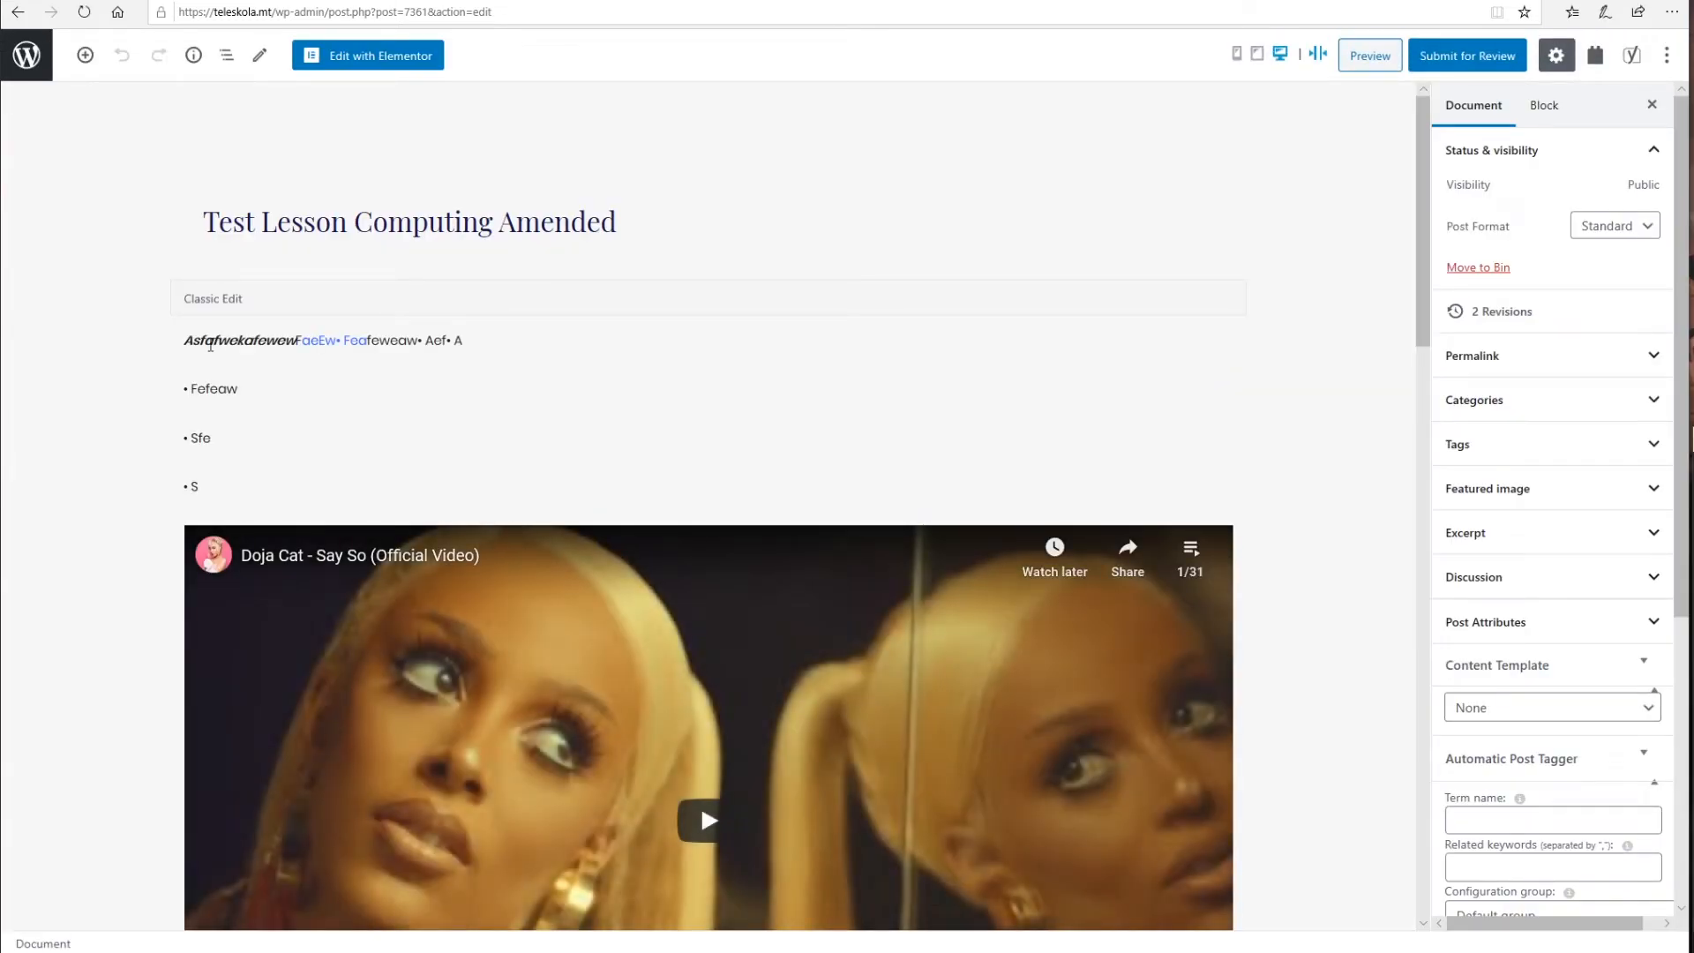
{"action": "left_click", "coordinate": [1515, 101]}
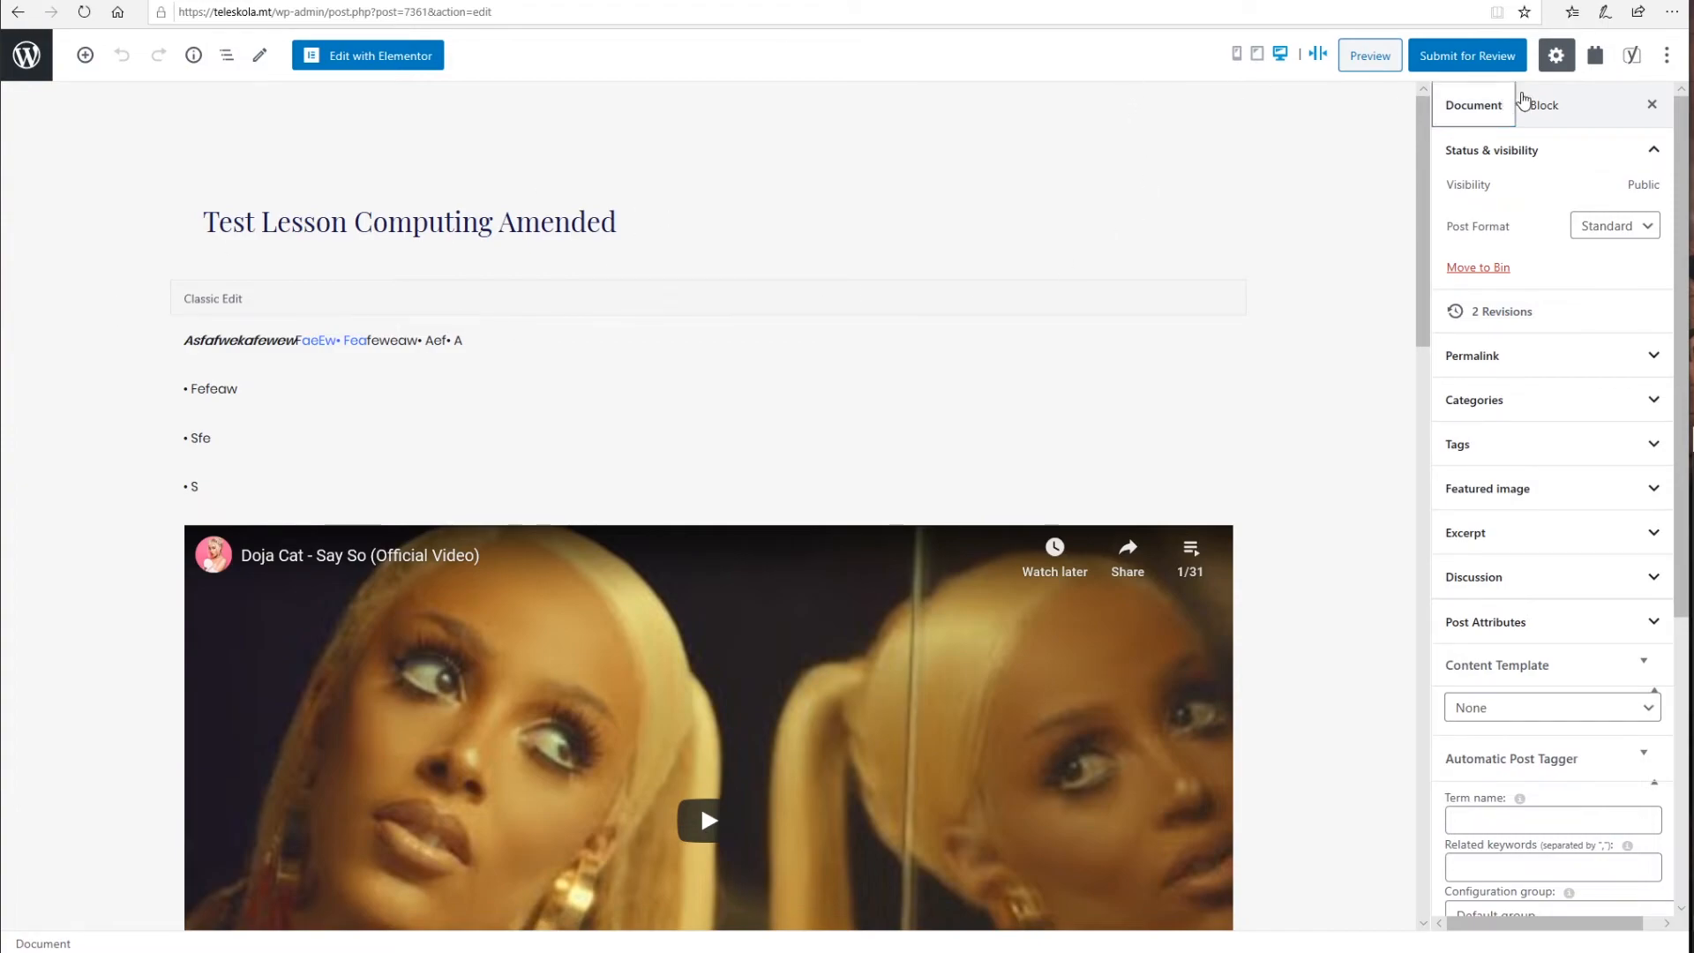
{"action": "left_click", "coordinate": [1539, 105]}
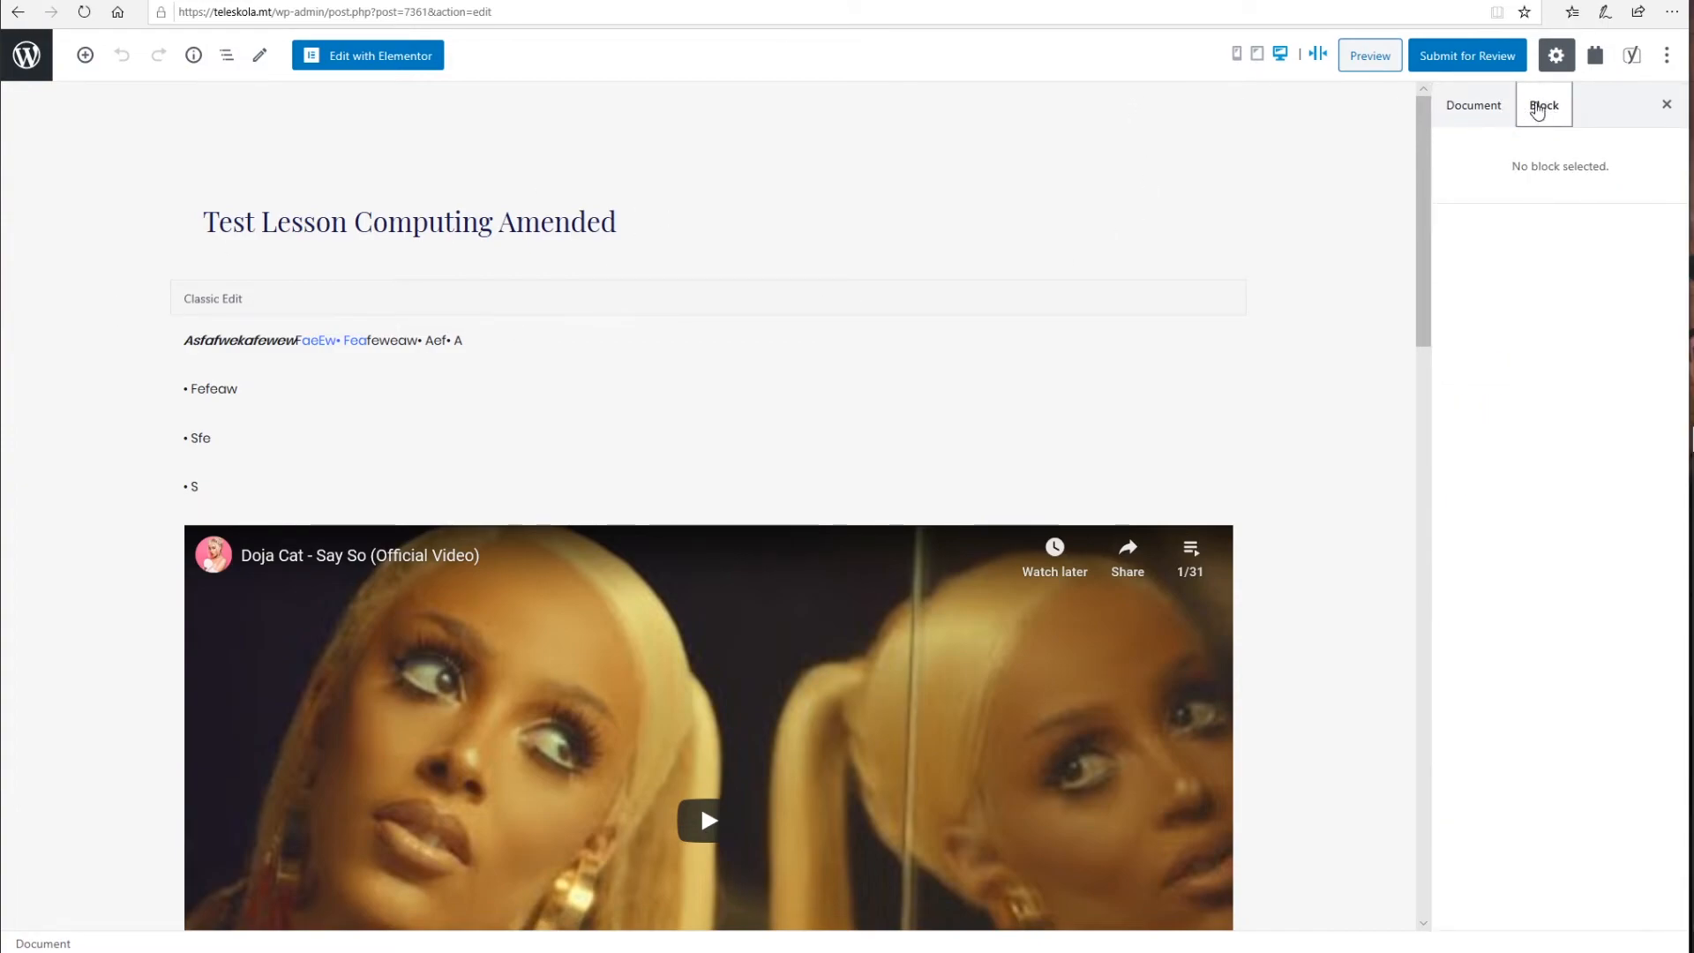
{"action": "left_click", "coordinate": [1490, 106]}
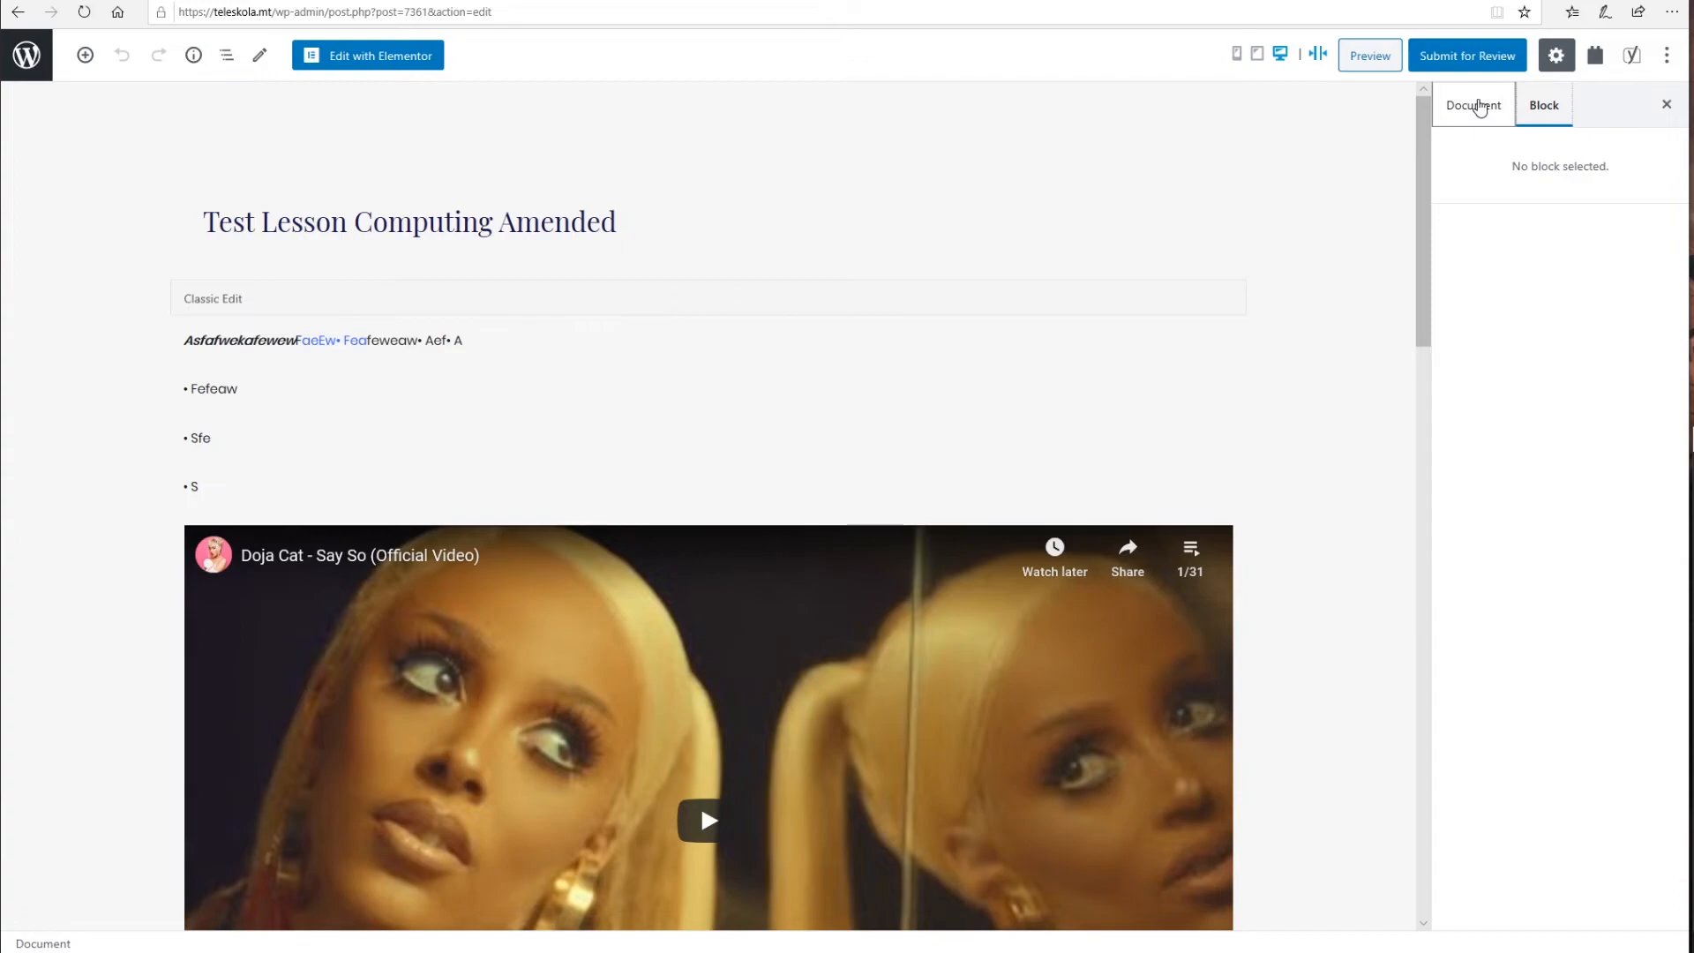
{"action": "left_click", "coordinate": [1480, 107]}
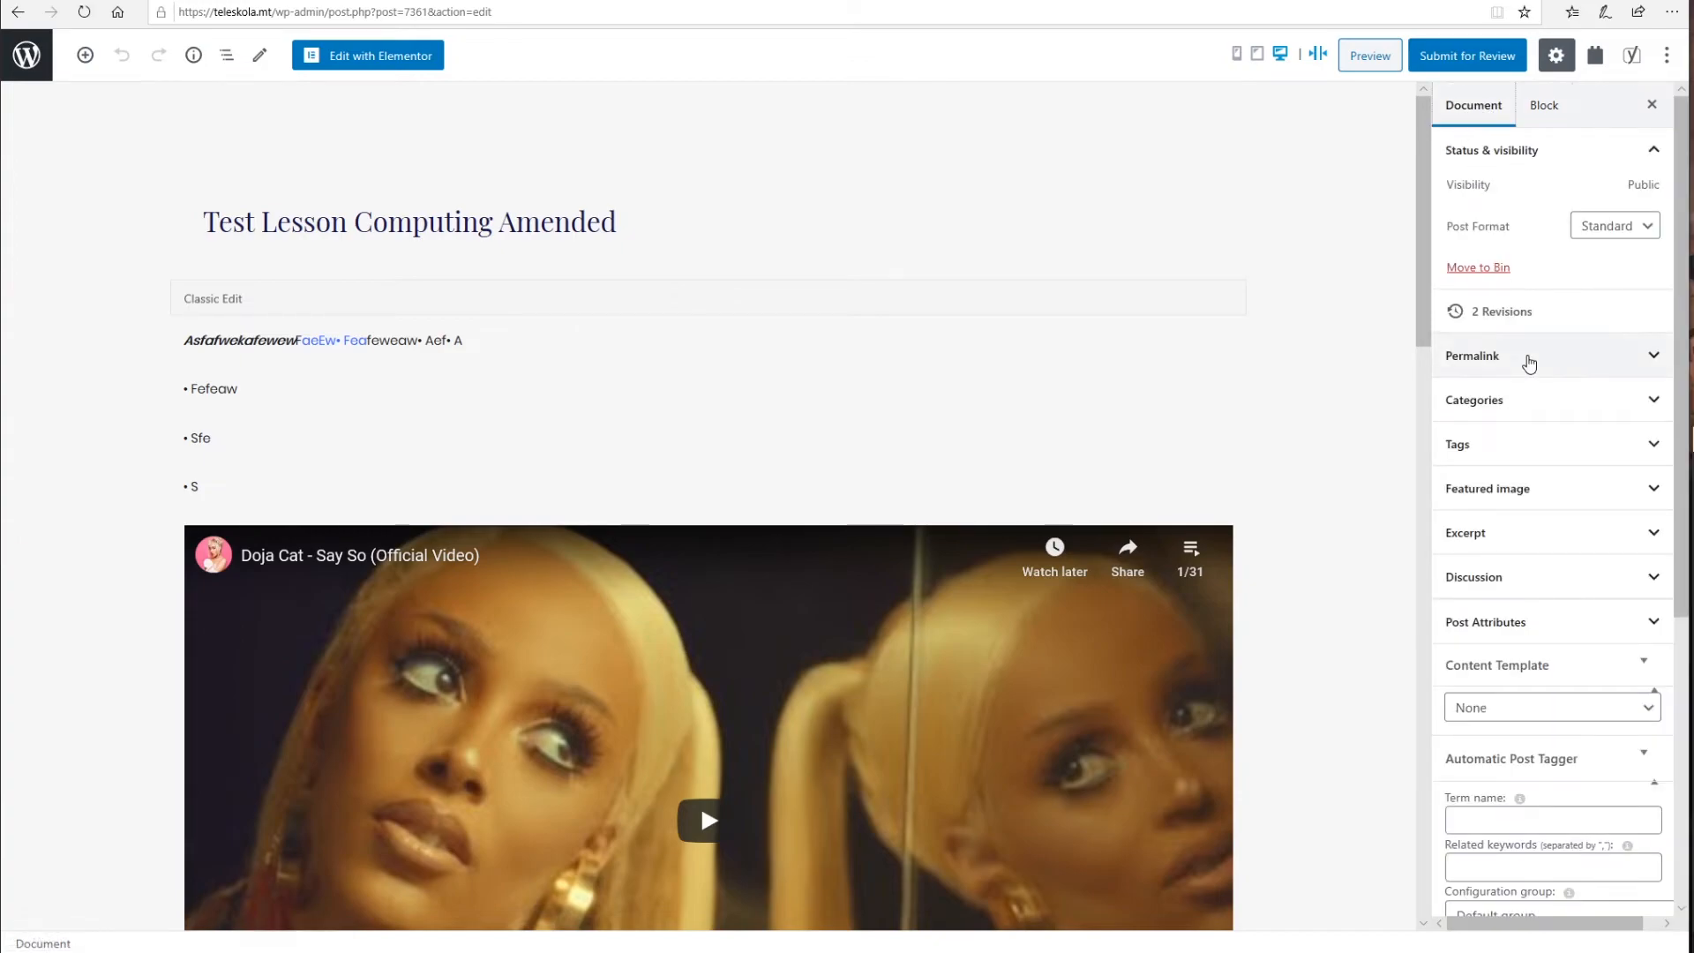
Step: Replace the lesson's Year 9 Computing category with Year 10 Computing and submit the lesson for review
{"action": "scroll", "coordinate": [1529, 363], "scroll_direction": "down", "scroll_amount": 3}
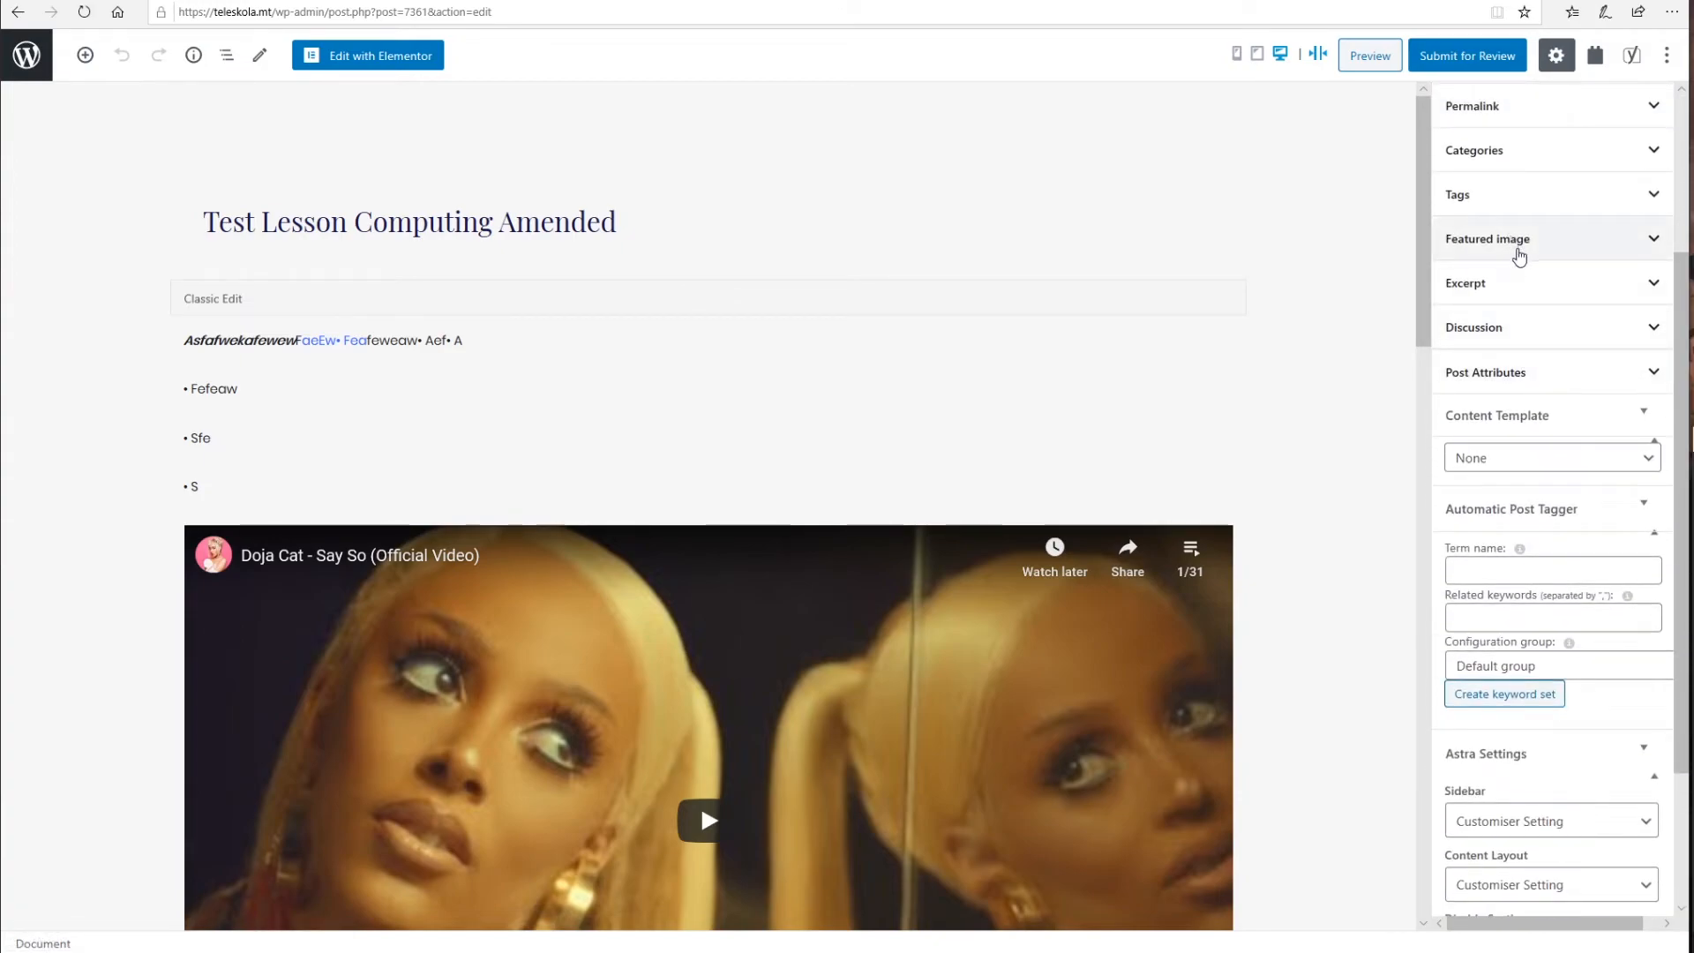
{"action": "scroll", "coordinate": [1518, 256], "scroll_direction": "up", "scroll_amount": 2}
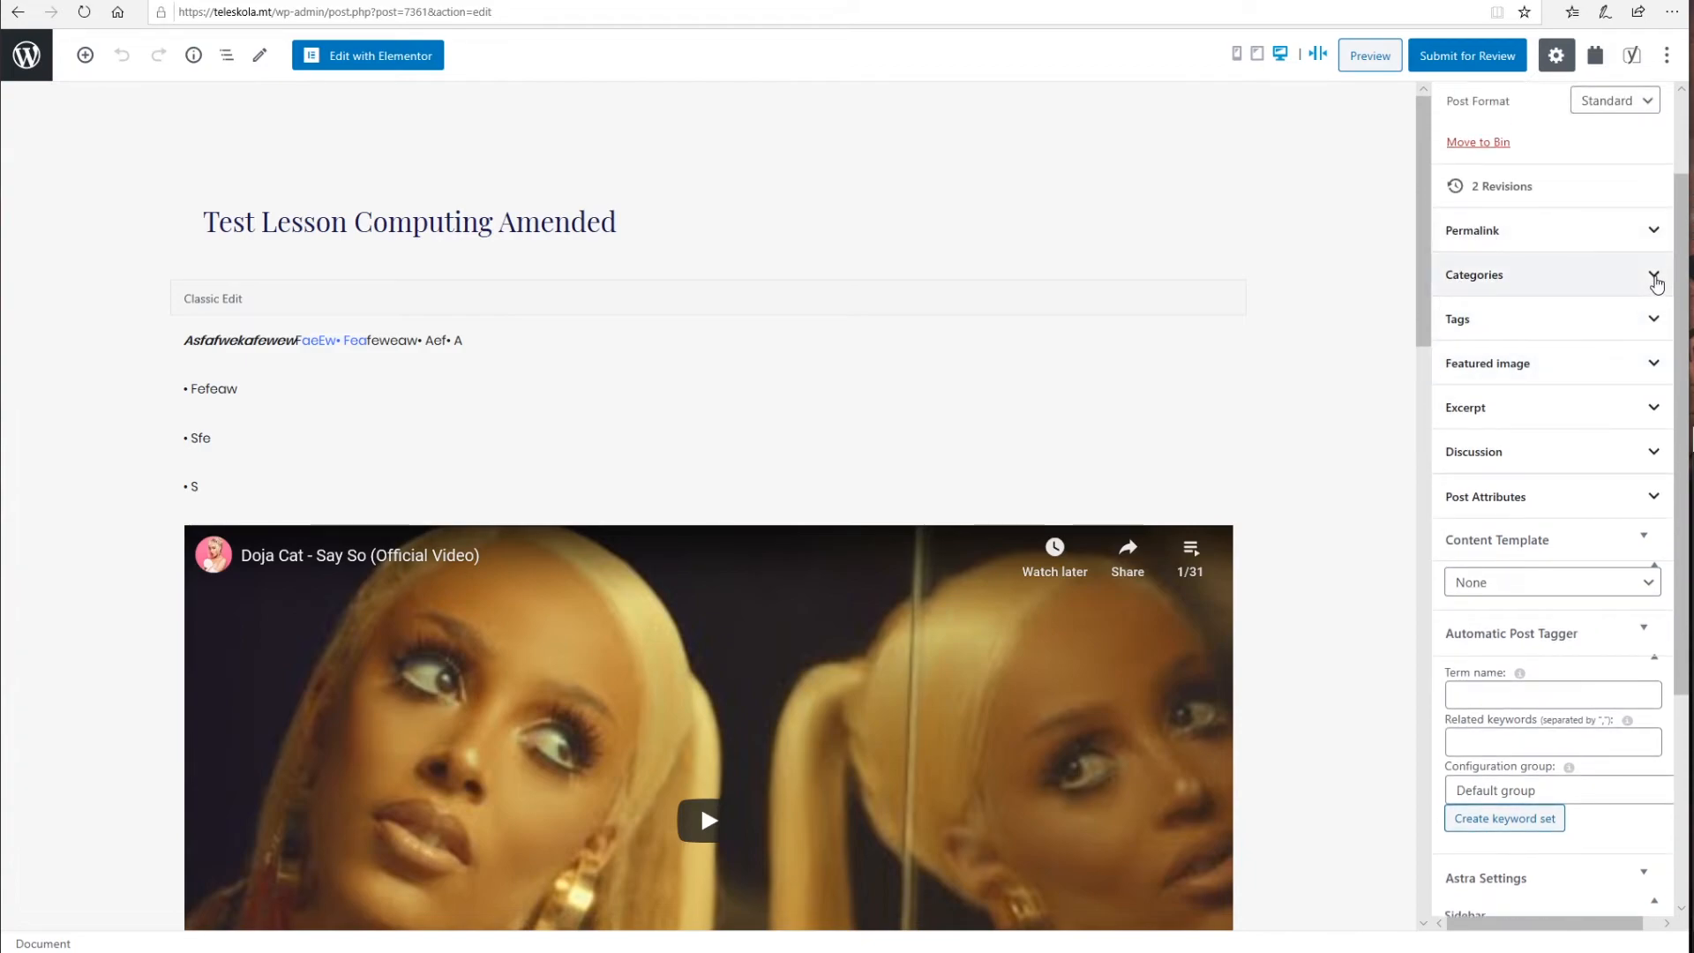
{"action": "left_click", "coordinate": [1655, 279]}
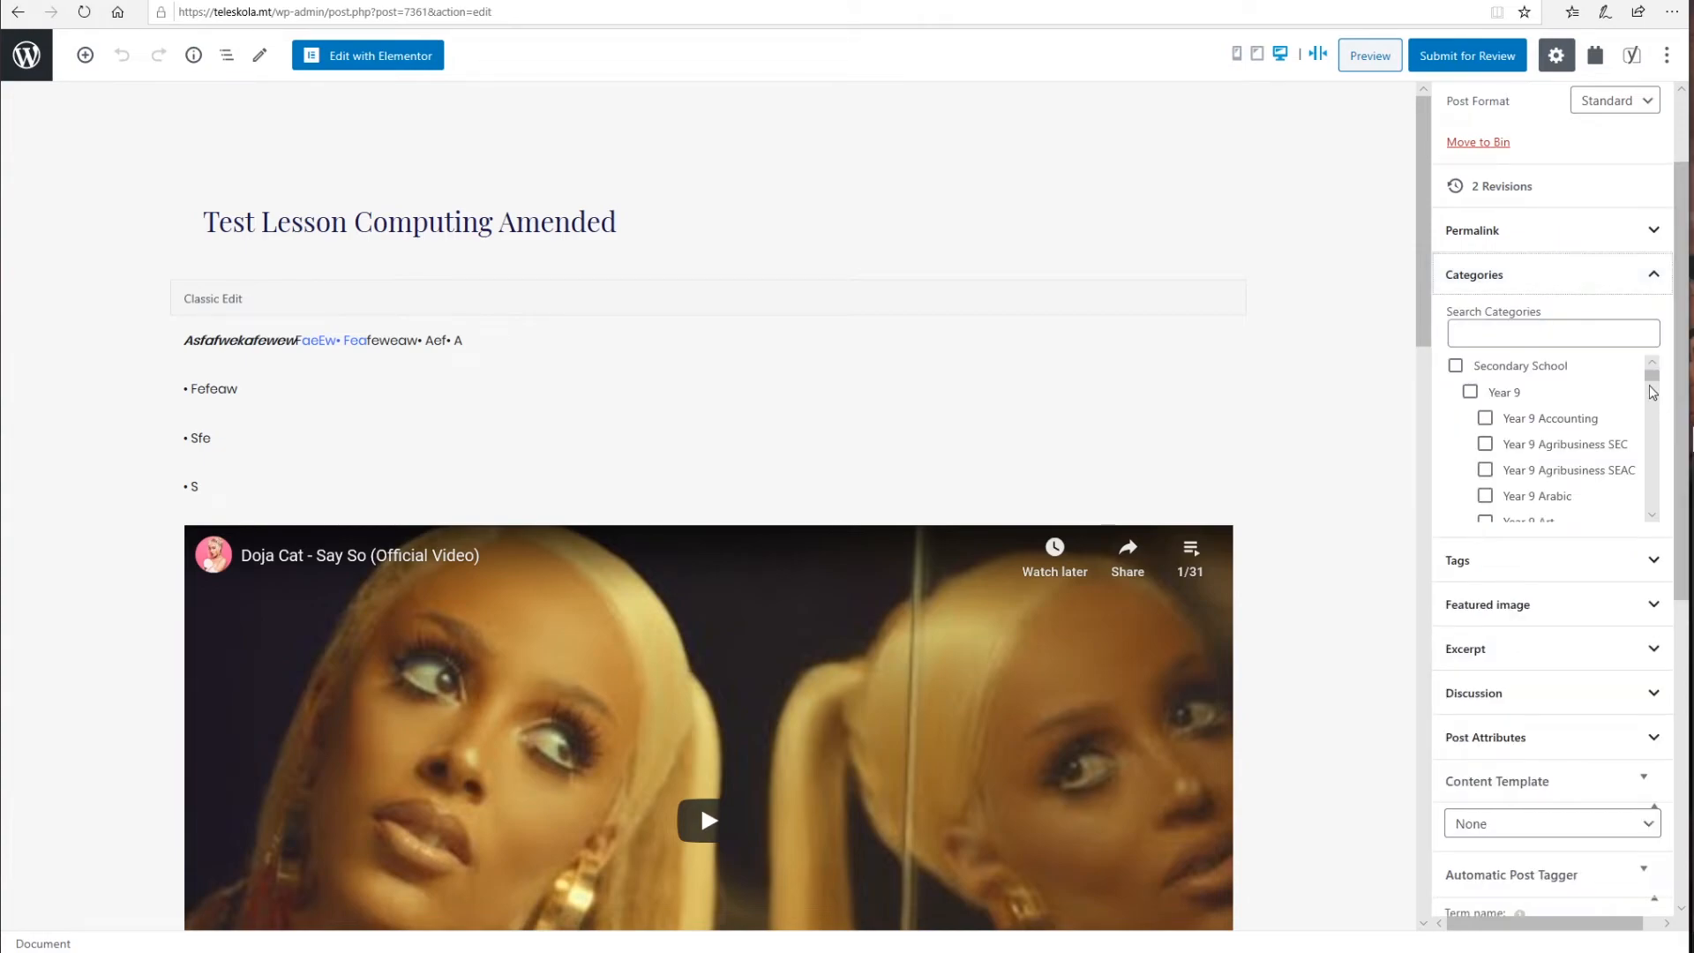
{"action": "scroll", "coordinate": [1651, 385], "scroll_direction": "down", "scroll_amount": 3}
{"action": "scroll", "coordinate": [1652, 386], "scroll_direction": "down", "scroll_amount": 2}
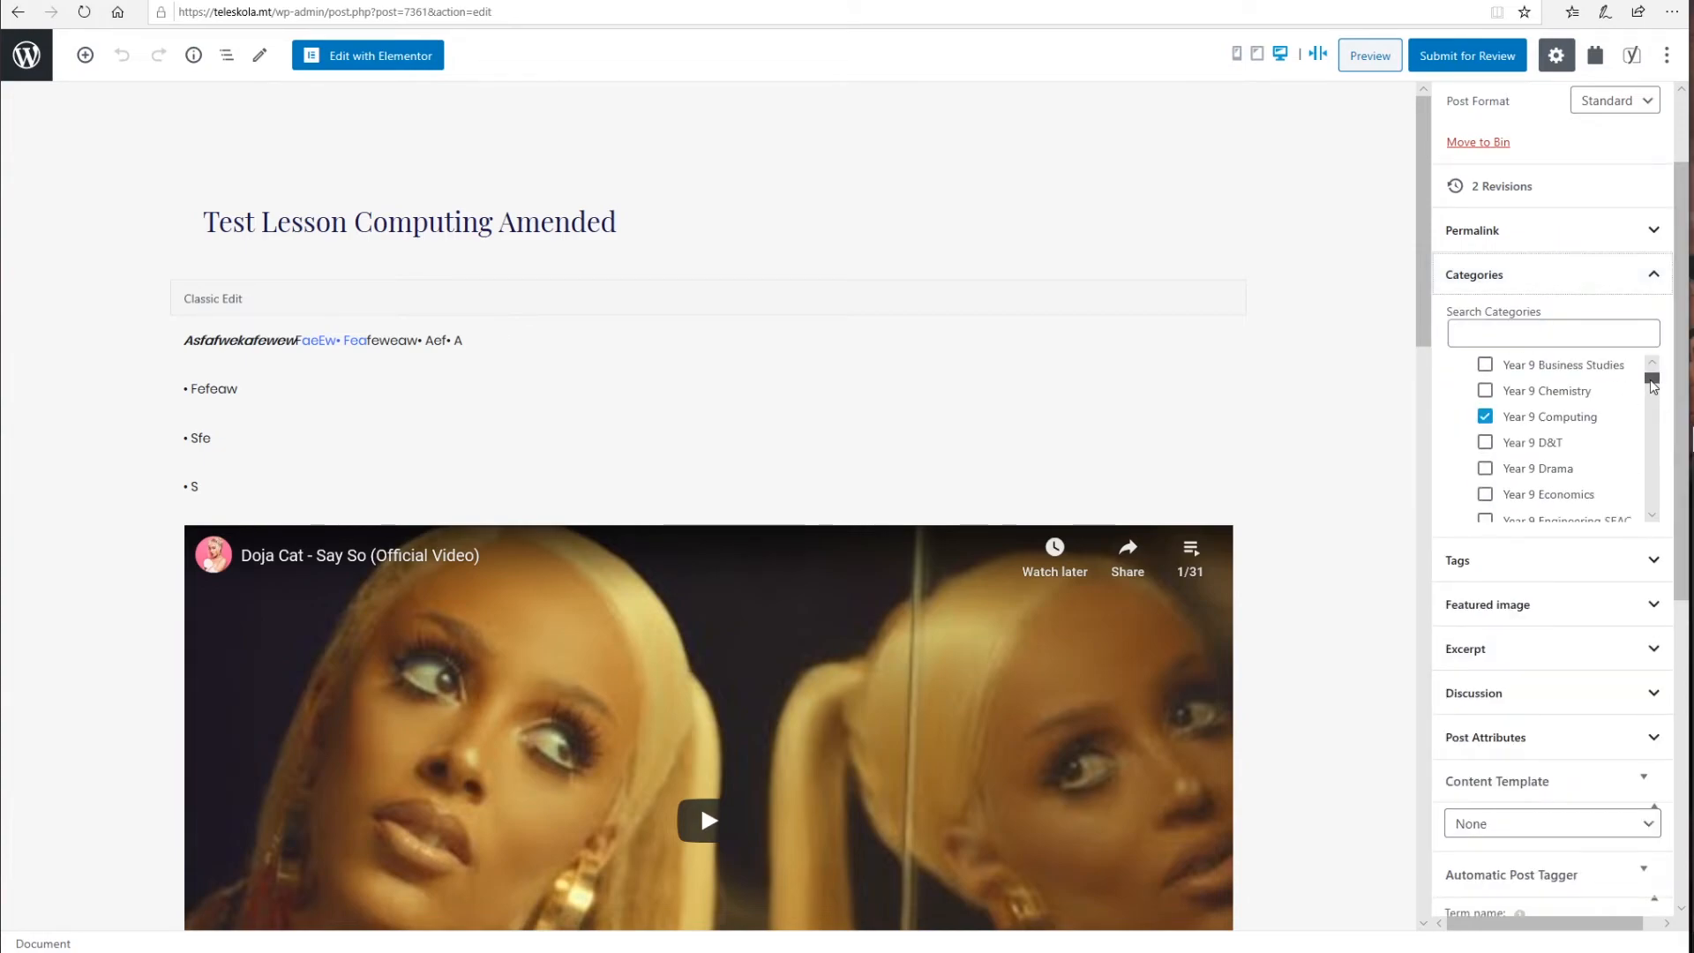
{"action": "scroll", "coordinate": [1651, 386], "scroll_direction": "up", "scroll_amount": 5}
{"action": "scroll", "coordinate": [1651, 385], "scroll_direction": "down", "scroll_amount": 5}
{"action": "scroll", "coordinate": [1648, 459], "scroll_direction": "down", "scroll_amount": 8}
{"action": "scroll", "coordinate": [1648, 441], "scroll_direction": "up", "scroll_amount": 5}
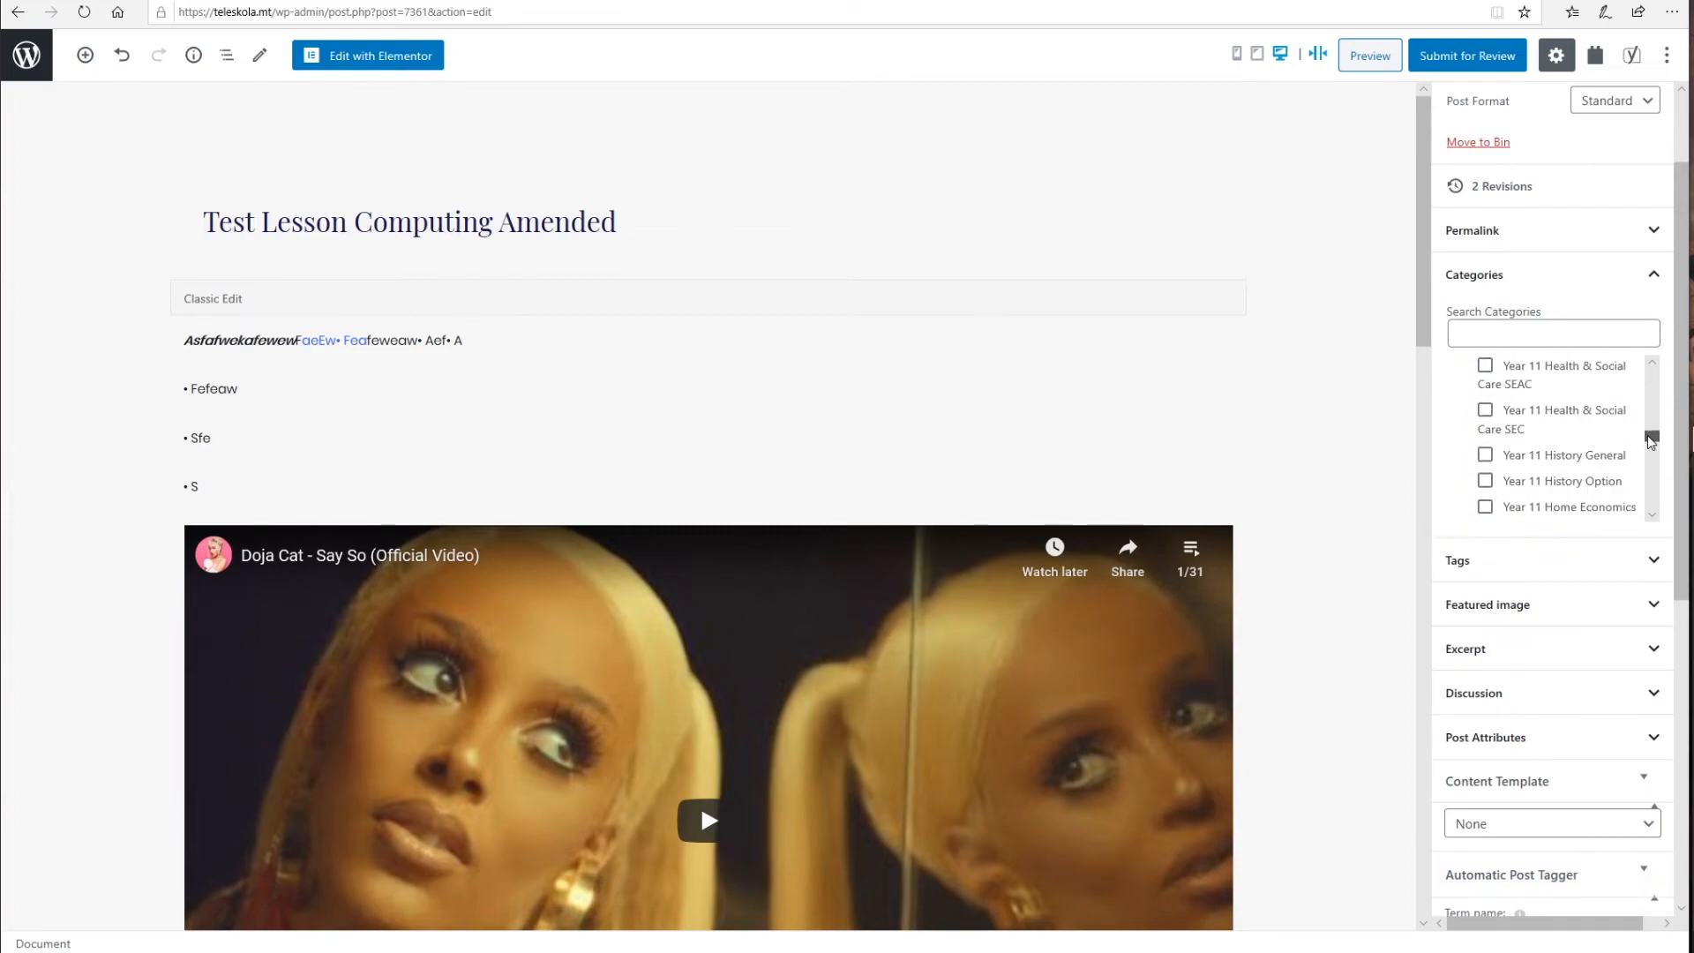
{"action": "scroll", "coordinate": [1590, 448], "scroll_direction": "up", "scroll_amount": 5}
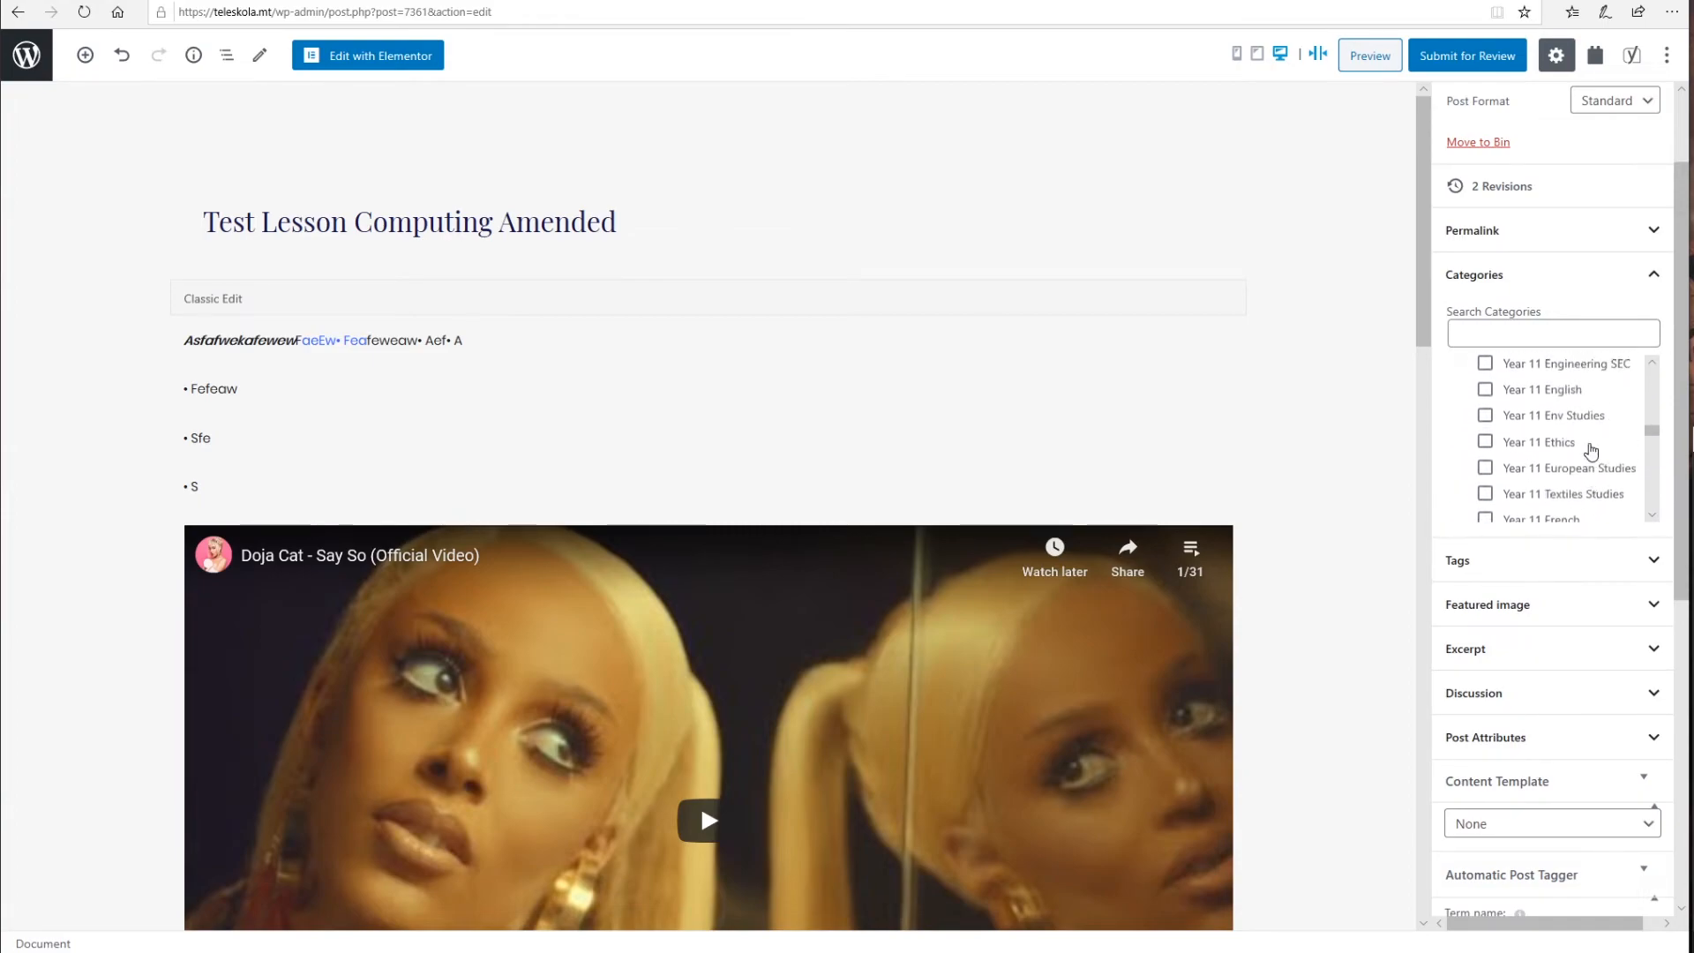
{"action": "left_click_drag", "start_coordinate": [1654, 433], "coordinate": [1654, 412]}
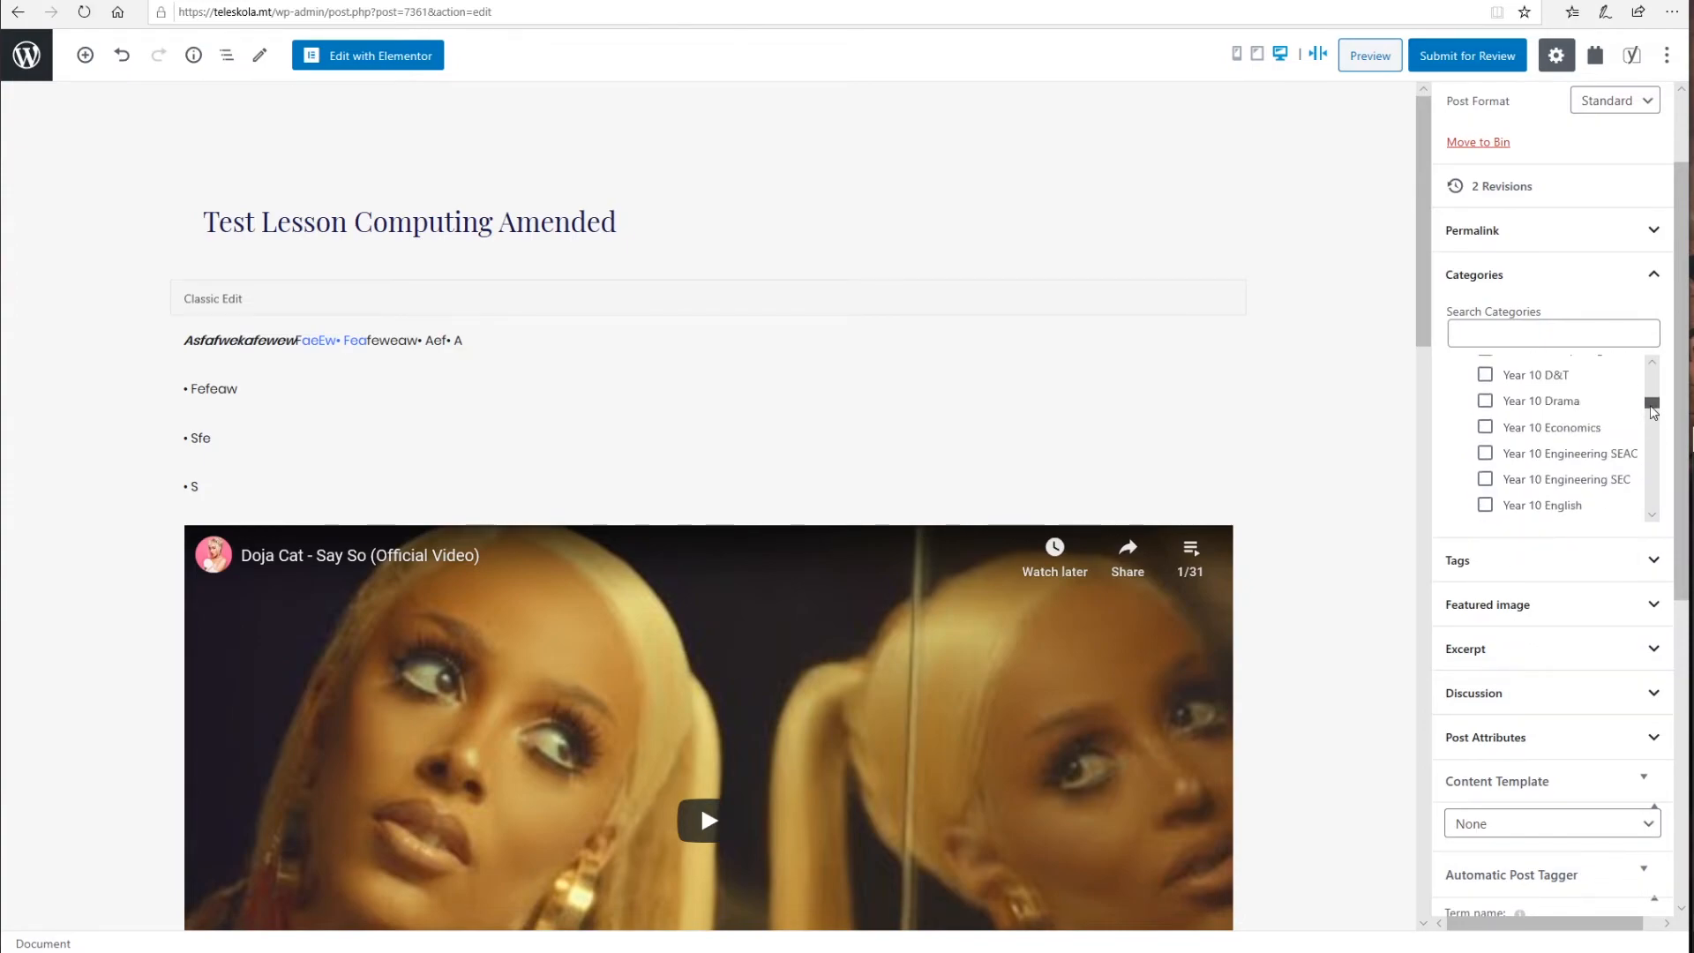
{"action": "scroll", "coordinate": [1554, 427], "scroll_direction": "up", "scroll_amount": 1}
{"action": "left_click", "coordinate": [1484, 424]}
{"action": "left_click", "coordinate": [1440, 63]}
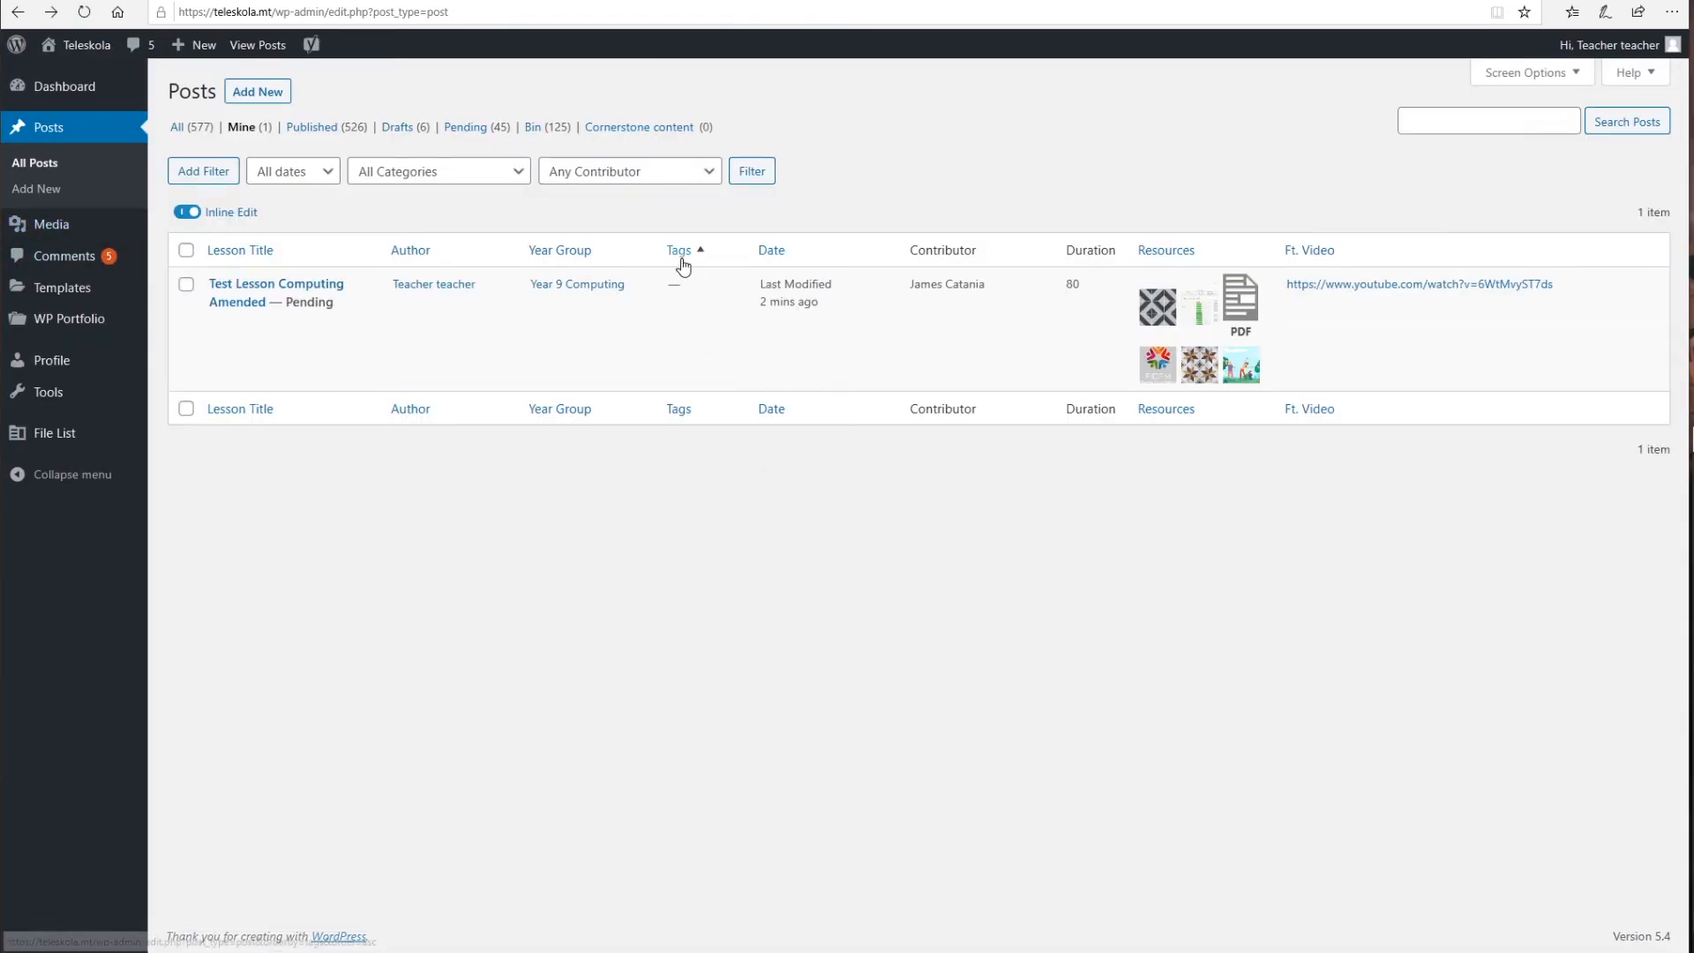
Step: Refresh the posts list, reopen the lesson and add the categories Year 9 Accounting and Year 9 Agribusiness SEC
{"action": "key", "text": "F5"}
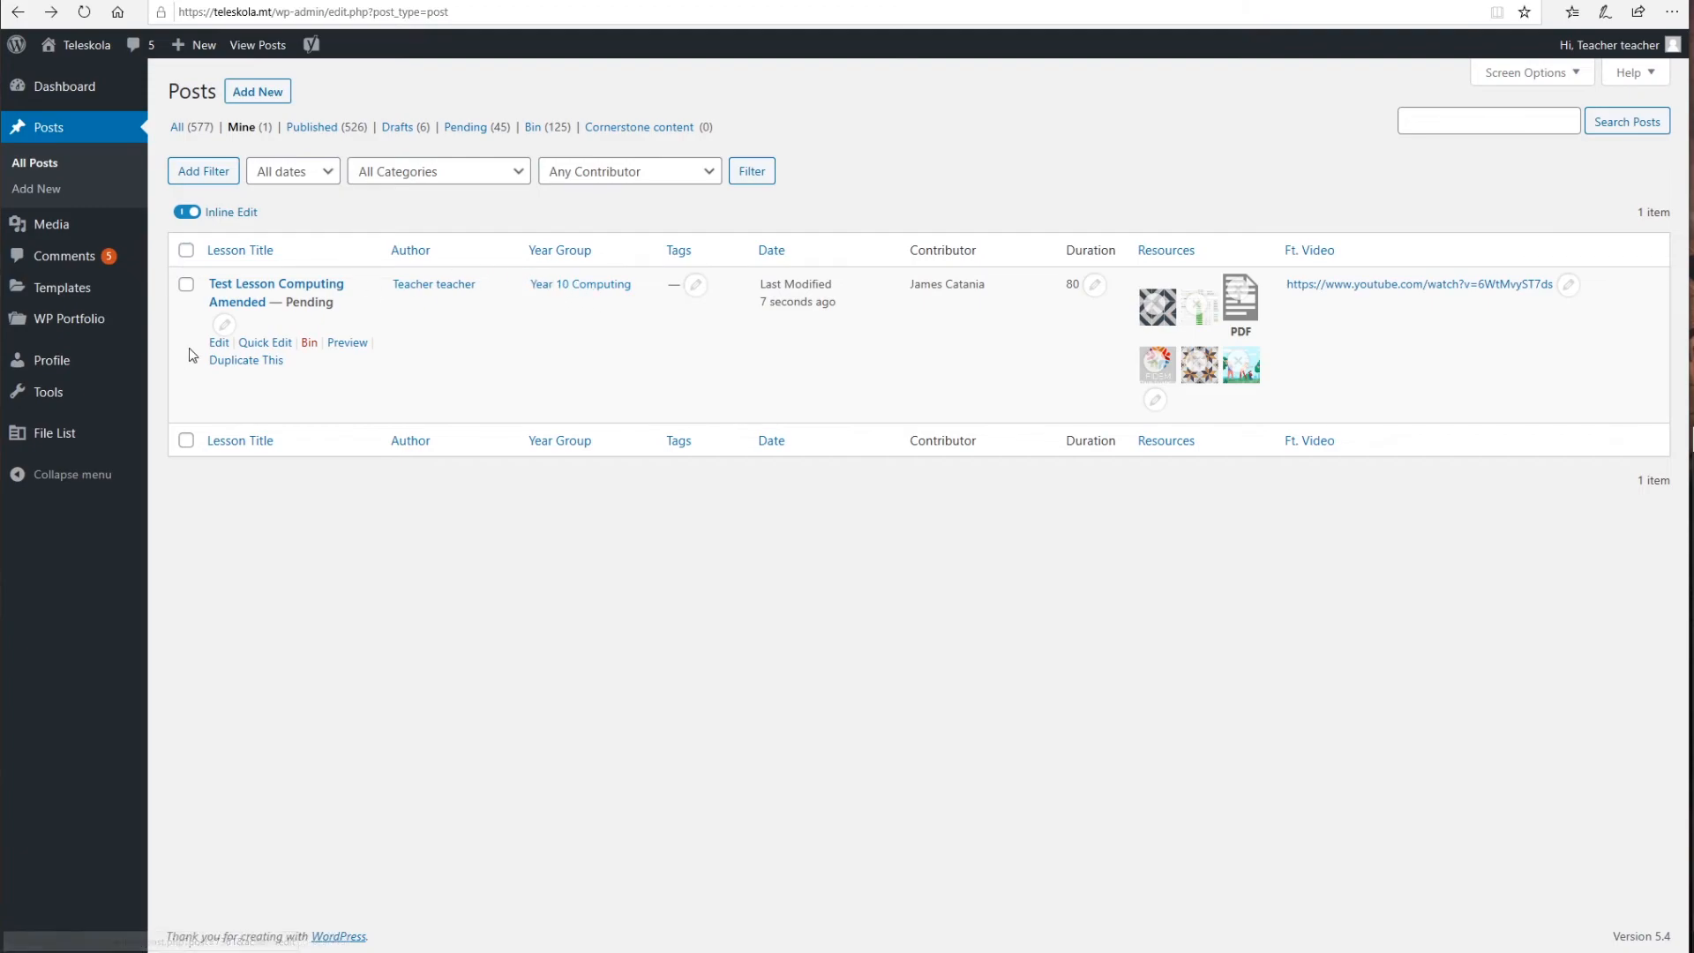
{"action": "left_click", "coordinate": [217, 344]}
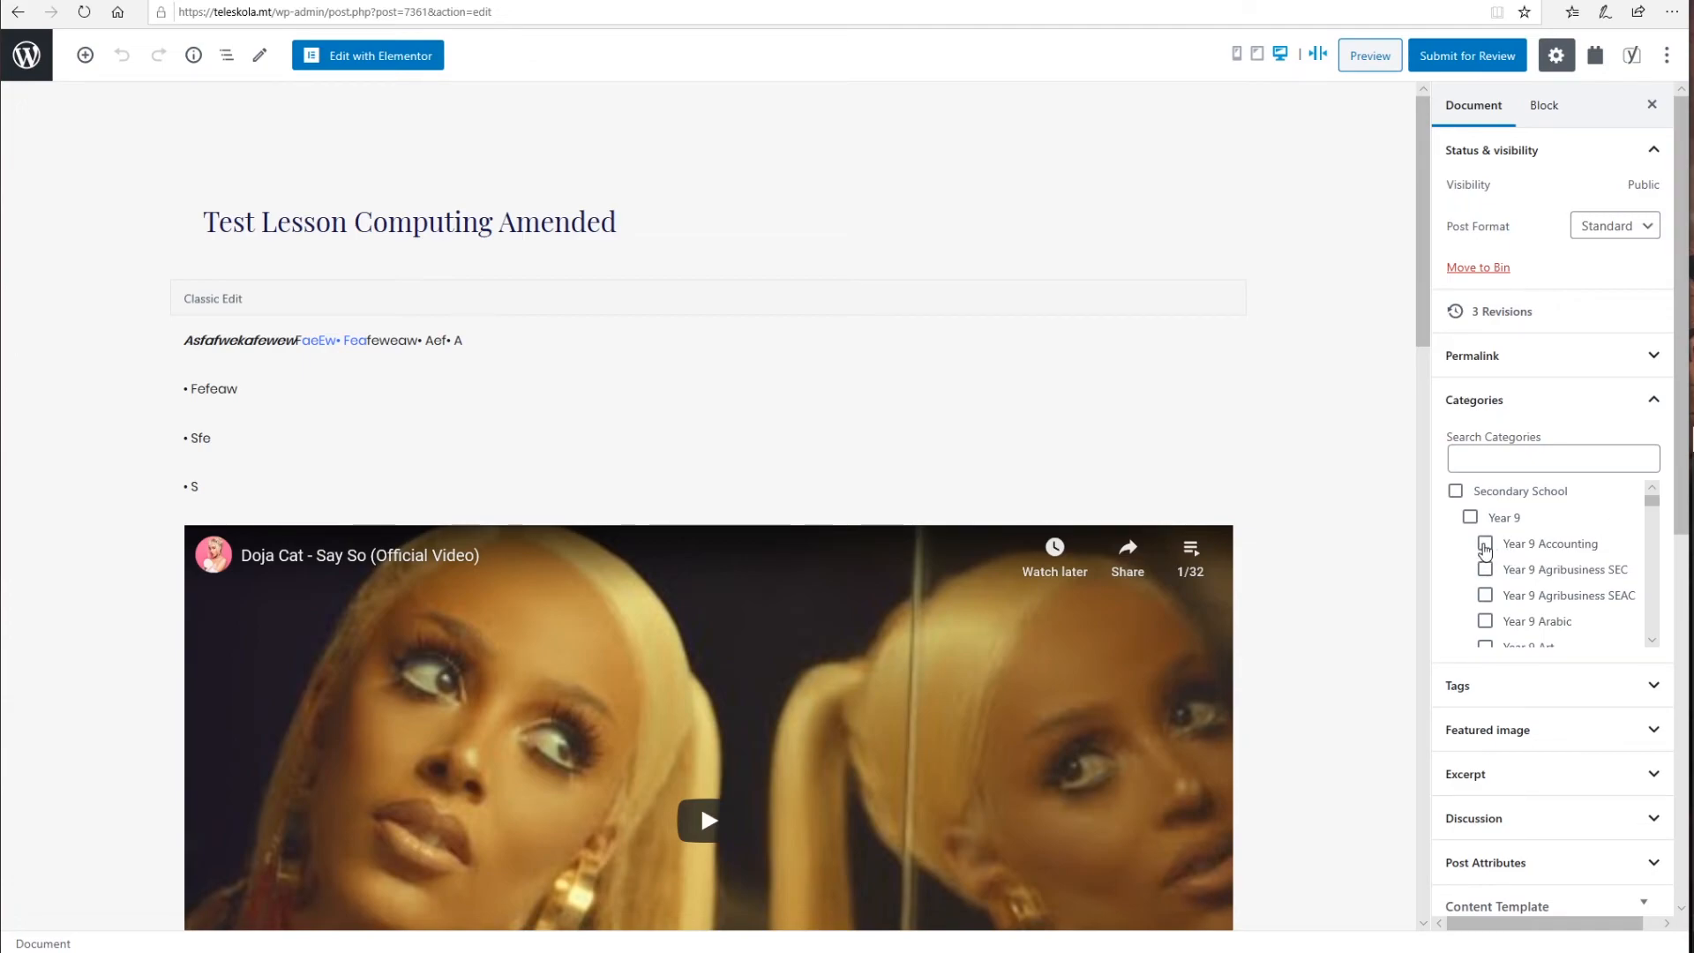
{"action": "left_click", "coordinate": [1484, 543]}
{"action": "left_click", "coordinate": [1485, 569]}
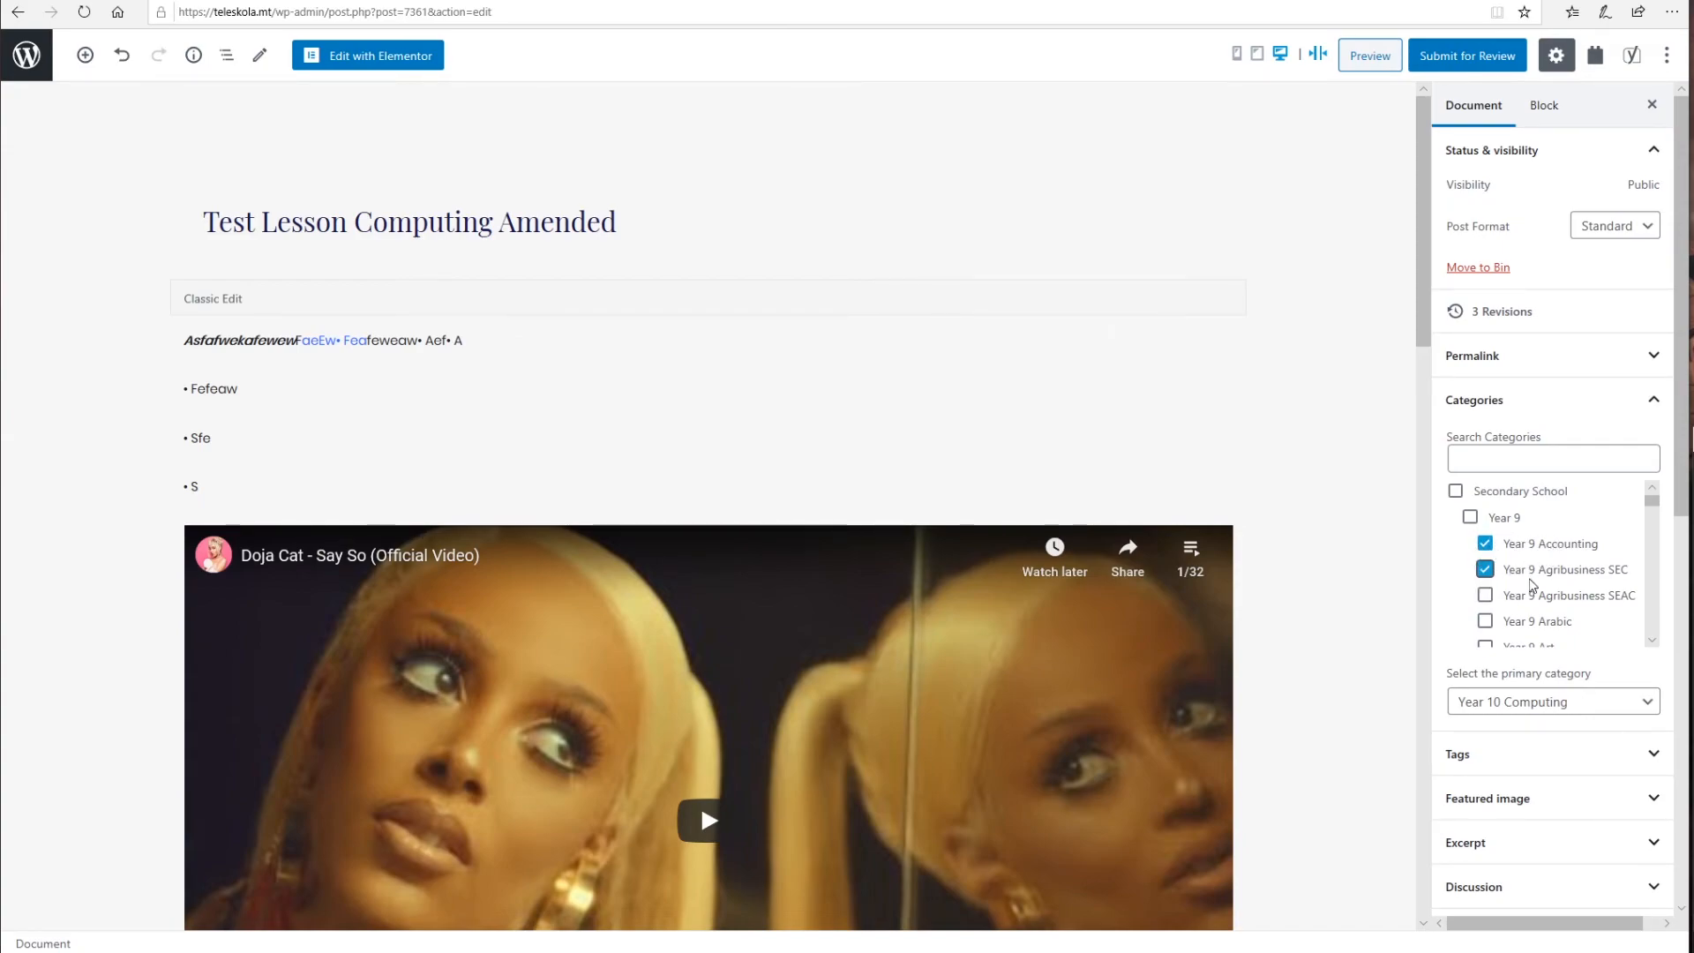
Step: Add the categories Year 9 Art and Year 9 Biology to the lesson
{"action": "scroll", "coordinate": [1517, 607], "scroll_direction": "down", "scroll_amount": 2}
{"action": "left_click", "coordinate": [1484, 573]}
{"action": "left_click", "coordinate": [1484, 599]}
{"action": "scroll", "coordinate": [1489, 605], "scroll_direction": "down", "scroll_amount": 1}
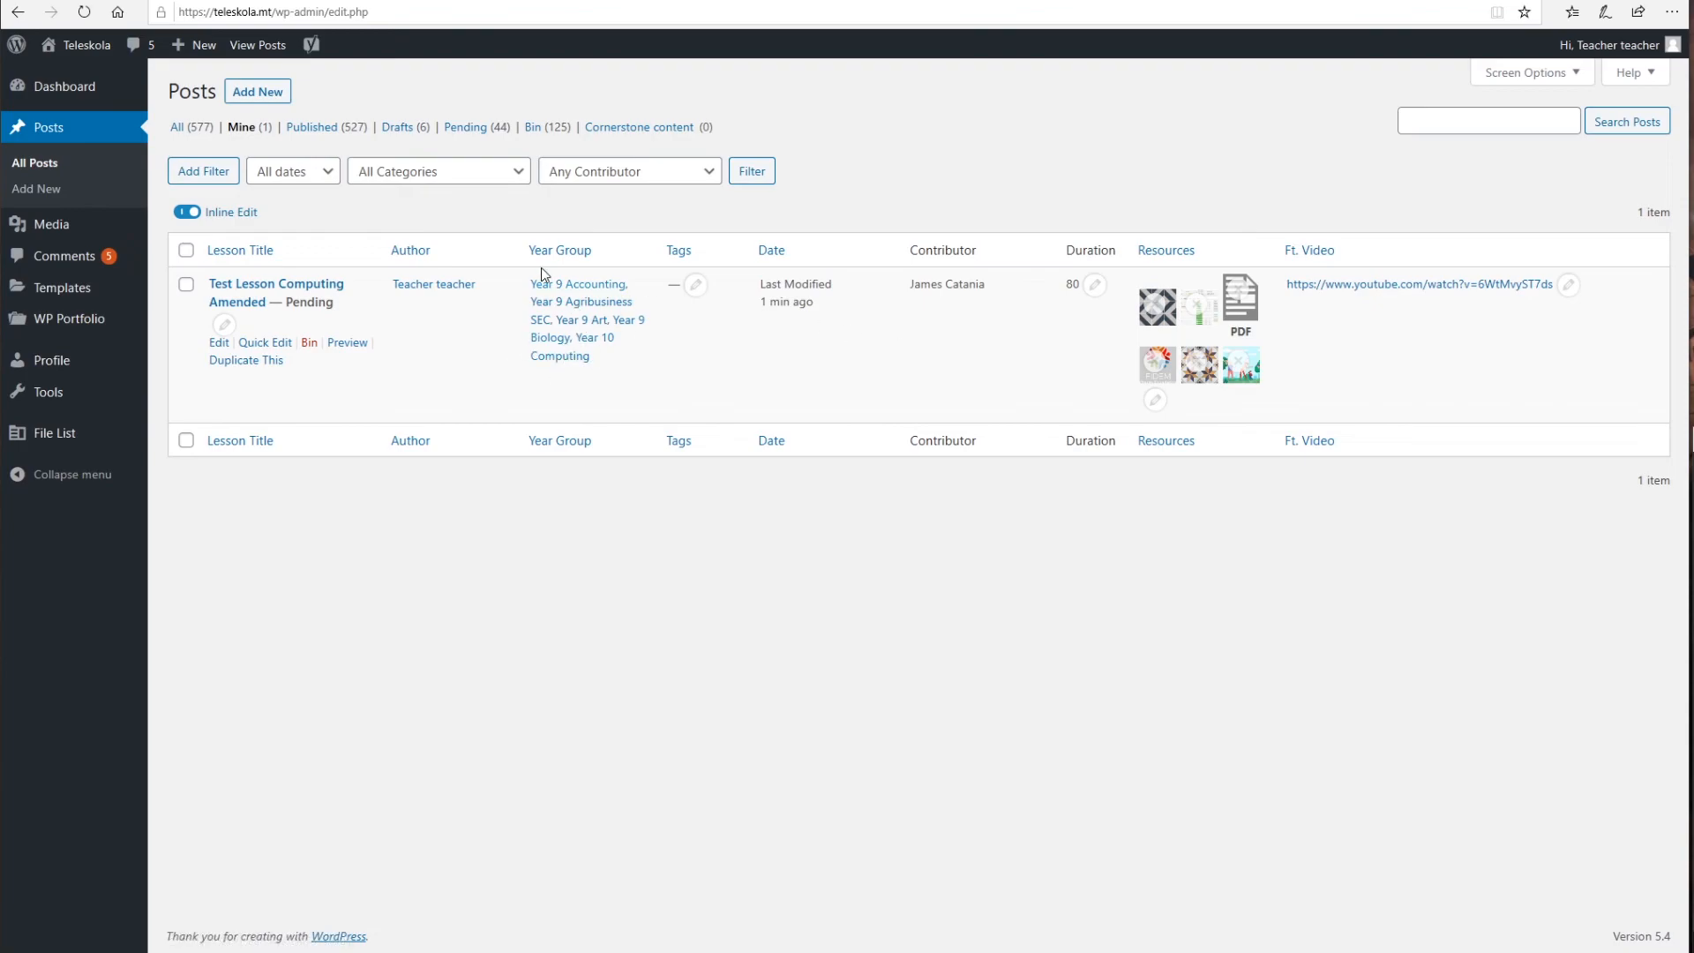
{"action": "left_click_drag", "start_coordinate": [285, 302], "coordinate": [366, 316]}
{"action": "double_click", "coordinate": [369, 316]}
{"action": "left_click", "coordinate": [970, 180]}
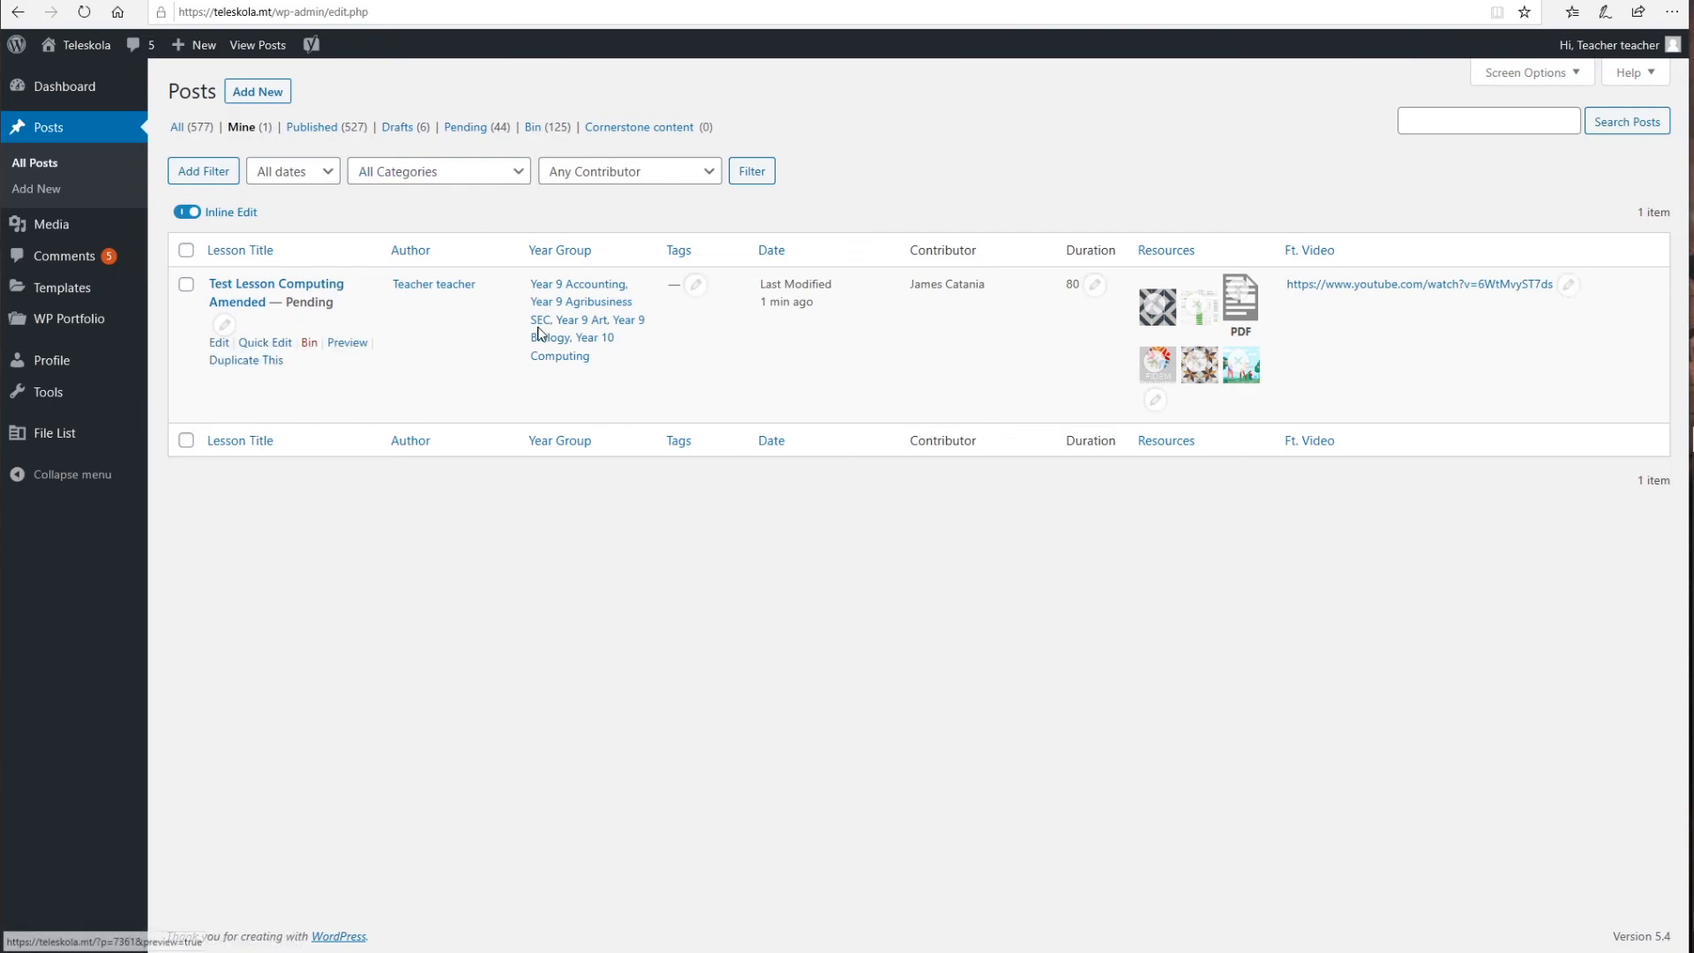
{"action": "left_click_drag", "start_coordinate": [288, 302], "coordinate": [345, 310]}
{"action": "double_click", "coordinate": [345, 310]}
{"action": "left_click", "coordinate": [419, 227]}
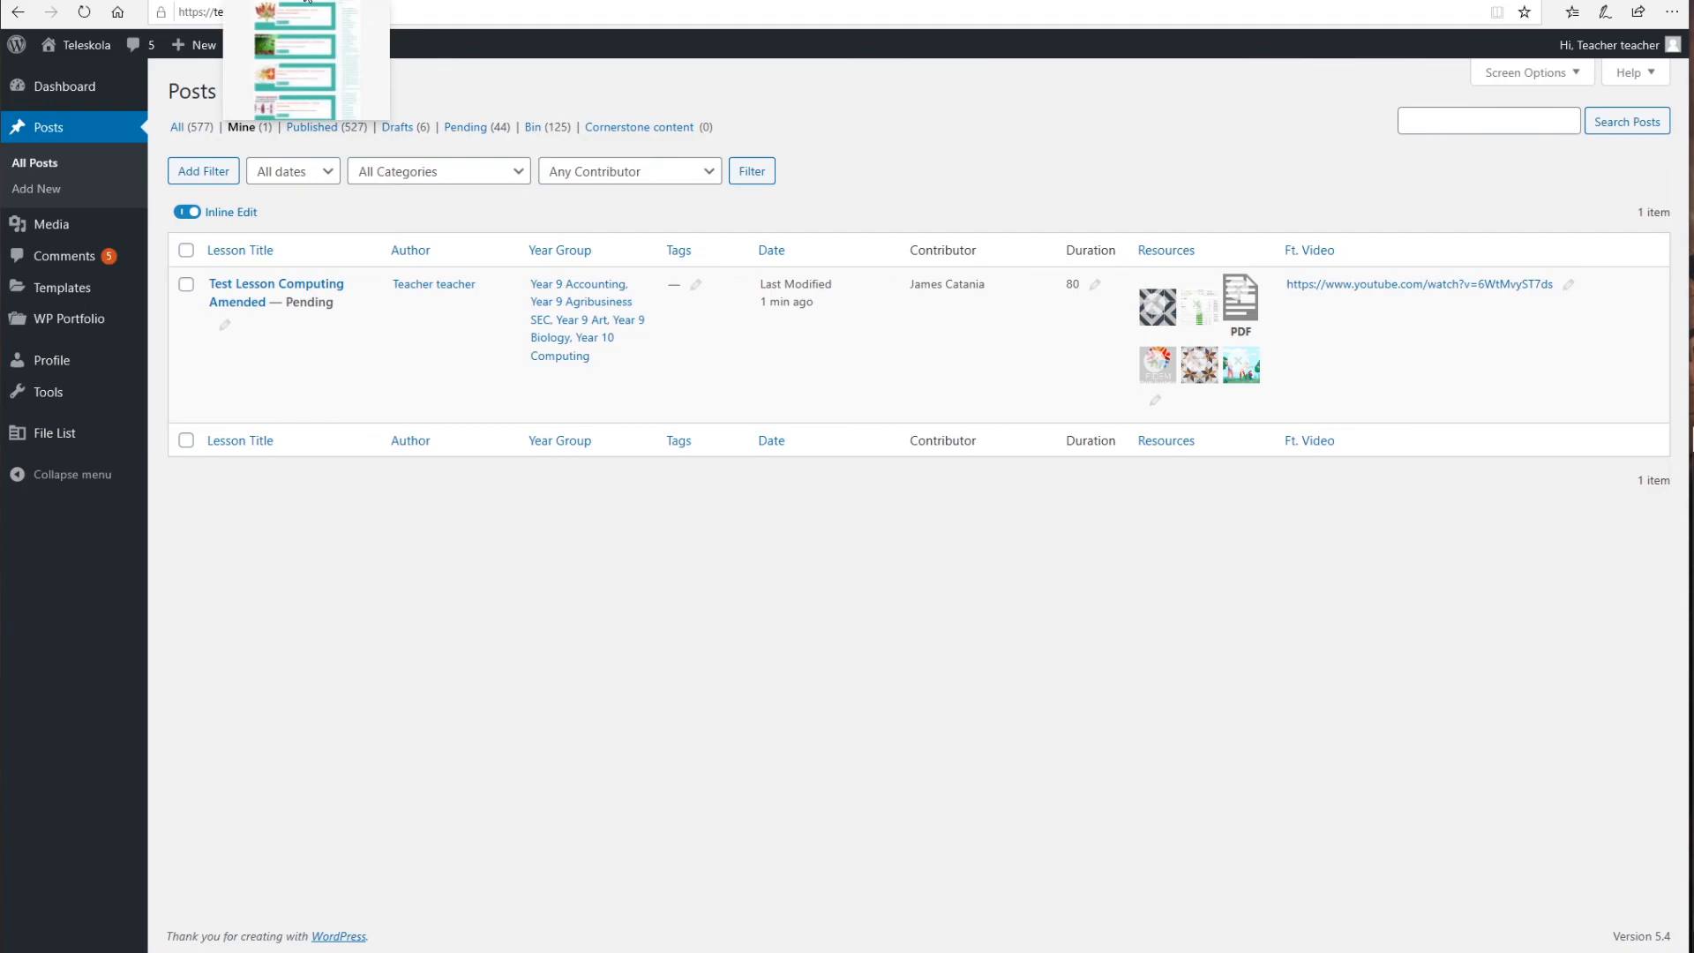
Step: Look through the Year 9 Biology lesson results on the public site and return to the posts list
{"action": "left_click", "coordinate": [307, 1]}
{"action": "scroll", "coordinate": [447, 590], "scroll_direction": "up", "scroll_amount": 5}
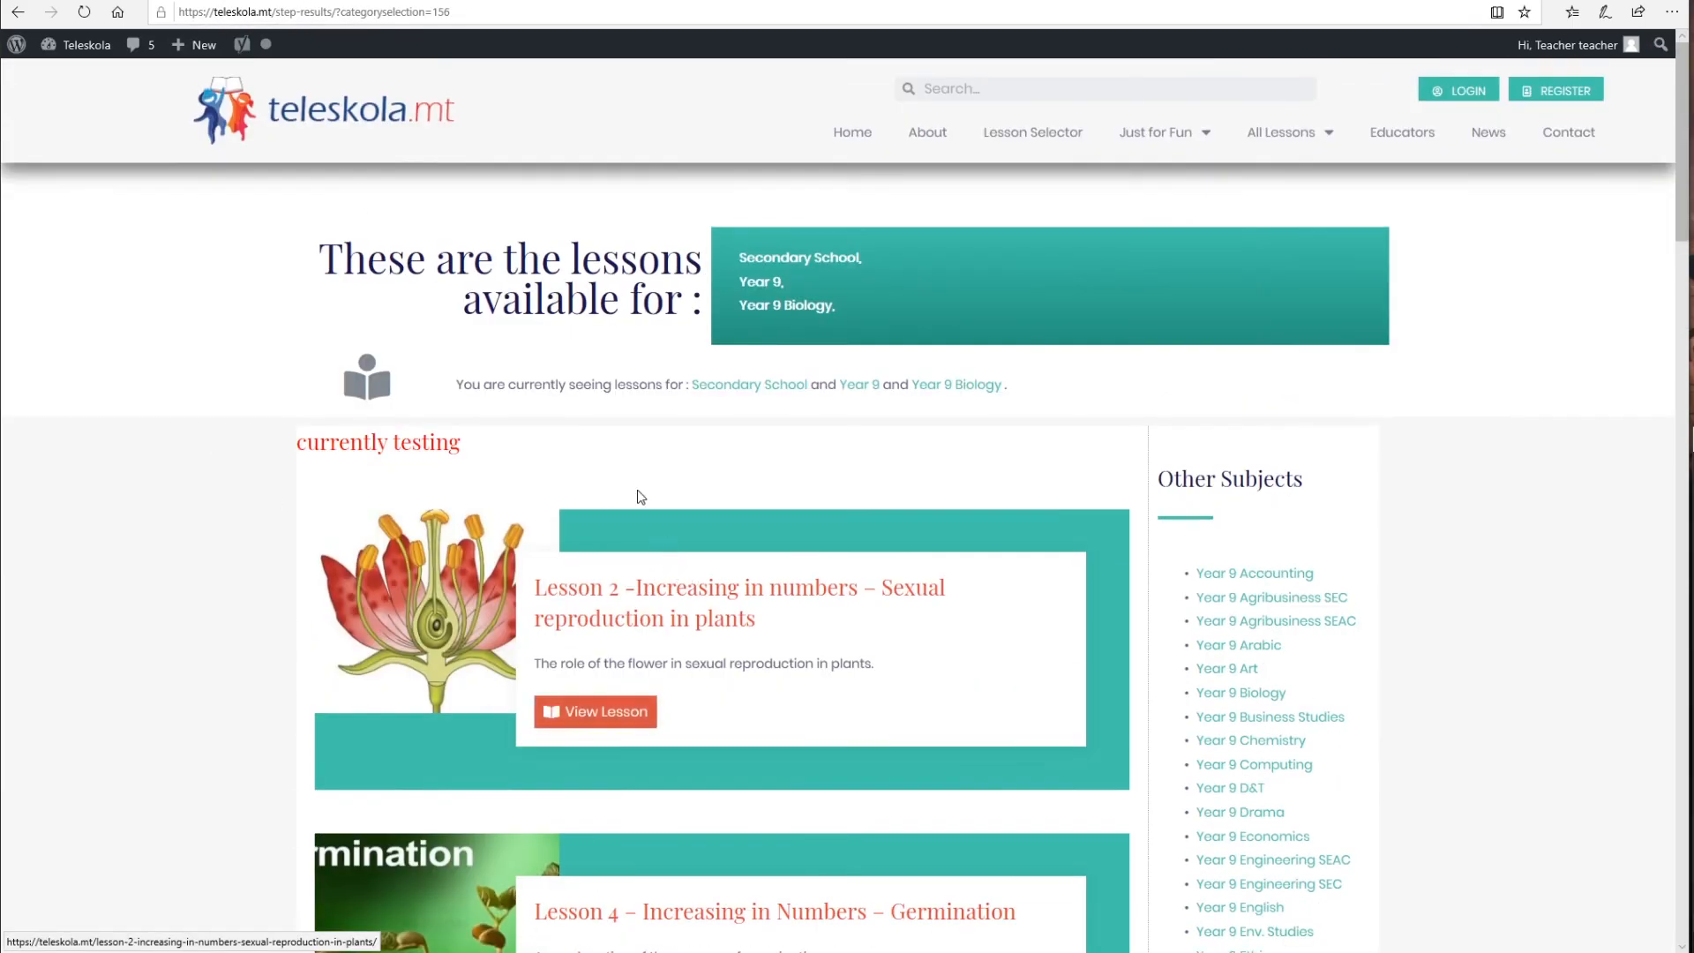
{"action": "scroll", "coordinate": [659, 321], "scroll_direction": "down", "scroll_amount": 5}
{"action": "scroll", "coordinate": [621, 336], "scroll_direction": "up", "scroll_amount": 5}
{"action": "left_click", "coordinate": [304, 1]}
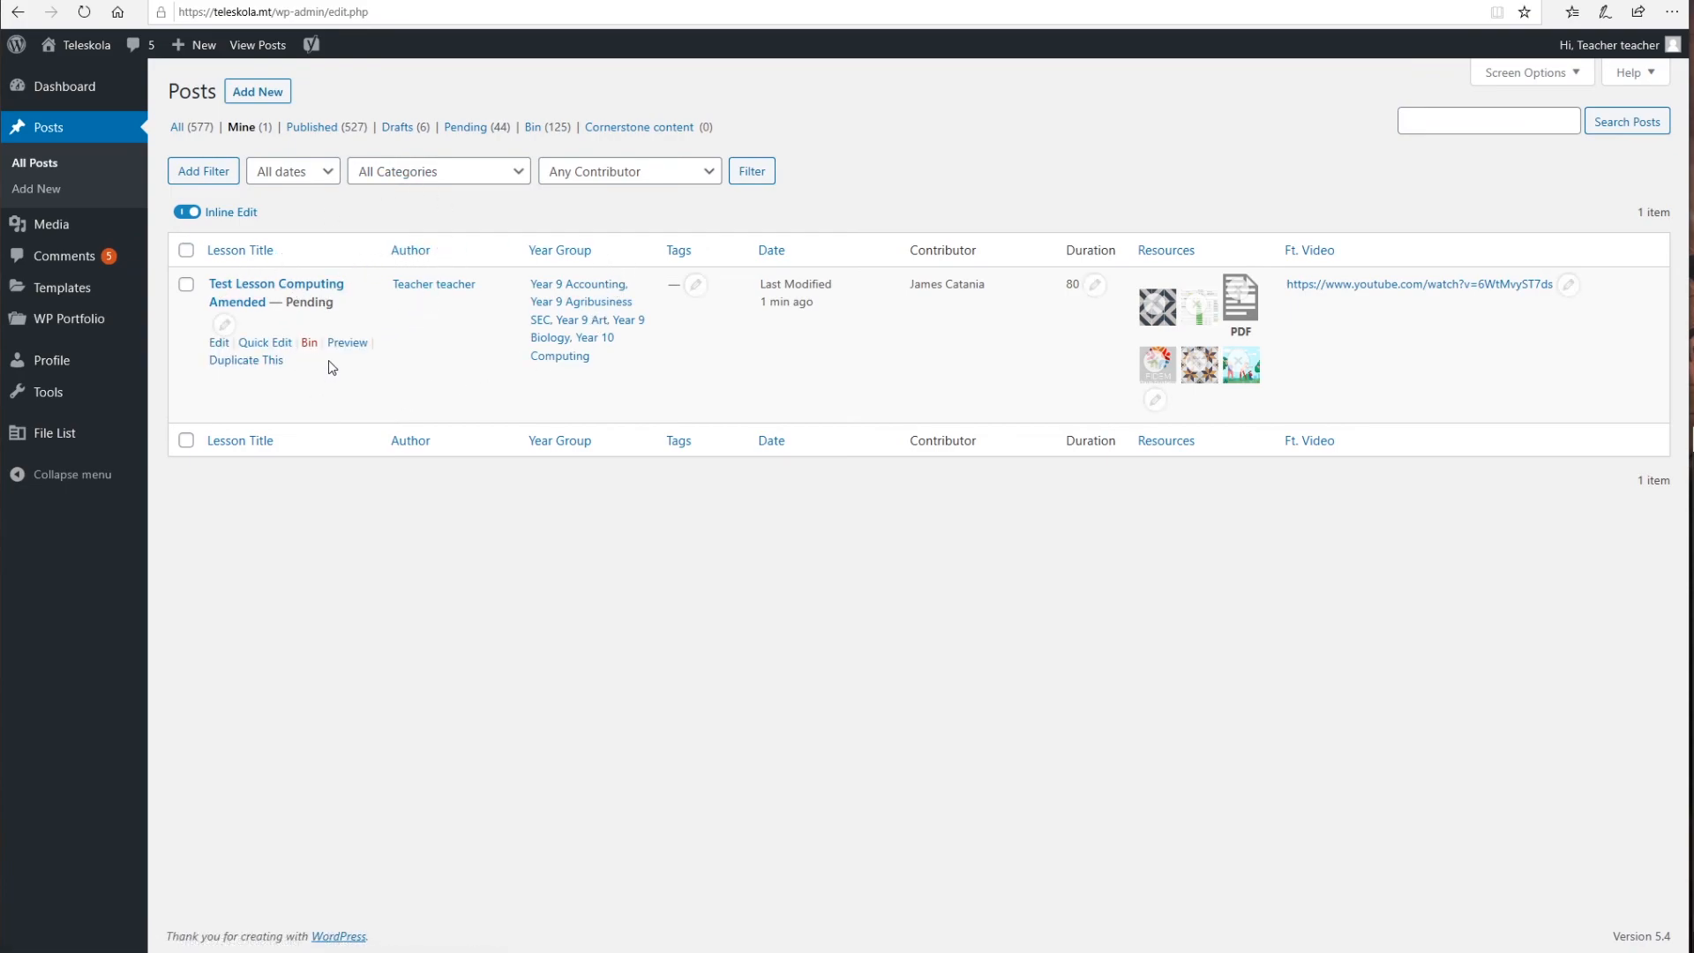
Step: Reopen Test Lesson Computing Amended for editing and look through its content
{"action": "left_click", "coordinate": [217, 344]}
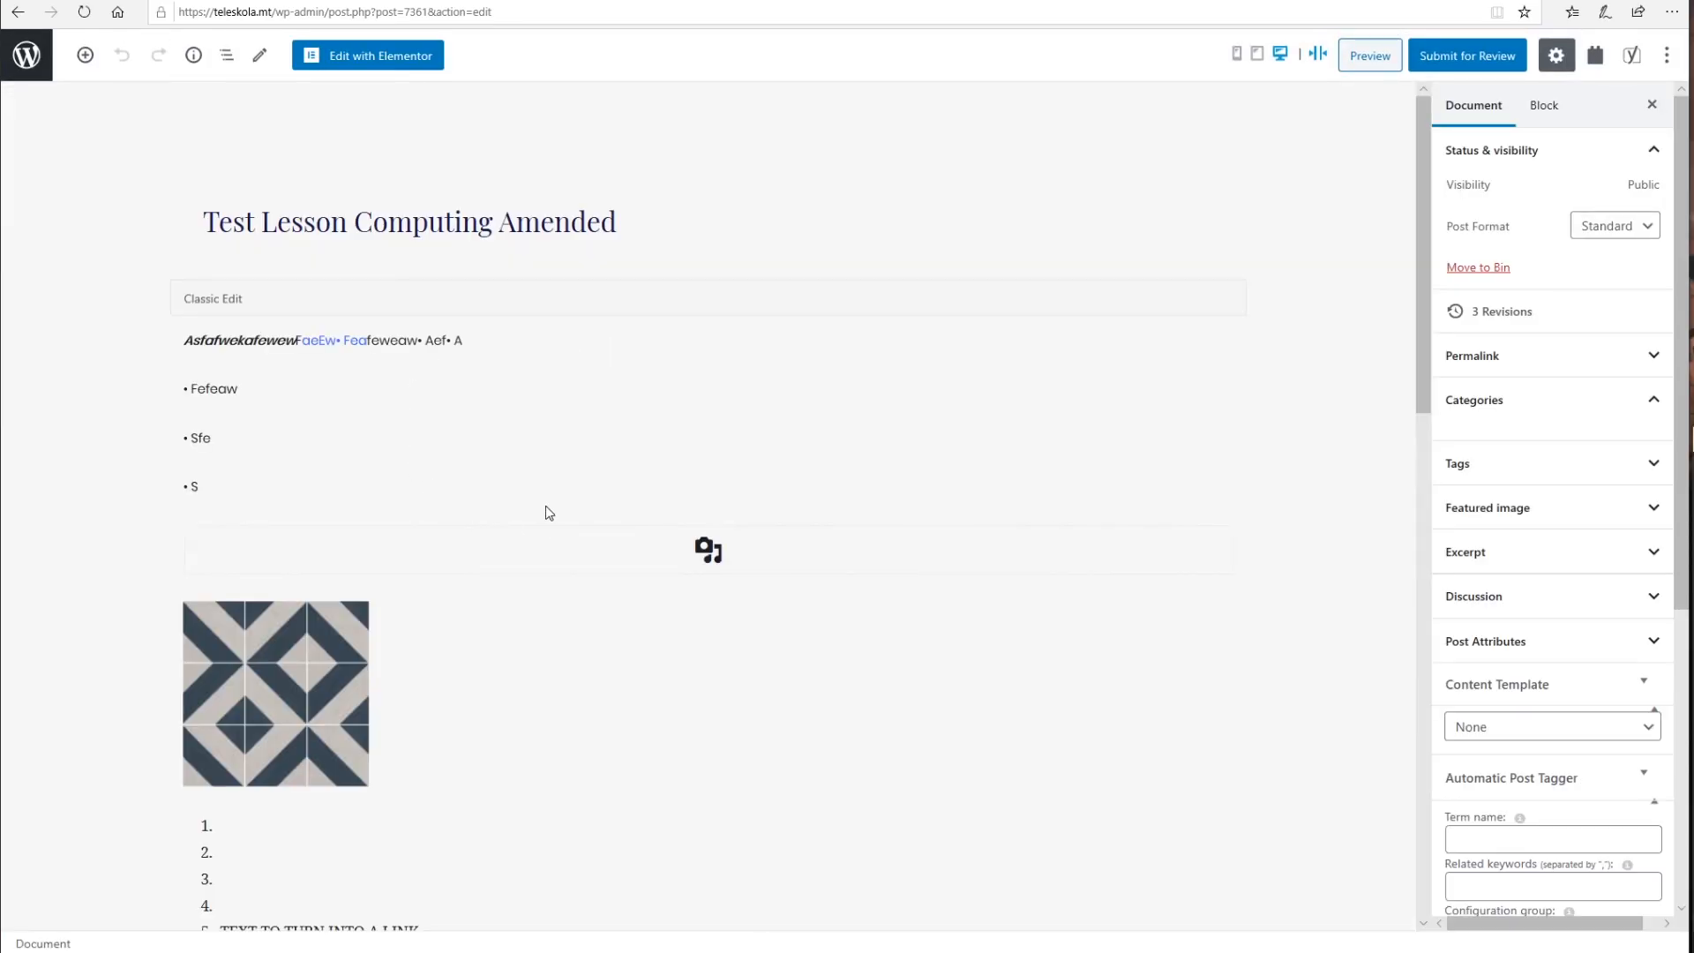
{"action": "scroll", "coordinate": [243, 406], "scroll_direction": "down", "scroll_amount": 3}
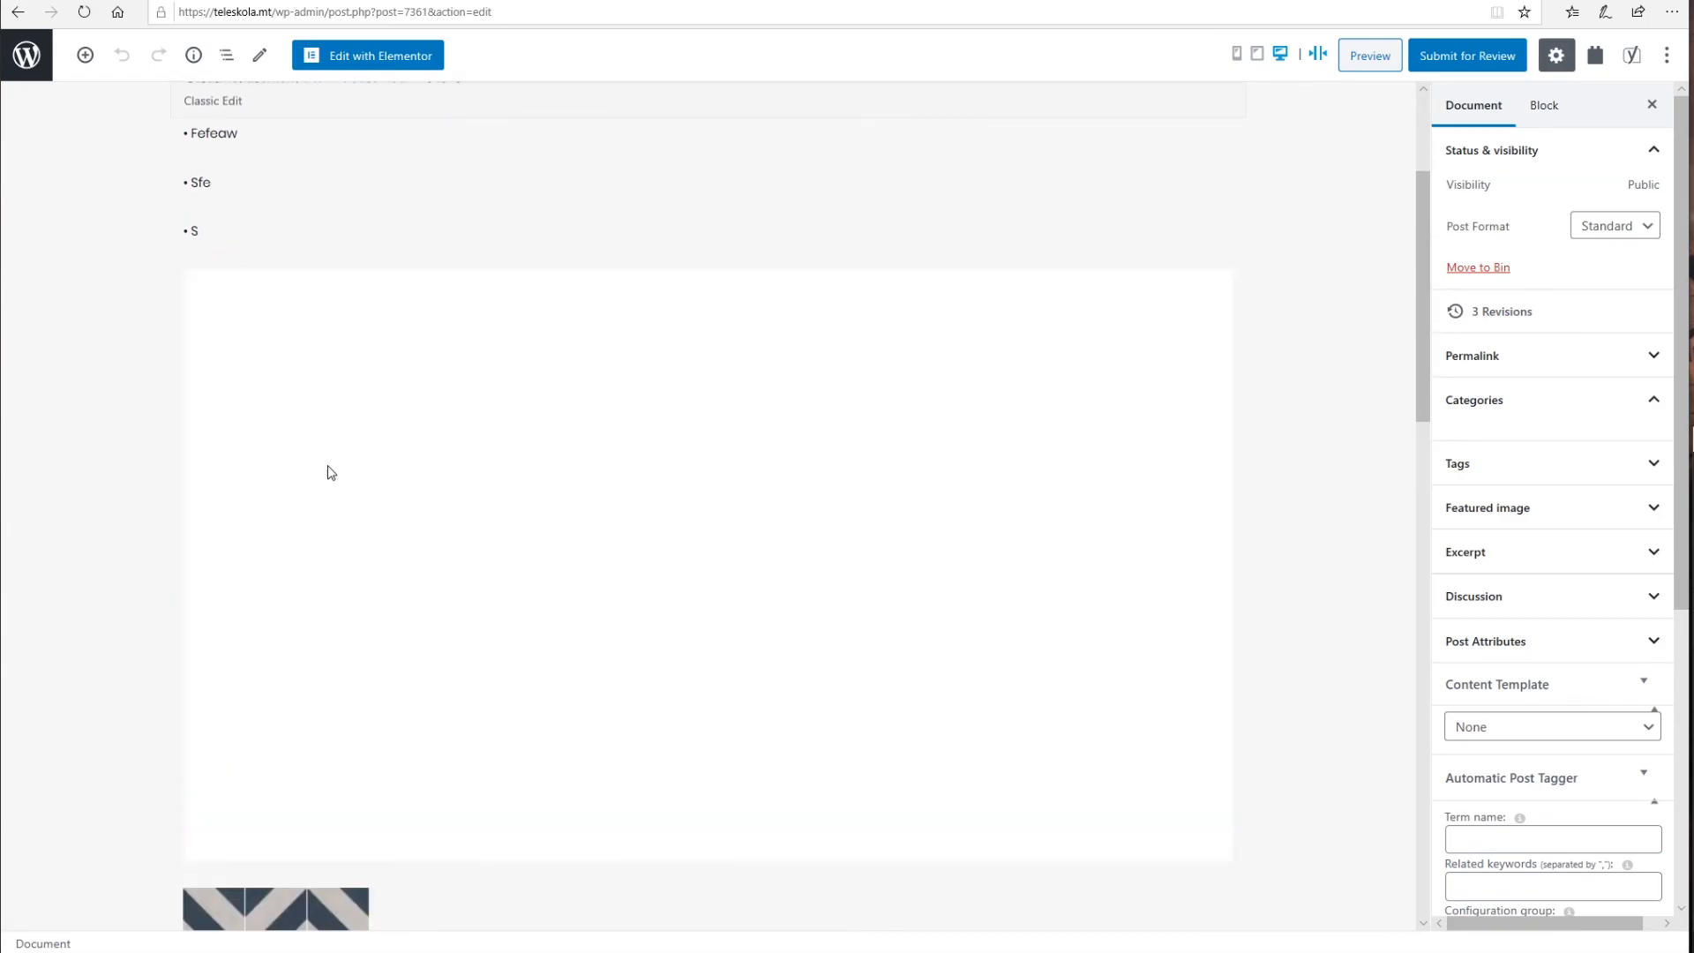
{"action": "scroll", "coordinate": [480, 434], "scroll_direction": "down", "scroll_amount": 4}
{"action": "scroll", "coordinate": [480, 441], "scroll_direction": "up", "scroll_amount": 7}
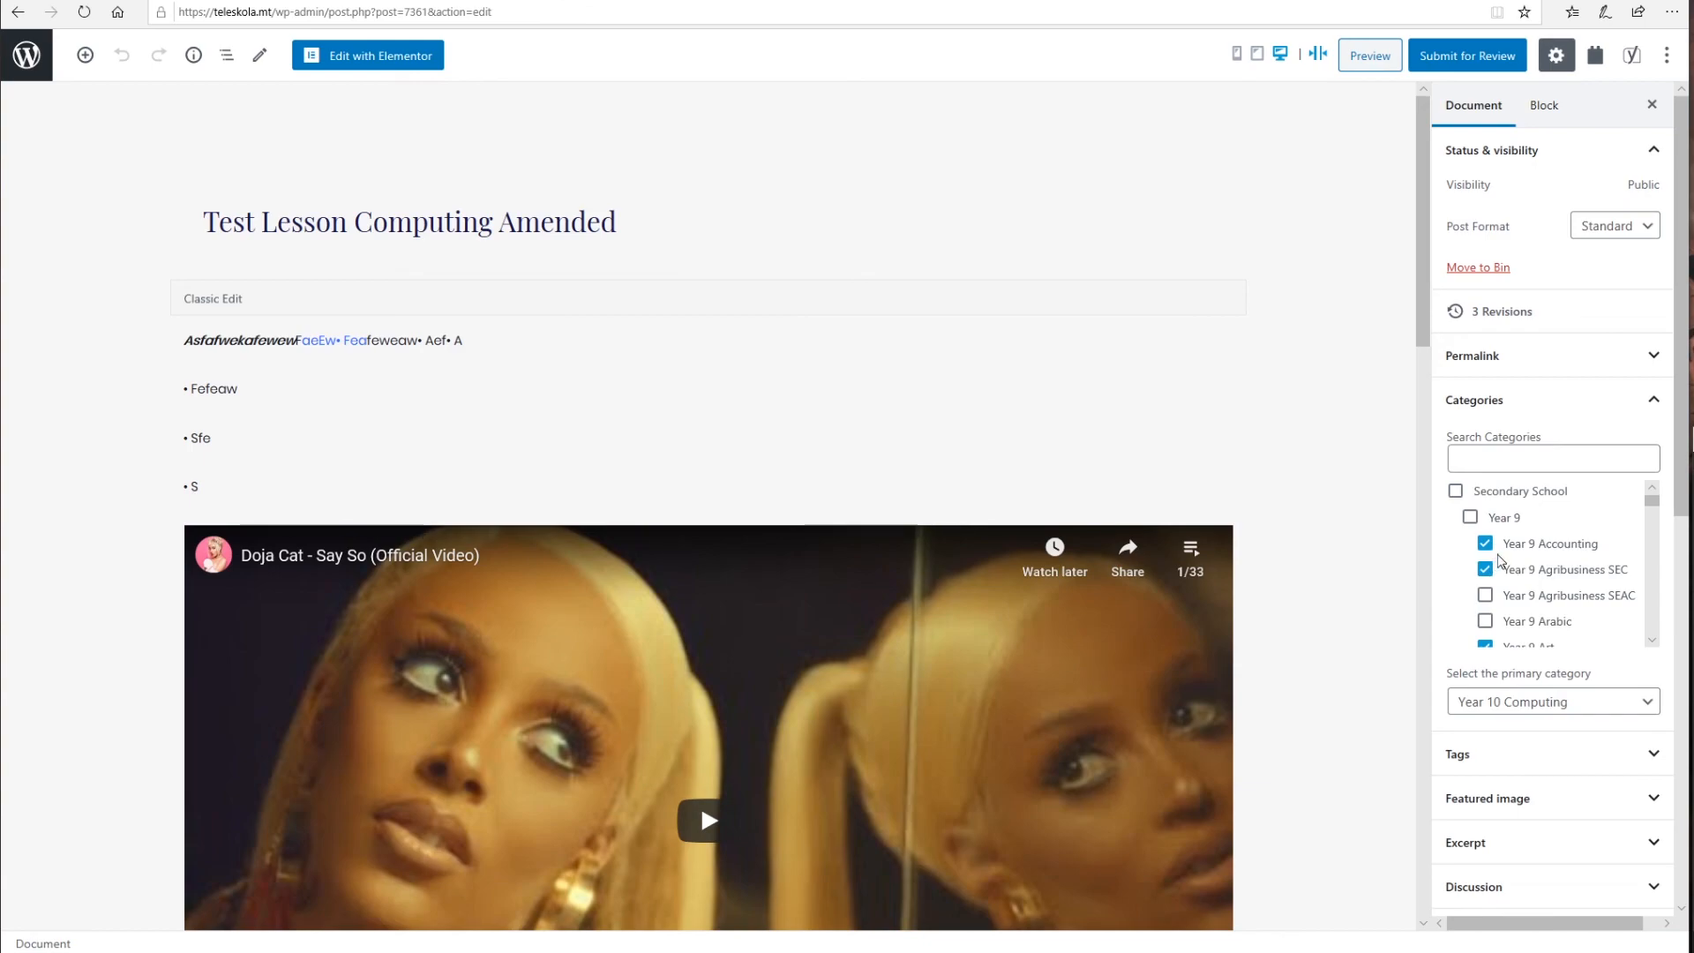
Step: Remove the categories Year 9 Accounting, Year 9 Agribusiness SEC, Year 9 Art and Year 9 Biology from the lesson and collapse its category settings
{"action": "left_click", "coordinate": [1484, 543]}
{"action": "scroll", "coordinate": [1550, 598], "scroll_direction": "down", "scroll_amount": 3}
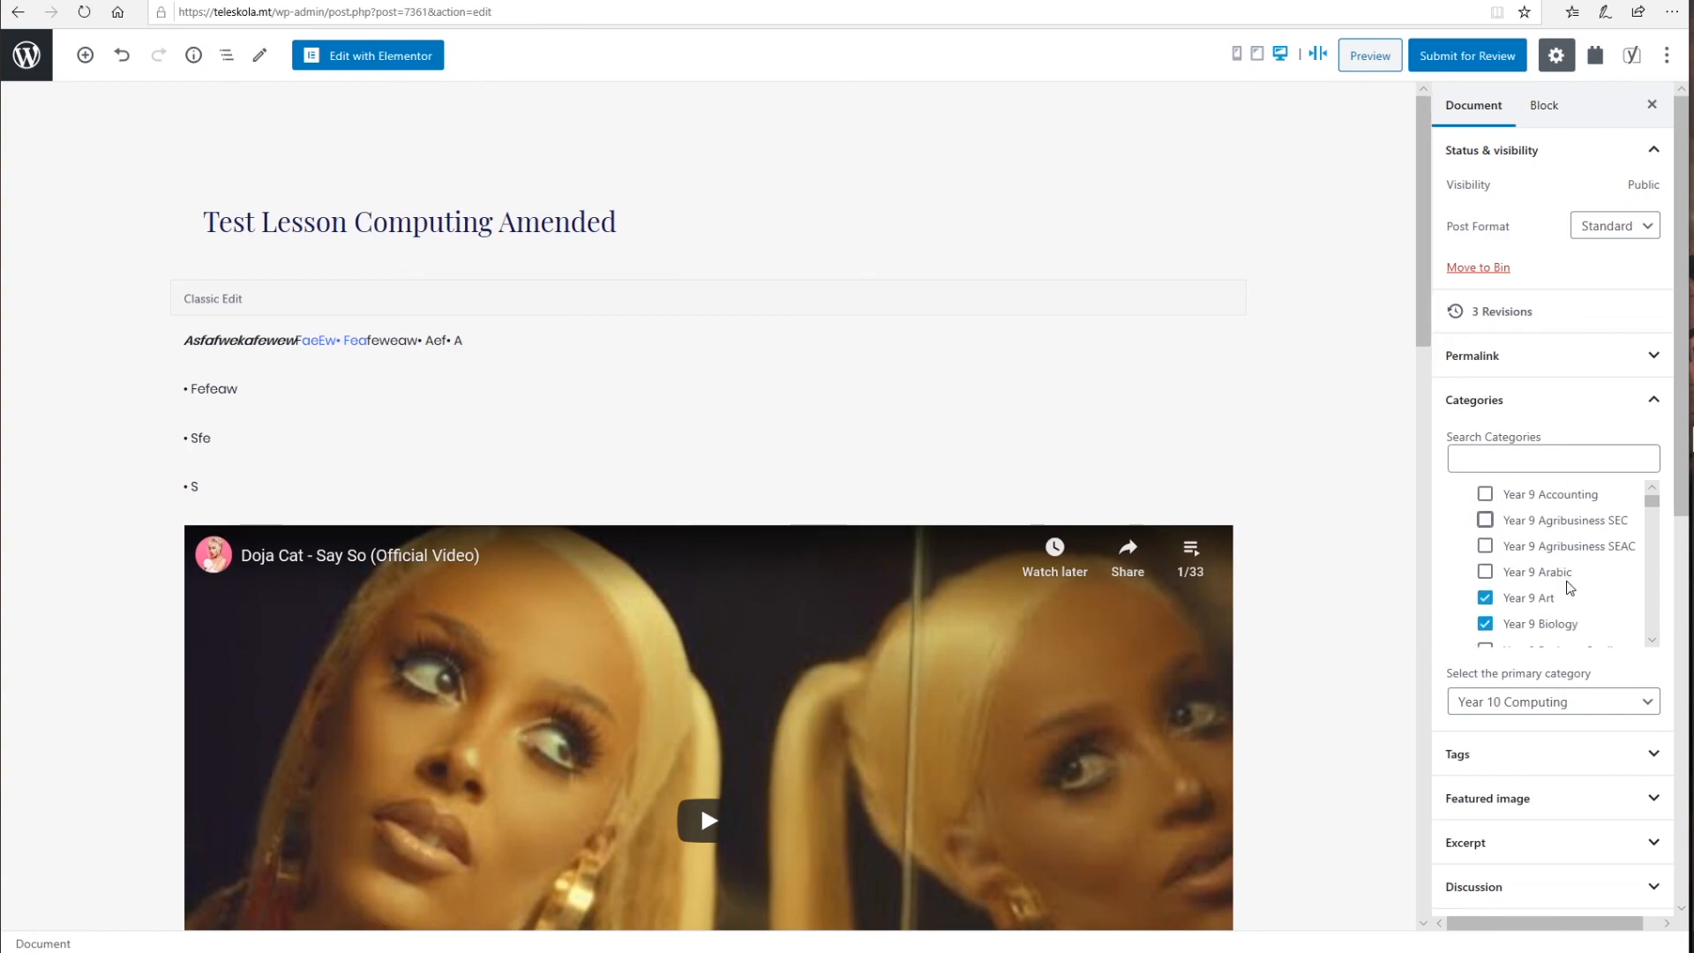
{"action": "left_click", "coordinate": [1484, 499]}
{"action": "left_click", "coordinate": [1485, 524]}
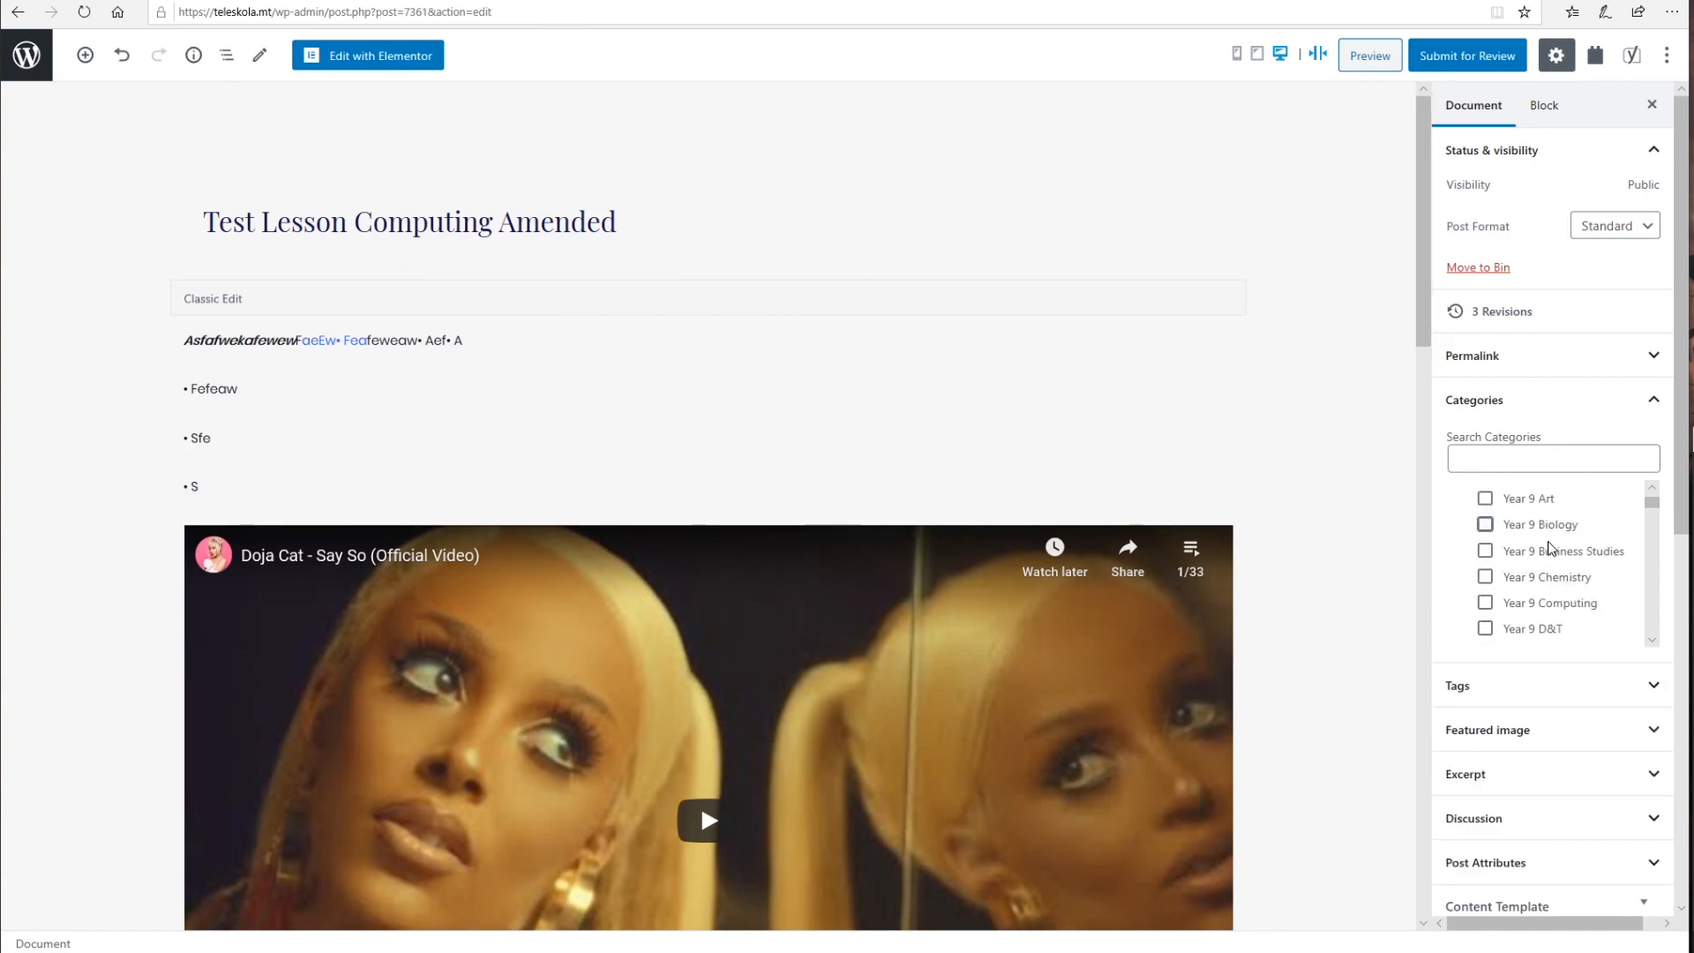
{"action": "scroll", "coordinate": [1557, 529], "scroll_direction": "up", "scroll_amount": 1}
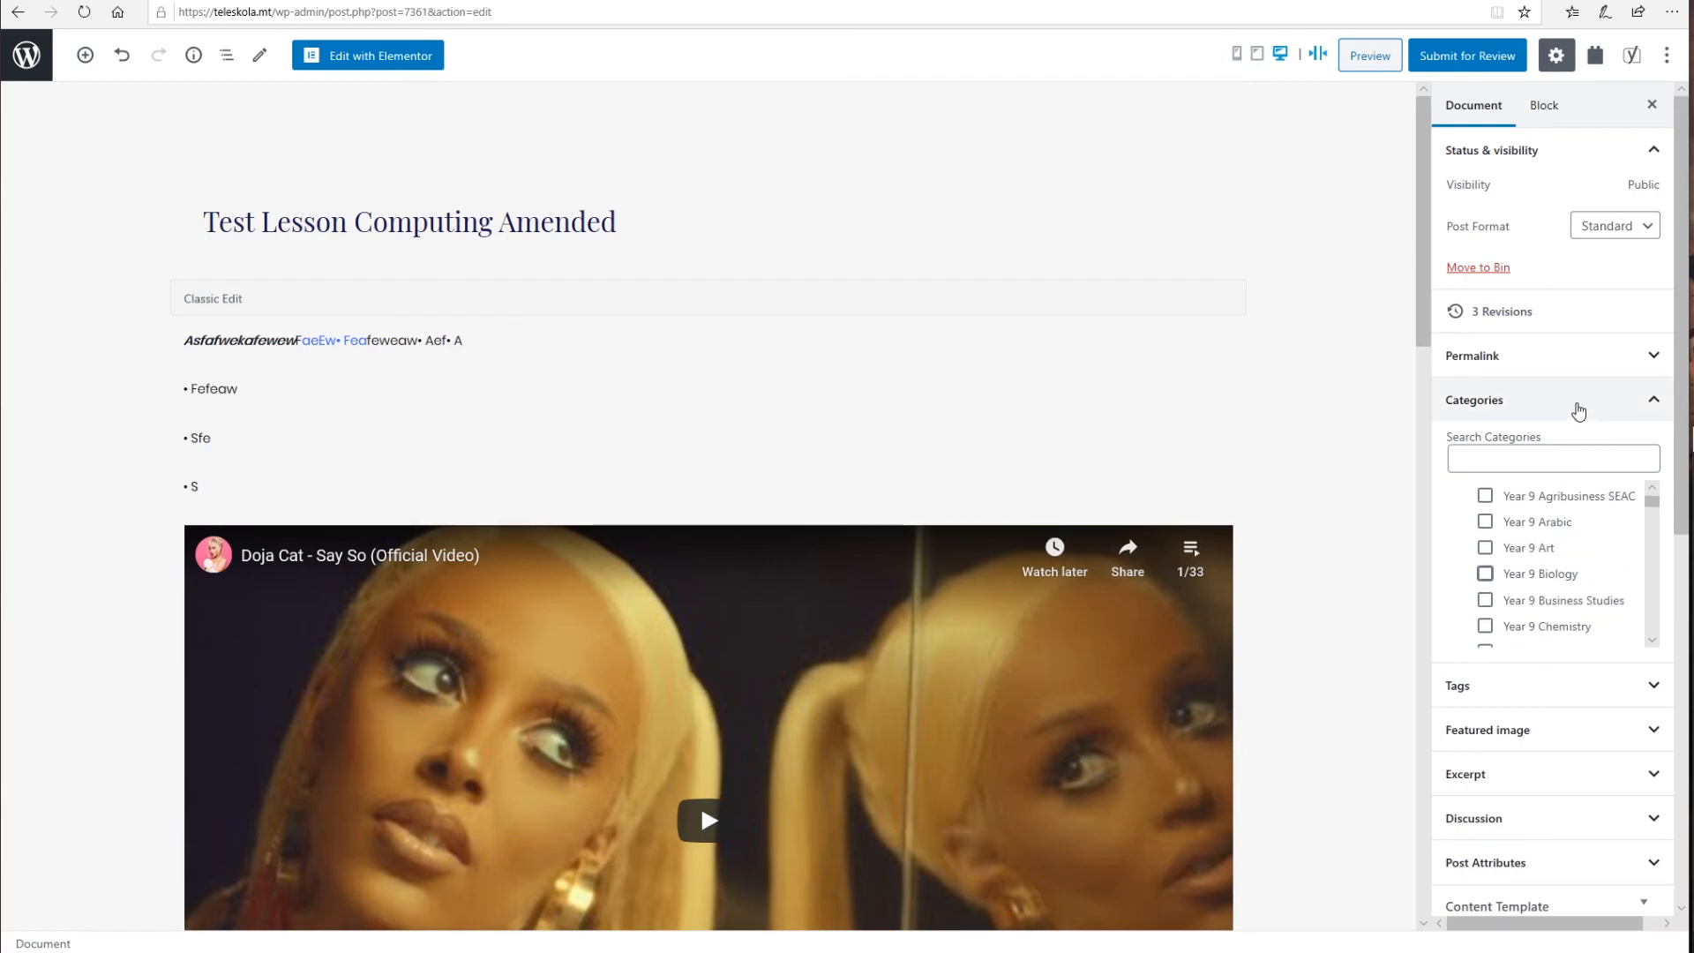
{"action": "left_click", "coordinate": [1573, 402]}
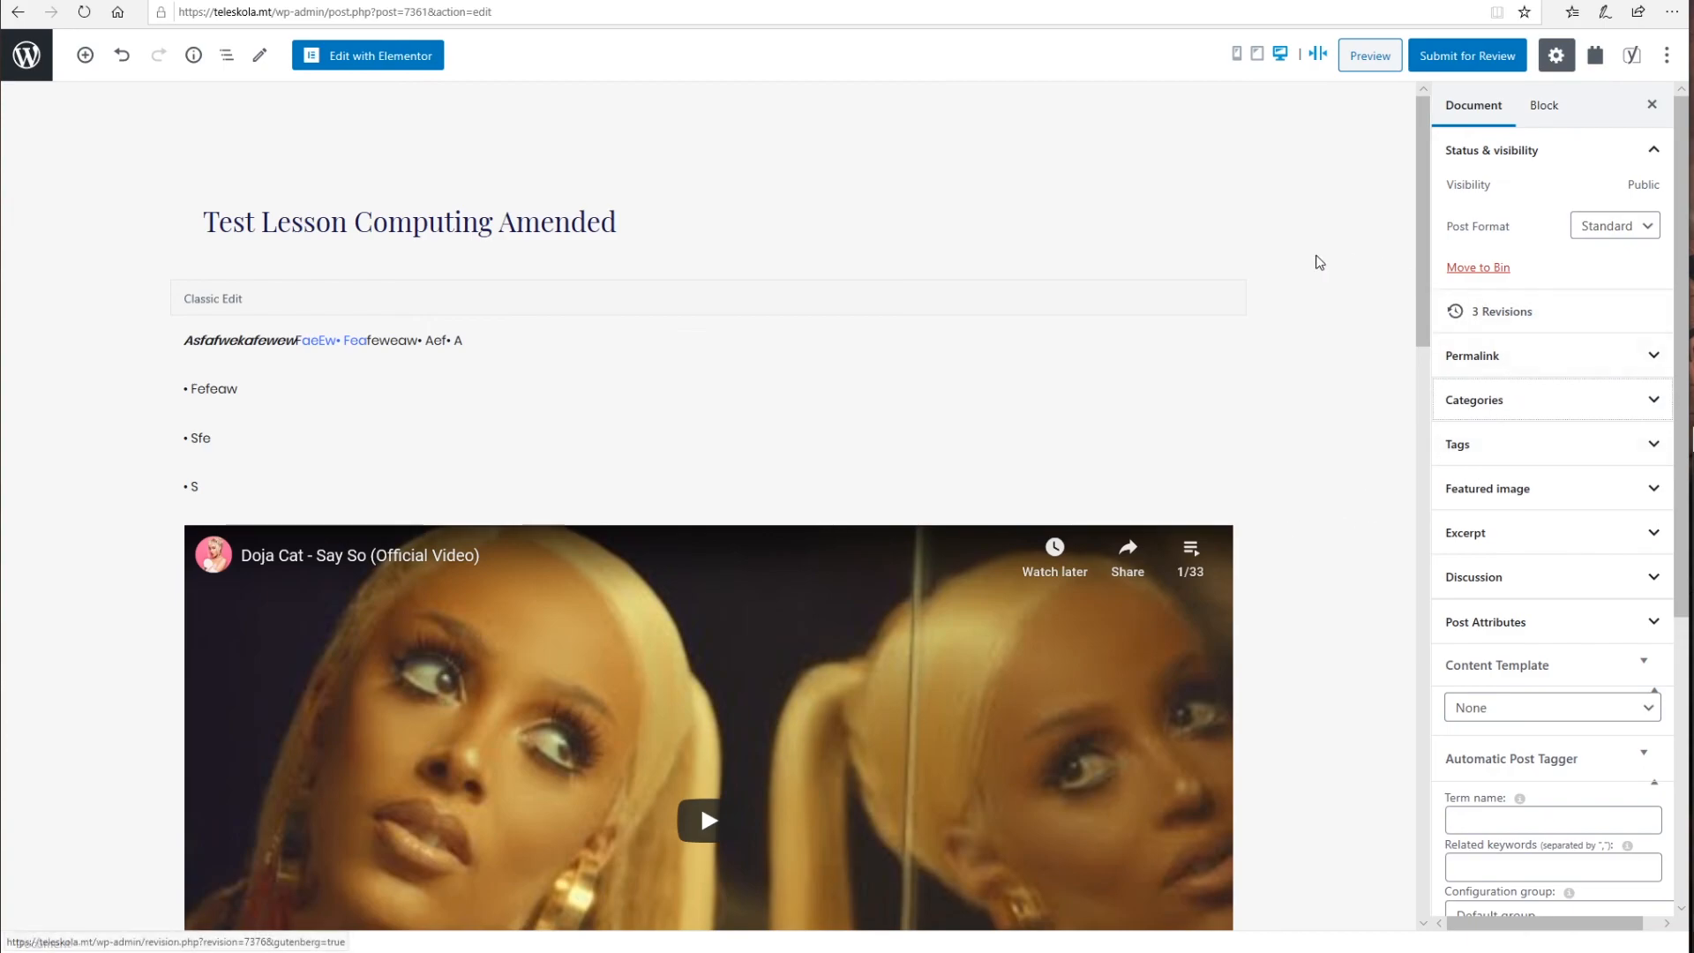
Step: Examine the lesson's excerpt in the document settings and highlight its full text
{"action": "left_click", "coordinate": [1537, 543]}
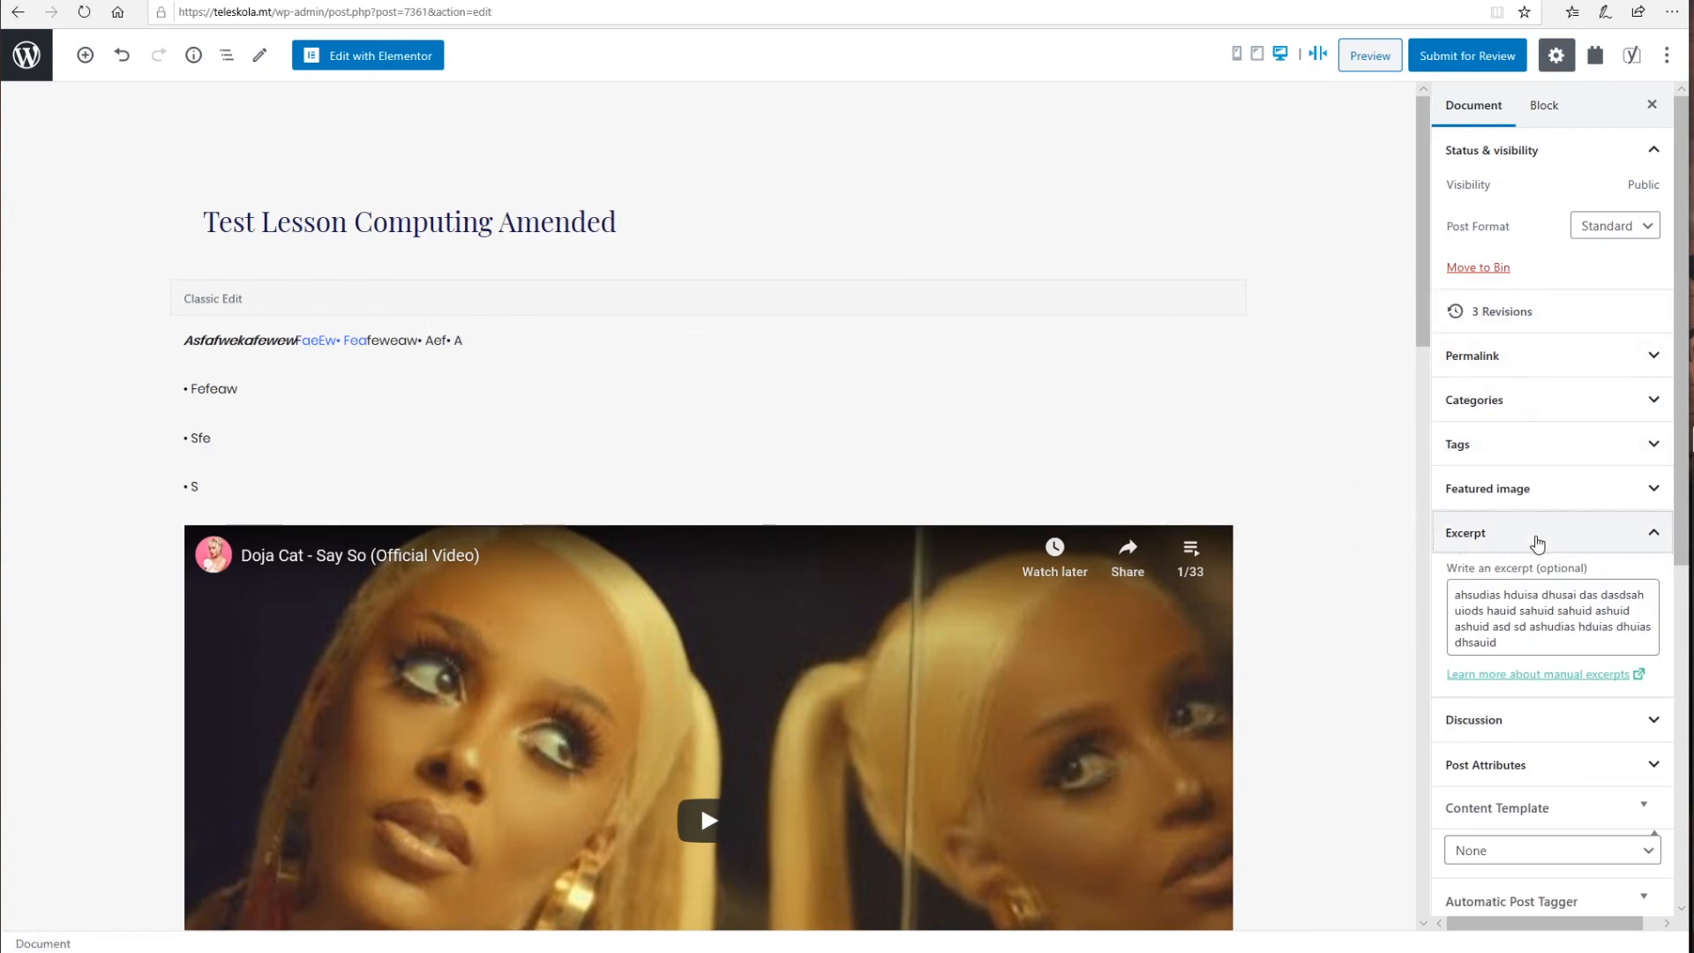
{"action": "left_click_drag", "start_coordinate": [1505, 650], "coordinate": [1444, 589]}
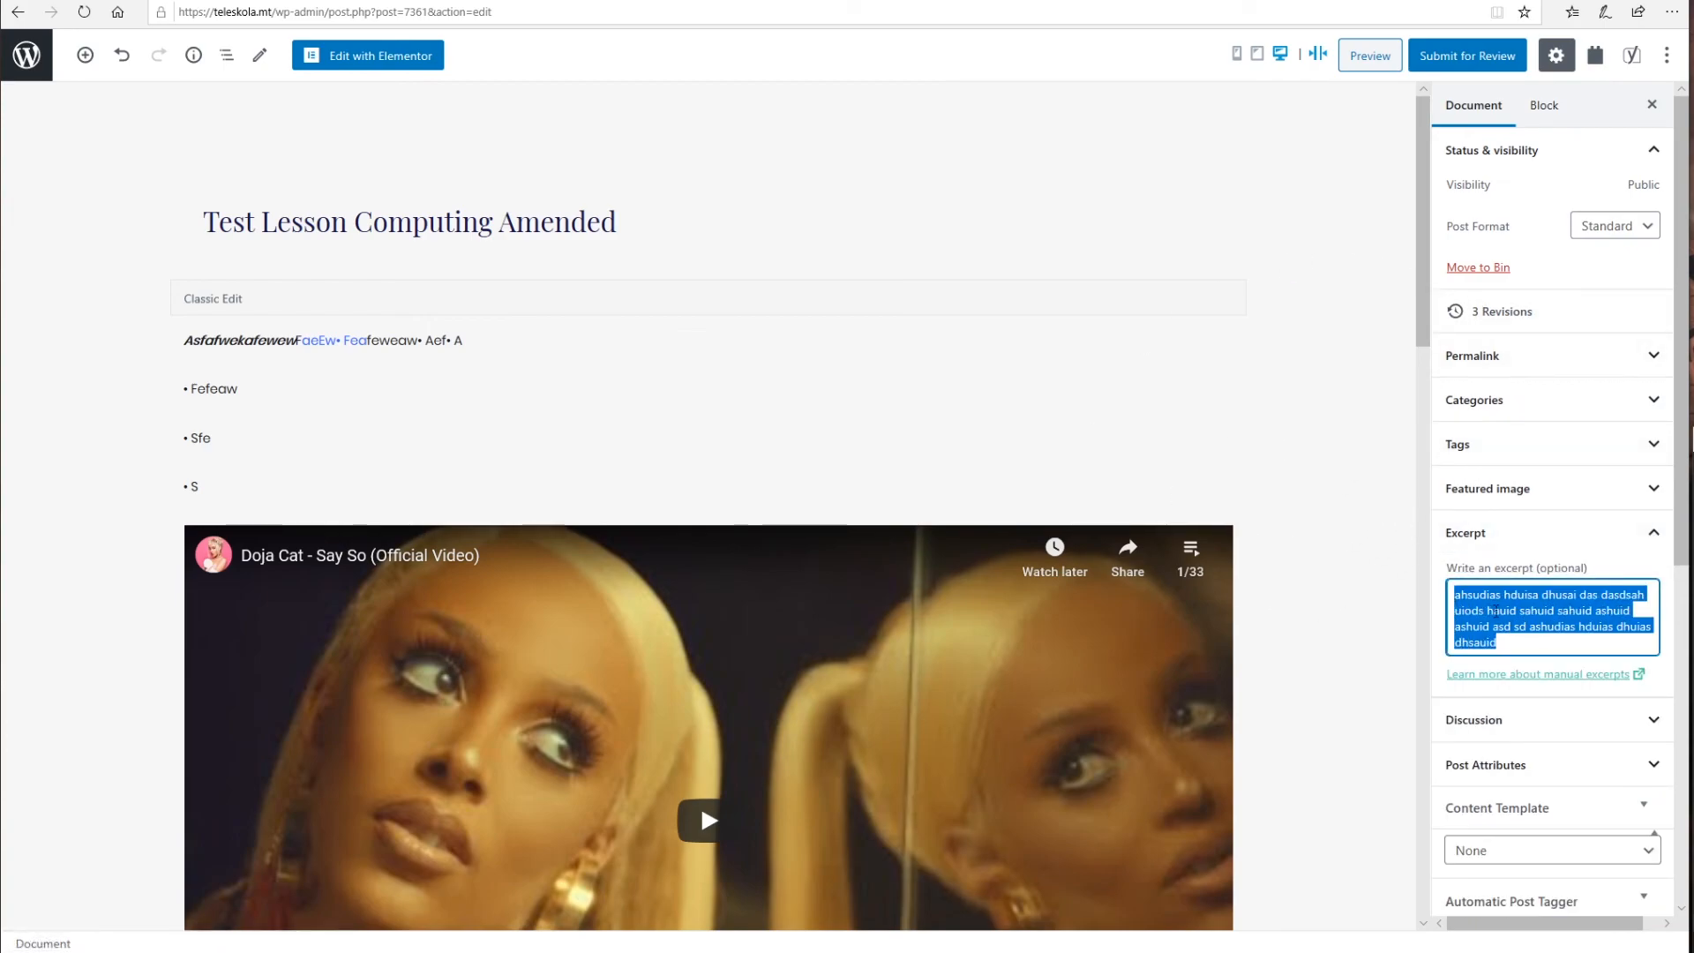
{"action": "left_click", "coordinate": [1499, 610]}
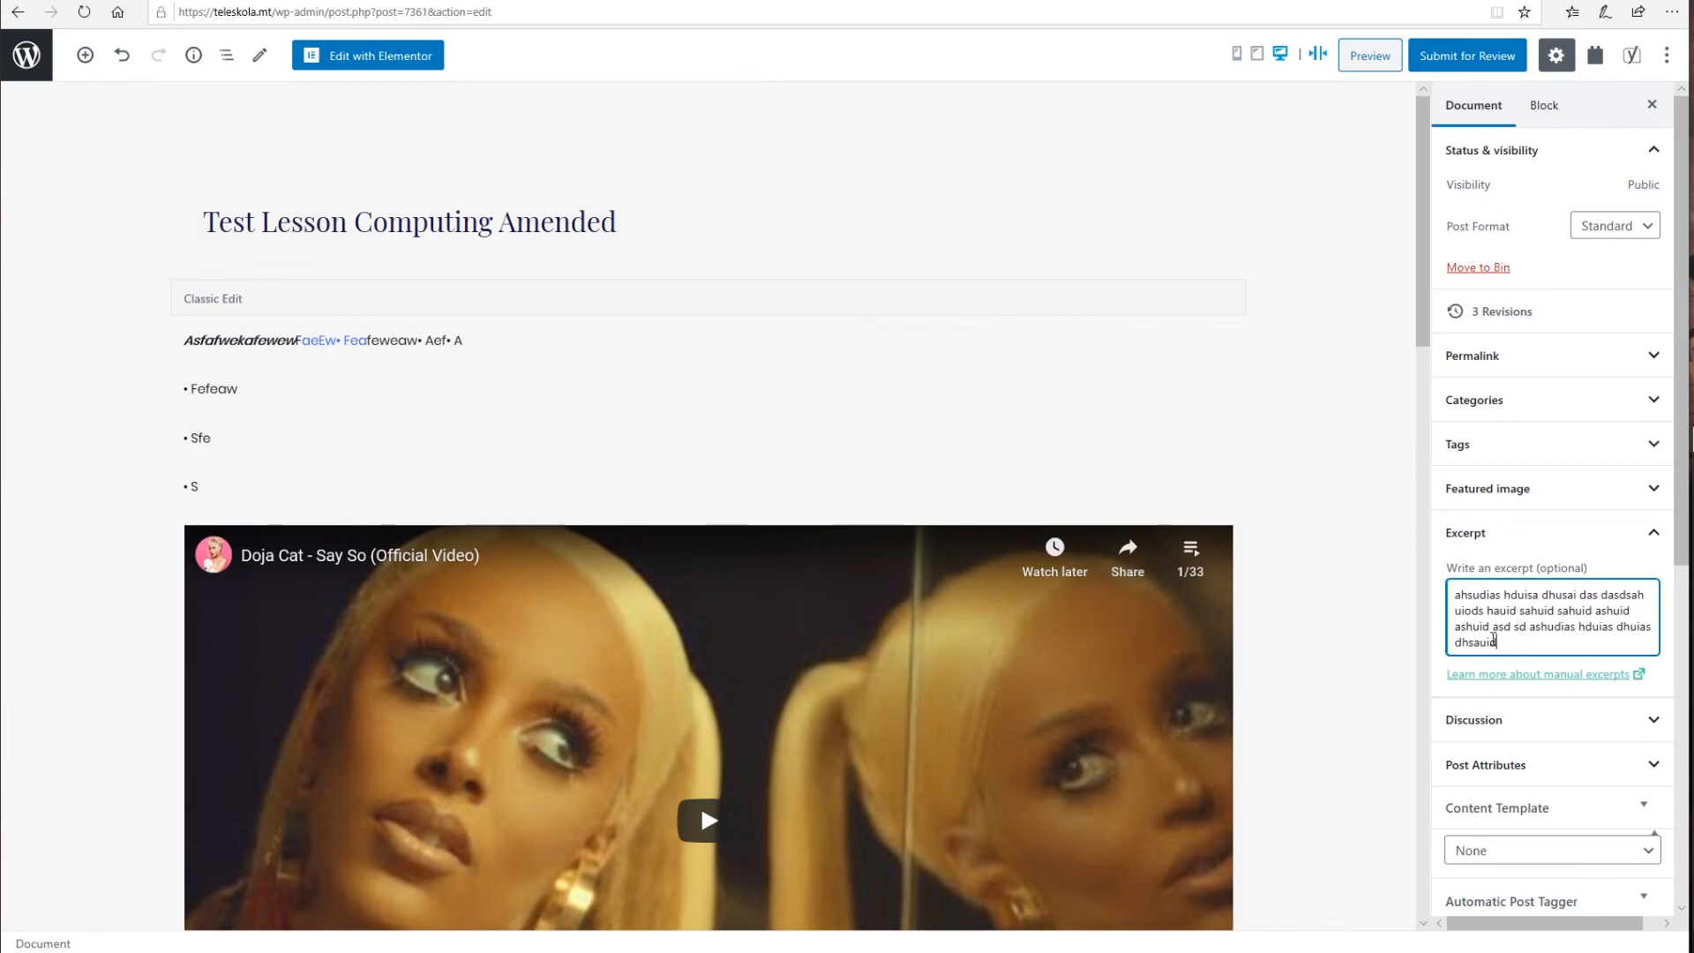
{"action": "left_click_drag", "start_coordinate": [1502, 644], "coordinate": [1440, 609]}
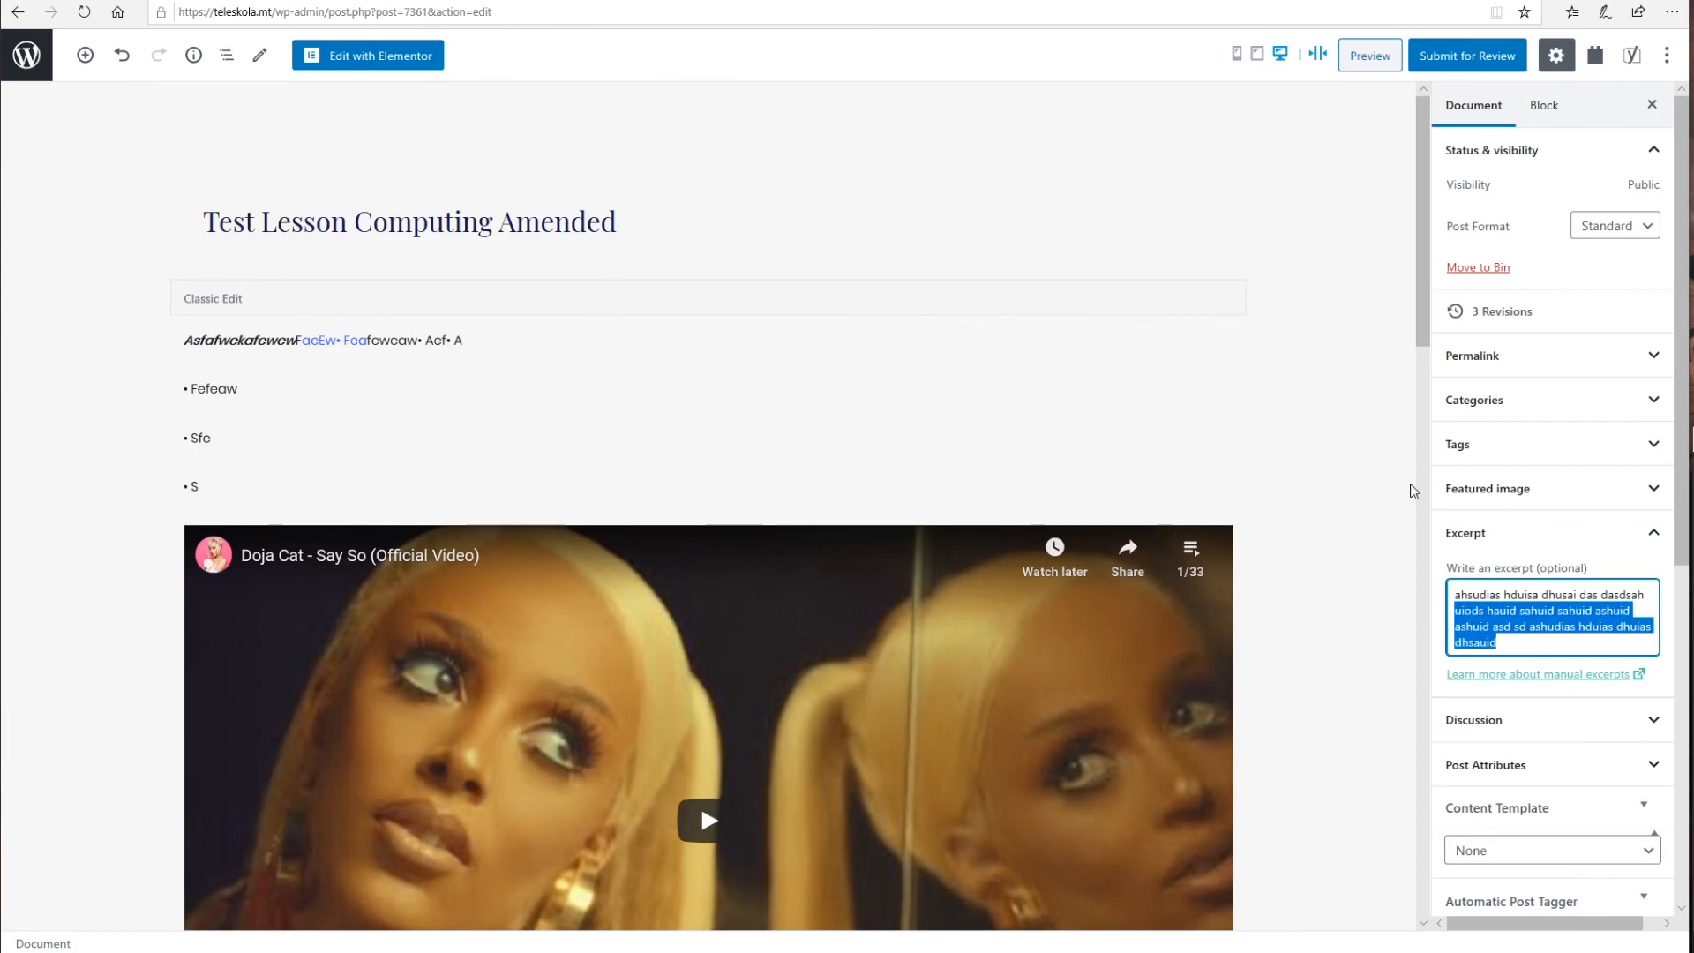
{"action": "left_click", "coordinate": [1489, 594]}
{"action": "left_click_drag", "start_coordinate": [1505, 646], "coordinate": [1431, 592]}
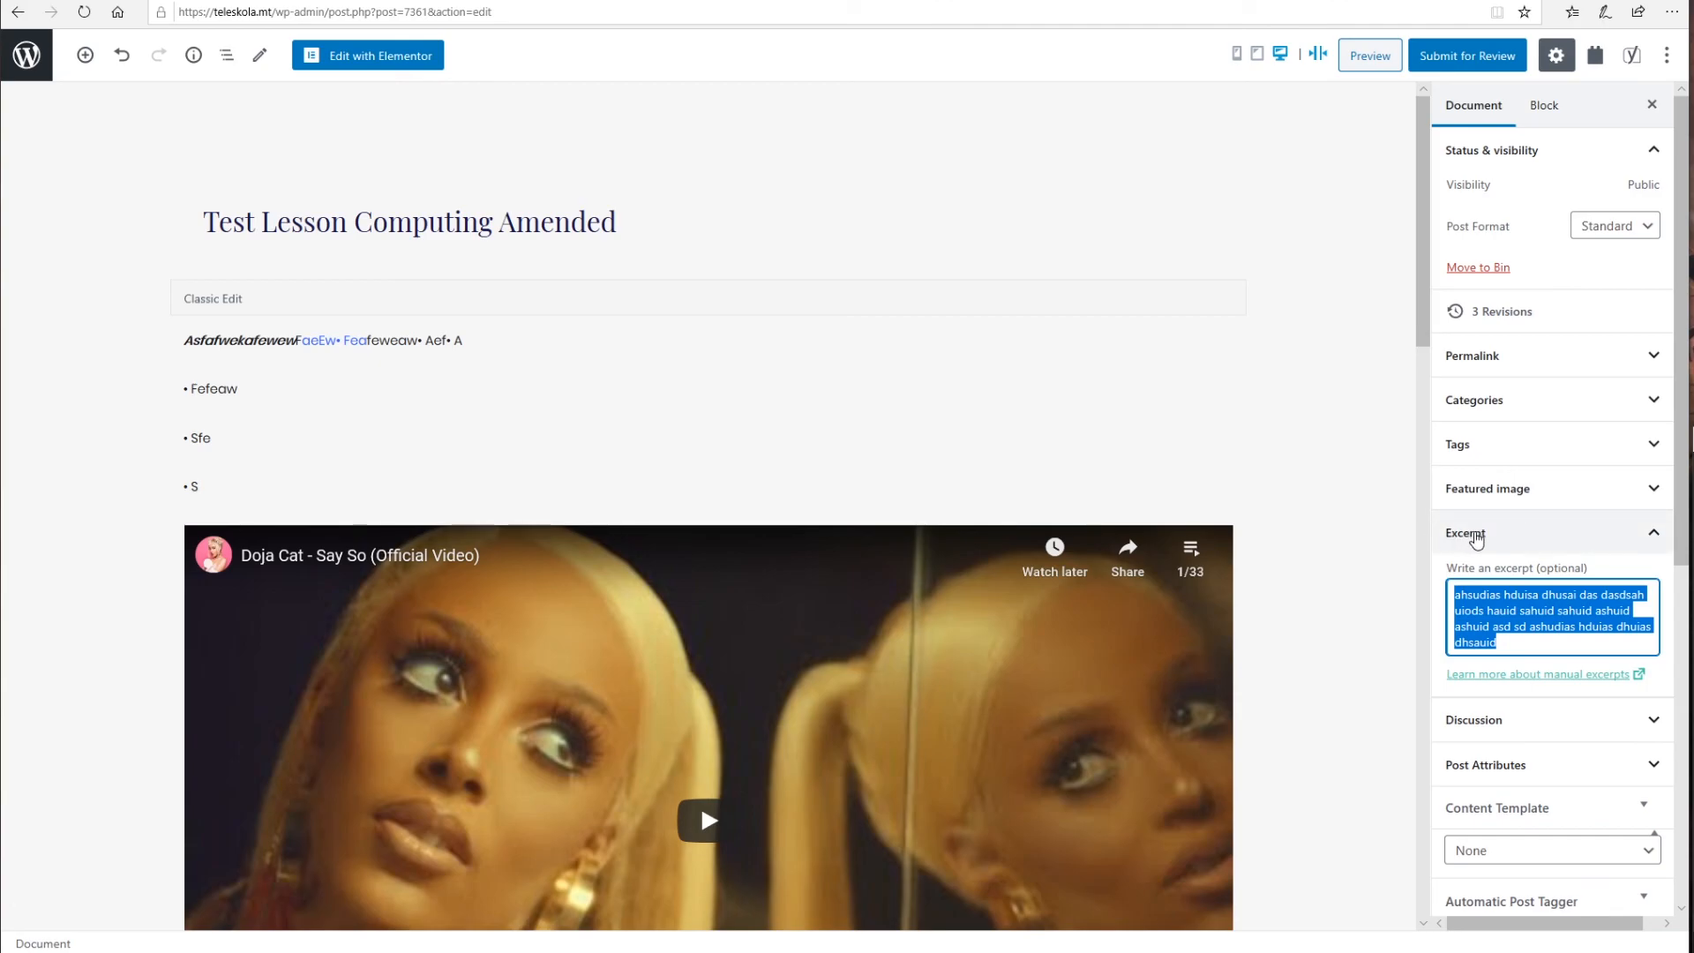
Step: Leave the editor without saving the changes and move Test Lesson Computing Amended to the bin from the posts list
{"action": "left_click", "coordinate": [26, 55]}
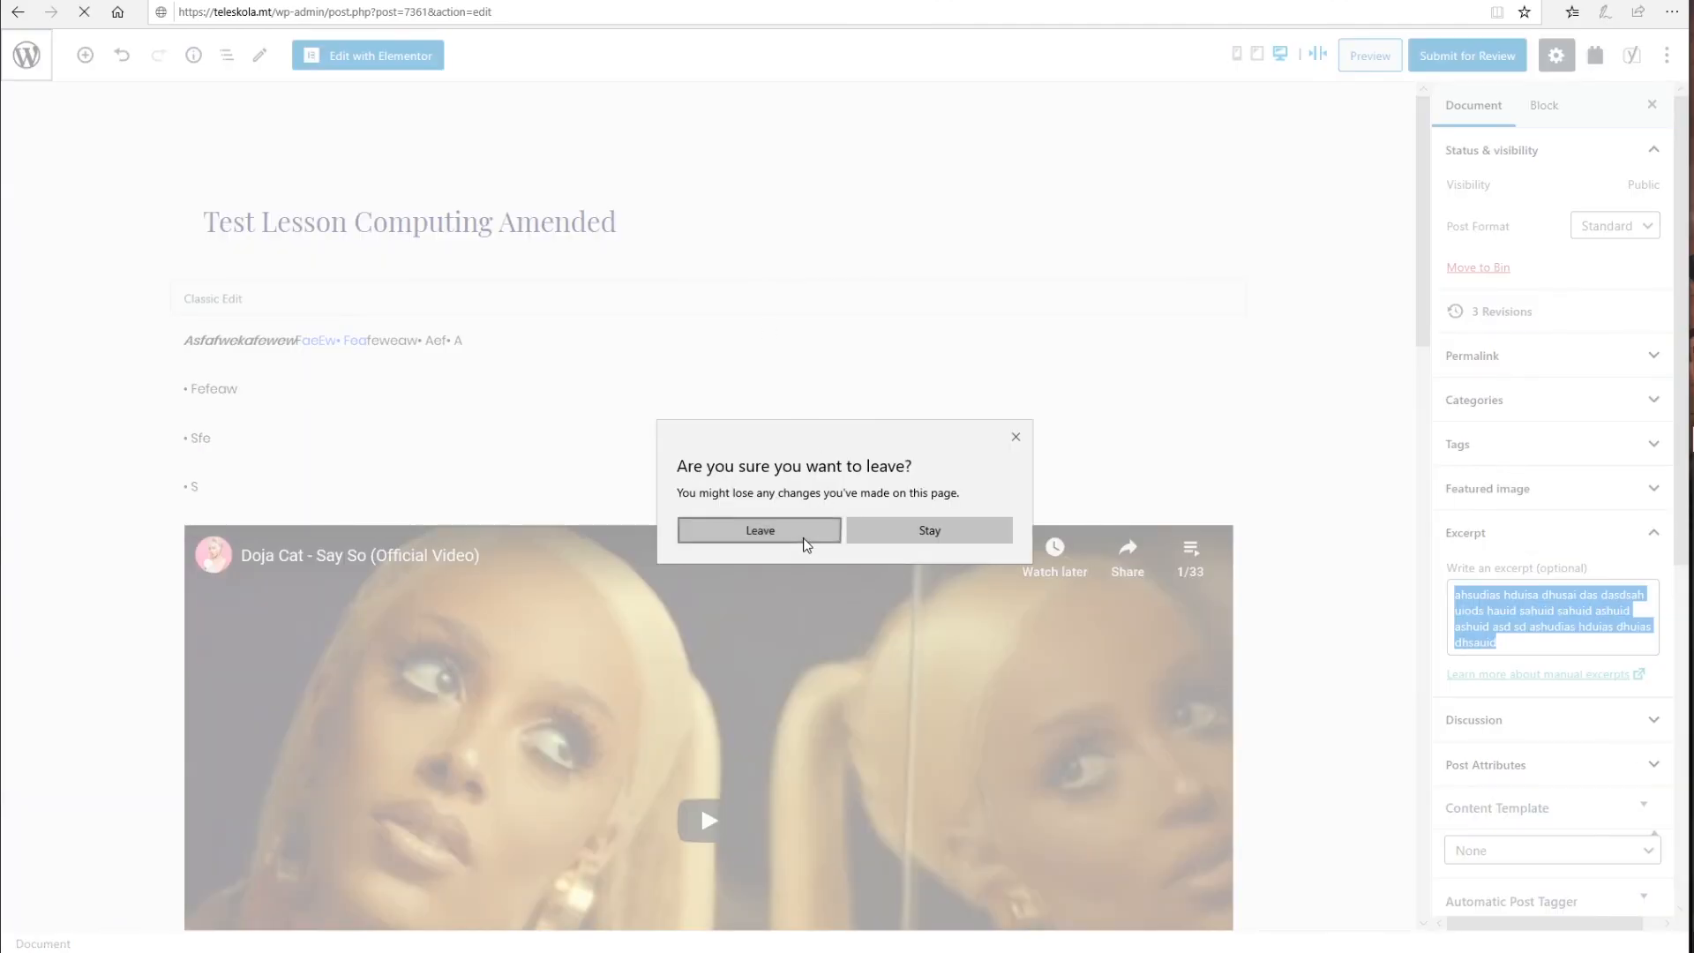
{"action": "left_click", "coordinate": [760, 530]}
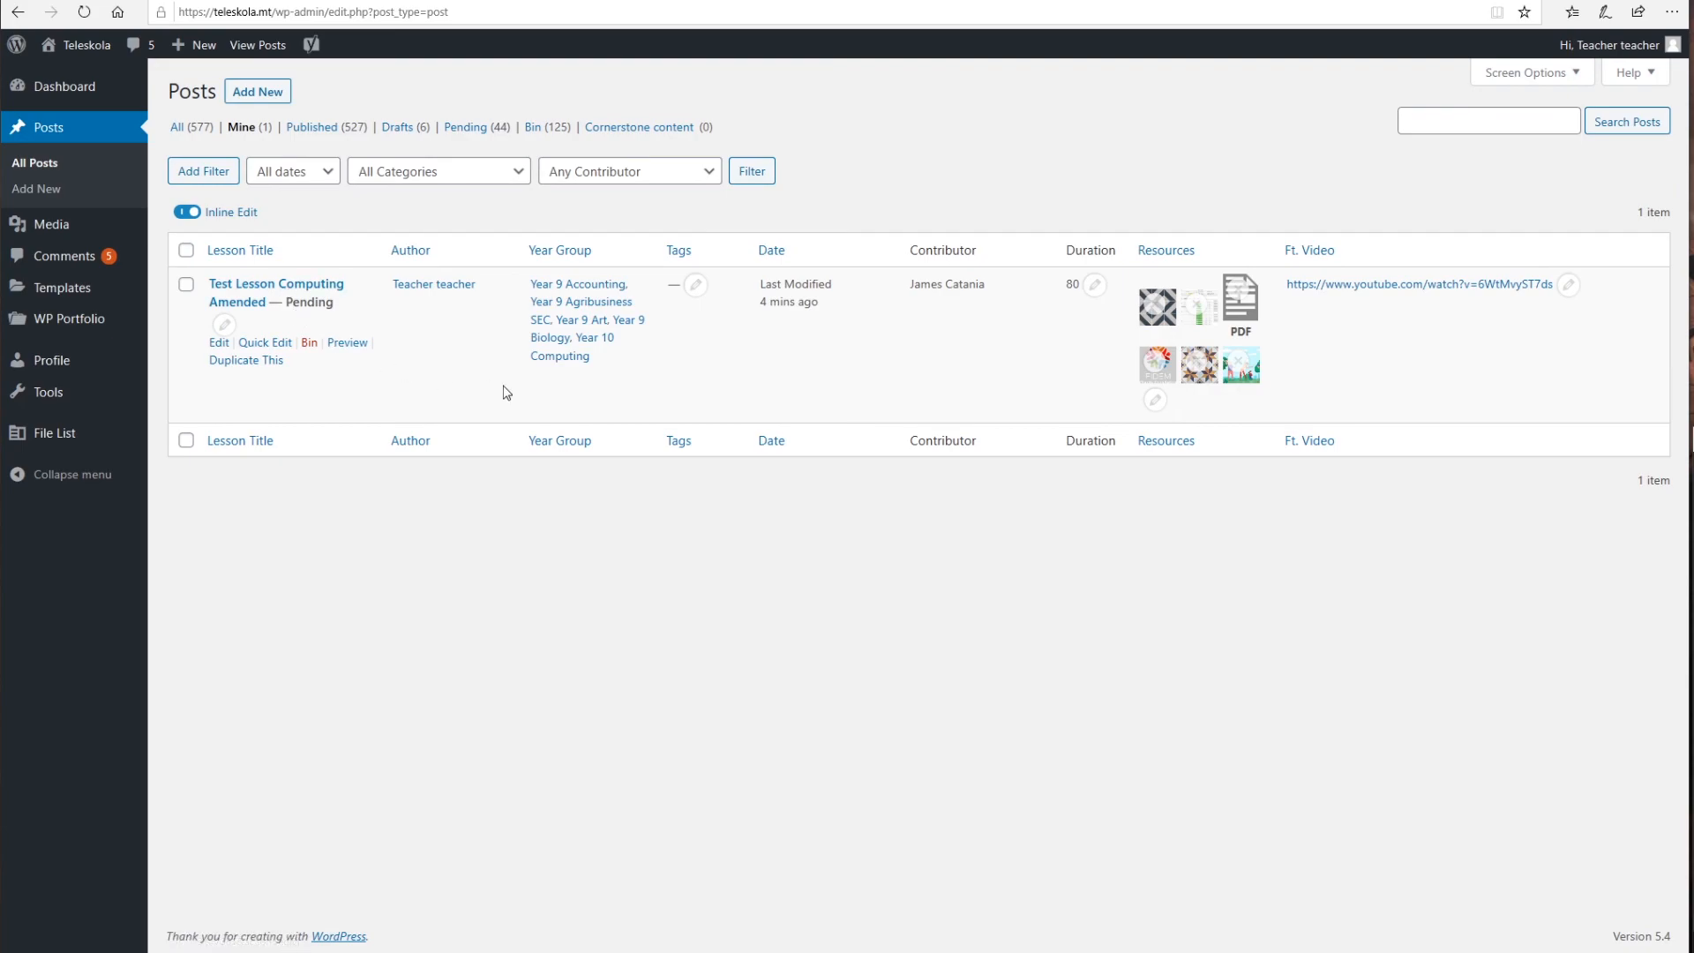
{"action": "left_click", "coordinate": [309, 346]}
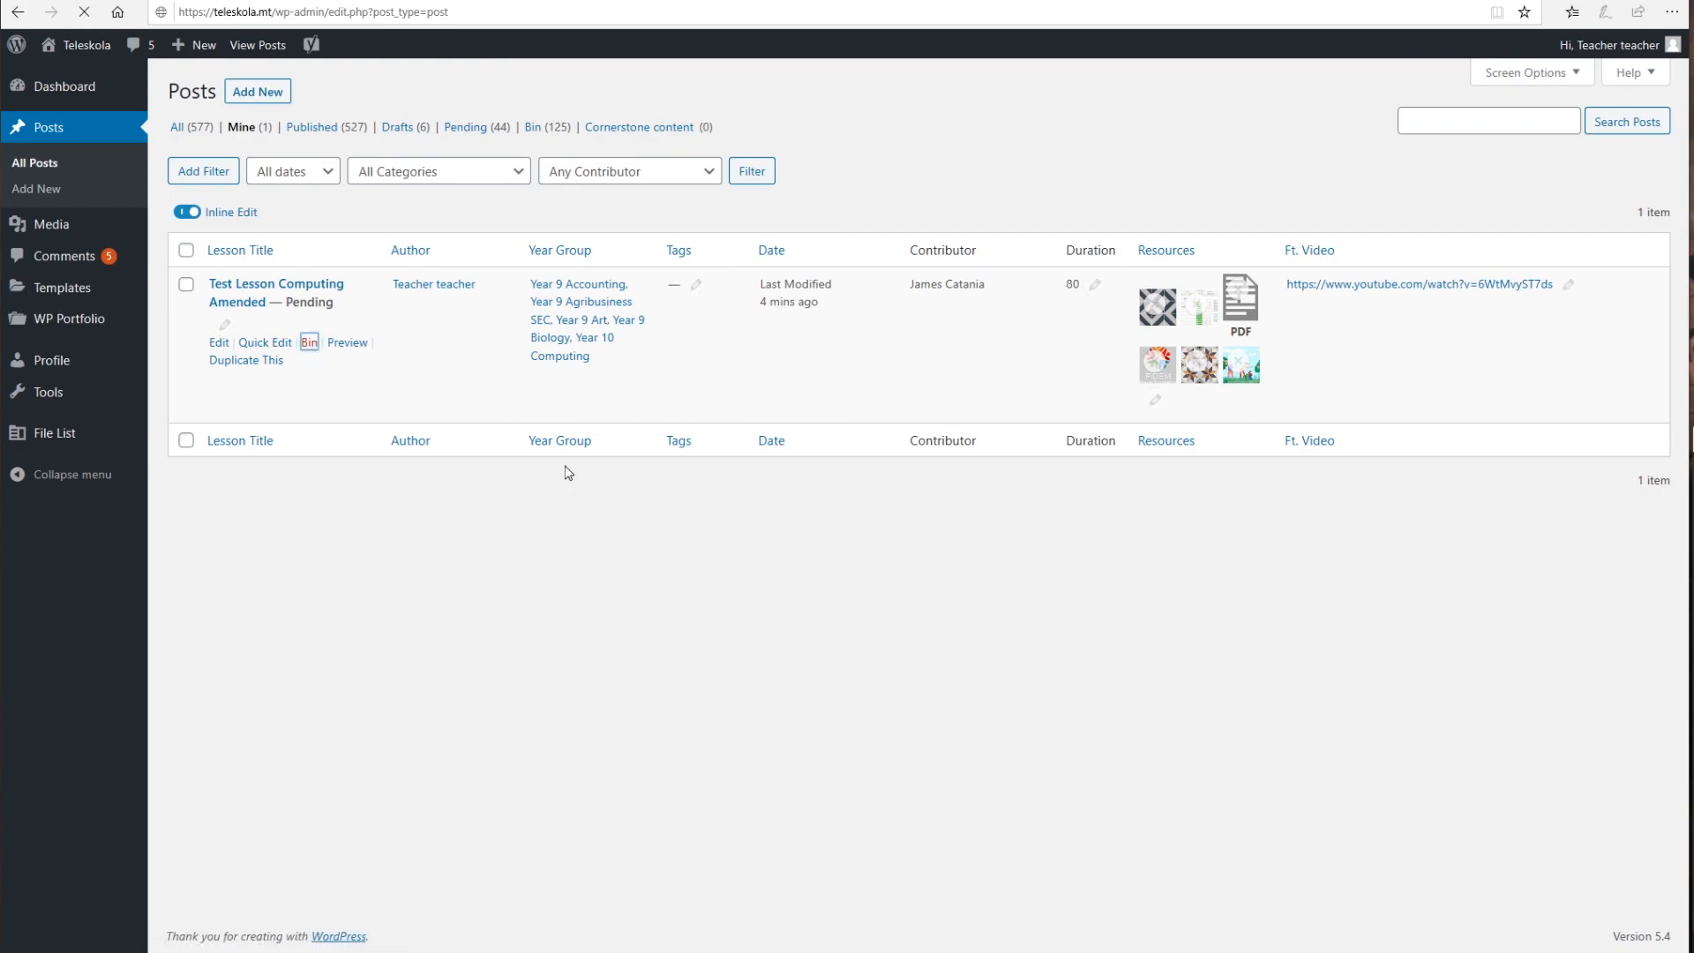